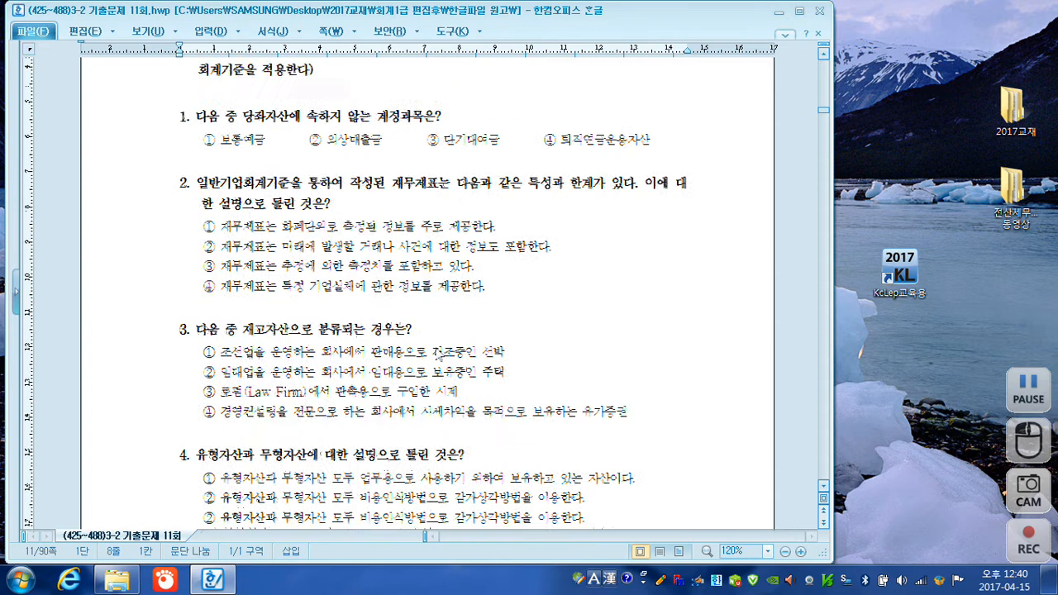
- With the screen pen, write "당좌" and "재고" beside question 1 and mark options ①, ② and ③ with small circles
{"action": "scroll", "coordinate": [438, 353], "scroll_direction": "up", "scroll_amount": 1}
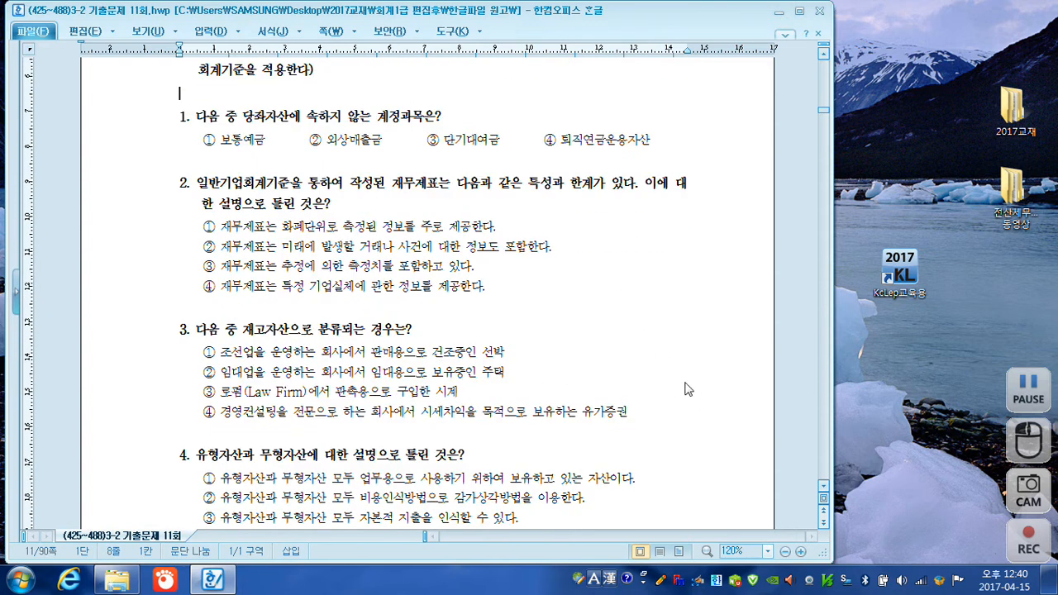
{"action": "key", "text": "F12"}
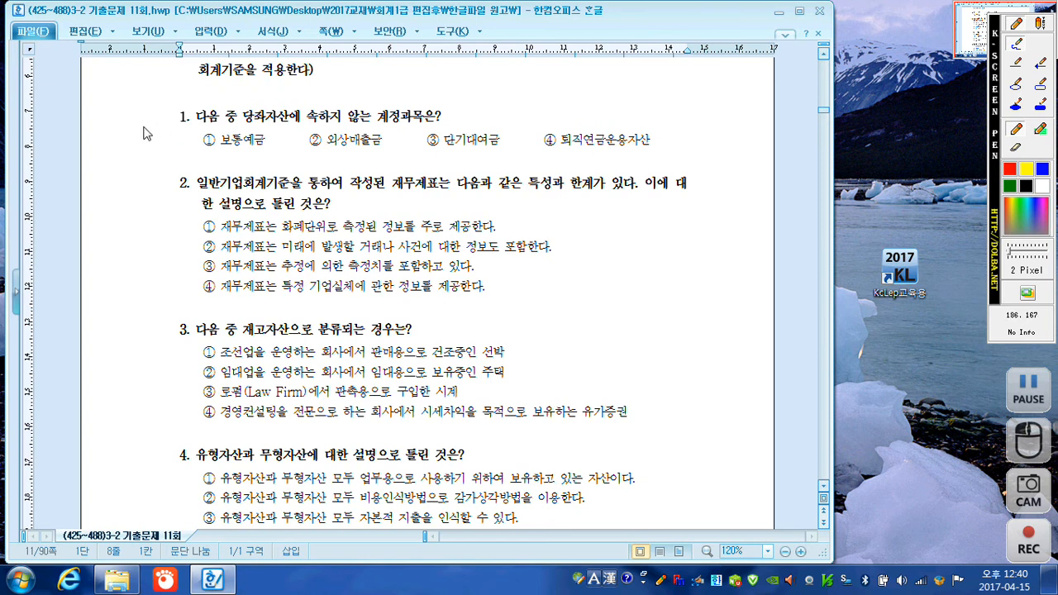
{"action": "mouse_move", "coordinate": [114, 118]}
{"action": "left_mouse_down"}
{"action": "mouse_move", "coordinate": [109, 129]}
{"action": "mouse_move", "coordinate": [129, 109]}
{"action": "mouse_move", "coordinate": [126, 132]}
{"action": "mouse_move", "coordinate": [154, 116]}
{"action": "mouse_move", "coordinate": [124, 169]}
{"action": "mouse_move", "coordinate": [131, 152]}
{"action": "mouse_move", "coordinate": [169, 149]}
{"action": "mouse_move", "coordinate": [97, 151]}
{"action": "mouse_move", "coordinate": [111, 166]}
{"action": "left_mouse_up"}
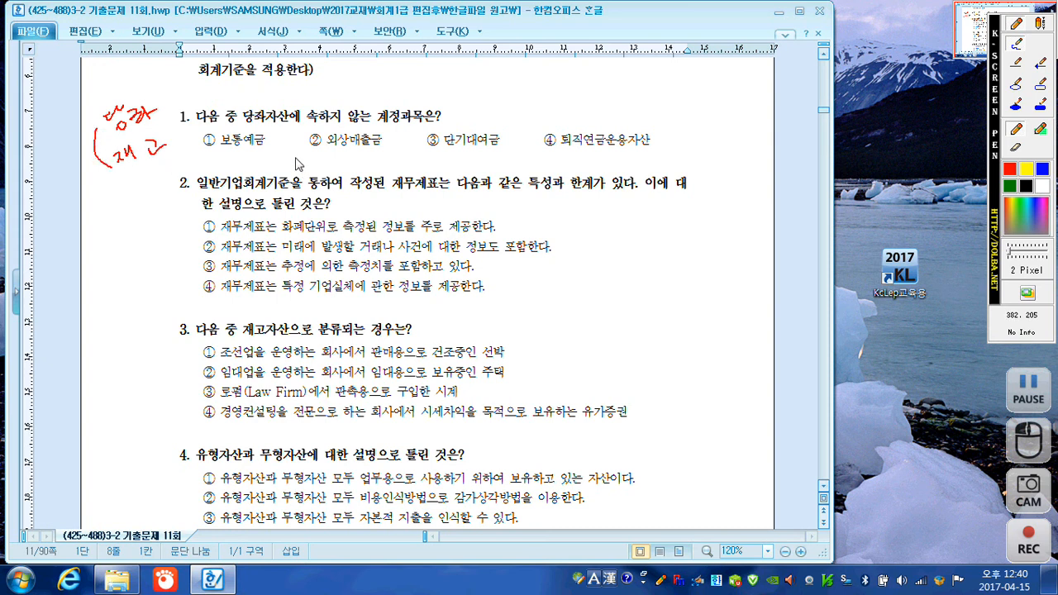
{"action": "left_click_drag", "start_coordinate": [271, 145], "coordinate": [276, 155]}
{"action": "left_click_drag", "start_coordinate": [386, 153], "coordinate": [386, 145]}
{"action": "left_click_drag", "start_coordinate": [499, 147], "coordinate": [501, 152]}
- Check and underline ④ 퇴직연금운용자산 in question 1, adding the handwritten notes "비유동" and "퇴.연.충 ⊖ 항목" beside it
{"action": "left_click_drag", "start_coordinate": [547, 135], "coordinate": [559, 119]}
{"action": "left_click_drag", "start_coordinate": [644, 163], "coordinate": [685, 173]}
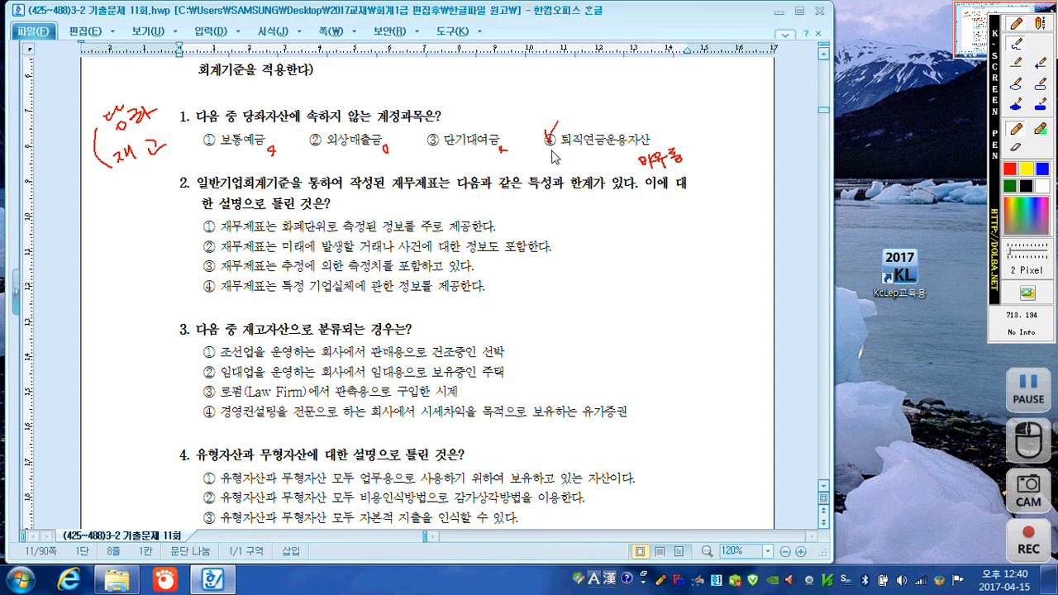
{"action": "left_click_drag", "start_coordinate": [548, 149], "coordinate": [649, 147]}
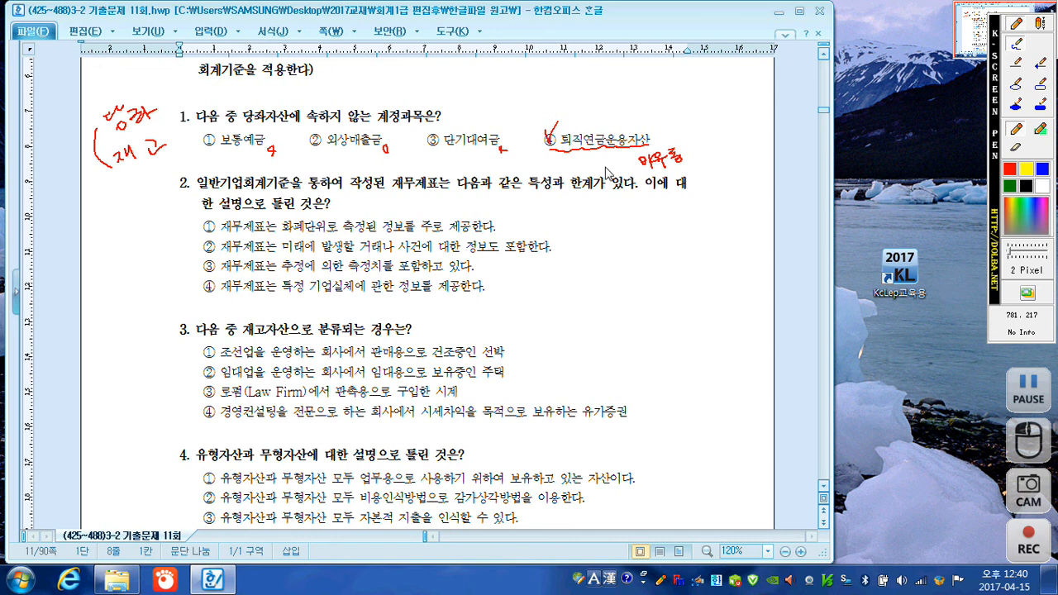
{"action": "left_click_drag", "start_coordinate": [607, 119], "coordinate": [619, 113]}
{"action": "mouse_move", "coordinate": [632, 98]}
{"action": "left_mouse_down"}
{"action": "mouse_move", "coordinate": [644, 120]}
{"action": "mouse_move", "coordinate": [692, 83]}
{"action": "mouse_move", "coordinate": [704, 118]}
{"action": "mouse_move", "coordinate": [769, 89]}
{"action": "mouse_move", "coordinate": [772, 108]}
{"action": "left_mouse_up"}
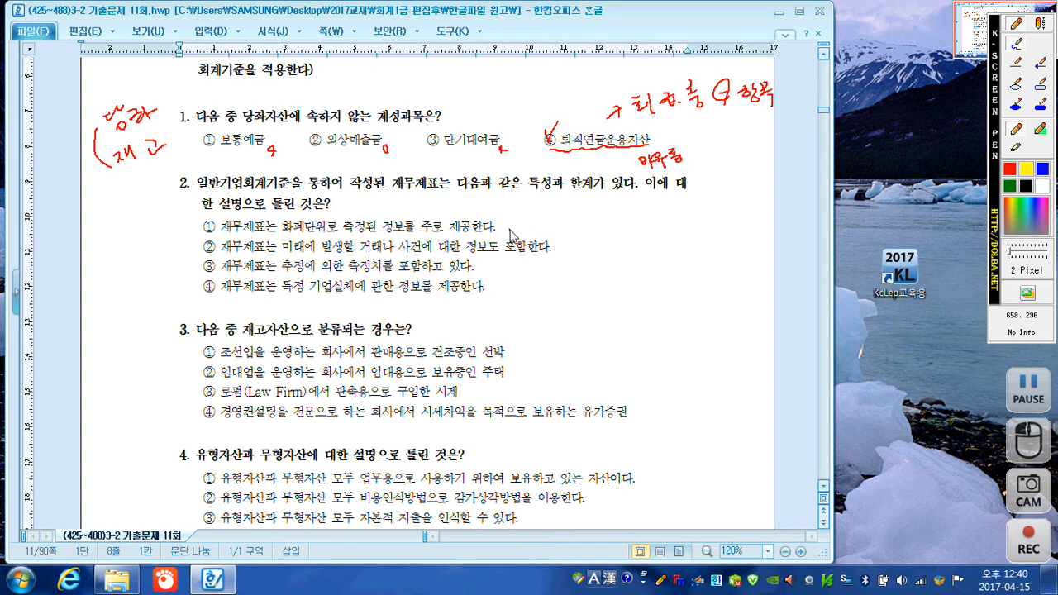
- In question 2, circle-mark options ①, ③ and ④, write "주석" with an arrow after ②, and underline 특정 기업실체에 관한 정보 in ④
{"action": "left_click_drag", "start_coordinate": [508, 220], "coordinate": [509, 231]}
{"action": "mouse_move", "coordinate": [561, 254]}
{"action": "left_mouse_down"}
{"action": "mouse_move", "coordinate": [579, 244]}
{"action": "mouse_move", "coordinate": [630, 252]}
{"action": "left_mouse_up"}
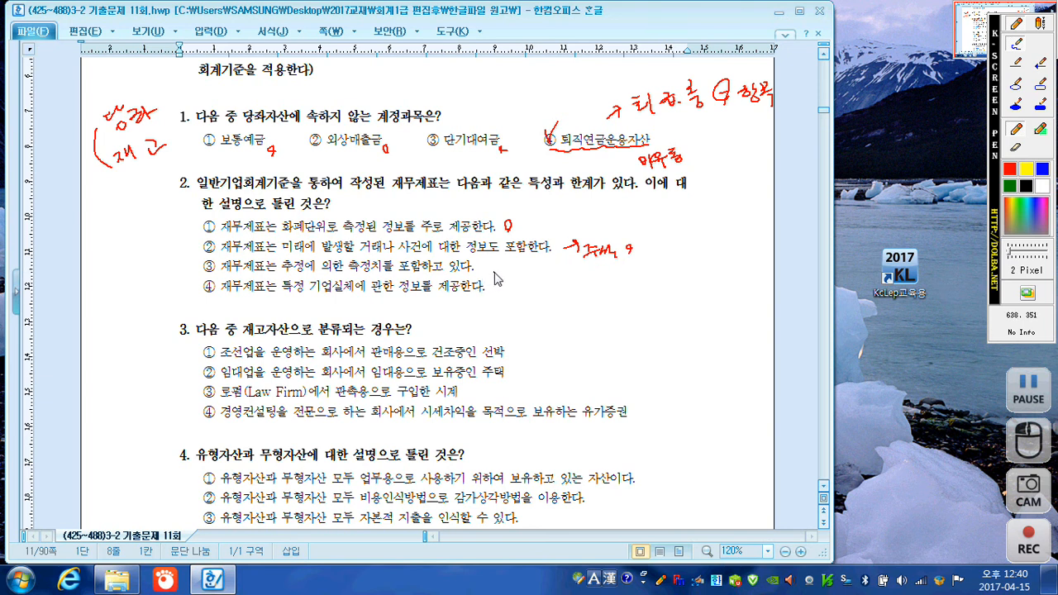
{"action": "left_click_drag", "start_coordinate": [492, 274], "coordinate": [495, 281]}
{"action": "left_click_drag", "start_coordinate": [286, 295], "coordinate": [430, 296]}
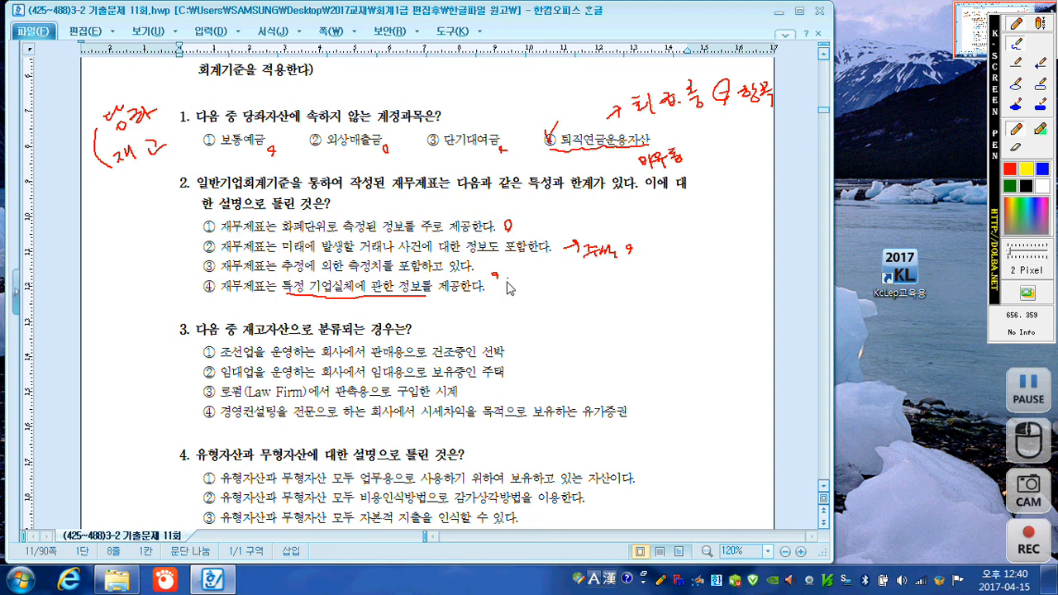
{"action": "left_click_drag", "start_coordinate": [492, 294], "coordinate": [496, 299]}
- Check option ② of question 2, underline 포함한다 with an arrow, encircle the note beside it, and re-mark ③ with a circle
{"action": "left_click_drag", "start_coordinate": [200, 239], "coordinate": [218, 234]}
{"action": "mouse_move", "coordinate": [505, 255]}
{"action": "left_mouse_down"}
{"action": "mouse_move", "coordinate": [552, 252]}
{"action": "mouse_move", "coordinate": [555, 219]}
{"action": "mouse_move", "coordinate": [560, 227]}
{"action": "left_mouse_up"}
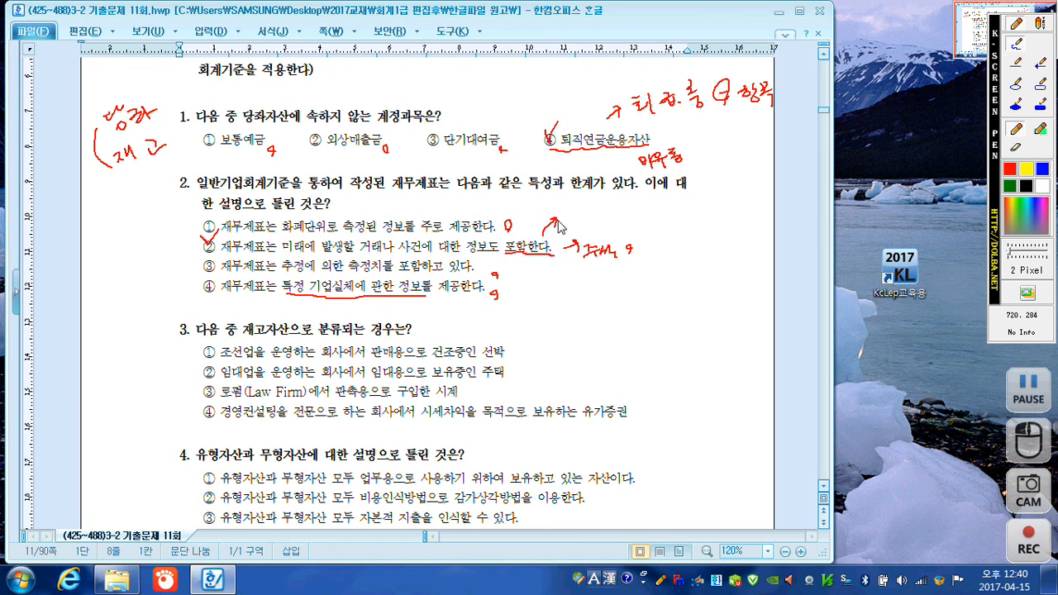
{"action": "mouse_move", "coordinate": [626, 259]}
{"action": "left_mouse_down"}
{"action": "mouse_move", "coordinate": [636, 268]}
{"action": "mouse_move", "coordinate": [616, 279]}
{"action": "mouse_move", "coordinate": [584, 262]}
{"action": "mouse_move", "coordinate": [609, 241]}
{"action": "mouse_move", "coordinate": [637, 261]}
{"action": "left_mouse_up"}
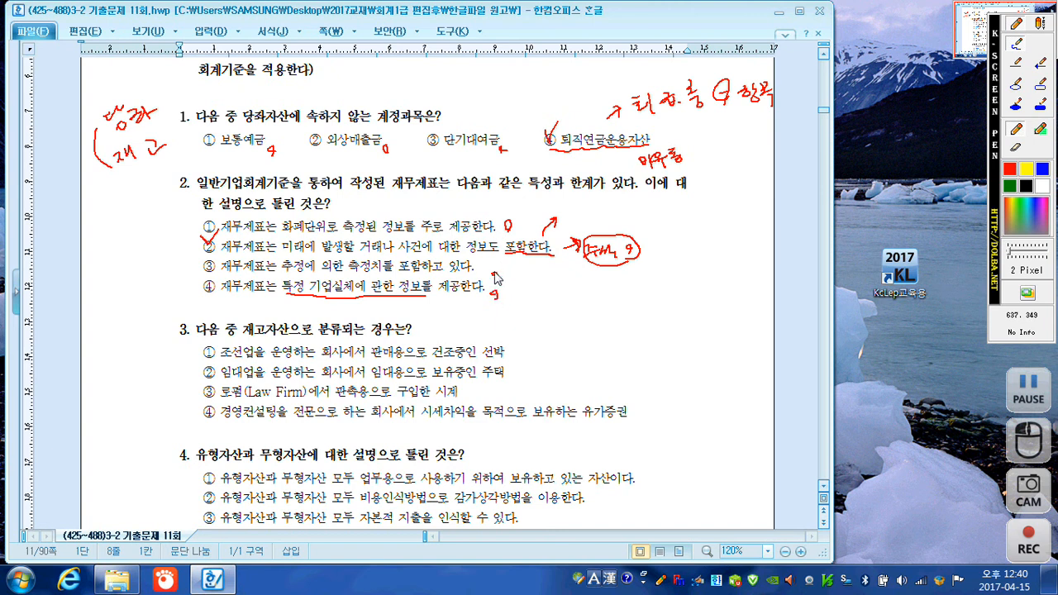
{"action": "left_click_drag", "start_coordinate": [496, 272], "coordinate": [497, 276]}
- In question 3, mark option ① with a circle and cross out options ② and ③
{"action": "left_click_drag", "start_coordinate": [518, 349], "coordinate": [521, 354]}
{"action": "left_click_drag", "start_coordinate": [471, 385], "coordinate": [468, 396]}
{"action": "mouse_move", "coordinate": [475, 383]}
{"action": "left_mouse_down"}
{"action": "mouse_move", "coordinate": [466, 400]}
{"action": "mouse_move", "coordinate": [488, 399]}
{"action": "left_mouse_up"}
{"action": "left_click_drag", "start_coordinate": [512, 365], "coordinate": [527, 382]}
{"action": "left_click_drag", "start_coordinate": [524, 365], "coordinate": [510, 381]}
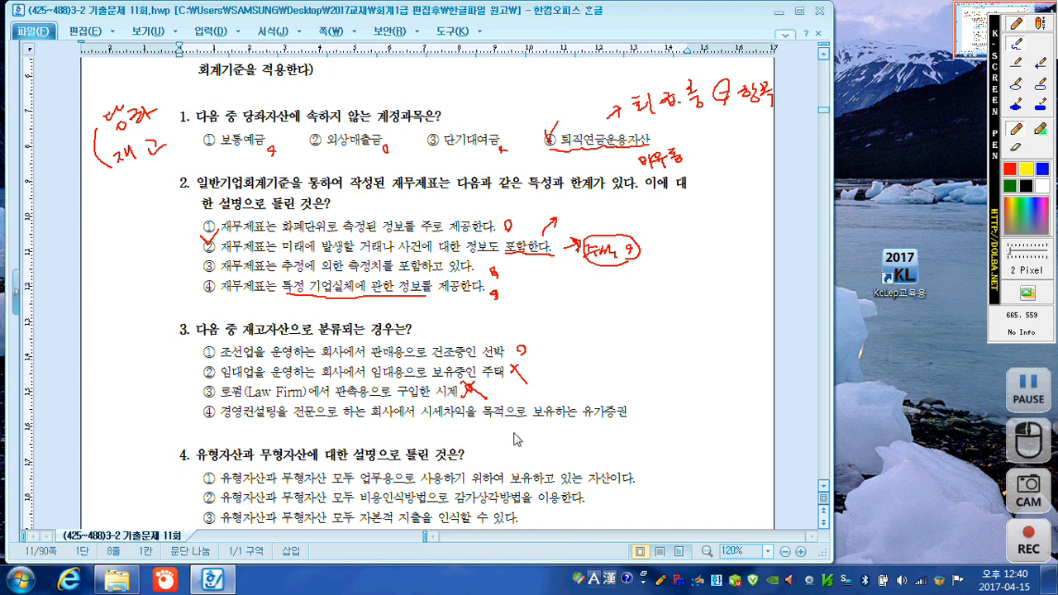
- Underline 시세차익 and 유가증권 in option ④ of question 3, cross ④ out, check ①, and clear the pen marks
{"action": "left_click_drag", "start_coordinate": [423, 422], "coordinate": [484, 421]}
{"action": "left_click_drag", "start_coordinate": [583, 422], "coordinate": [654, 420]}
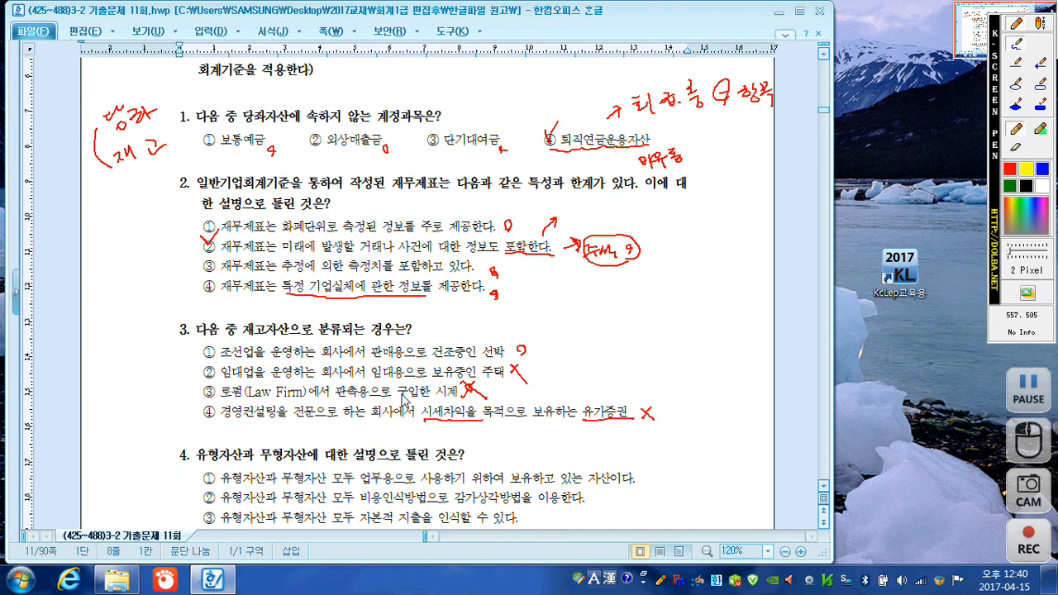
{"action": "left_click_drag", "start_coordinate": [206, 345], "coordinate": [216, 337]}
{"action": "key", "text": "Escape"}
- On question 4, underline 업무용 in ① and 감가상각방법 in ②, mark option ④, and clear the pen marks
{"action": "scroll", "coordinate": [153, 446], "scroll_direction": "down", "scroll_amount": 4}
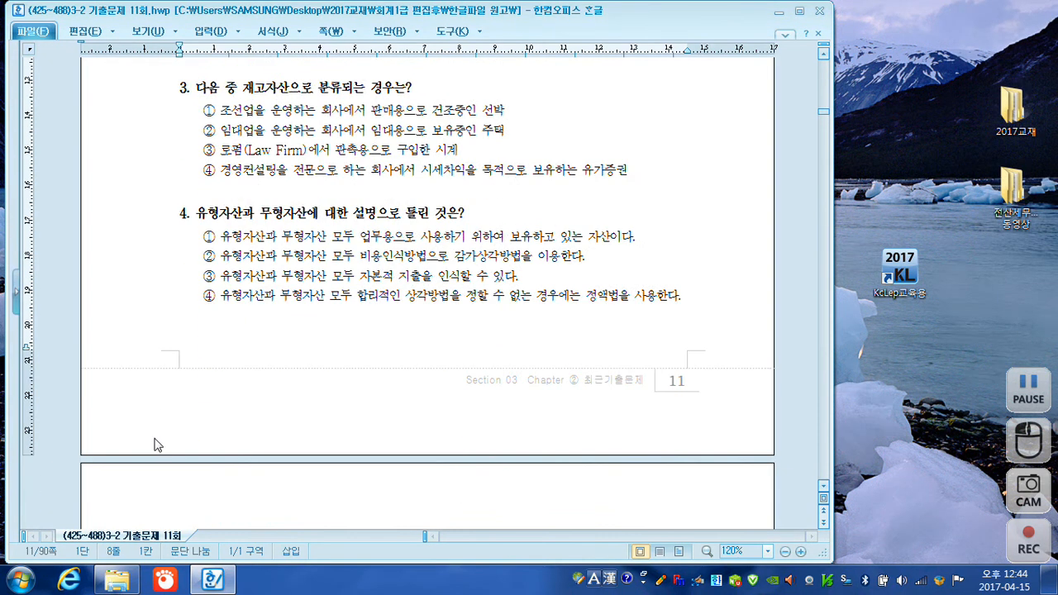
{"action": "scroll", "coordinate": [153, 445], "scroll_direction": "down", "scroll_amount": 1}
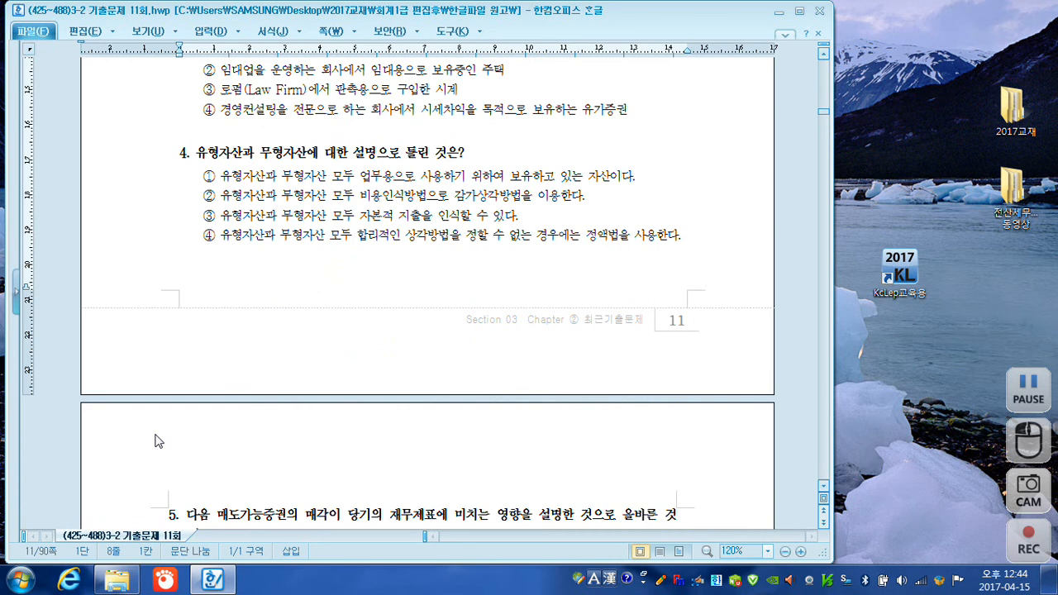
{"action": "key", "text": "F12"}
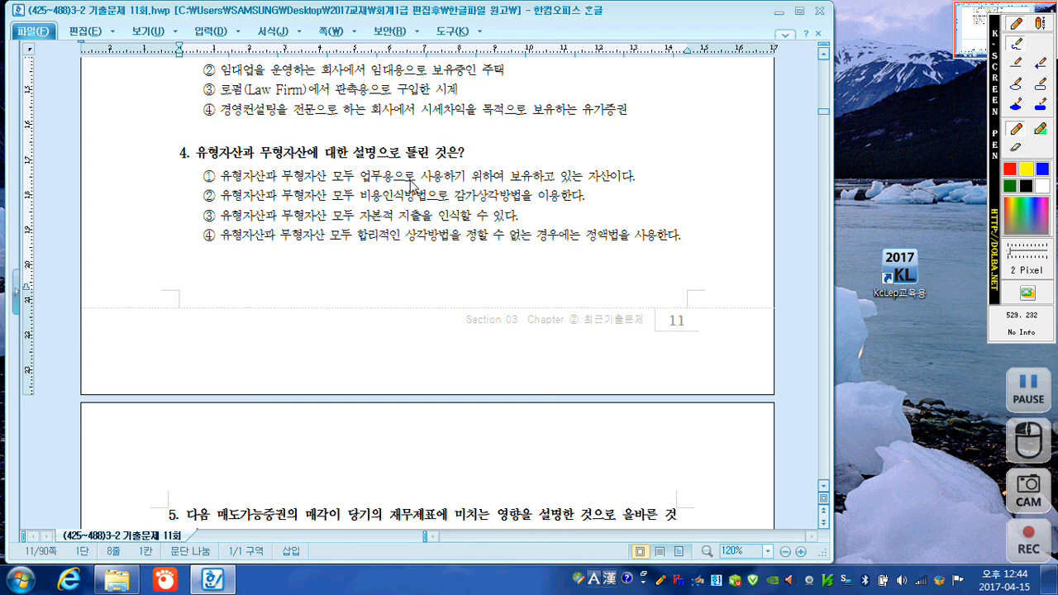
{"action": "left_click_drag", "start_coordinate": [361, 182], "coordinate": [394, 181]}
{"action": "left_click_drag", "start_coordinate": [455, 202], "coordinate": [525, 200]}
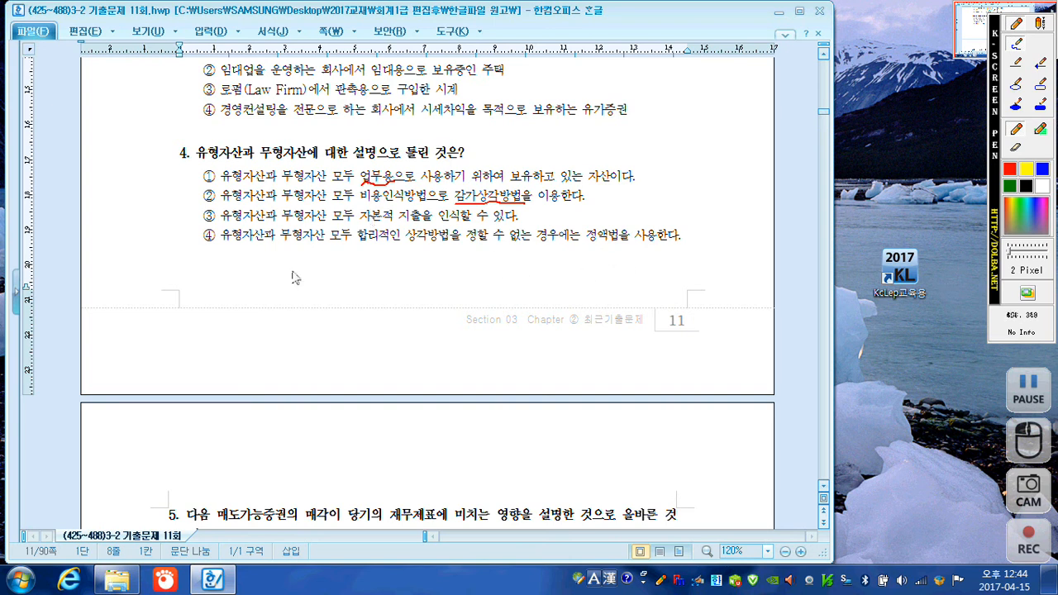
{"action": "left_click_drag", "start_coordinate": [204, 232], "coordinate": [228, 233]}
{"action": "key", "text": "Escape"}
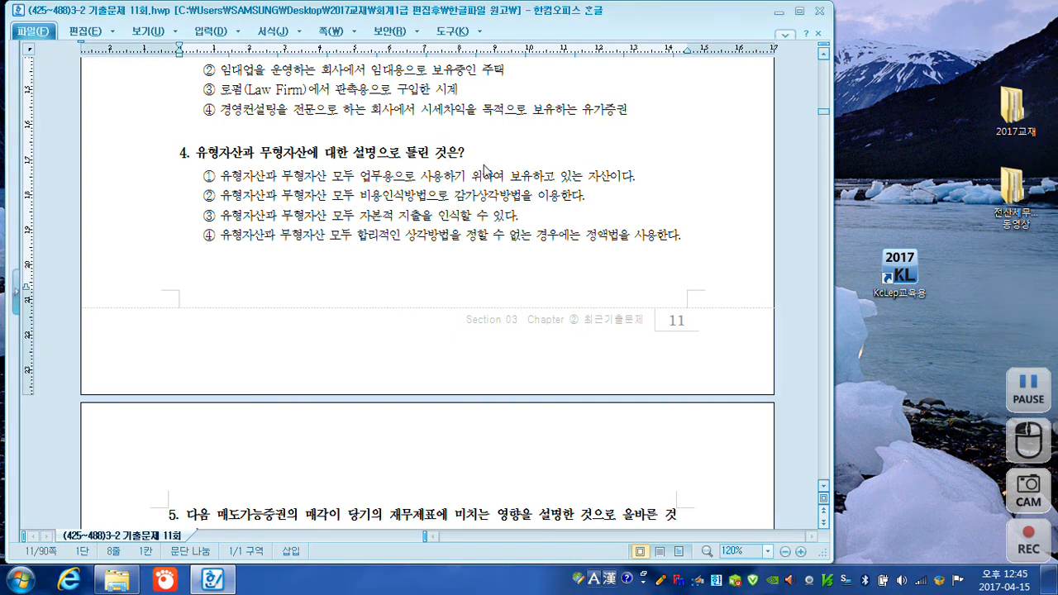
- Underline the key dates and amounts in question 5's box, circle 전기말, and write "자본" above 평가이익 and "550" beside the box
{"action": "scroll", "coordinate": [478, 306], "scroll_direction": "down", "scroll_amount": 8}
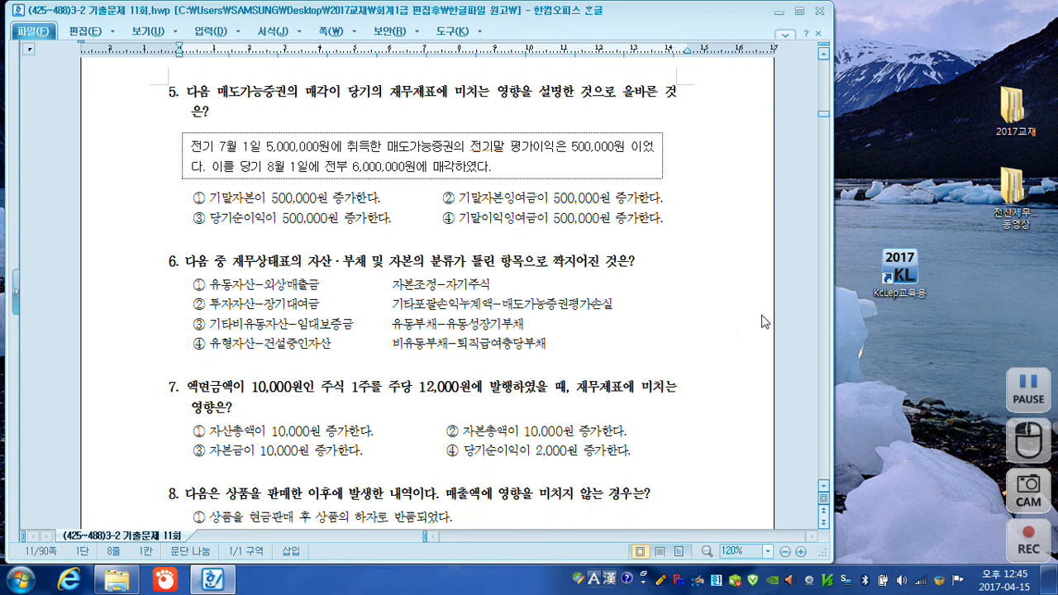
{"action": "key", "text": "F12"}
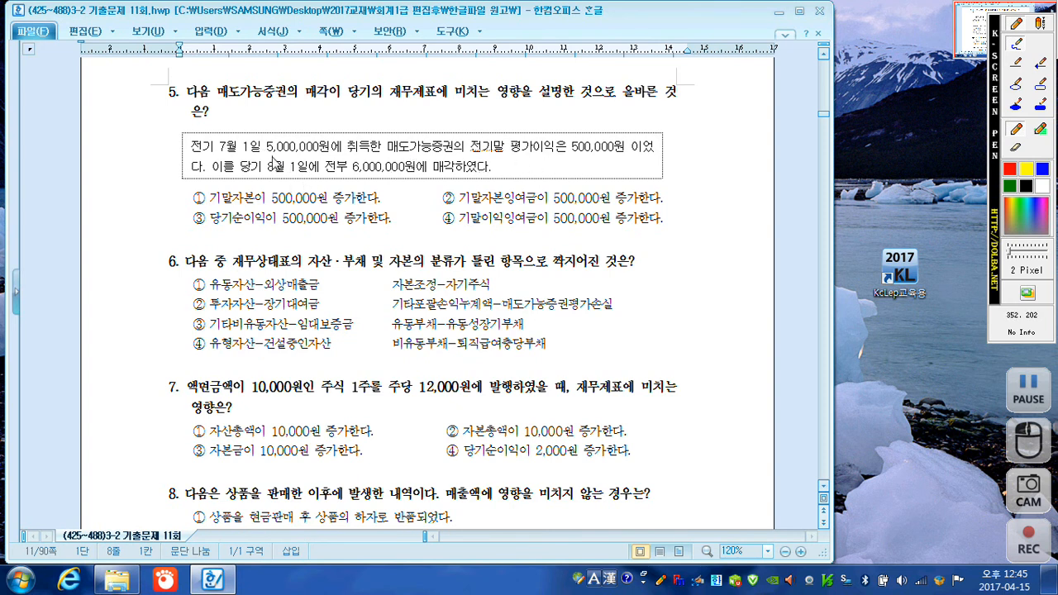
{"action": "left_click_drag", "start_coordinate": [262, 156], "coordinate": [317, 154]}
{"action": "left_click_drag", "start_coordinate": [565, 155], "coordinate": [606, 154]}
{"action": "mouse_move", "coordinate": [509, 158]}
{"action": "left_mouse_down"}
{"action": "mouse_move", "coordinate": [471, 156]}
{"action": "mouse_move", "coordinate": [570, 149]}
{"action": "mouse_move", "coordinate": [539, 137]}
{"action": "mouse_move", "coordinate": [584, 109]}
{"action": "mouse_move", "coordinate": [587, 124]}
{"action": "mouse_move", "coordinate": [604, 127]}
{"action": "left_mouse_up"}
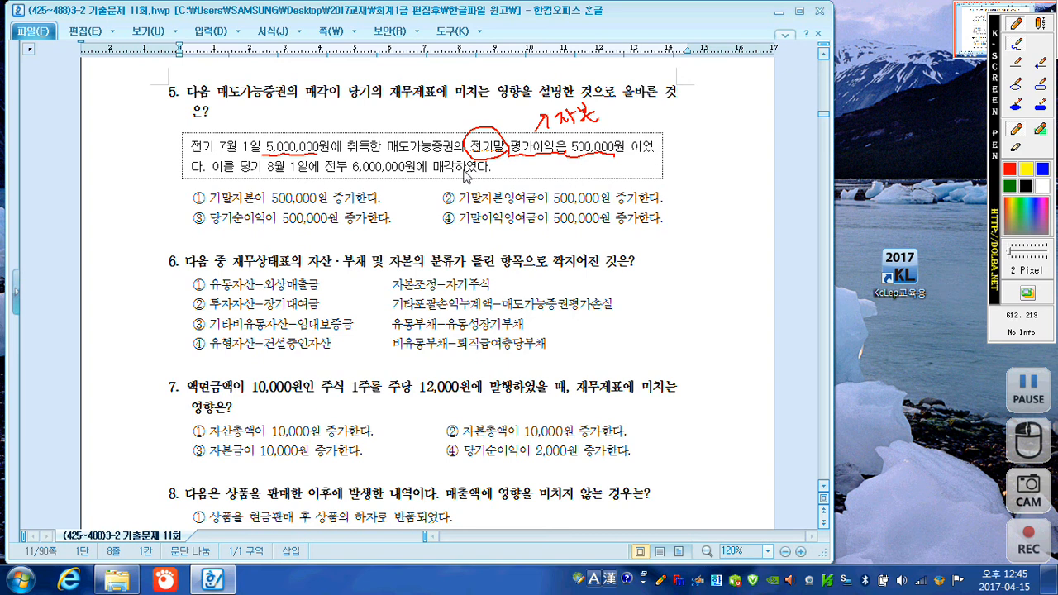
{"action": "left_click_drag", "start_coordinate": [267, 177], "coordinate": [405, 175]}
{"action": "mouse_move", "coordinate": [682, 120]}
{"action": "left_mouse_down"}
{"action": "mouse_move", "coordinate": [686, 132]}
{"action": "mouse_move", "coordinate": [704, 132]}
{"action": "mouse_move", "coordinate": [715, 115]}
{"action": "left_mouse_up"}
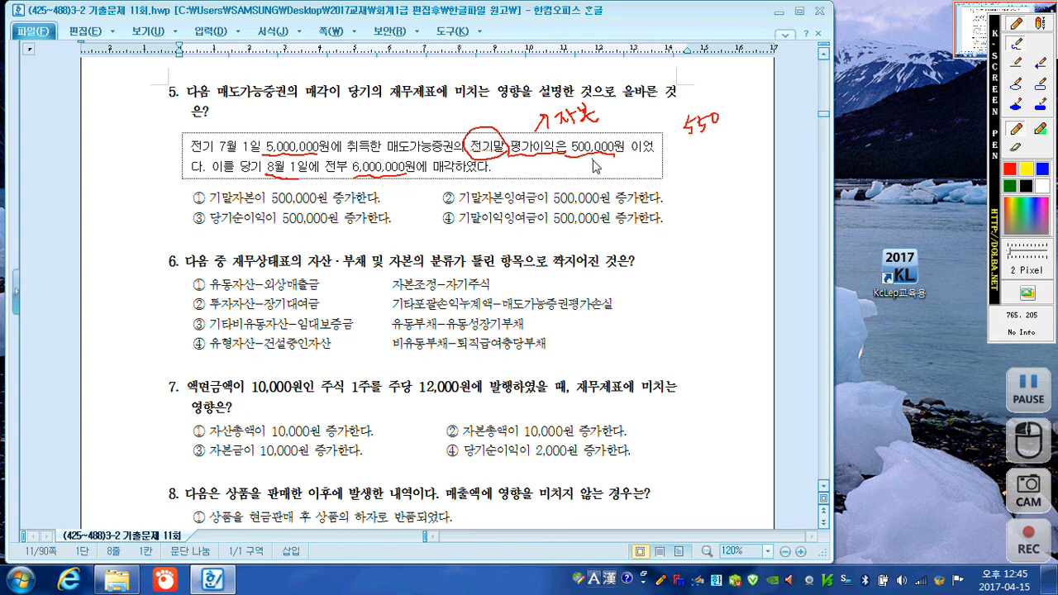
- Circle 500,000 and handwrite the sale entry "현금 등 600, 평가이익 50 / 매도 550, 처분이익 100", with arrows from both gains to "자본"
{"action": "mouse_move", "coordinate": [588, 162]}
{"action": "left_mouse_down"}
{"action": "mouse_move", "coordinate": [571, 156]}
{"action": "mouse_move", "coordinate": [601, 129]}
{"action": "mouse_move", "coordinate": [622, 152]}
{"action": "mouse_move", "coordinate": [613, 158]}
{"action": "left_mouse_up"}
{"action": "mouse_move", "coordinate": [595, 178]}
{"action": "left_mouse_down"}
{"action": "mouse_move", "coordinate": [615, 175]}
{"action": "mouse_move", "coordinate": [620, 188]}
{"action": "mouse_move", "coordinate": [626, 175]}
{"action": "mouse_move", "coordinate": [637, 187]}
{"action": "mouse_move", "coordinate": [648, 168]}
{"action": "mouse_move", "coordinate": [658, 178]}
{"action": "mouse_move", "coordinate": [692, 155]}
{"action": "mouse_move", "coordinate": [710, 192]}
{"action": "mouse_move", "coordinate": [704, 161]}
{"action": "mouse_move", "coordinate": [717, 149]}
{"action": "mouse_move", "coordinate": [747, 156]}
{"action": "mouse_move", "coordinate": [798, 115]}
{"action": "left_mouse_up"}
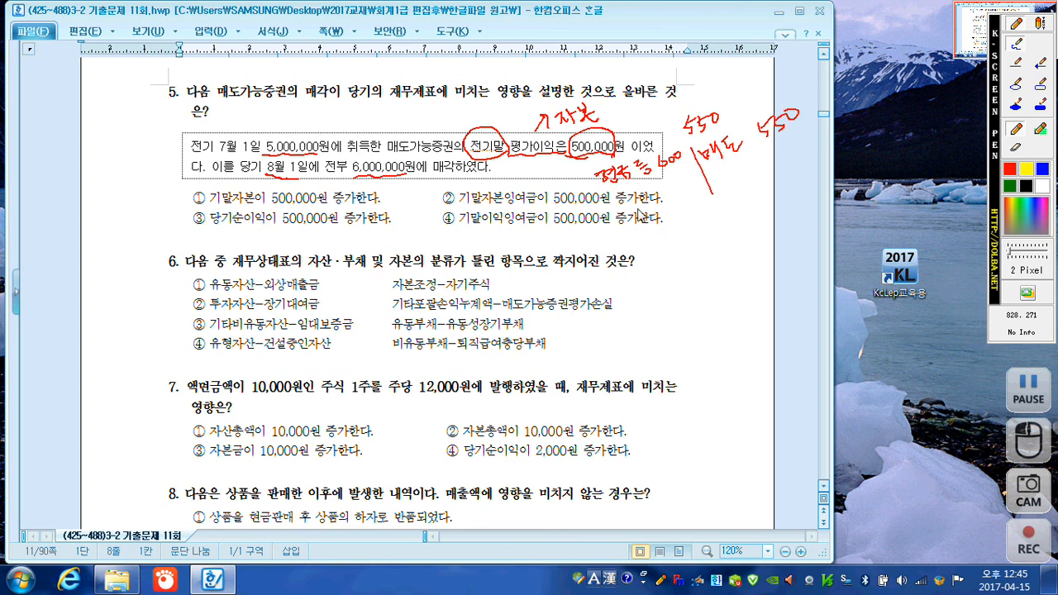
{"action": "mouse_move", "coordinate": [628, 202]}
{"action": "left_mouse_down"}
{"action": "mouse_move", "coordinate": [621, 191]}
{"action": "mouse_move", "coordinate": [701, 191]}
{"action": "mouse_move", "coordinate": [734, 169]}
{"action": "mouse_move", "coordinate": [730, 190]}
{"action": "mouse_move", "coordinate": [750, 170]}
{"action": "mouse_move", "coordinate": [772, 177]}
{"action": "mouse_move", "coordinate": [820, 134]}
{"action": "left_mouse_up"}
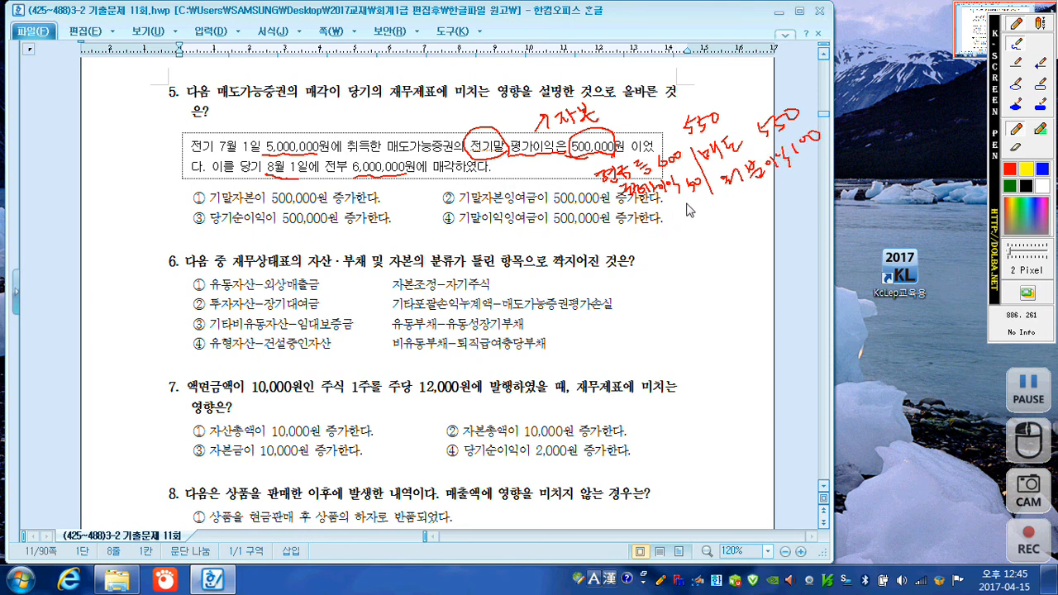
{"action": "mouse_move", "coordinate": [691, 214]}
{"action": "left_mouse_down"}
{"action": "mouse_move", "coordinate": [704, 245]}
{"action": "mouse_move", "coordinate": [735, 248]}
{"action": "mouse_move", "coordinate": [778, 192]}
{"action": "mouse_move", "coordinate": [780, 224]}
{"action": "mouse_move", "coordinate": [812, 197]}
{"action": "left_mouse_up"}
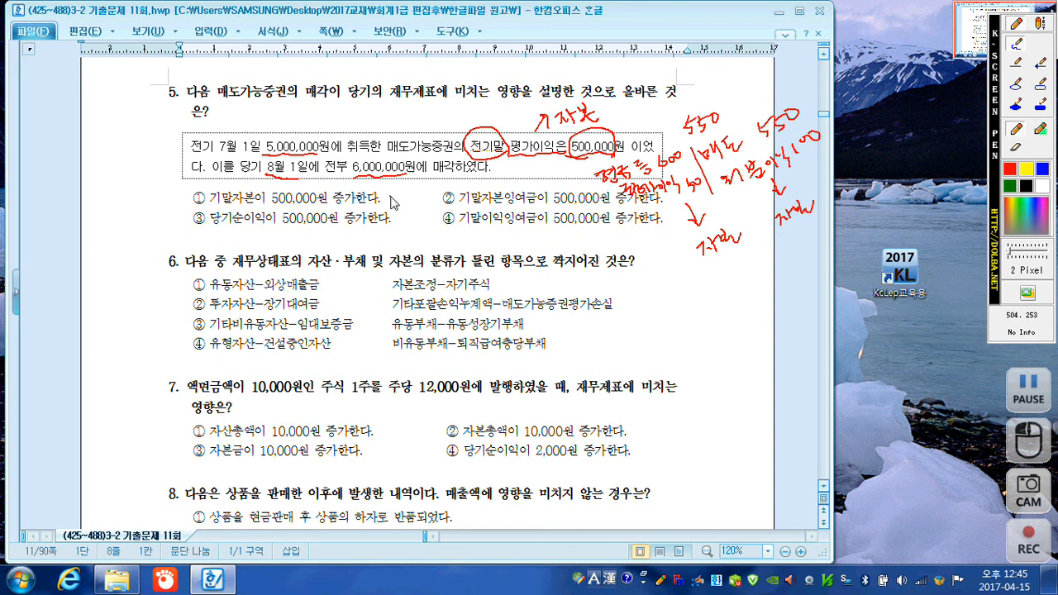
- Mark question 5's options: circle and check ①, cross out ②, ③ and ④, write "10" under ④'s amount, and underline the handwritten 처분이익 100
{"action": "left_click_drag", "start_coordinate": [388, 196], "coordinate": [390, 200]}
{"action": "left_click_drag", "start_coordinate": [447, 190], "coordinate": [443, 203]}
{"action": "left_click_drag", "start_coordinate": [729, 195], "coordinate": [802, 165]}
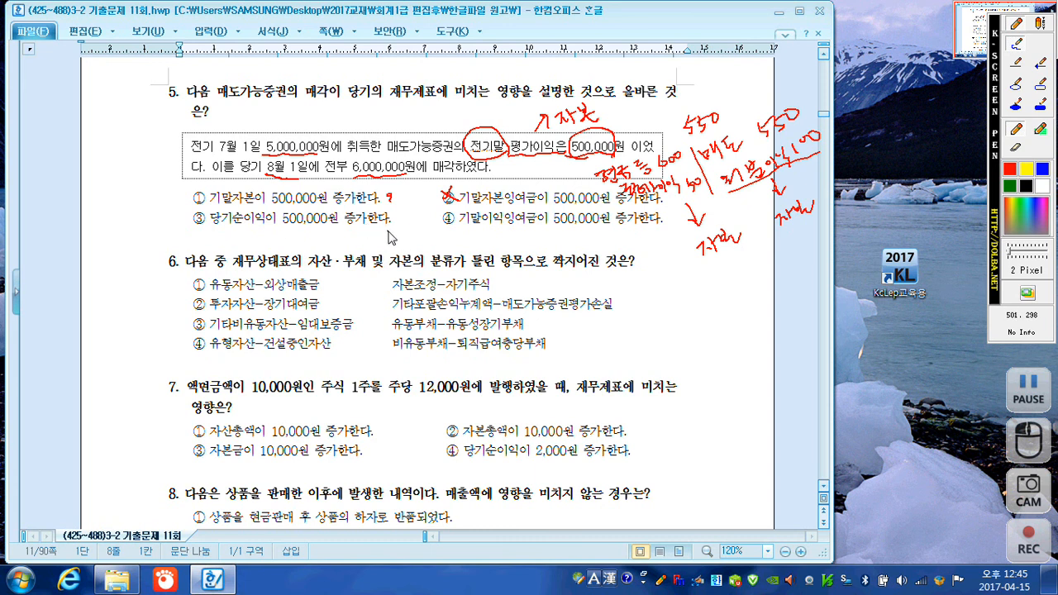
{"action": "mouse_move", "coordinate": [391, 229]}
{"action": "left_mouse_down"}
{"action": "mouse_move", "coordinate": [384, 240]}
{"action": "mouse_move", "coordinate": [396, 244]}
{"action": "left_mouse_up"}
{"action": "mouse_move", "coordinate": [560, 216]}
{"action": "left_mouse_down"}
{"action": "mouse_move", "coordinate": [552, 238]}
{"action": "mouse_move", "coordinate": [561, 229]}
{"action": "mouse_move", "coordinate": [623, 240]}
{"action": "mouse_move", "coordinate": [610, 242]}
{"action": "left_mouse_up"}
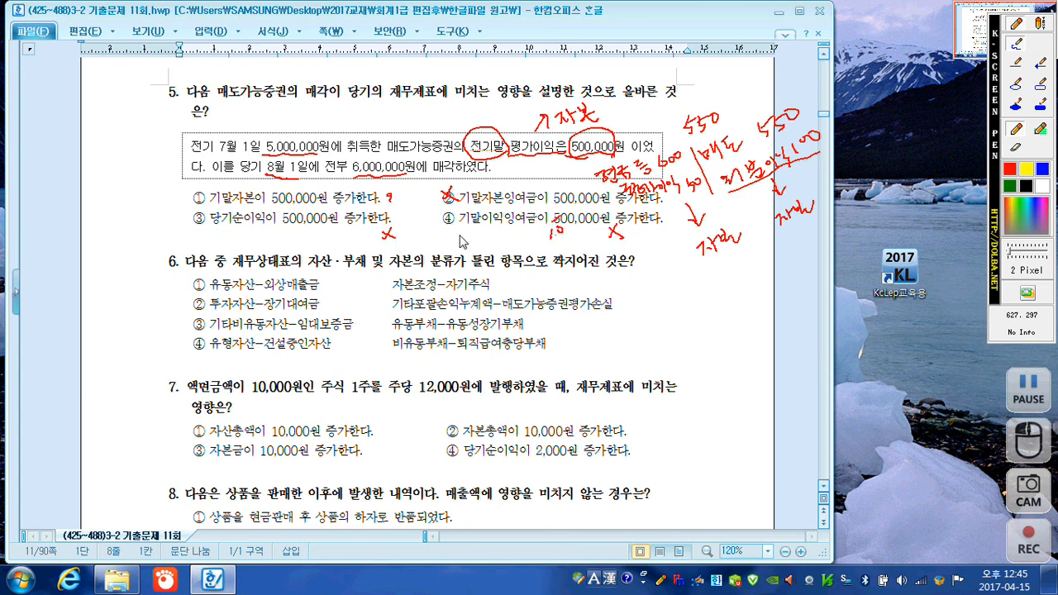
{"action": "left_click_drag", "start_coordinate": [195, 190], "coordinate": [207, 183]}
- Encircle the handwritten 처분이익 100, draw an arrow from it to "영.외수익", and add an underlined "이익잉여금" below "자본"
{"action": "mouse_move", "coordinate": [722, 196]}
{"action": "left_mouse_down"}
{"action": "mouse_move", "coordinate": [716, 173]}
{"action": "mouse_move", "coordinate": [818, 132]}
{"action": "mouse_move", "coordinate": [815, 165]}
{"action": "left_mouse_up"}
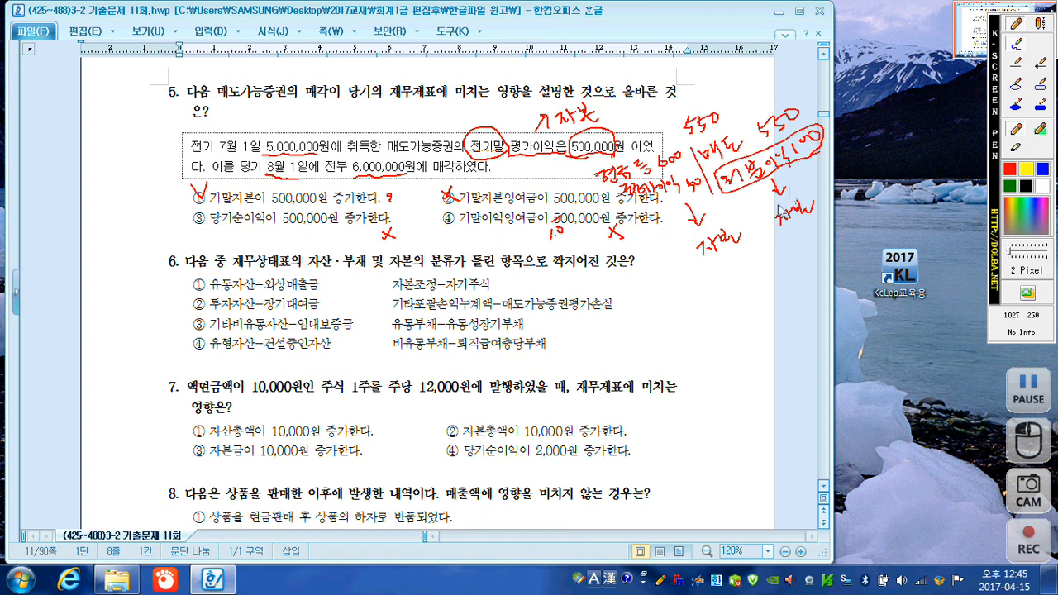
{"action": "mouse_move", "coordinate": [754, 185]}
{"action": "left_mouse_down"}
{"action": "mouse_move", "coordinate": [753, 269]}
{"action": "mouse_move", "coordinate": [766, 259]}
{"action": "mouse_move", "coordinate": [739, 308]}
{"action": "mouse_move", "coordinate": [795, 273]}
{"action": "mouse_move", "coordinate": [808, 299]}
{"action": "left_mouse_up"}
{"action": "mouse_move", "coordinate": [795, 223]}
{"action": "left_mouse_down"}
{"action": "mouse_move", "coordinate": [800, 241]}
{"action": "mouse_move", "coordinate": [846, 215]}
{"action": "mouse_move", "coordinate": [863, 222]}
{"action": "mouse_move", "coordinate": [851, 241]}
{"action": "mouse_move", "coordinate": [881, 228]}
{"action": "left_mouse_up"}
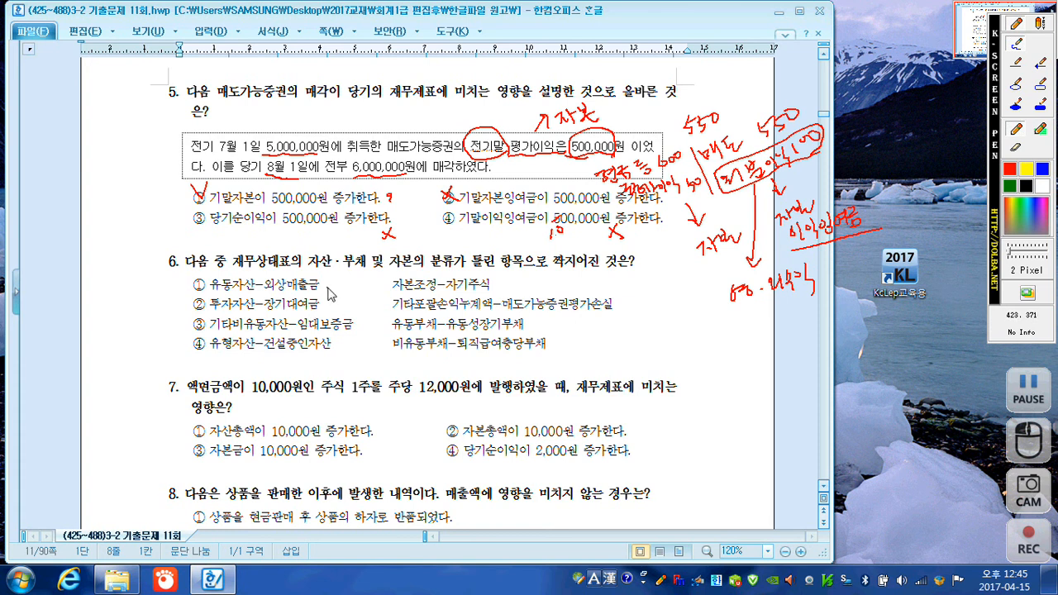
- In question 6, circle-mark both entries of options ① and ②, strike through 유동 in ③ 기타비유동자산, and check ③
{"action": "left_click_drag", "start_coordinate": [332, 279], "coordinate": [333, 284]}
{"action": "left_click_drag", "start_coordinate": [498, 281], "coordinate": [499, 286]}
{"action": "left_click_drag", "start_coordinate": [327, 304], "coordinate": [330, 309]}
{"action": "left_click_drag", "start_coordinate": [624, 306], "coordinate": [625, 313]}
{"action": "left_click_drag", "start_coordinate": [248, 328], "coordinate": [274, 324]}
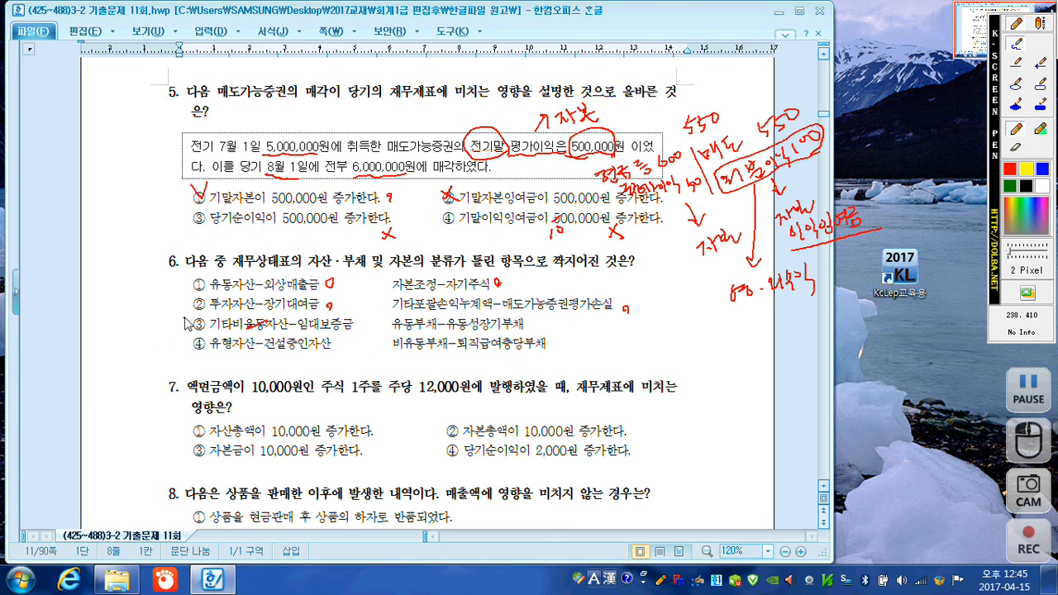
{"action": "left_click_drag", "start_coordinate": [188, 313], "coordinate": [206, 311]}
- Underline 12,000 in question 7 and correct the 10,000 in options ① and ② to 12,000 with a handwritten "2"
{"action": "left_click_drag", "start_coordinate": [419, 398], "coordinate": [460, 396]}
{"action": "left_click_drag", "start_coordinate": [282, 435], "coordinate": [286, 424]}
{"action": "left_click_drag", "start_coordinate": [526, 413], "coordinate": [539, 419]}
{"action": "left_click_drag", "start_coordinate": [279, 417], "coordinate": [293, 418]}
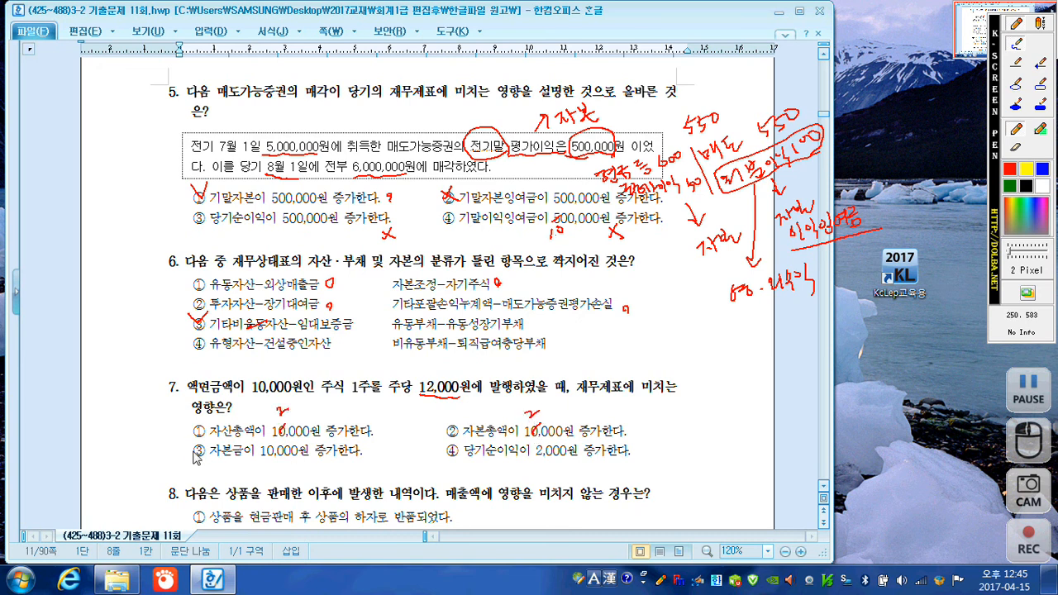
- Check option ③ of question 7, cross out ④, add marks at ② and ③, and clear the pen marks
{"action": "mouse_move", "coordinate": [184, 444]}
{"action": "left_mouse_down"}
{"action": "mouse_move", "coordinate": [197, 454]}
{"action": "mouse_move", "coordinate": [204, 430]}
{"action": "left_mouse_up"}
{"action": "mouse_move", "coordinate": [562, 442]}
{"action": "left_mouse_down"}
{"action": "mouse_move", "coordinate": [522, 467]}
{"action": "mouse_move", "coordinate": [565, 469]}
{"action": "left_mouse_up"}
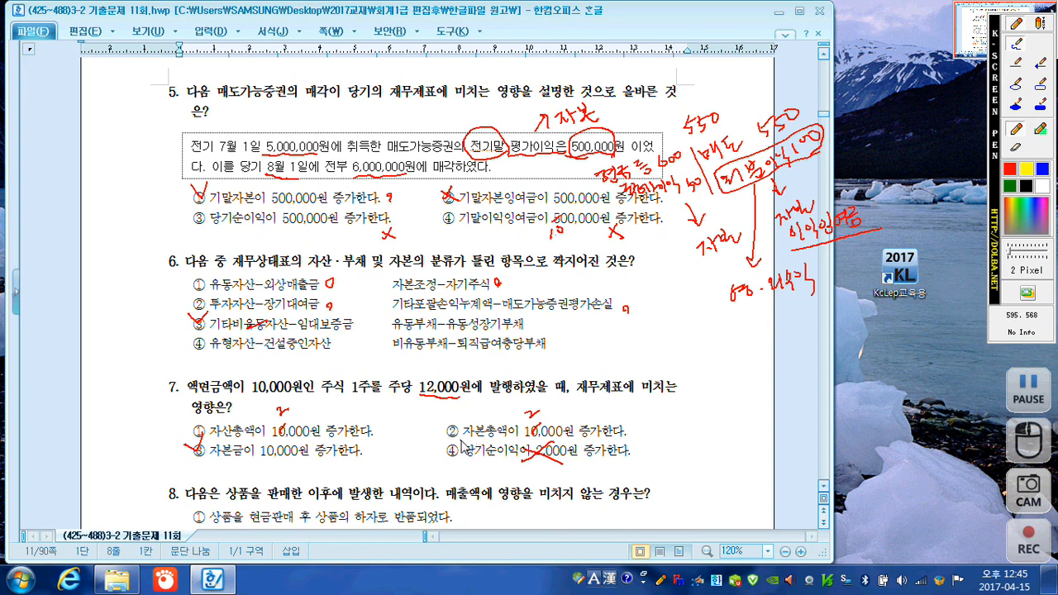
{"action": "left_click_drag", "start_coordinate": [462, 436], "coordinate": [510, 438]}
{"action": "mouse_move", "coordinate": [258, 462]}
{"action": "left_mouse_down"}
{"action": "mouse_move", "coordinate": [289, 464]}
{"action": "mouse_move", "coordinate": [319, 439]}
{"action": "left_mouse_up"}
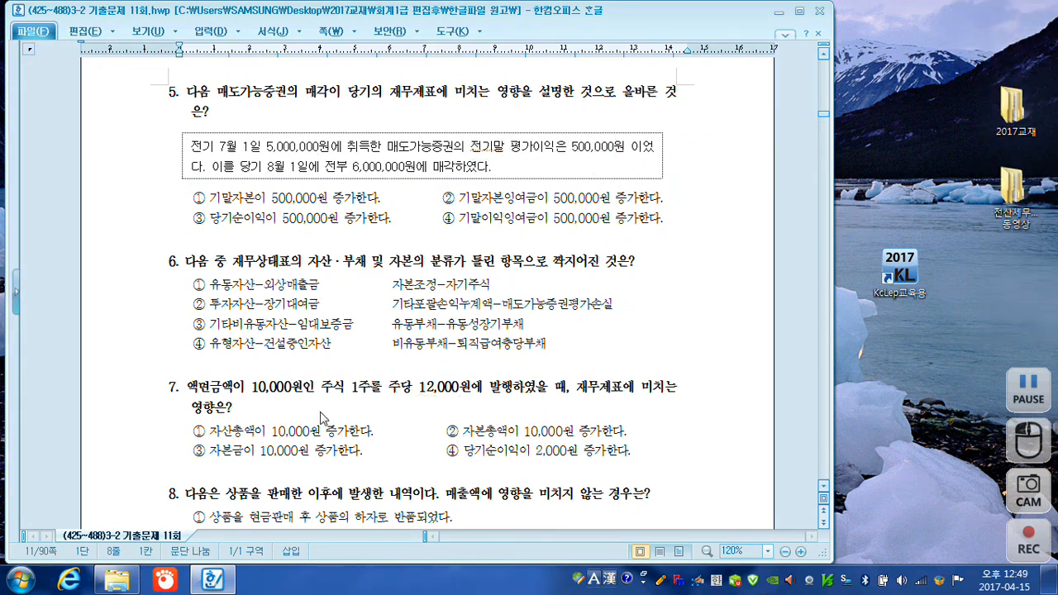
- In question 8, draw circled minus signs after options ①, ③ and ④, write "대손" beside ②, and check ②
{"action": "scroll", "coordinate": [327, 413], "scroll_direction": "down", "scroll_amount": 6}
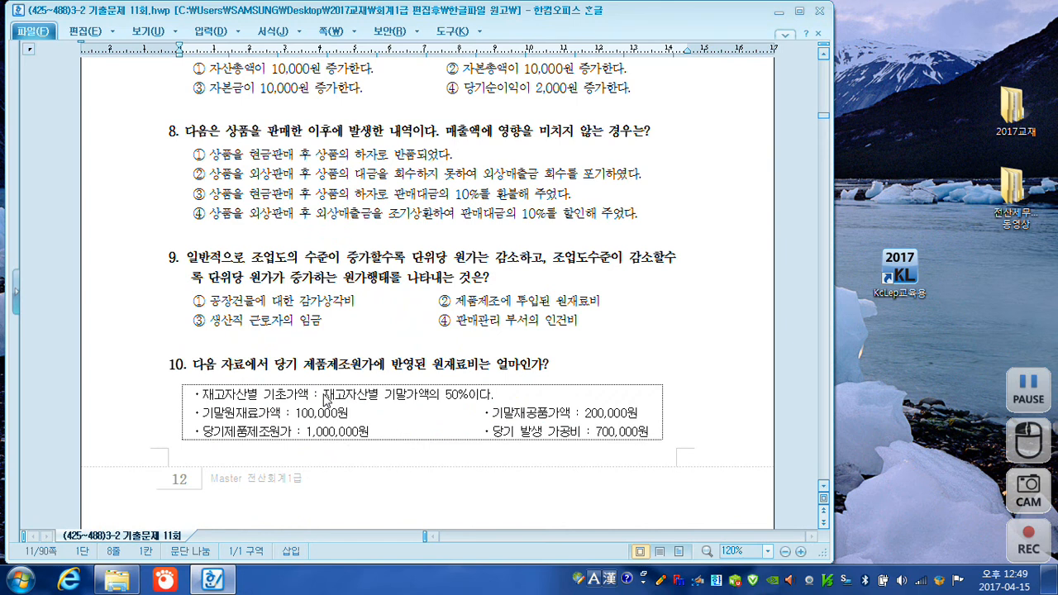
{"action": "key", "text": "F9"}
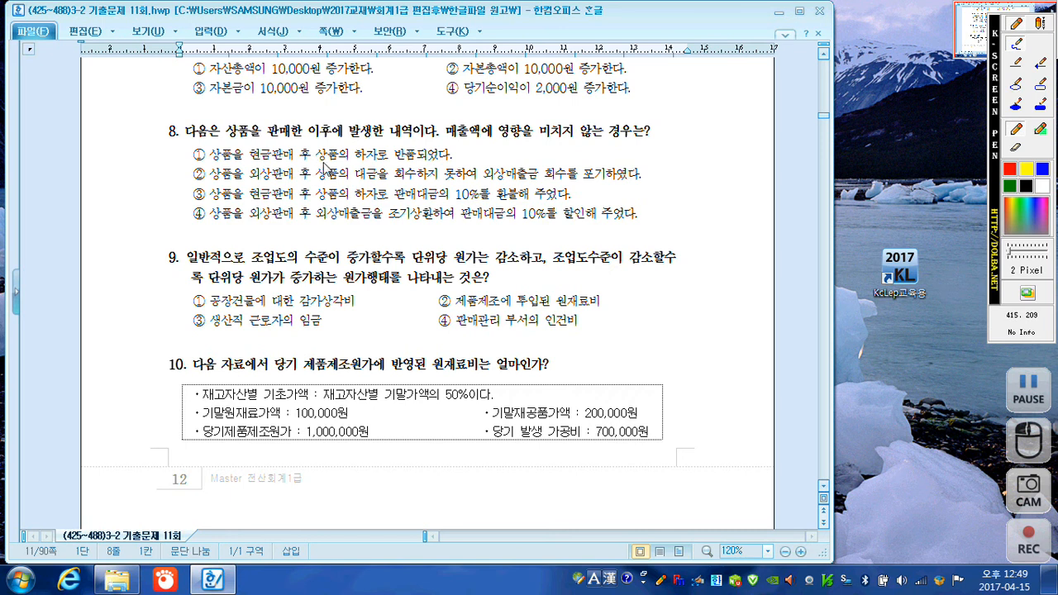
{"action": "left_click_drag", "start_coordinate": [469, 156], "coordinate": [486, 152]}
{"action": "mouse_move", "coordinate": [667, 175]}
{"action": "left_mouse_down"}
{"action": "mouse_move", "coordinate": [702, 162]}
{"action": "mouse_move", "coordinate": [711, 173]}
{"action": "left_mouse_up"}
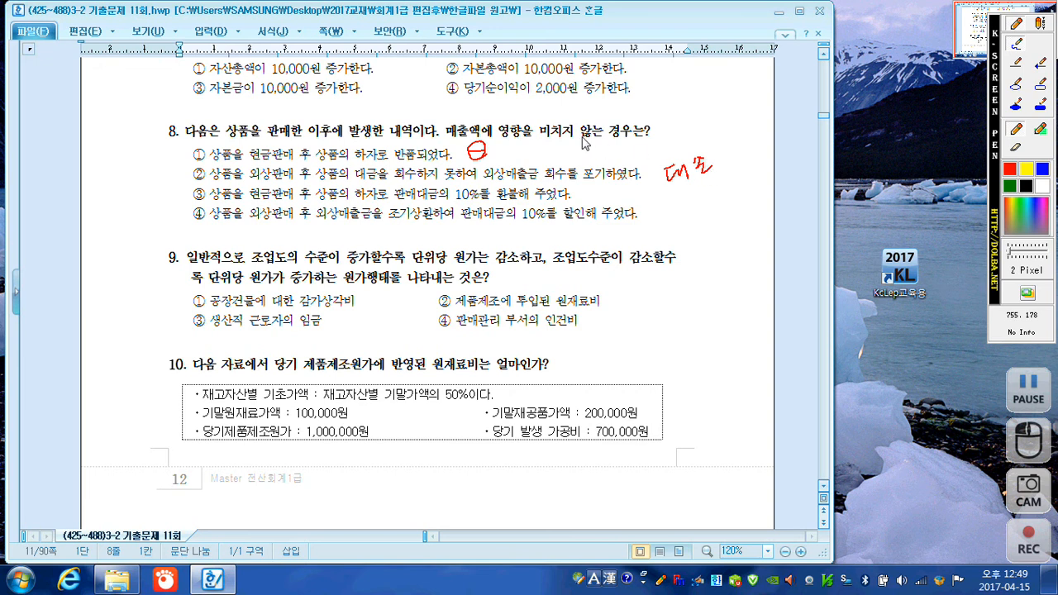
{"action": "left_click_drag", "start_coordinate": [193, 168], "coordinate": [207, 165]}
{"action": "mouse_move", "coordinate": [590, 198]}
{"action": "left_mouse_down"}
{"action": "mouse_move", "coordinate": [601, 190]}
{"action": "mouse_move", "coordinate": [588, 188]}
{"action": "mouse_move", "coordinate": [596, 194]}
{"action": "left_mouse_up"}
{"action": "mouse_move", "coordinate": [661, 219]}
{"action": "left_mouse_down"}
{"action": "mouse_move", "coordinate": [665, 211]}
{"action": "mouse_move", "coordinate": [664, 226]}
{"action": "left_mouse_up"}
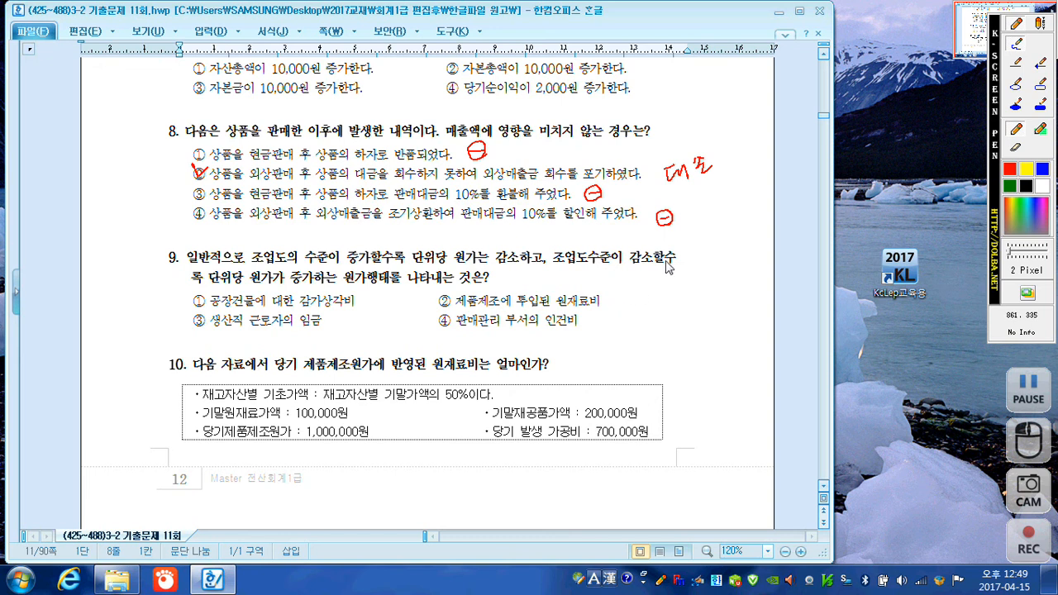
- Write "고정비" beside the question 9 text and check option ①
{"action": "mouse_move", "coordinate": [659, 275]}
{"action": "left_mouse_down"}
{"action": "mouse_move", "coordinate": [659, 289]}
{"action": "mouse_move", "coordinate": [703, 272]}
{"action": "mouse_move", "coordinate": [677, 274]}
{"action": "left_mouse_up"}
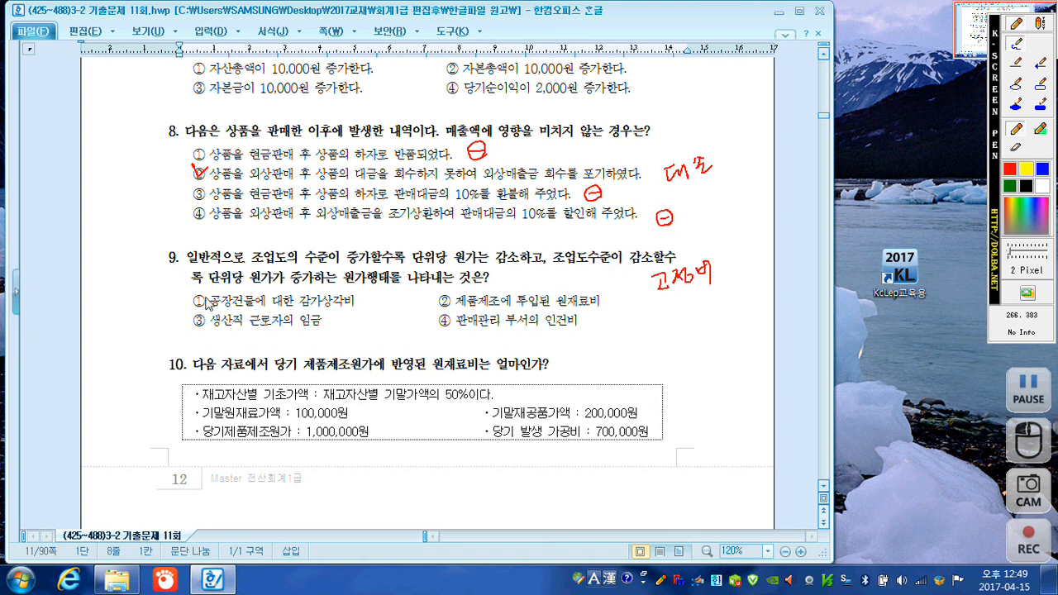
{"action": "left_click_drag", "start_coordinate": [195, 292], "coordinate": [210, 288]}
- In question 10, underline 기말원재료가액 100,000원 and the 50% ratio, add pen notes around the data box, and clear the marks
{"action": "left_click_drag", "start_coordinate": [295, 420], "coordinate": [354, 417]}
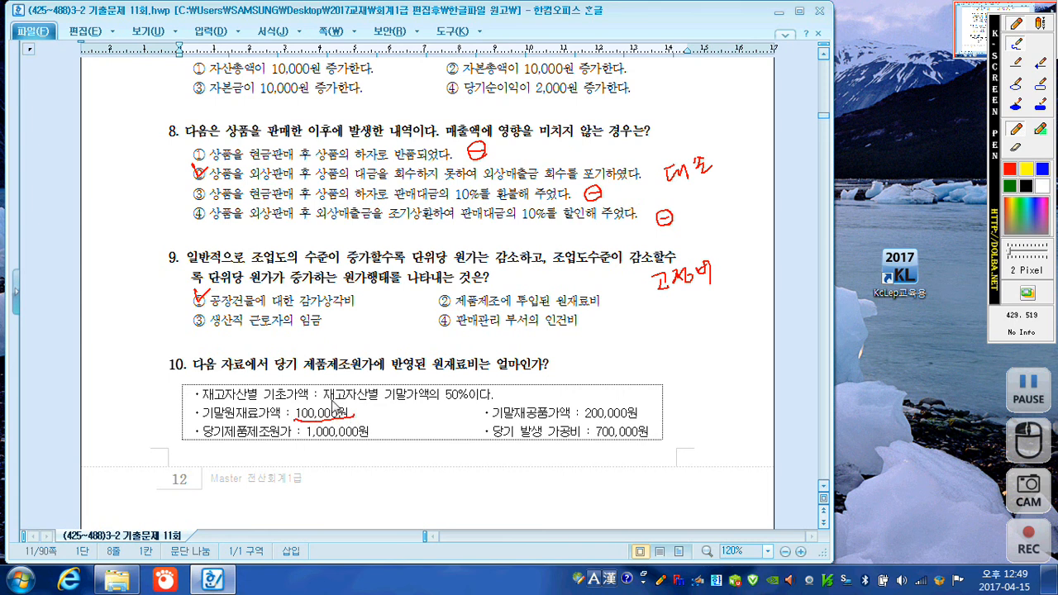
{"action": "mouse_move", "coordinate": [289, 391]}
{"action": "left_mouse_down"}
{"action": "mouse_move", "coordinate": [272, 395]}
{"action": "mouse_move", "coordinate": [299, 387]}
{"action": "left_mouse_up"}
{"action": "left_click_drag", "start_coordinate": [446, 403], "coordinate": [480, 400]}
{"action": "mouse_move", "coordinate": [222, 473]}
{"action": "left_mouse_down"}
{"action": "mouse_move", "coordinate": [233, 484]}
{"action": "mouse_move", "coordinate": [240, 471]}
{"action": "mouse_move", "coordinate": [250, 486]}
{"action": "mouse_move", "coordinate": [263, 477]}
{"action": "mouse_move", "coordinate": [248, 505]}
{"action": "mouse_move", "coordinate": [264, 504]}
{"action": "mouse_move", "coordinate": [291, 499]}
{"action": "mouse_move", "coordinate": [307, 464]}
{"action": "mouse_move", "coordinate": [297, 474]}
{"action": "mouse_move", "coordinate": [360, 460]}
{"action": "mouse_move", "coordinate": [363, 472]}
{"action": "mouse_move", "coordinate": [425, 440]}
{"action": "left_mouse_up"}
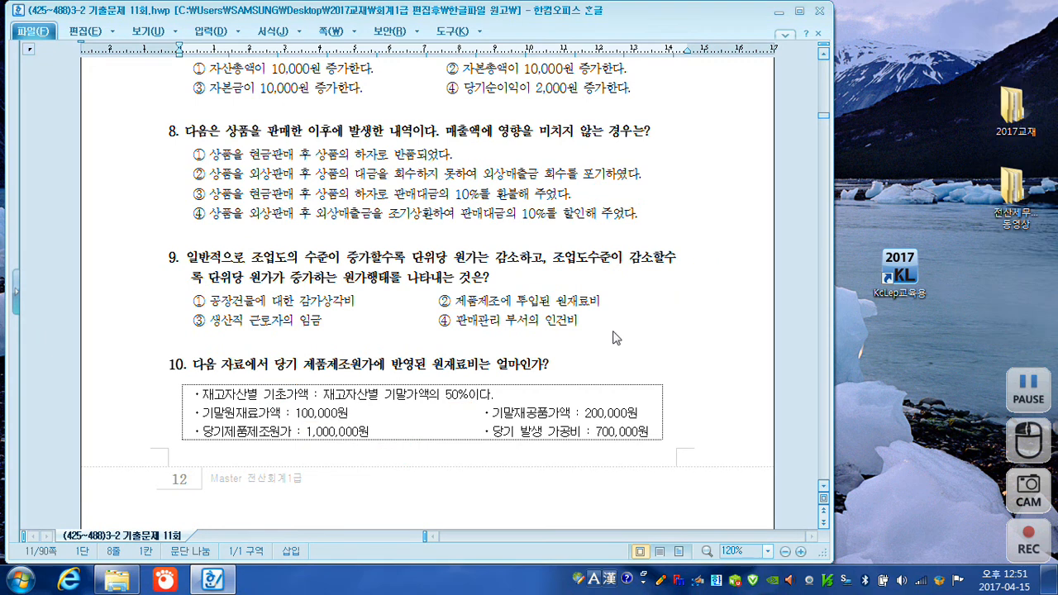
- Draw a T-account below the question 10 data box and head it "재공품"
{"action": "scroll", "coordinate": [615, 335], "scroll_direction": "down", "scroll_amount": 5}
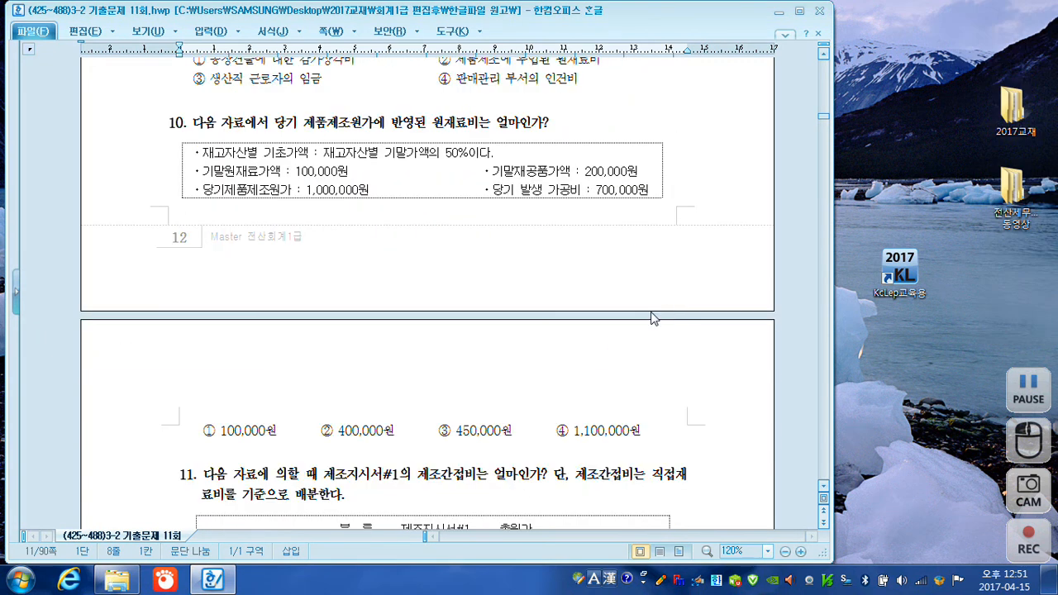
{"action": "scroll", "coordinate": [651, 318], "scroll_direction": "down", "scroll_amount": 1}
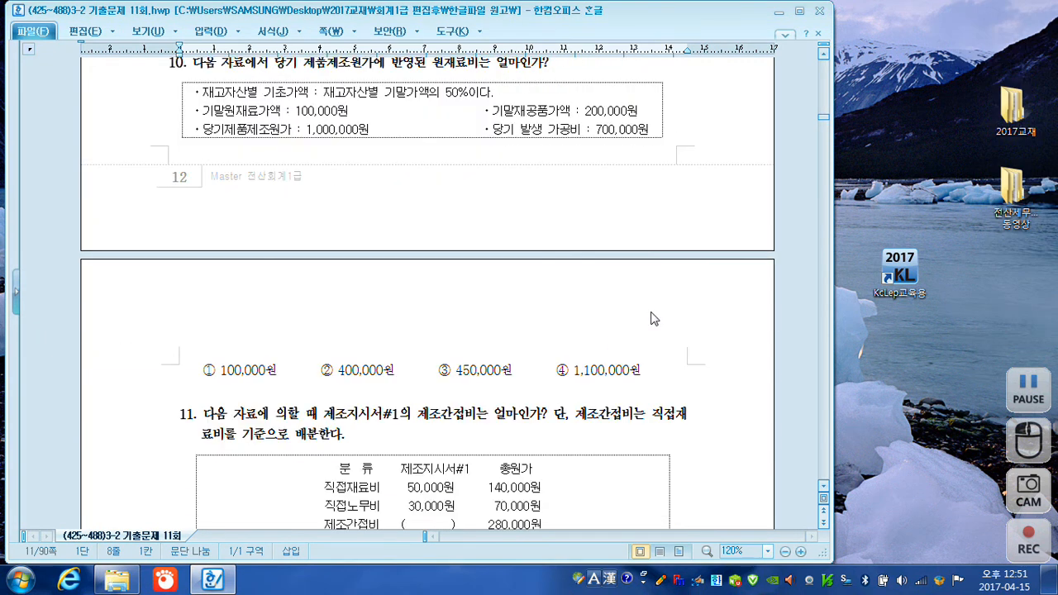
{"action": "scroll", "coordinate": [653, 318], "scroll_direction": "up", "scroll_amount": 1}
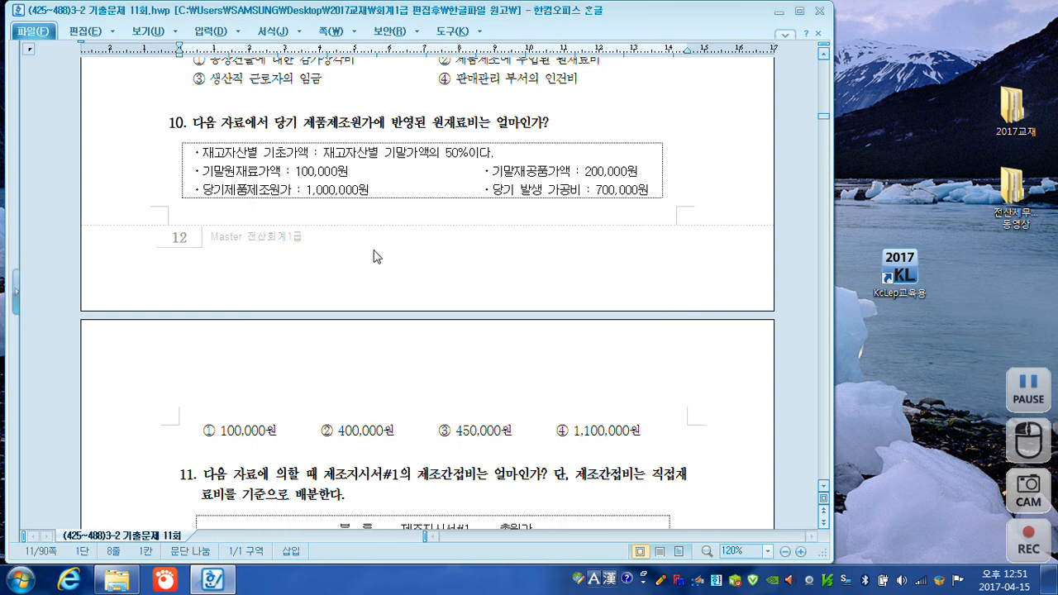
{"action": "key", "text": "ctrl+1"}
{"action": "left_click_drag", "start_coordinate": [470, 244], "coordinate": [712, 215]}
{"action": "left_click_drag", "start_coordinate": [577, 238], "coordinate": [608, 364]}
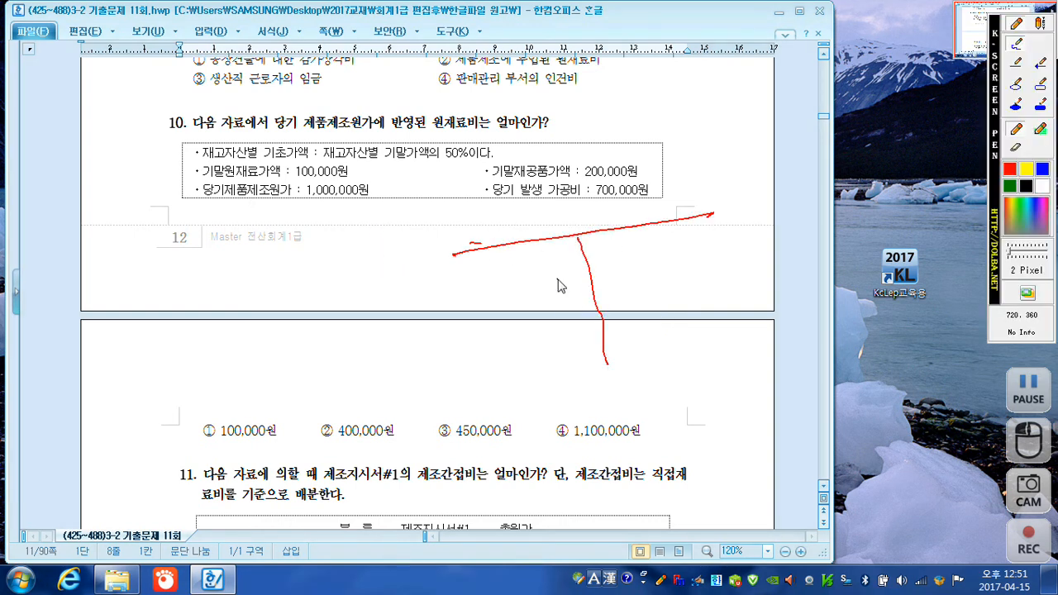
{"action": "mouse_move", "coordinate": [514, 220]}
{"action": "left_mouse_down"}
{"action": "mouse_move", "coordinate": [522, 234]}
{"action": "mouse_move", "coordinate": [588, 218]}
{"action": "mouse_move", "coordinate": [595, 235]}
{"action": "left_mouse_up"}
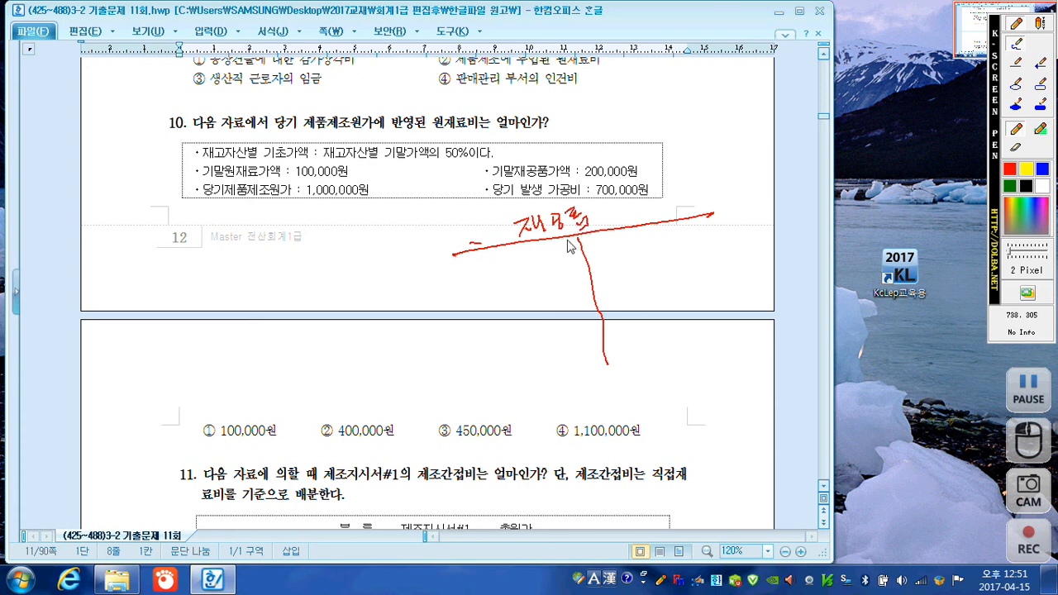
- Label the T-account's debit side 전.이, 재료비, 노무비 and 제.간, and its credit side 제품 and 차.이
{"action": "mouse_move", "coordinate": [444, 274]}
{"action": "left_mouse_down"}
{"action": "mouse_move", "coordinate": [489, 290]}
{"action": "mouse_move", "coordinate": [484, 370]}
{"action": "left_mouse_up"}
{"action": "left_click_drag", "start_coordinate": [461, 305], "coordinate": [517, 309]}
{"action": "mouse_move", "coordinate": [474, 337]}
{"action": "left_mouse_down"}
{"action": "mouse_move", "coordinate": [486, 357]}
{"action": "mouse_move", "coordinate": [499, 336]}
{"action": "mouse_move", "coordinate": [506, 347]}
{"action": "mouse_move", "coordinate": [523, 344]}
{"action": "mouse_move", "coordinate": [500, 387]}
{"action": "mouse_move", "coordinate": [544, 369]}
{"action": "left_mouse_up"}
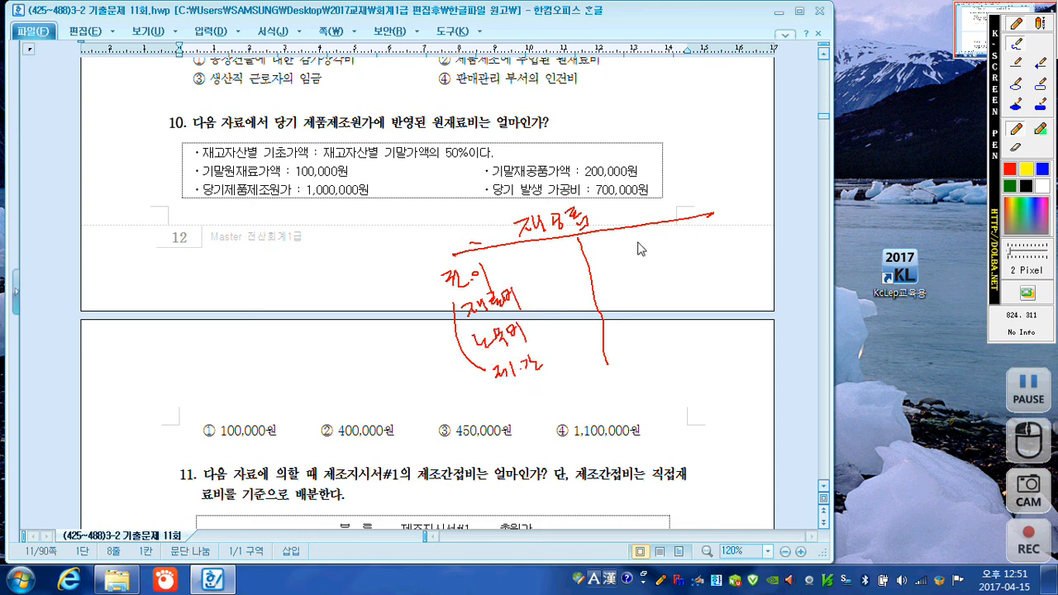
{"action": "mouse_move", "coordinate": [590, 251]}
{"action": "left_mouse_down"}
{"action": "mouse_move", "coordinate": [606, 272]}
{"action": "mouse_move", "coordinate": [628, 263]}
{"action": "mouse_move", "coordinate": [638, 272]}
{"action": "mouse_move", "coordinate": [612, 305]}
{"action": "mouse_move", "coordinate": [639, 298]}
{"action": "mouse_move", "coordinate": [644, 308]}
{"action": "left_mouse_up"}
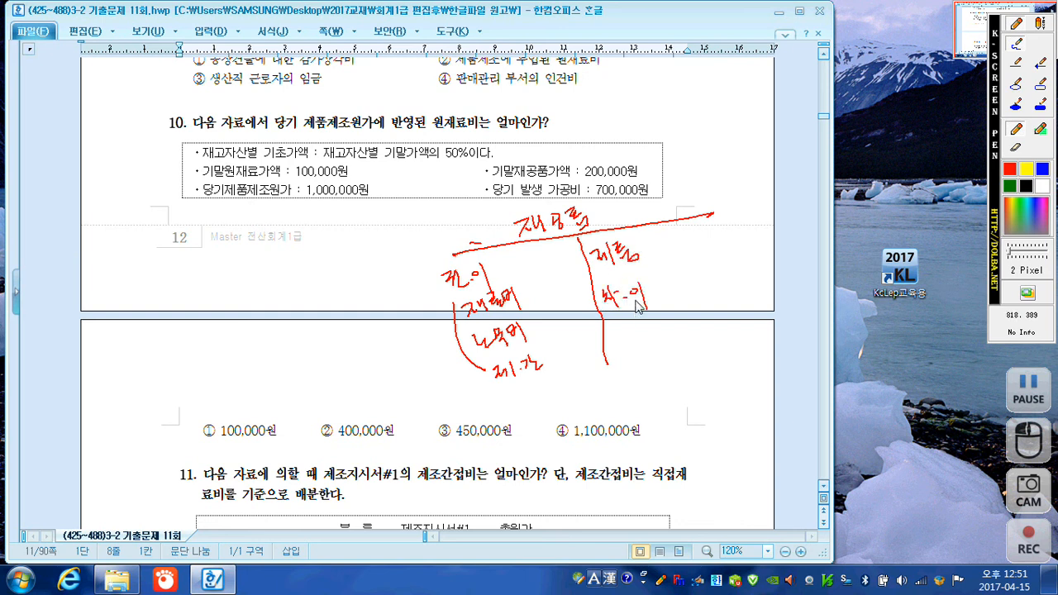
- Check 기말재공품 200,000원, underline 1,000,000원, and write 200,000 for 차.이, 100,000 for 전.이 and 1,000,000 for 제품
{"action": "left_click_drag", "start_coordinate": [645, 162], "coordinate": [660, 158]}
{"action": "left_click_drag", "start_coordinate": [685, 284], "coordinate": [754, 258]}
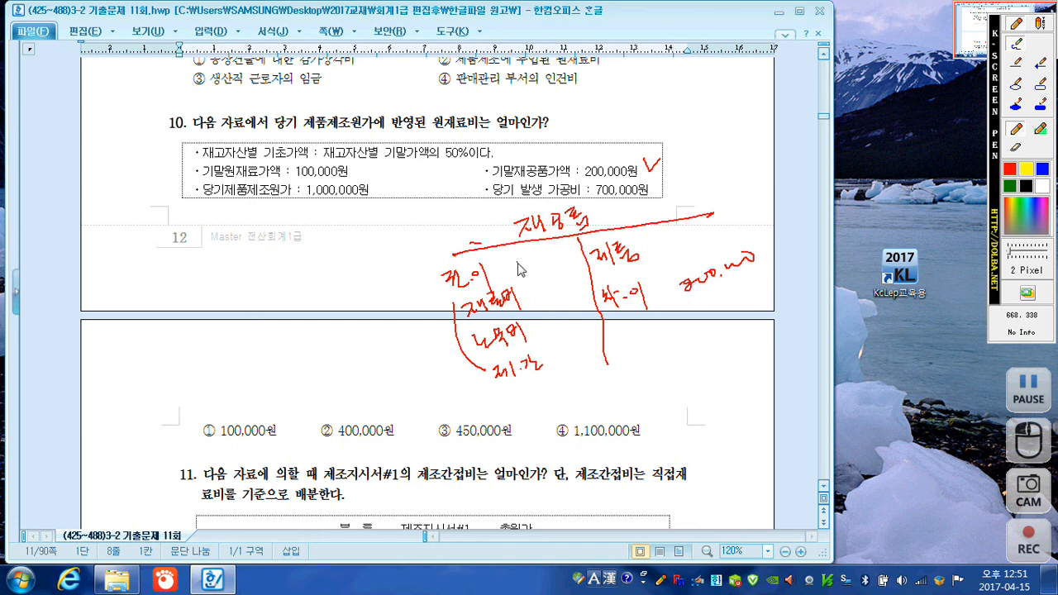
{"action": "left_click_drag", "start_coordinate": [511, 266], "coordinate": [568, 256]}
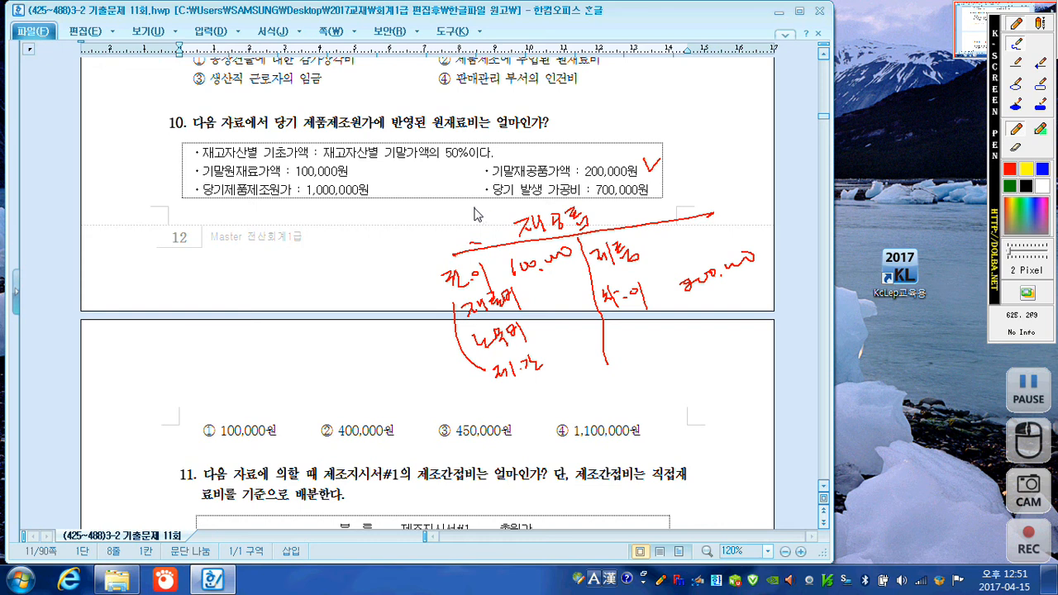
{"action": "left_click_drag", "start_coordinate": [306, 199], "coordinate": [383, 198]}
{"action": "mouse_move", "coordinate": [654, 238]}
{"action": "left_mouse_down"}
{"action": "mouse_move", "coordinate": [658, 256]}
{"action": "mouse_move", "coordinate": [751, 223]}
{"action": "left_mouse_up"}
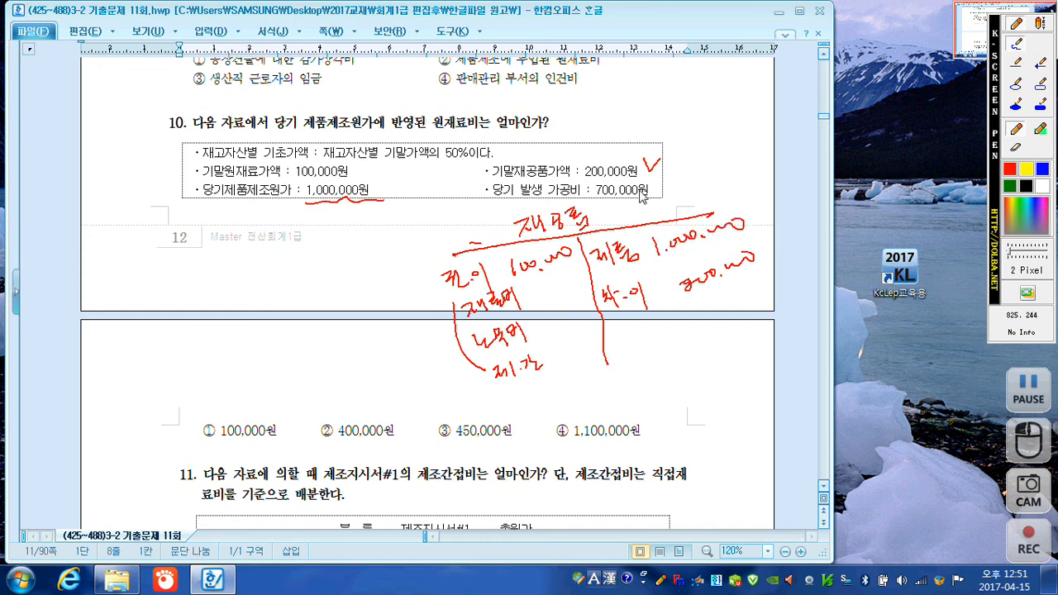
- Circle 가공비 700,000원, write 700,000 bracketed beside 노무비 and 제.간, and total the credit side as 1,200,000
{"action": "mouse_move", "coordinate": [646, 207]}
{"action": "left_mouse_down"}
{"action": "mouse_move", "coordinate": [600, 207]}
{"action": "mouse_move", "coordinate": [613, 180]}
{"action": "mouse_move", "coordinate": [650, 224]}
{"action": "left_mouse_up"}
{"action": "mouse_move", "coordinate": [469, 354]}
{"action": "left_mouse_down"}
{"action": "mouse_move", "coordinate": [460, 384]}
{"action": "mouse_move", "coordinate": [488, 384]}
{"action": "left_mouse_up"}
{"action": "mouse_move", "coordinate": [553, 344]}
{"action": "left_mouse_down"}
{"action": "mouse_move", "coordinate": [544, 351]}
{"action": "mouse_move", "coordinate": [608, 317]}
{"action": "left_mouse_up"}
{"action": "left_click_drag", "start_coordinate": [682, 341], "coordinate": [757, 304]}
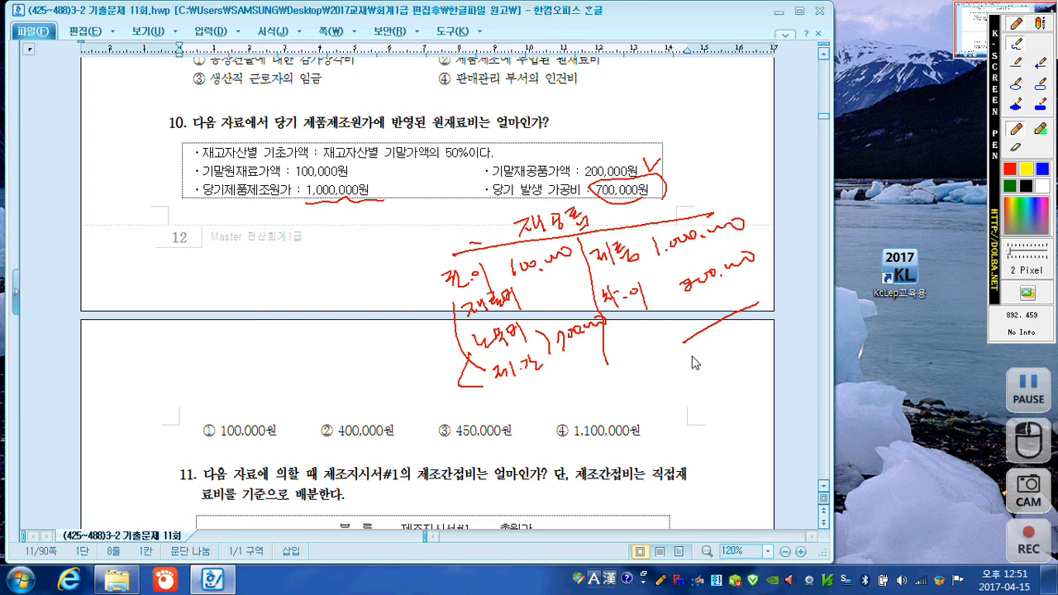
{"action": "left_click_drag", "start_coordinate": [704, 374], "coordinate": [781, 339]}
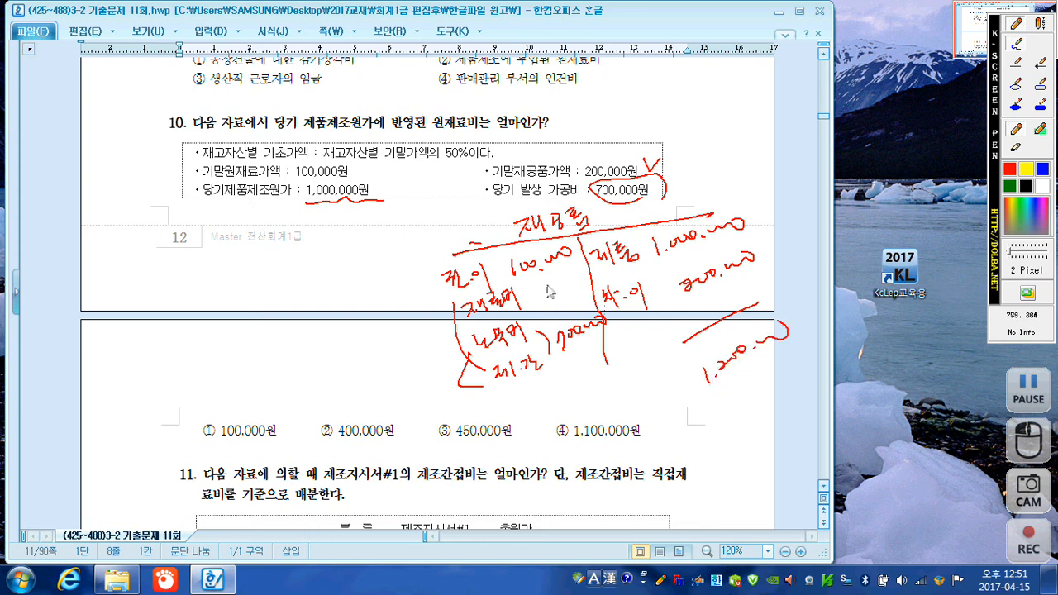
- Write 400,000 beside 재료비, check option ② of question 10, and clear the pen marks
{"action": "left_click_drag", "start_coordinate": [532, 302], "coordinate": [601, 275]}
{"action": "mouse_move", "coordinate": [323, 416]}
{"action": "left_mouse_down"}
{"action": "mouse_move", "coordinate": [328, 433]}
{"action": "mouse_move", "coordinate": [342, 383]}
{"action": "left_mouse_up"}
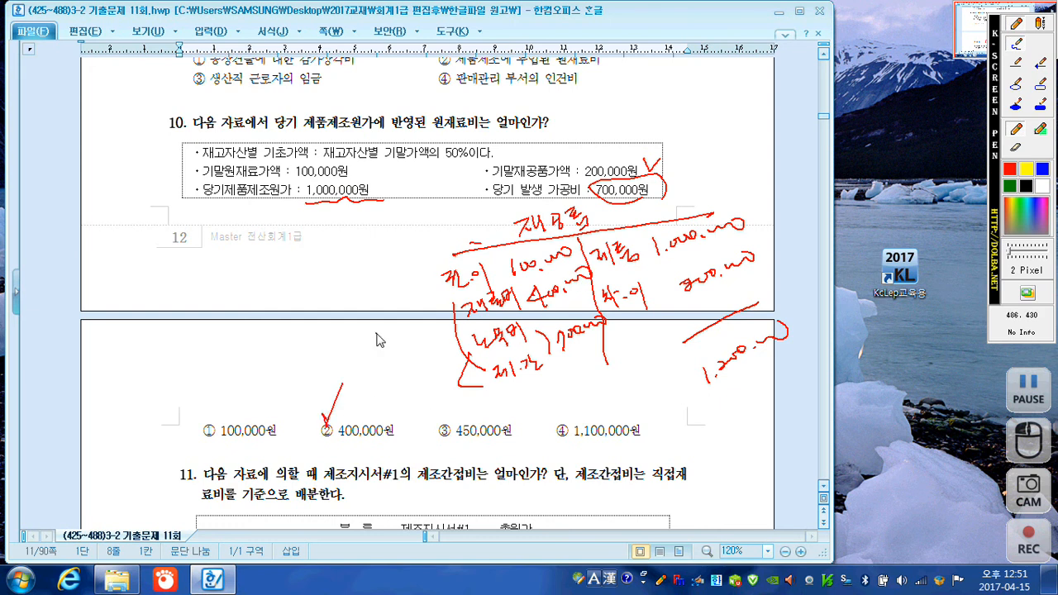
{"action": "key", "text": "Escape"}
- In question 11, underline 총원가, annotate the 200% allocation with an arrow, write 100,000 as 제조지시서#1's 제조간접비, and check option ④
{"action": "scroll", "coordinate": [374, 332], "scroll_direction": "down", "scroll_amount": 6}
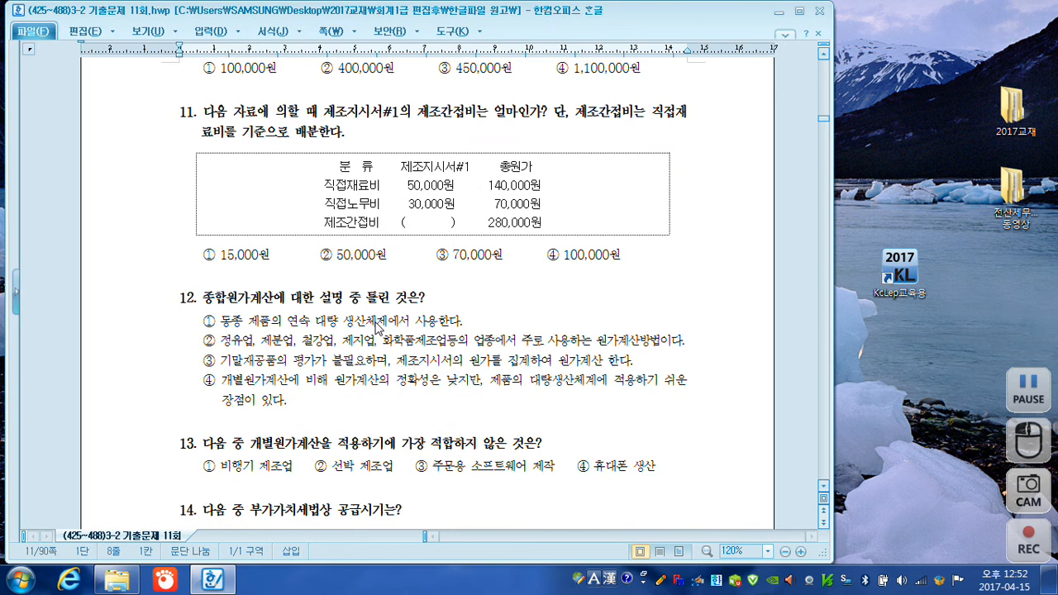
{"action": "key", "text": "F12"}
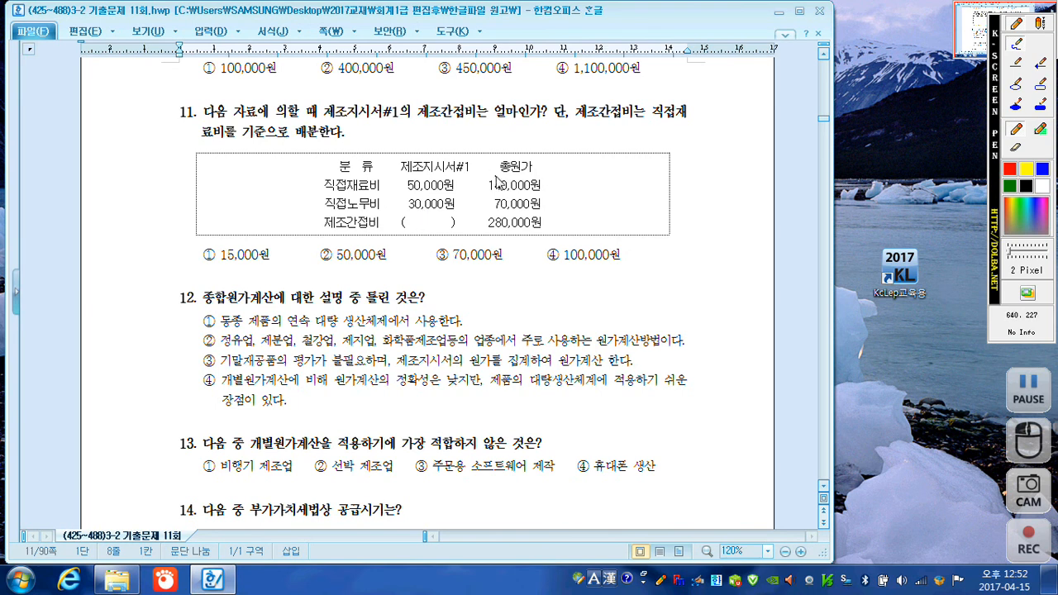
{"action": "mouse_move", "coordinate": [496, 173]}
{"action": "left_mouse_down"}
{"action": "mouse_move", "coordinate": [541, 172]}
{"action": "mouse_move", "coordinate": [556, 205]}
{"action": "mouse_move", "coordinate": [544, 232]}
{"action": "mouse_move", "coordinate": [618, 206]}
{"action": "mouse_move", "coordinate": [612, 213]}
{"action": "left_mouse_up"}
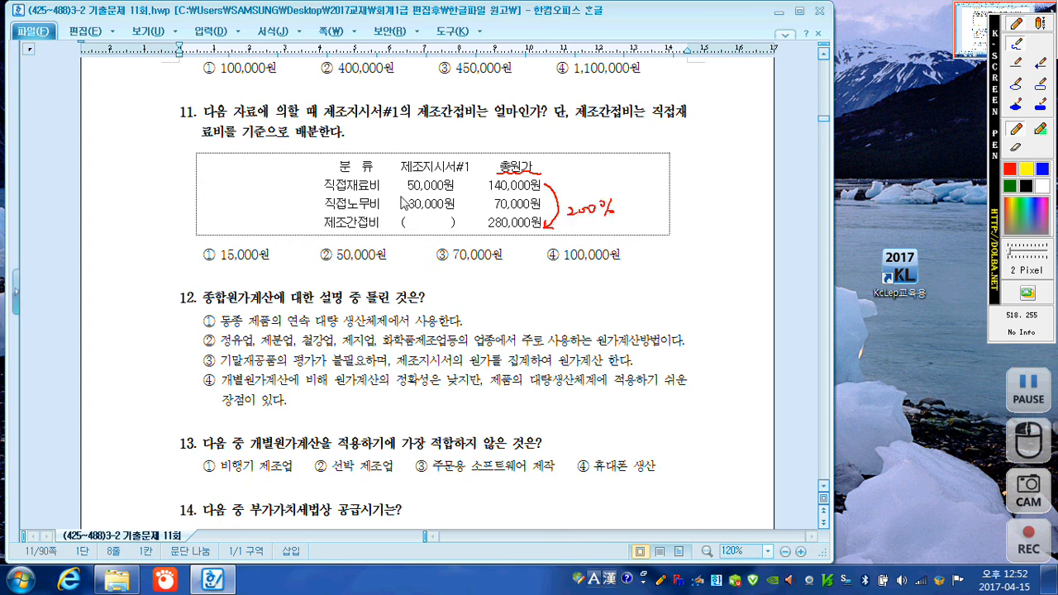
{"action": "left_click_drag", "start_coordinate": [399, 185], "coordinate": [402, 218]}
{"action": "mouse_move", "coordinate": [391, 218]}
{"action": "left_mouse_down"}
{"action": "mouse_move", "coordinate": [411, 231]}
{"action": "mouse_move", "coordinate": [461, 210]}
{"action": "left_mouse_up"}
{"action": "left_click_drag", "start_coordinate": [547, 247], "coordinate": [566, 228]}
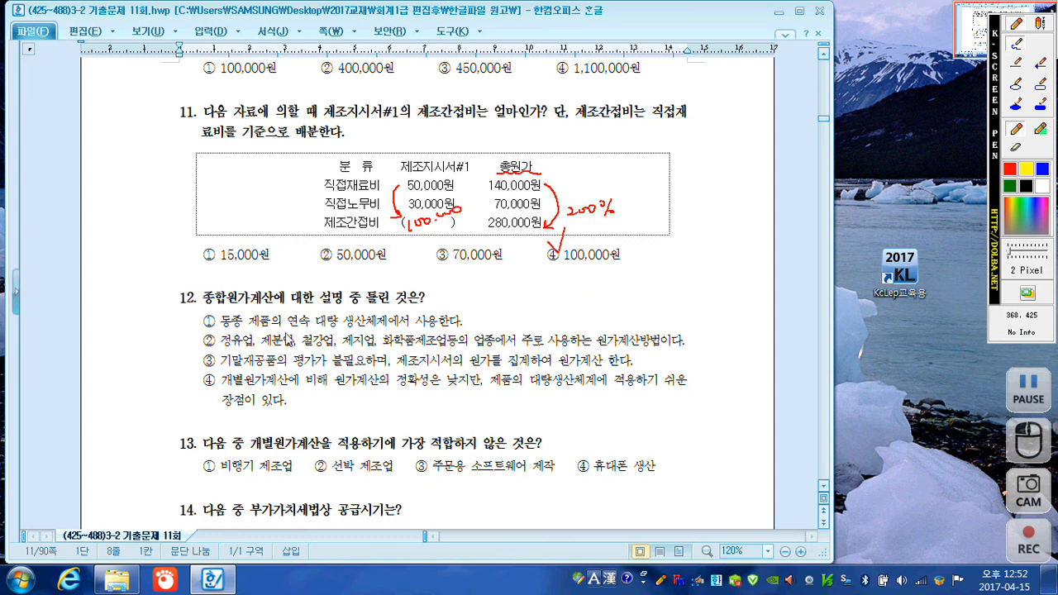
- In question 12, put small circle marks beside options ①, ② and ④, and check option ③
{"action": "left_click_drag", "start_coordinate": [187, 315], "coordinate": [187, 322]}
{"action": "mouse_move", "coordinate": [208, 360]}
{"action": "left_mouse_down"}
{"action": "mouse_move", "coordinate": [213, 370]}
{"action": "mouse_move", "coordinate": [230, 337]}
{"action": "left_mouse_up"}
{"action": "left_click_drag", "start_coordinate": [197, 380], "coordinate": [195, 391]}
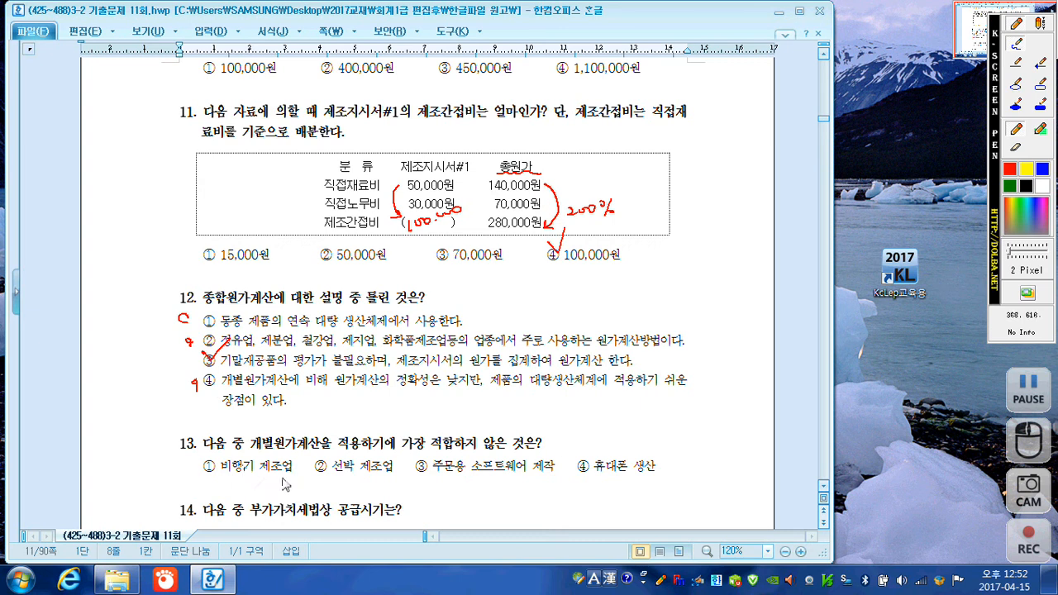
- Mark options ①, ② and ③ of question 13, check option ④, and clear the pen marks
{"action": "left_click_drag", "start_coordinate": [285, 481], "coordinate": [293, 480]}
{"action": "left_click_drag", "start_coordinate": [385, 479], "coordinate": [386, 483]}
{"action": "left_click_drag", "start_coordinate": [555, 476], "coordinate": [594, 430]}
{"action": "key", "text": "Escape"}
- In question 14, check and circle-mark ㉢, underline 세금계산서를 발급함 and 공급시기는, and encircle 부가가치세법
{"action": "scroll", "coordinate": [592, 469], "scroll_direction": "down", "scroll_amount": 3}
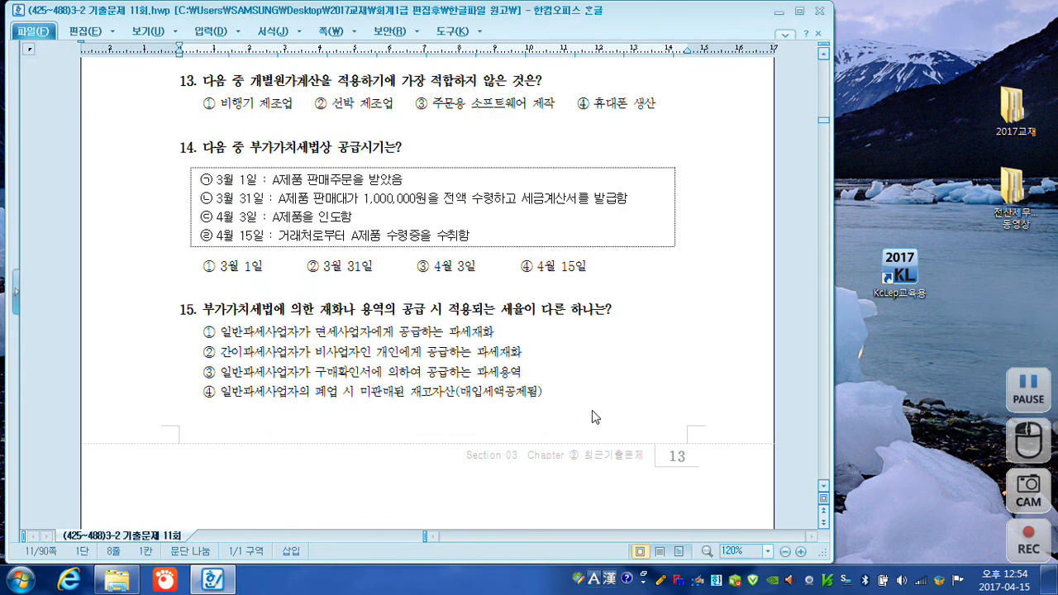
{"action": "key", "text": "ctrl+F1"}
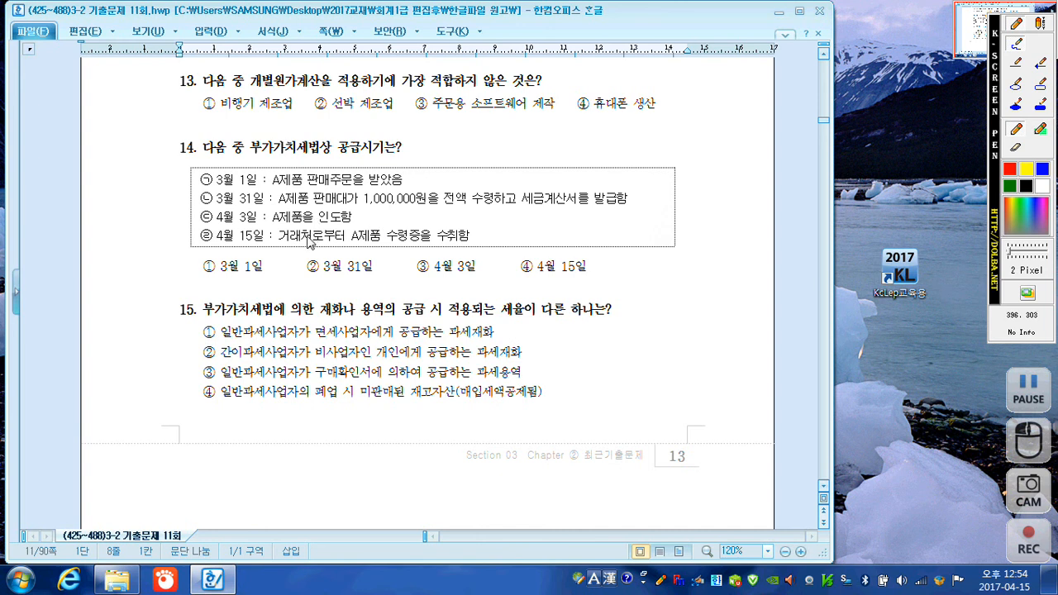
{"action": "left_click_drag", "start_coordinate": [363, 215], "coordinate": [363, 217]}
{"action": "mouse_move", "coordinate": [199, 211]}
{"action": "left_mouse_down"}
{"action": "mouse_move", "coordinate": [208, 222]}
{"action": "mouse_move", "coordinate": [221, 210]}
{"action": "left_mouse_up"}
{"action": "left_click_drag", "start_coordinate": [521, 210], "coordinate": [626, 211]}
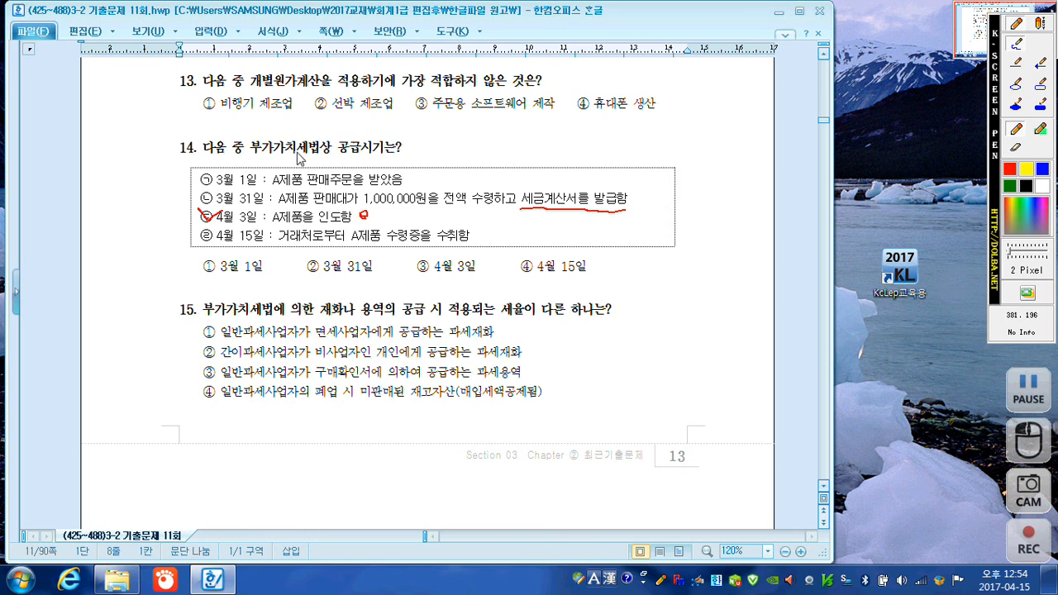
{"action": "mouse_move", "coordinate": [326, 160]}
{"action": "left_mouse_down"}
{"action": "mouse_move", "coordinate": [253, 158]}
{"action": "mouse_move", "coordinate": [324, 142]}
{"action": "mouse_move", "coordinate": [327, 163]}
{"action": "mouse_move", "coordinate": [393, 152]}
{"action": "left_mouse_up"}
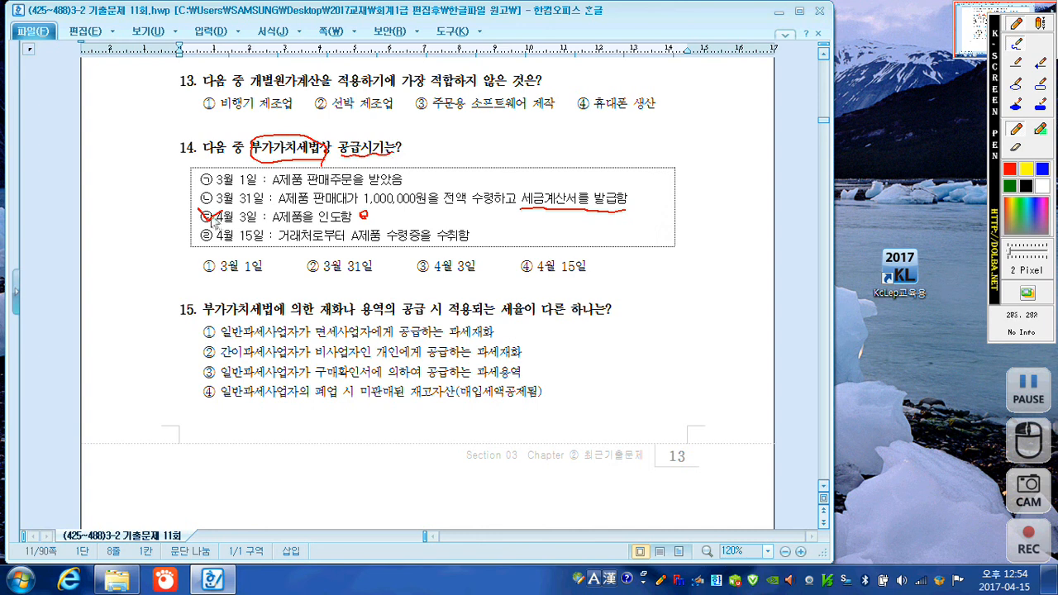
- Check ㉡ and option ② of question 14, underline ③ 4월 3일, and note "회계기준" beside it with an arrow
{"action": "mouse_move", "coordinate": [200, 195]}
{"action": "left_mouse_down"}
{"action": "mouse_move", "coordinate": [206, 203]}
{"action": "mouse_move", "coordinate": [219, 188]}
{"action": "left_mouse_up"}
{"action": "mouse_move", "coordinate": [308, 256]}
{"action": "left_mouse_down"}
{"action": "mouse_move", "coordinate": [314, 269]}
{"action": "mouse_move", "coordinate": [335, 243]}
{"action": "left_mouse_up"}
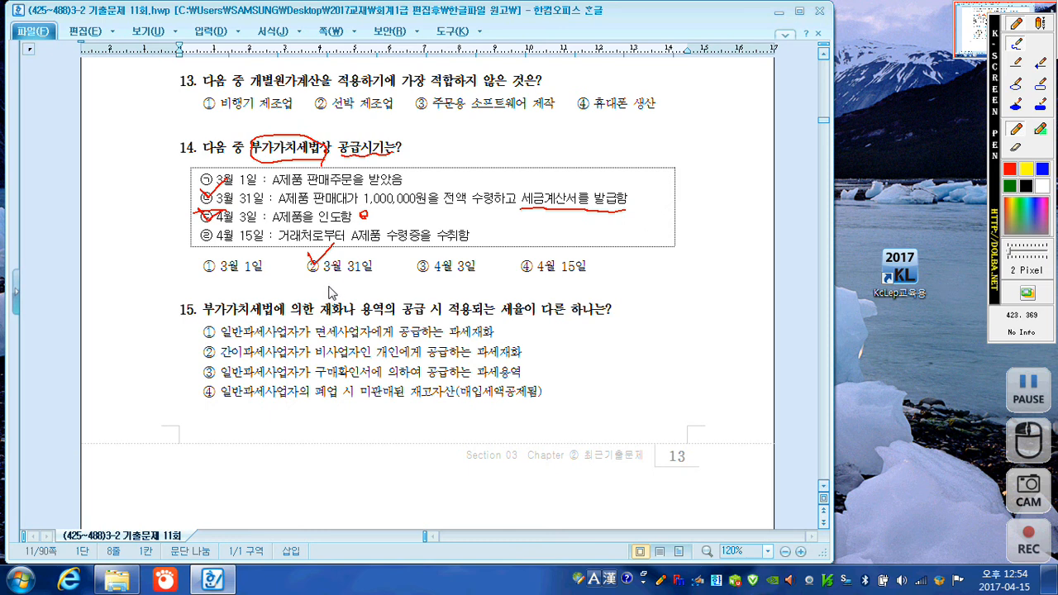
{"action": "mouse_move", "coordinate": [420, 281]}
{"action": "left_mouse_down"}
{"action": "mouse_move", "coordinate": [484, 281]}
{"action": "mouse_move", "coordinate": [525, 241]}
{"action": "mouse_move", "coordinate": [539, 248]}
{"action": "mouse_move", "coordinate": [583, 231]}
{"action": "mouse_move", "coordinate": [603, 242]}
{"action": "left_mouse_up"}
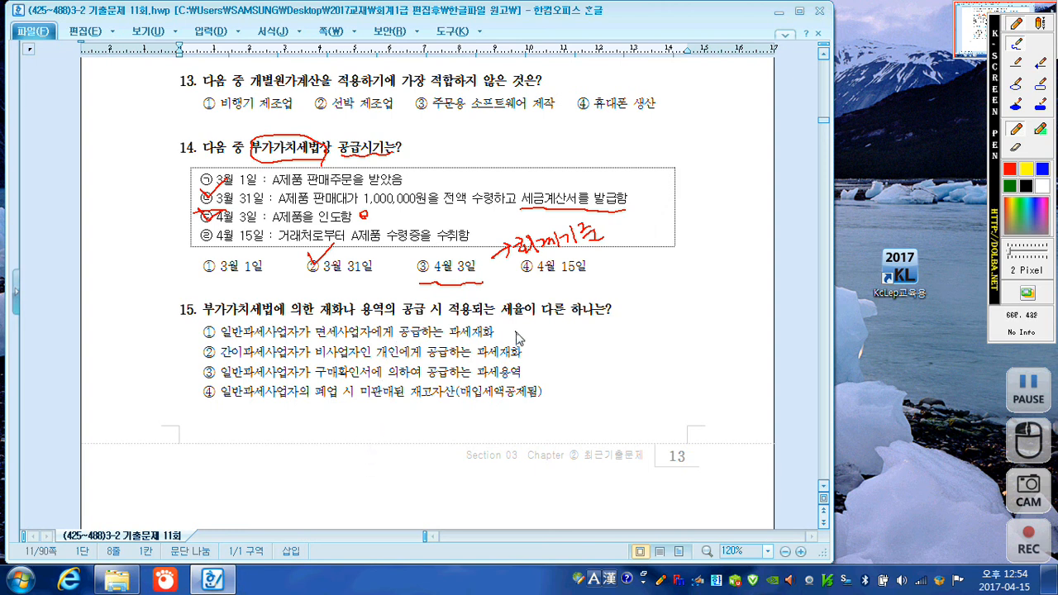
- In question 15, write 10 beside options ①, ② and ④ and 0 beside ③, check ③, and clear the pen marks
{"action": "left_click_drag", "start_coordinate": [520, 327], "coordinate": [535, 333]}
{"action": "left_click_drag", "start_coordinate": [536, 351], "coordinate": [546, 358]}
{"action": "left_click_drag", "start_coordinate": [539, 370], "coordinate": [539, 370]}
{"action": "mouse_move", "coordinate": [555, 391]}
{"action": "left_mouse_down"}
{"action": "mouse_move", "coordinate": [552, 402]}
{"action": "mouse_move", "coordinate": [565, 392]}
{"action": "left_mouse_up"}
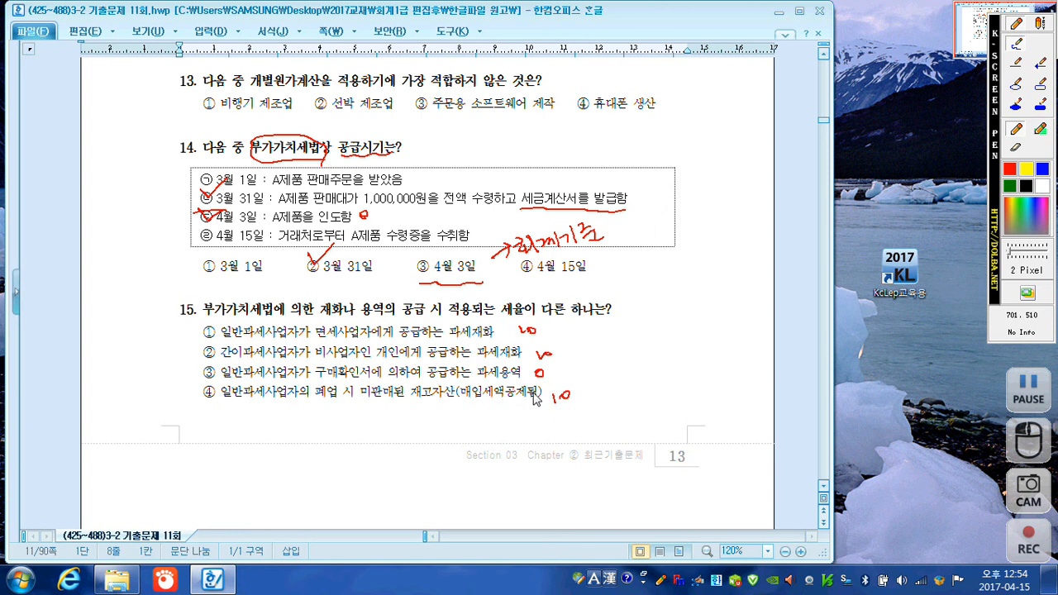
{"action": "left_click_drag", "start_coordinate": [206, 368], "coordinate": [221, 363]}
{"action": "key", "text": "Escape"}
- Move on to 문제1 of the practical exam (실기시험) and launch the KcLep education program
{"action": "scroll", "coordinate": [322, 307], "scroll_direction": "down", "scroll_amount": 5}
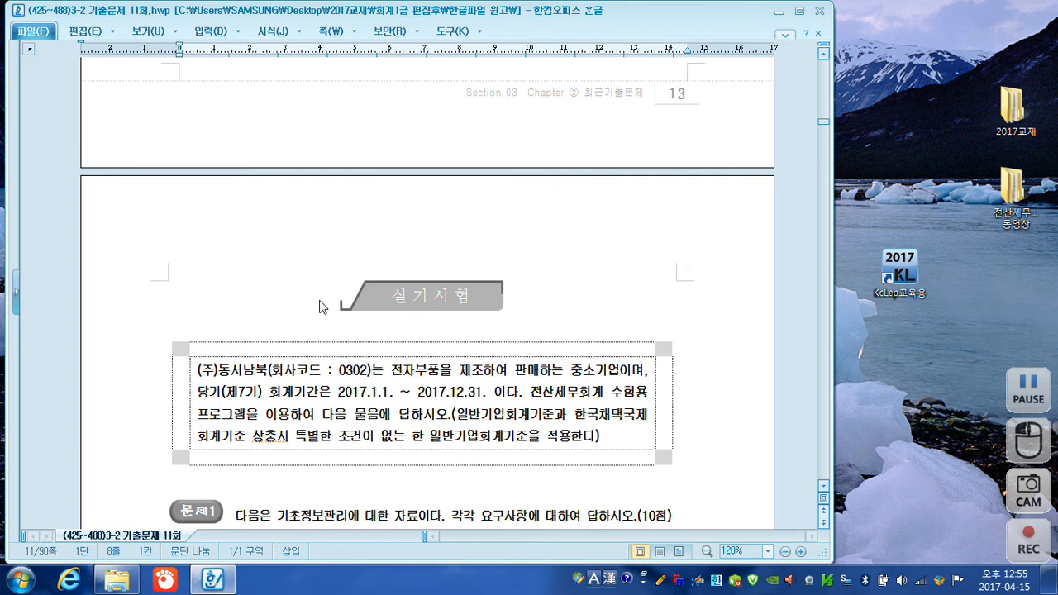
{"action": "left_click", "coordinate": [907, 274]}
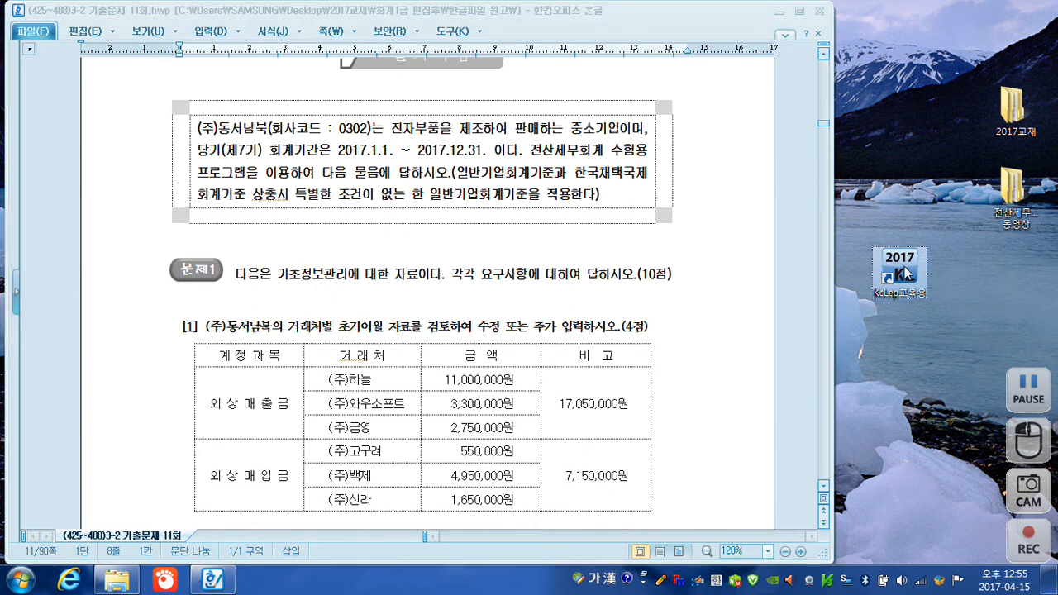
{"action": "double_click", "coordinate": [906, 274]}
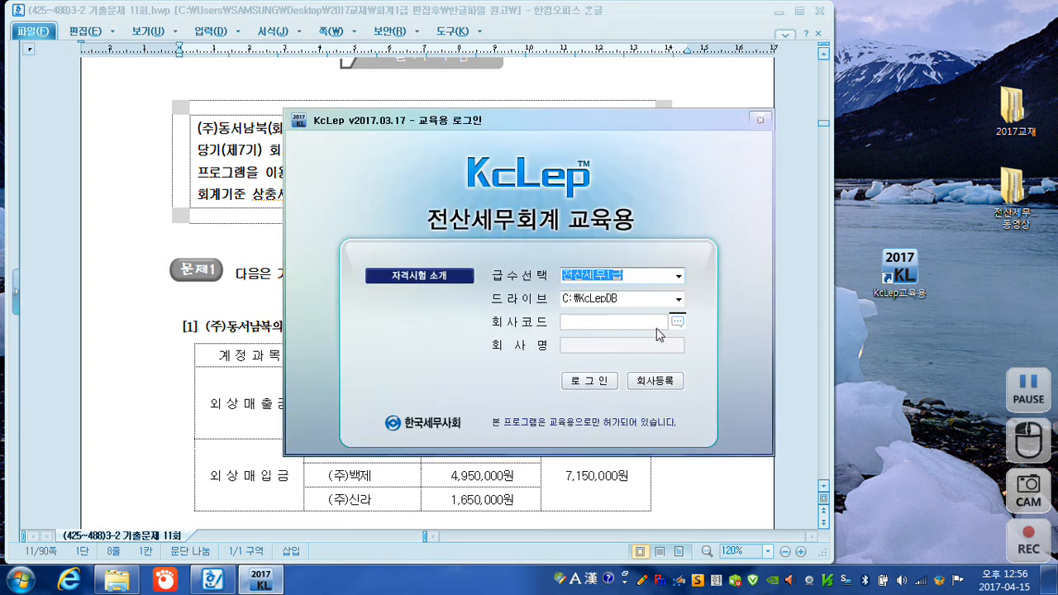
- Log in at grade 전산회계1급 with company code 302
{"action": "left_click", "coordinate": [677, 276]}
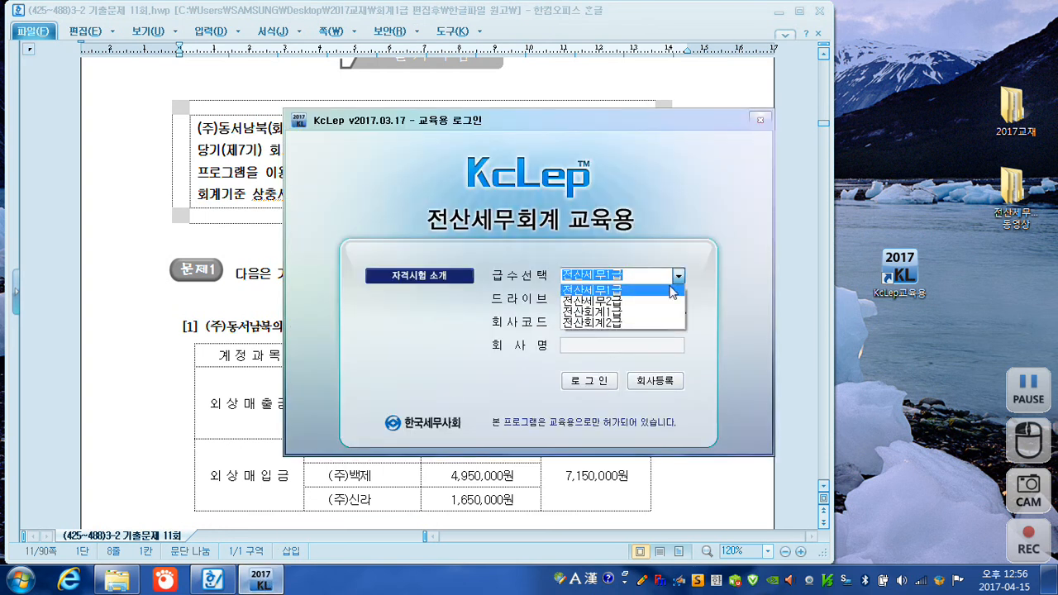
{"action": "left_click", "coordinate": [646, 312]}
{"action": "left_click", "coordinate": [641, 327]}
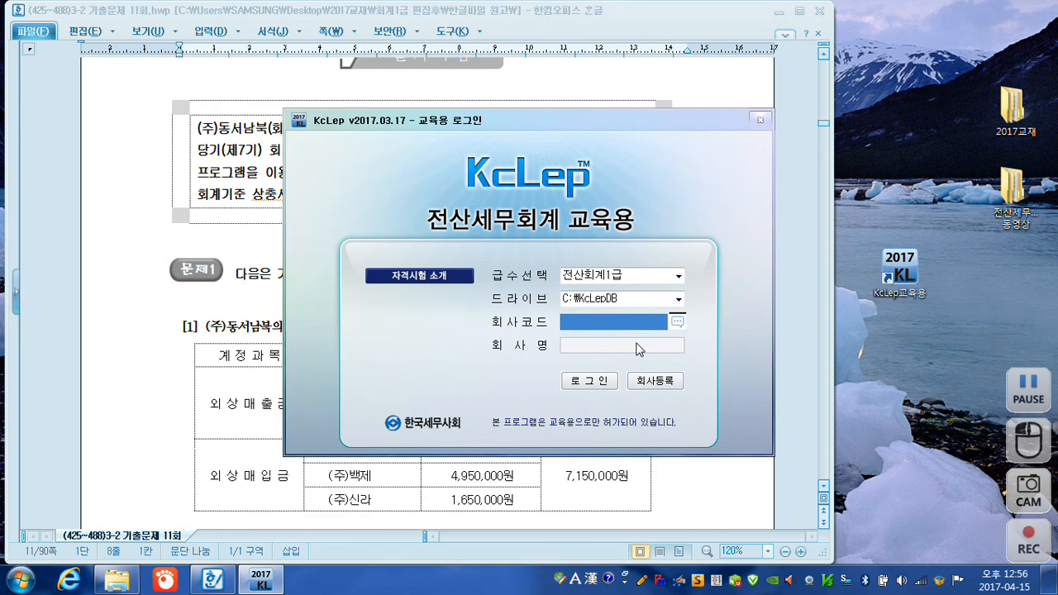
{"action": "type", "text": "302"}
{"action": "key", "text": "Return"}
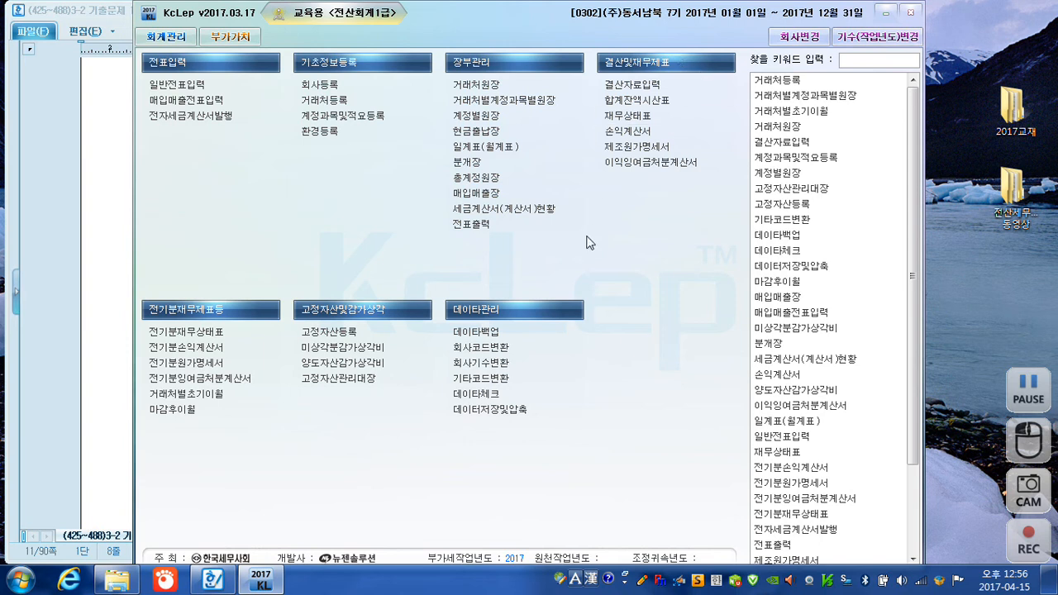
- In 거래처별초기이월, set the 외상매출금 opening balances of (주)와우소프트 to 3,300,000 and (주)금영 to 2,750,000
{"action": "left_click_drag", "start_coordinate": [526, 19], "coordinate": [464, 10]}
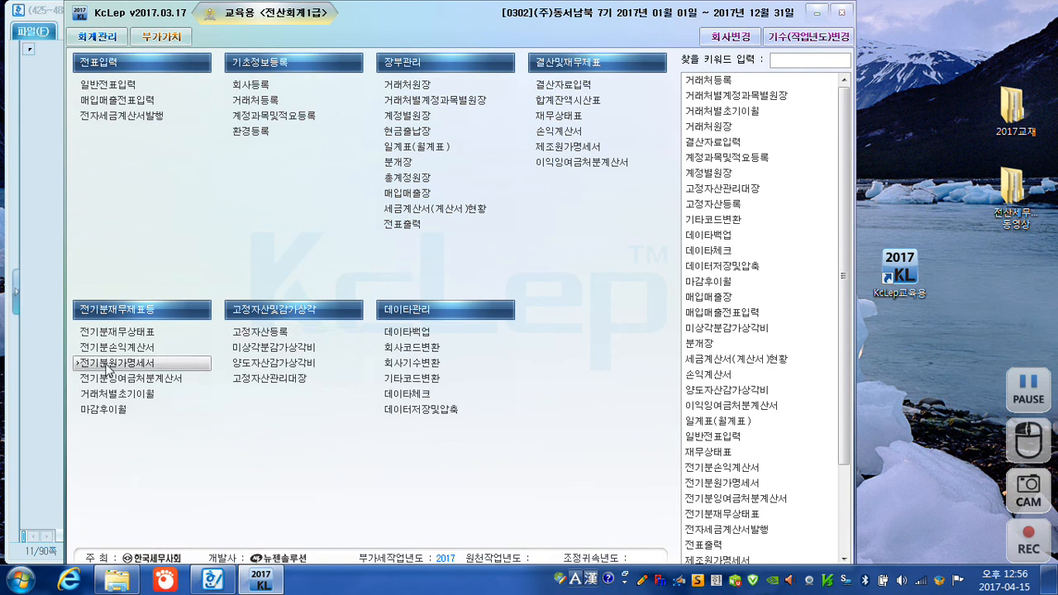
{"action": "left_click", "coordinate": [121, 395]}
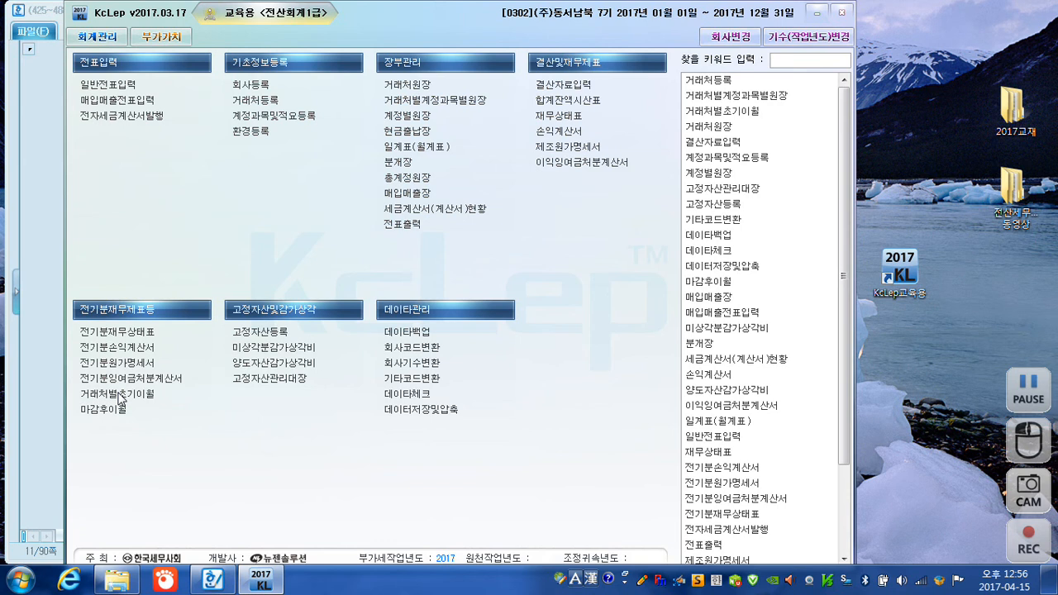
{"action": "left_click", "coordinate": [121, 395]}
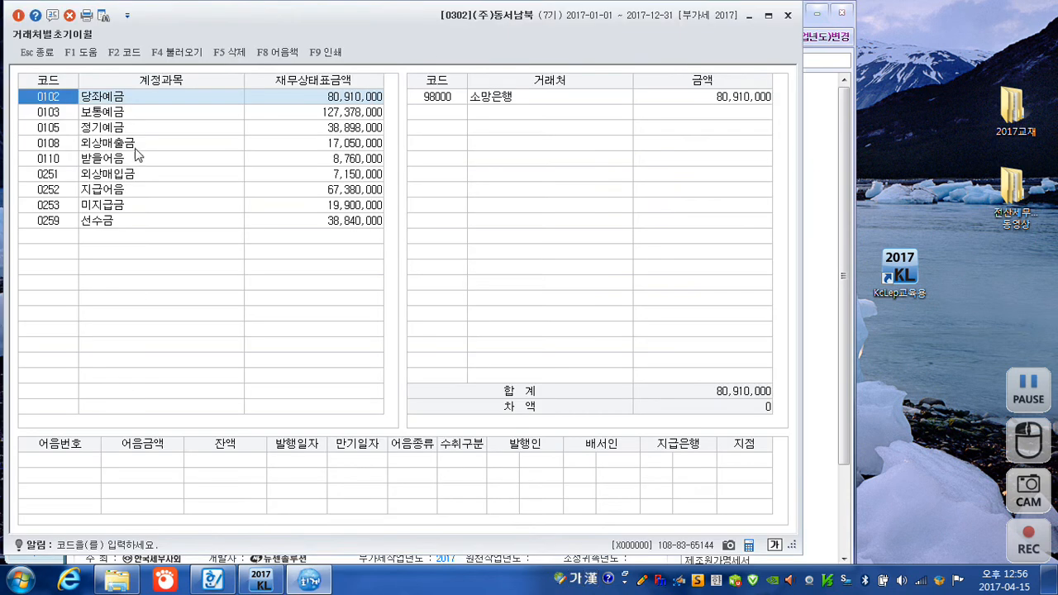
{"action": "left_click", "coordinate": [128, 145]}
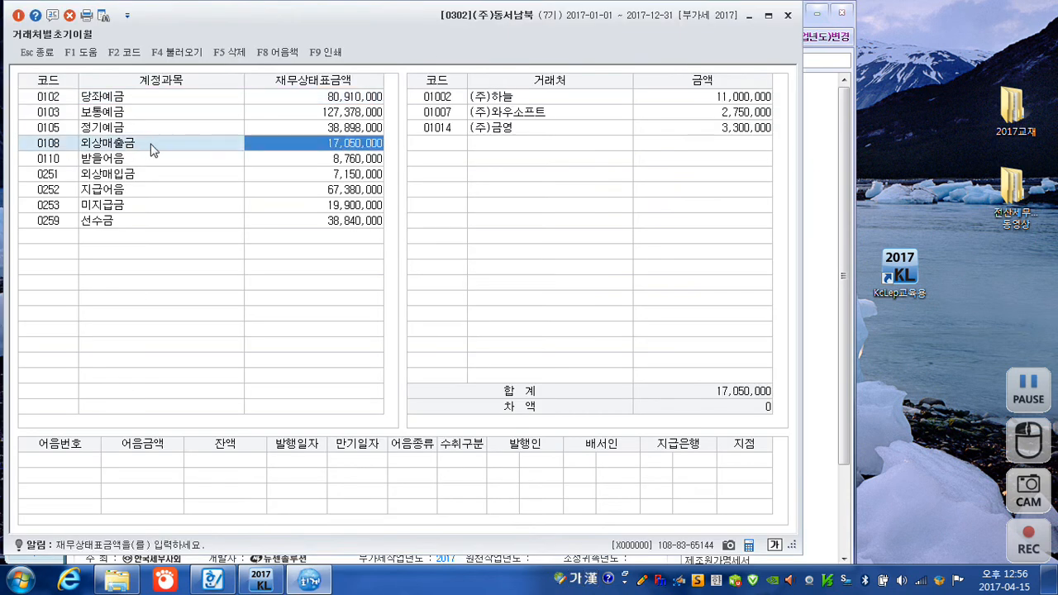
{"action": "left_click", "coordinate": [660, 96]}
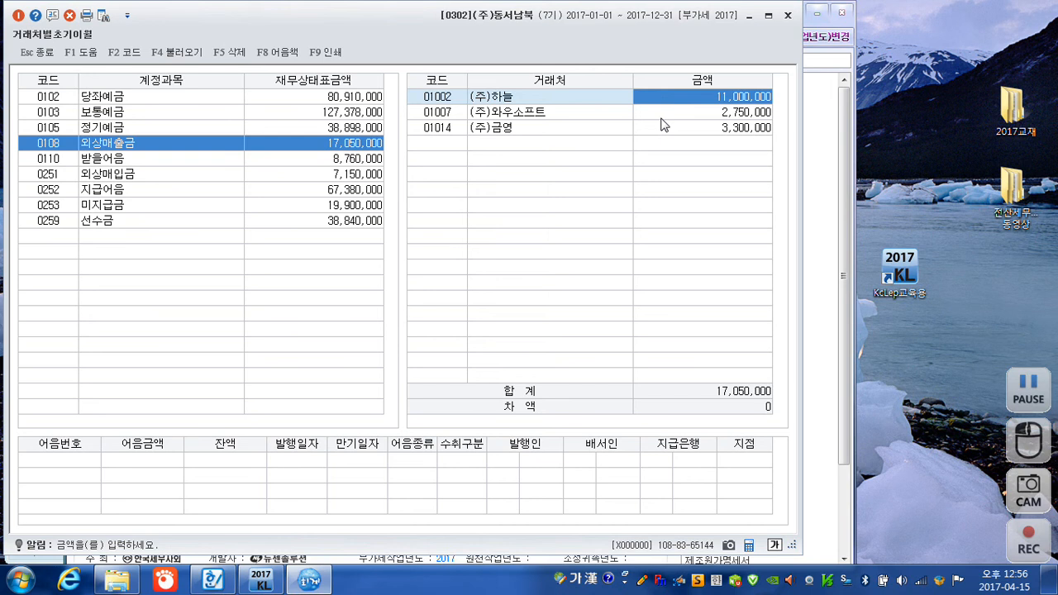
{"action": "left_click", "coordinate": [661, 119]}
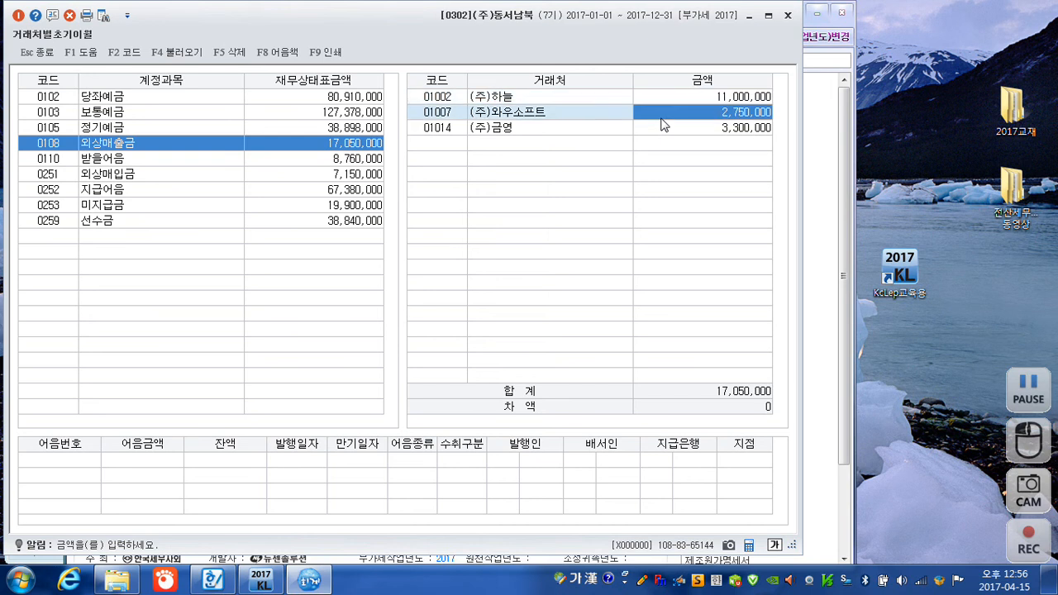
{"action": "type", "text": "3300000"}
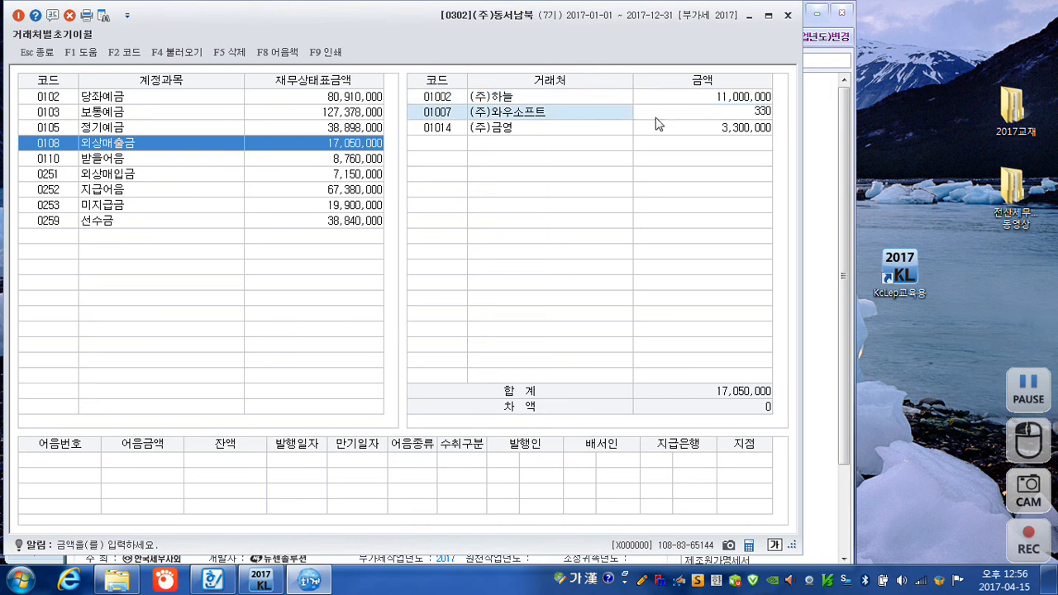
{"action": "key", "text": "Return"}
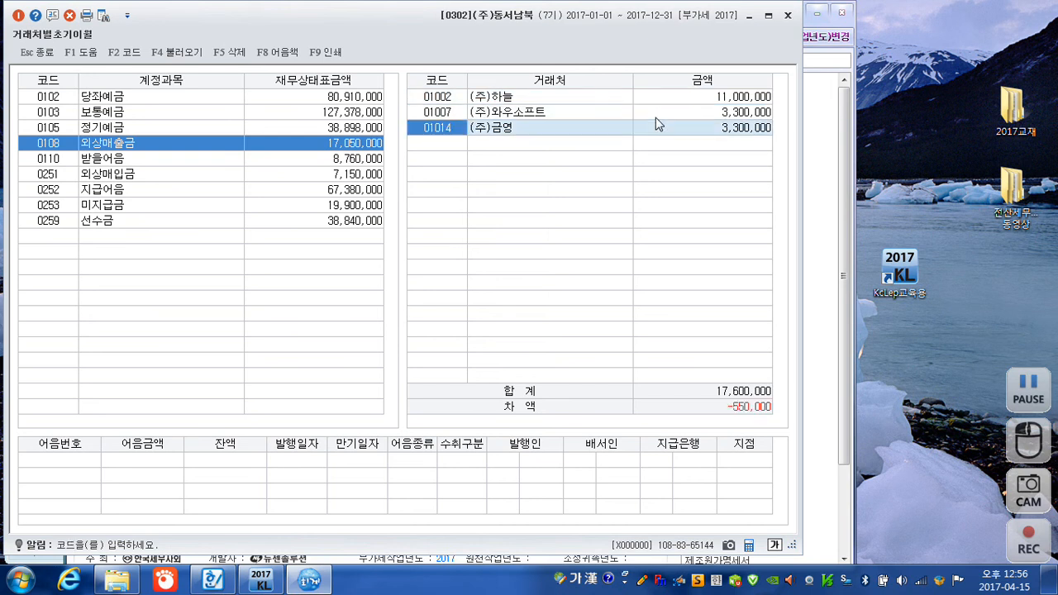
{"action": "left_click", "coordinate": [709, 128]}
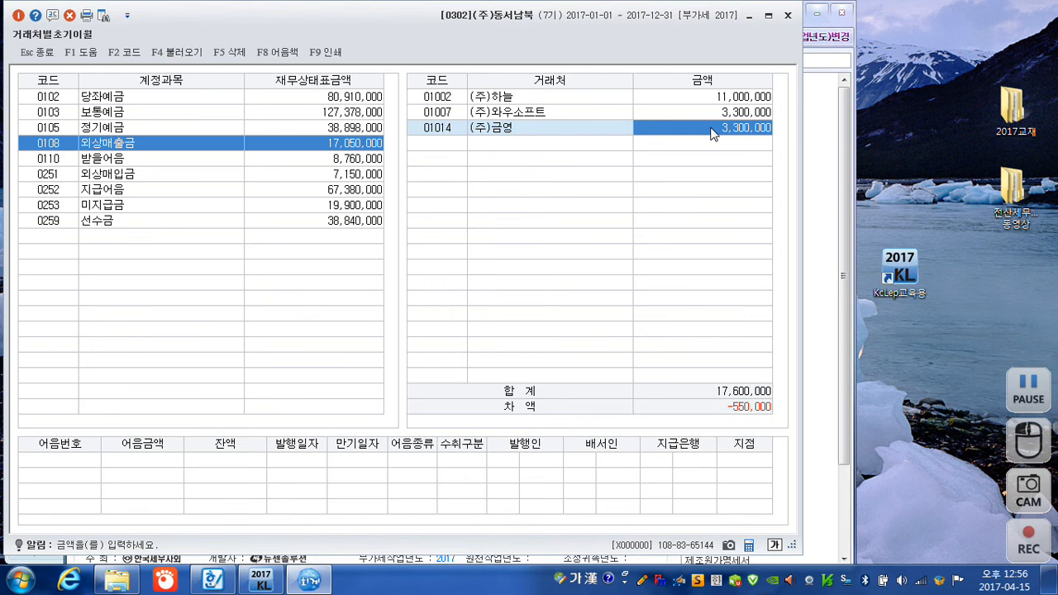
{"action": "type", "text": "2750000"}
{"action": "key", "text": "Return"}
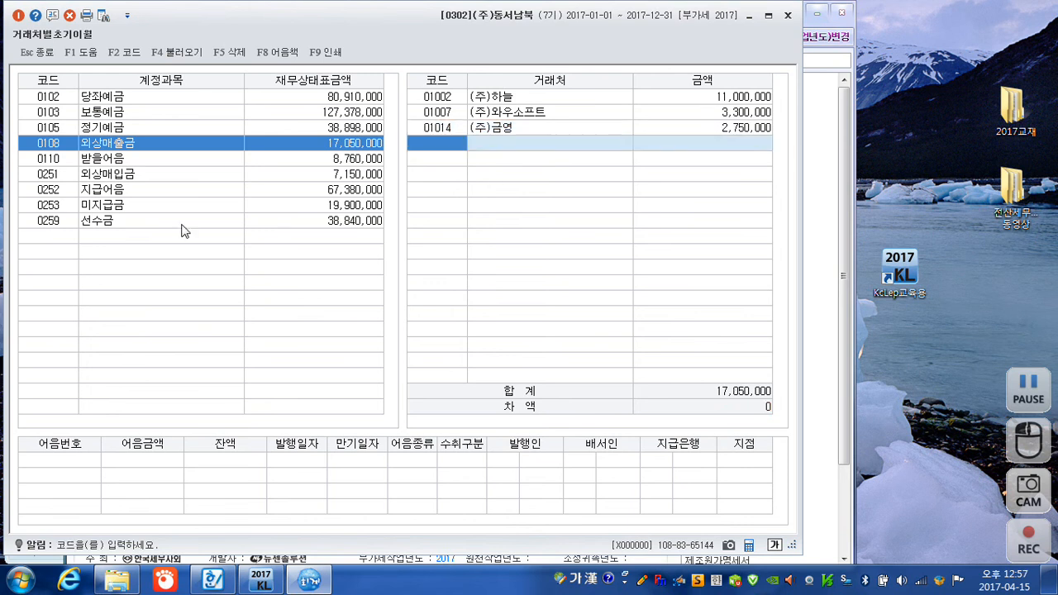
- Set the 외상매입금 opening balance of (주)고구려 to 550,000
{"action": "left_click", "coordinate": [119, 180]}
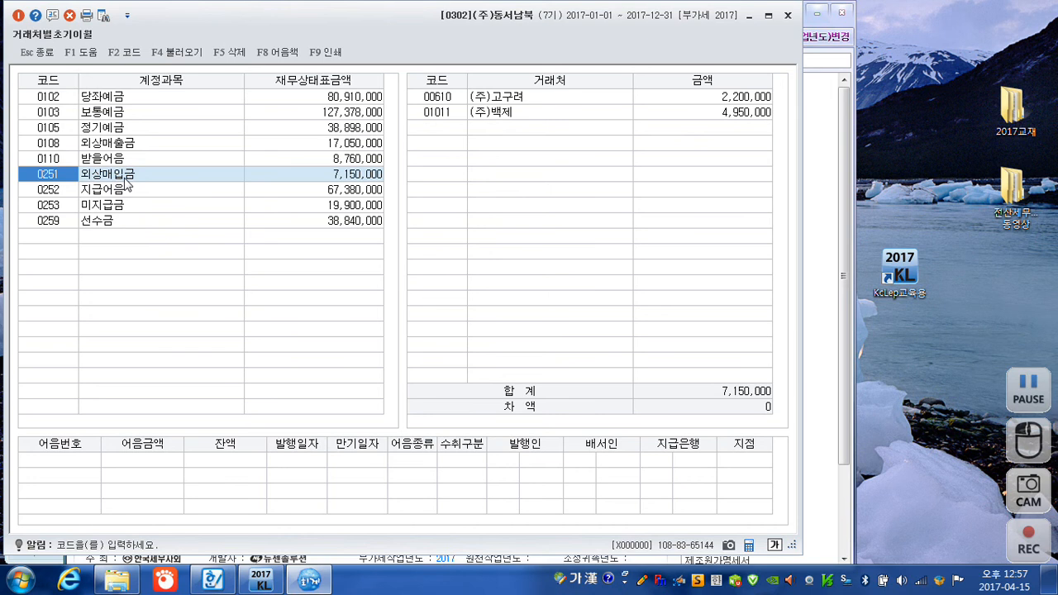
{"action": "left_click", "coordinate": [742, 100]}
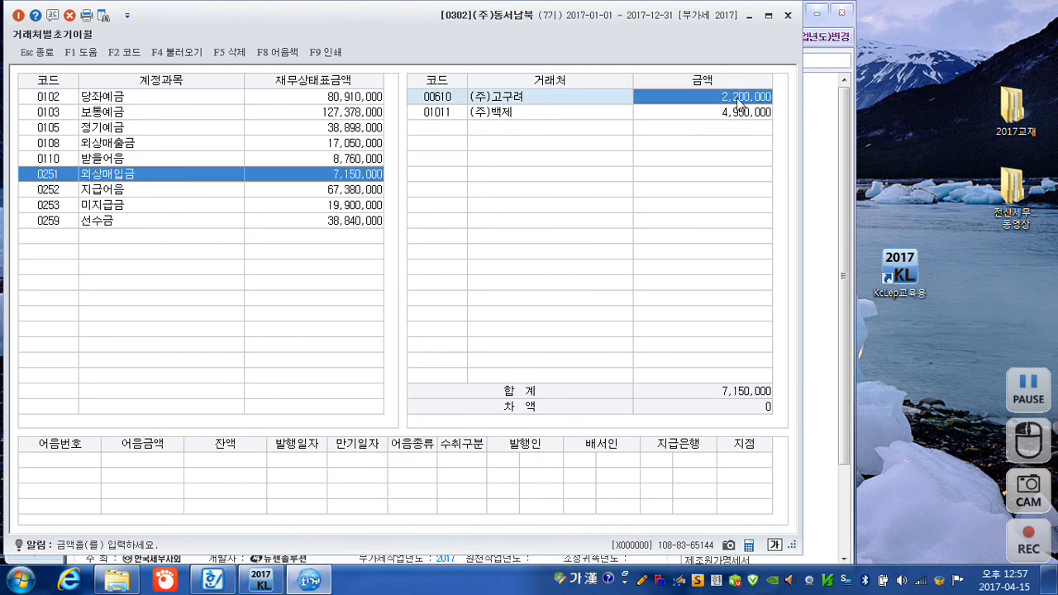
{"action": "type", "text": "550"}
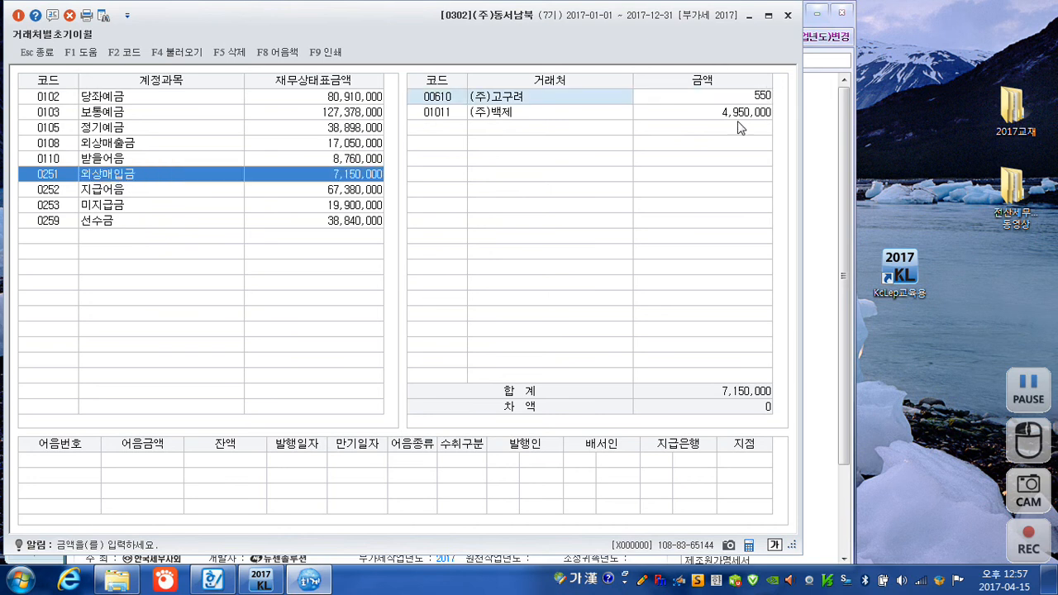
{"action": "type", "text": ",000"}
{"action": "key", "text": "Return"}
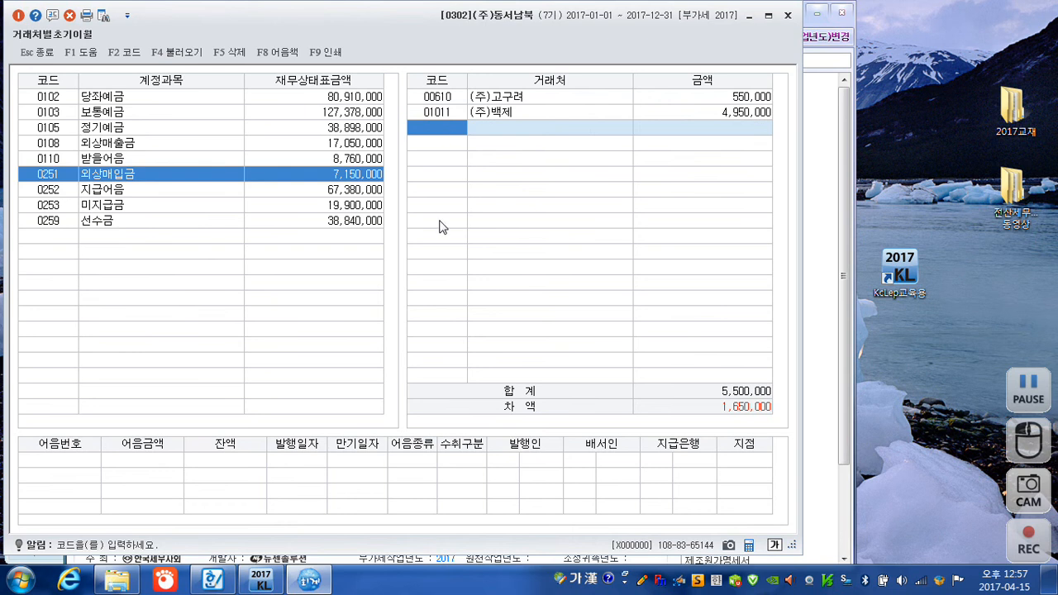
- Add 신라빌딩 (00800) to the 외상매입금 opening balances with 1,650,000 and close 거래처별초기이월
{"action": "key", "text": "F2"}
{"action": "type", "text": "신"}
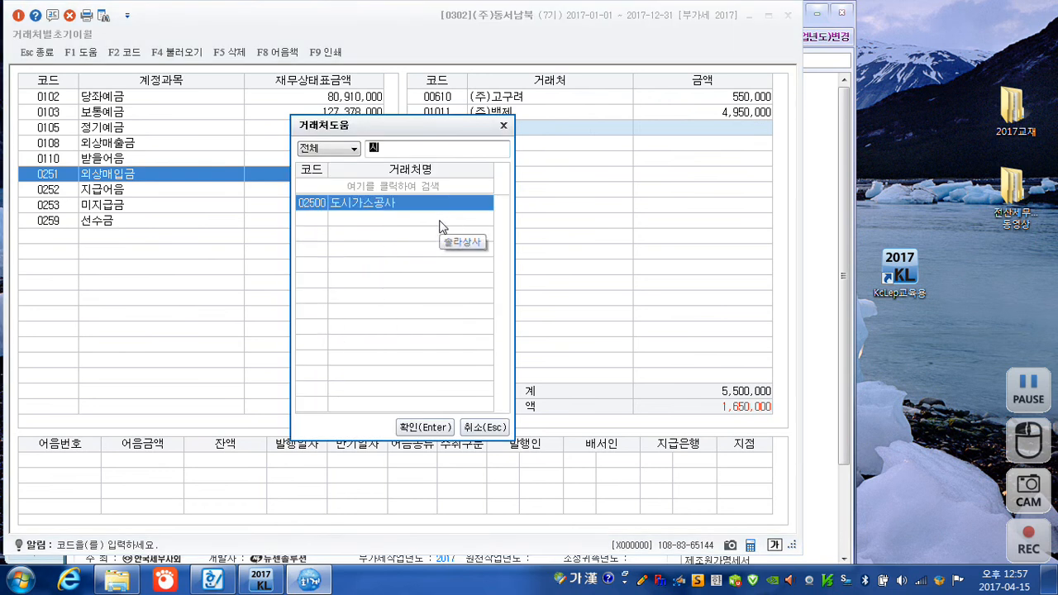
{"action": "type", "text": "라"}
{"action": "key", "text": "Return"}
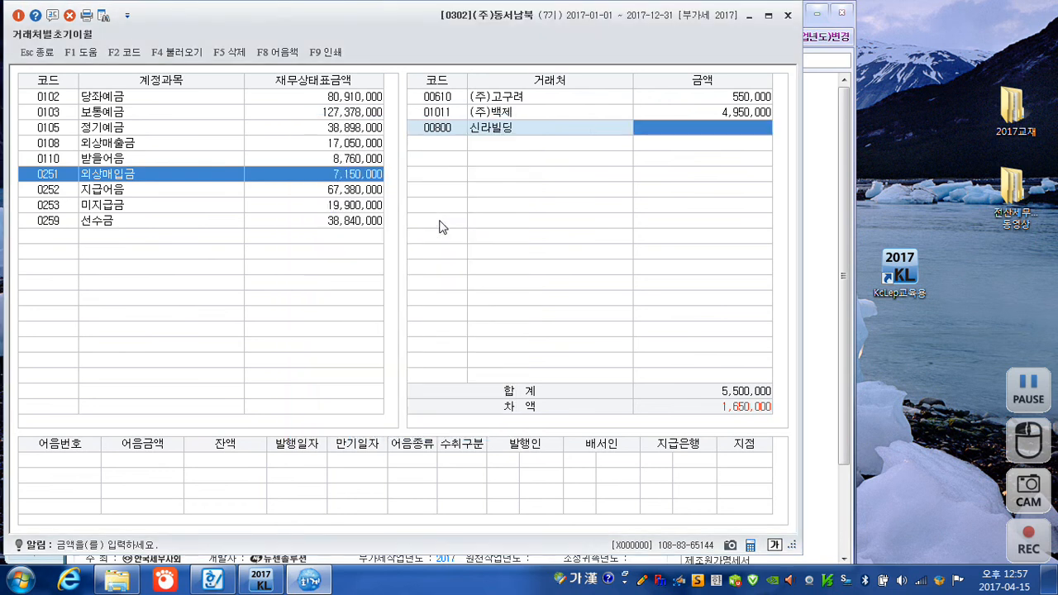
{"action": "type", "text": "1650000"}
{"action": "key", "text": "Return"}
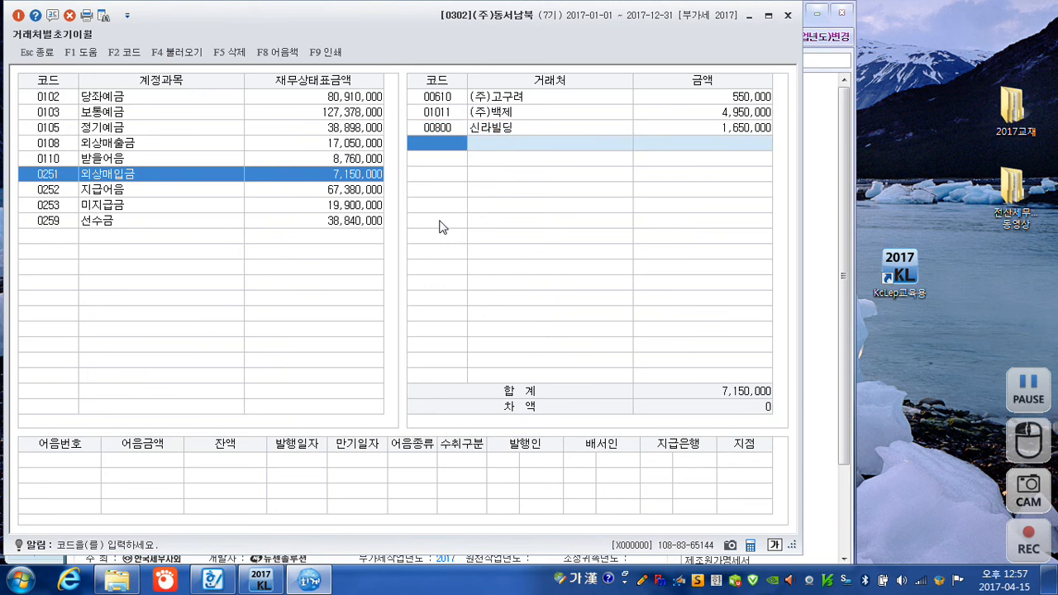
{"action": "left_click", "coordinate": [787, 15]}
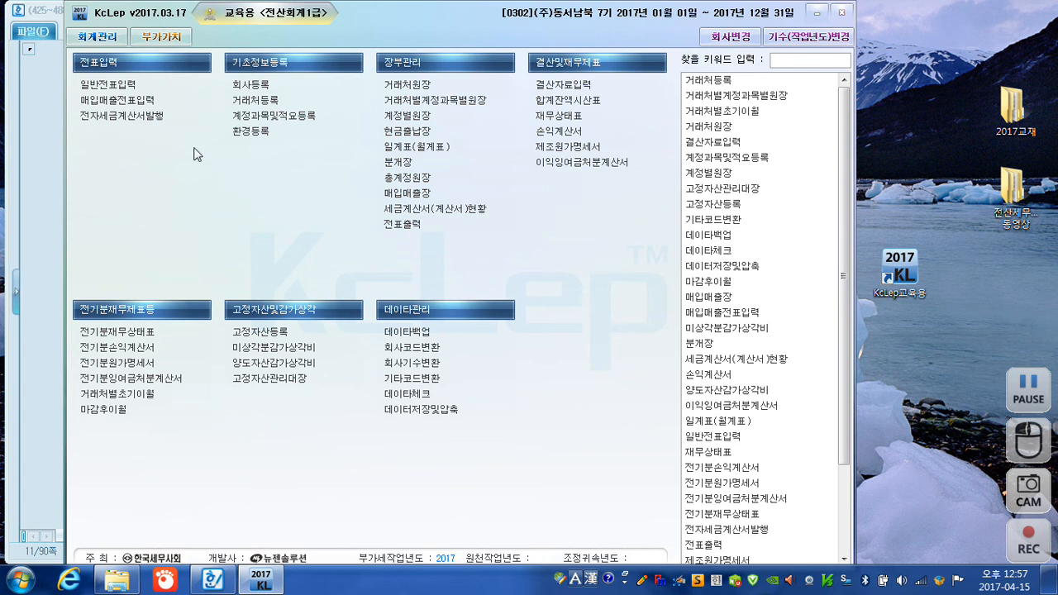
- In 거래처등록, register a new 신용카드 entry with code 99800, name 행복카드 and type 매입
{"action": "left_click", "coordinate": [253, 103]}
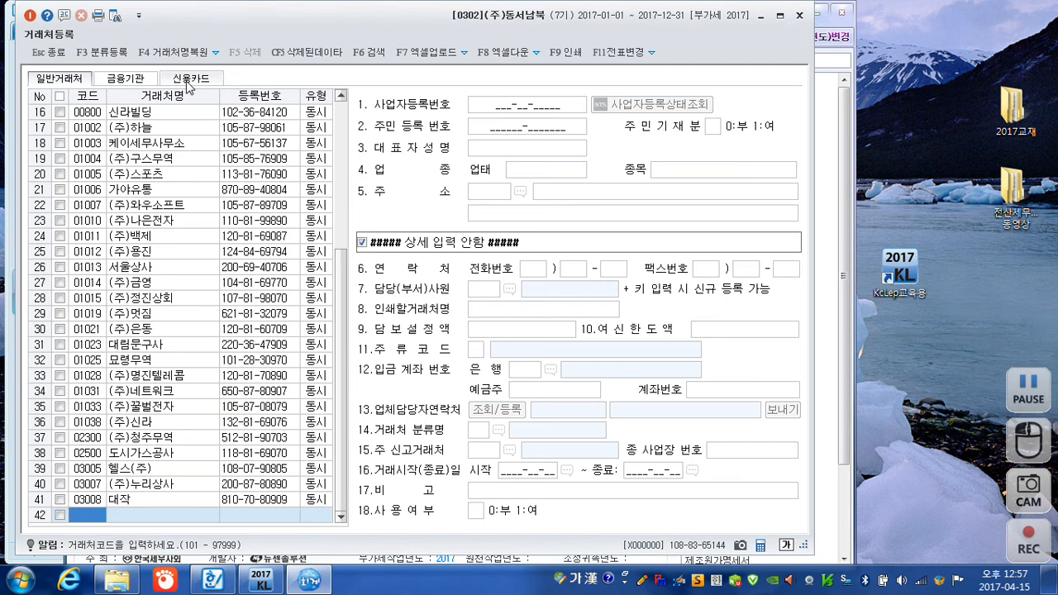
{"action": "left_click", "coordinate": [192, 83]}
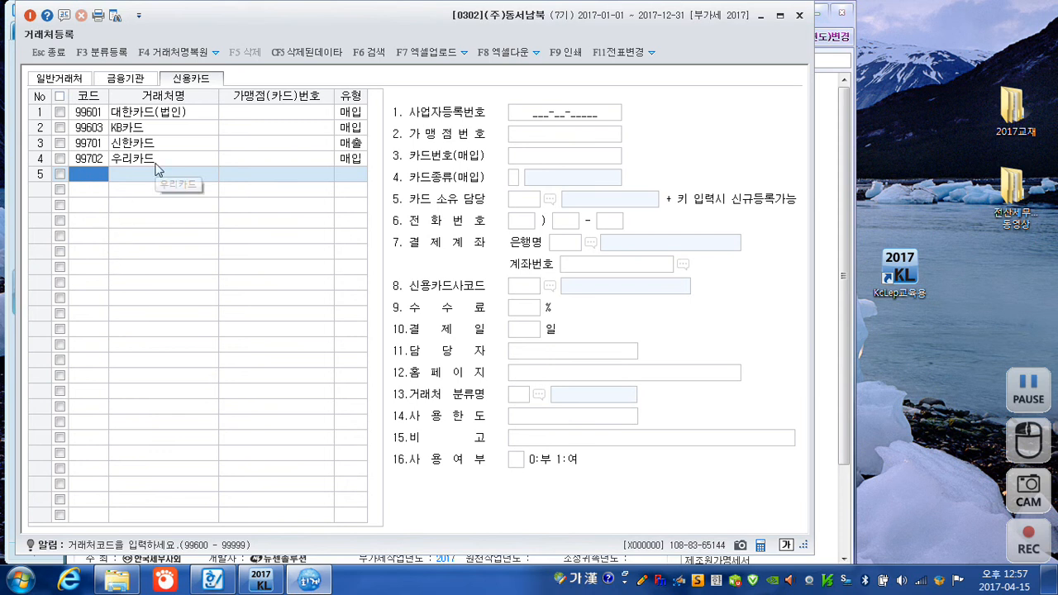
{"action": "type", "text": "99"}
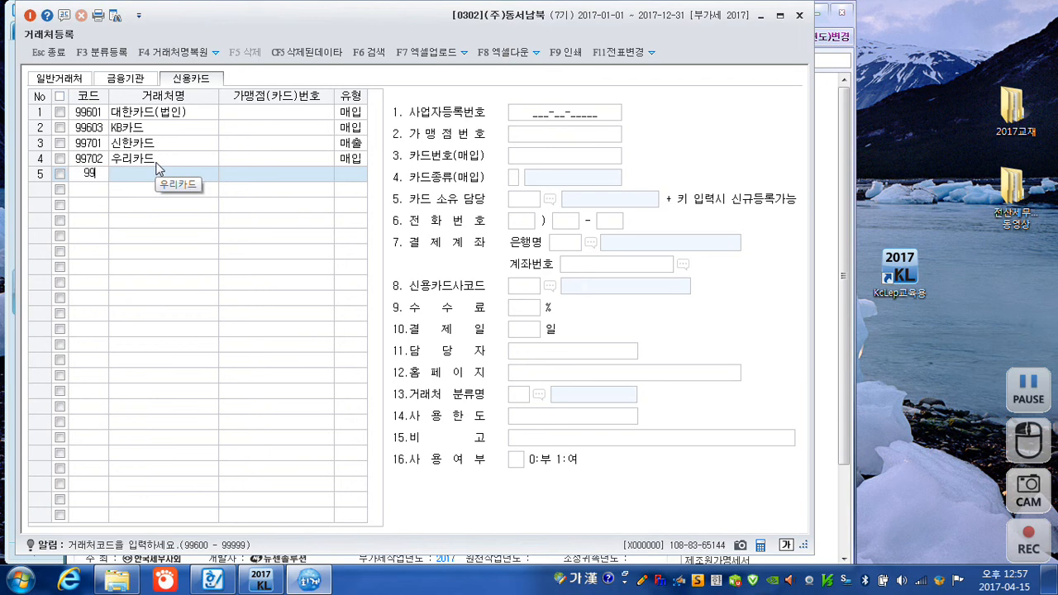
{"action": "type", "text": "800"}
{"action": "key", "text": "Return"}
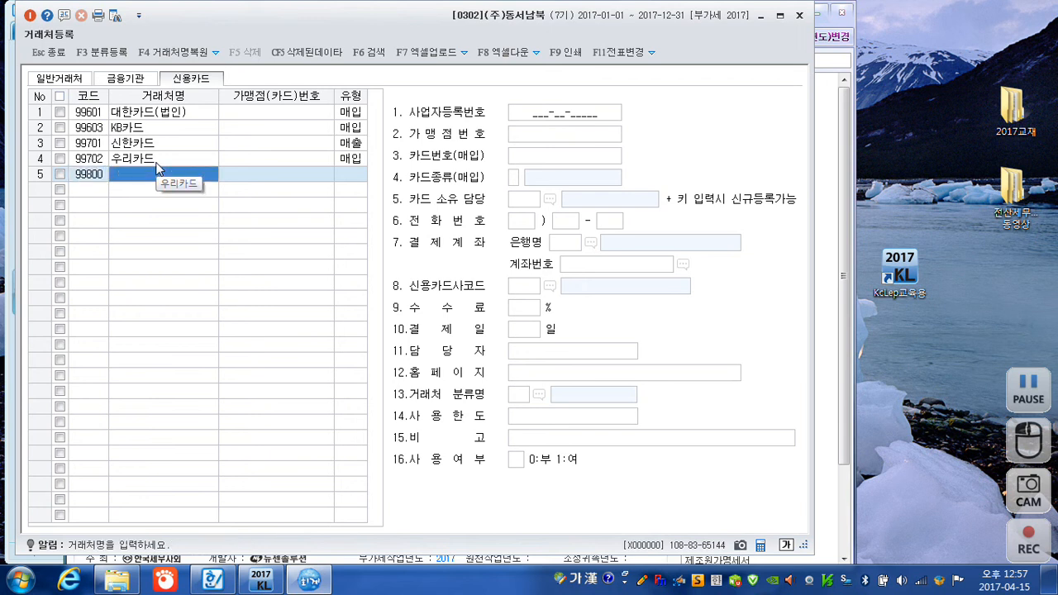
{"action": "type", "text": "햇ㅋ"}
{"action": "type", "text": "카드"}
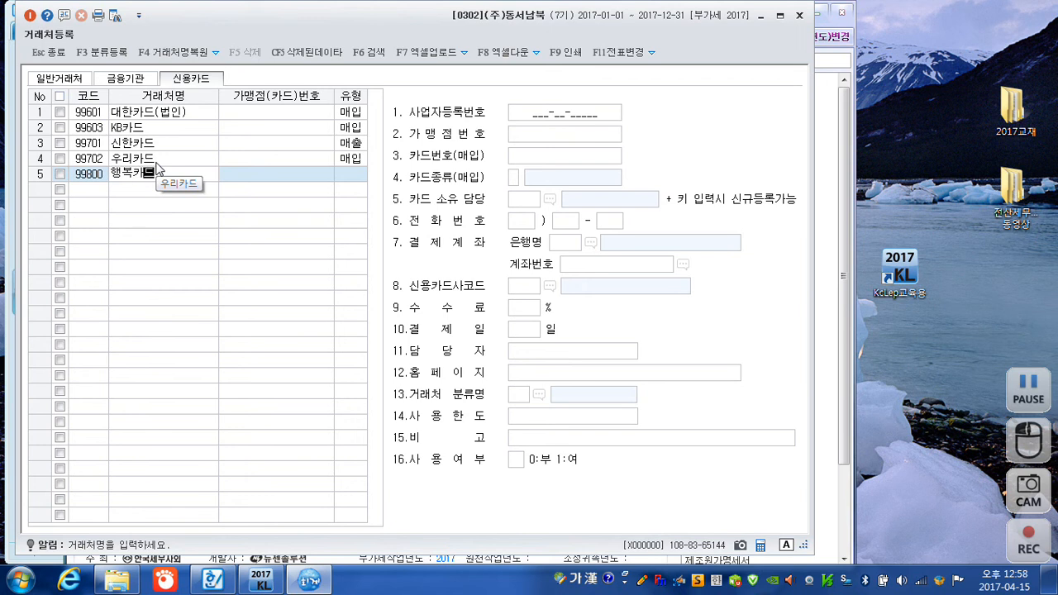
{"action": "key", "text": "Return"}
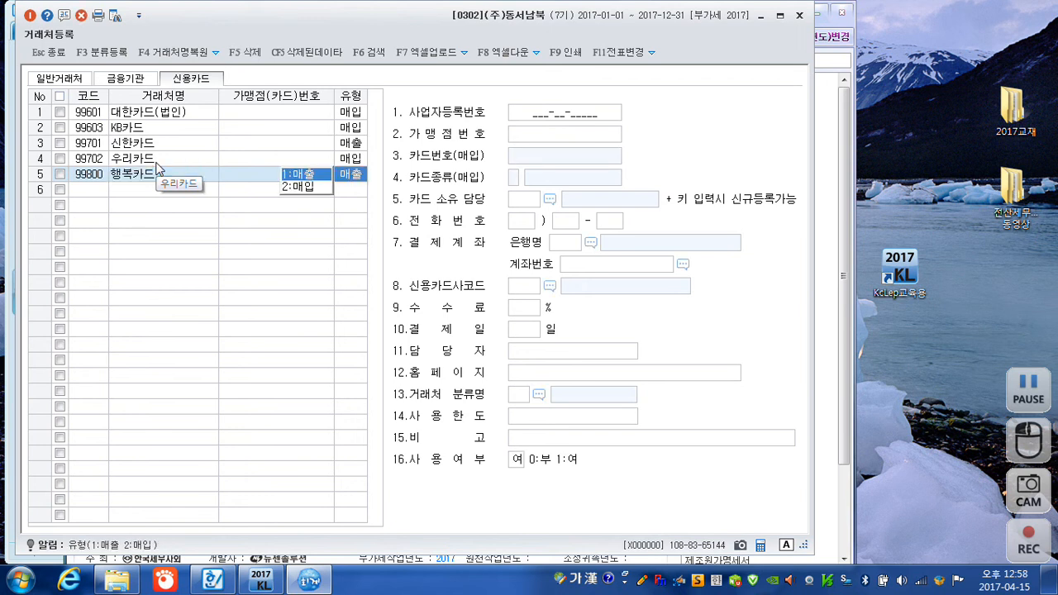
{"action": "key", "text": "2"}
{"action": "key", "text": "Return"}
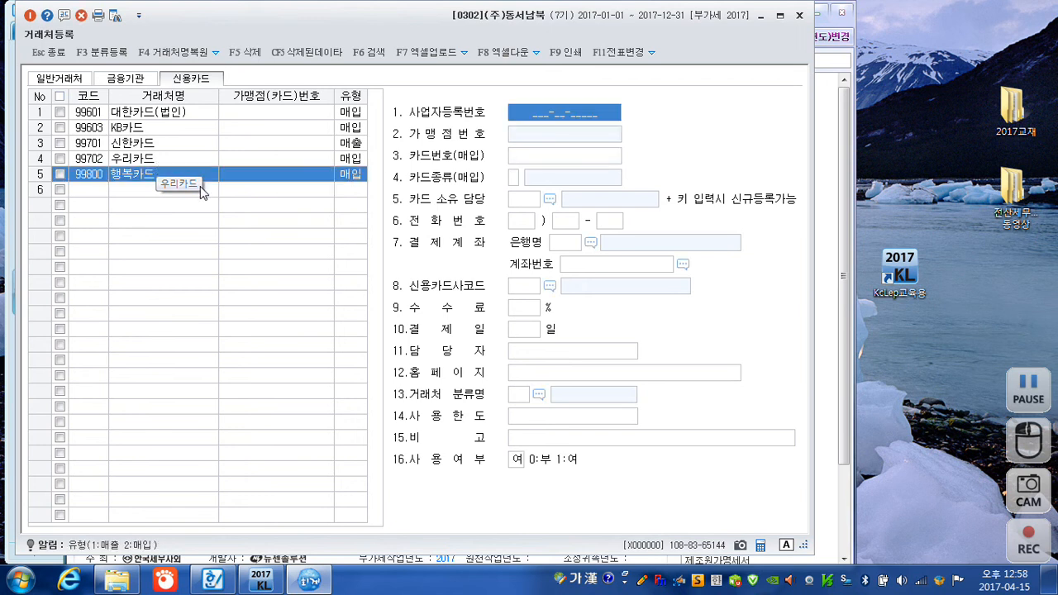
- Enter the card number for 행복카드, set its 카드종류 to 3.사업용카드, and close 거래처등록
{"action": "left_click", "coordinate": [543, 158]}
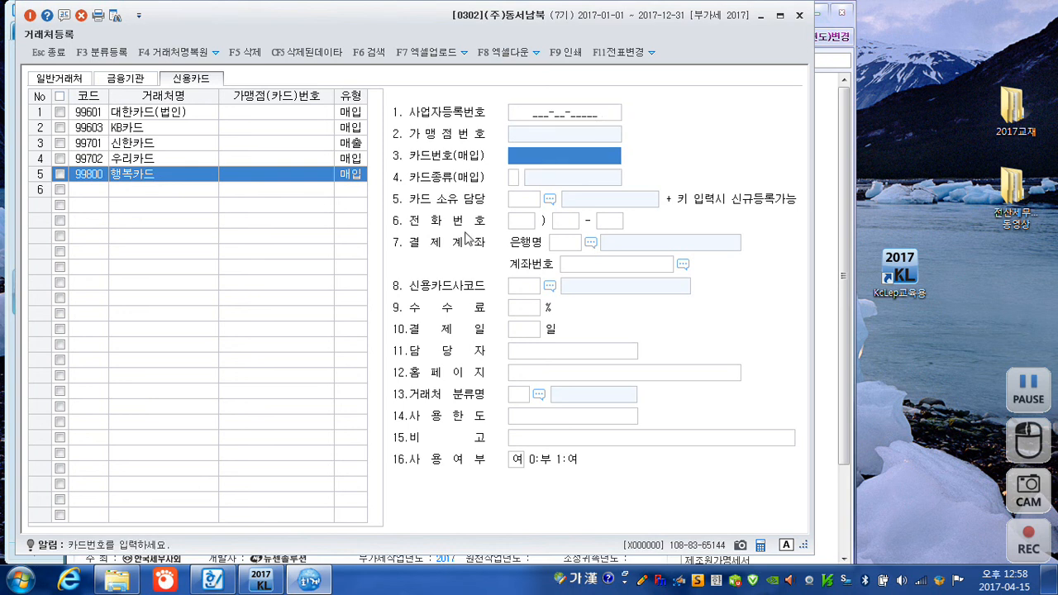
{"action": "type", "text": "1234"}
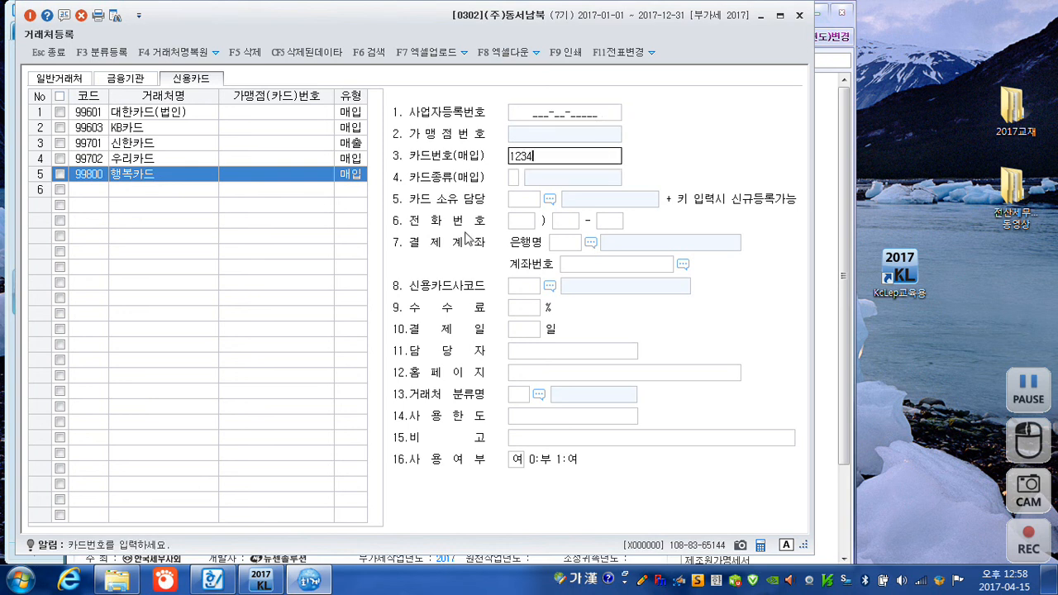
{"action": "type", "text": "-5678-9000"}
{"action": "key", "text": "Return"}
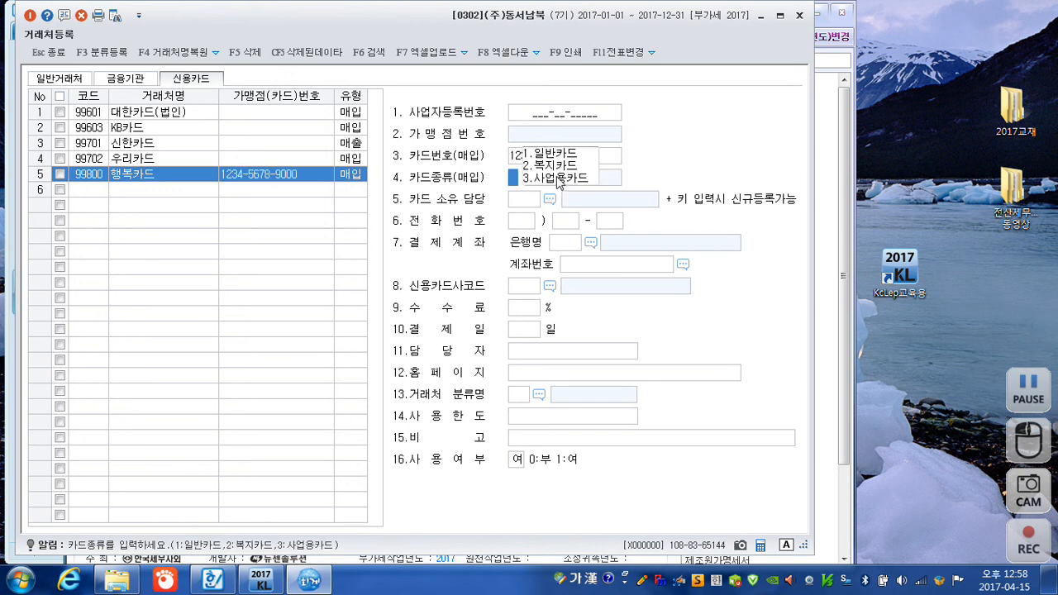
{"action": "type", "text": "3"}
{"action": "key", "text": "Return"}
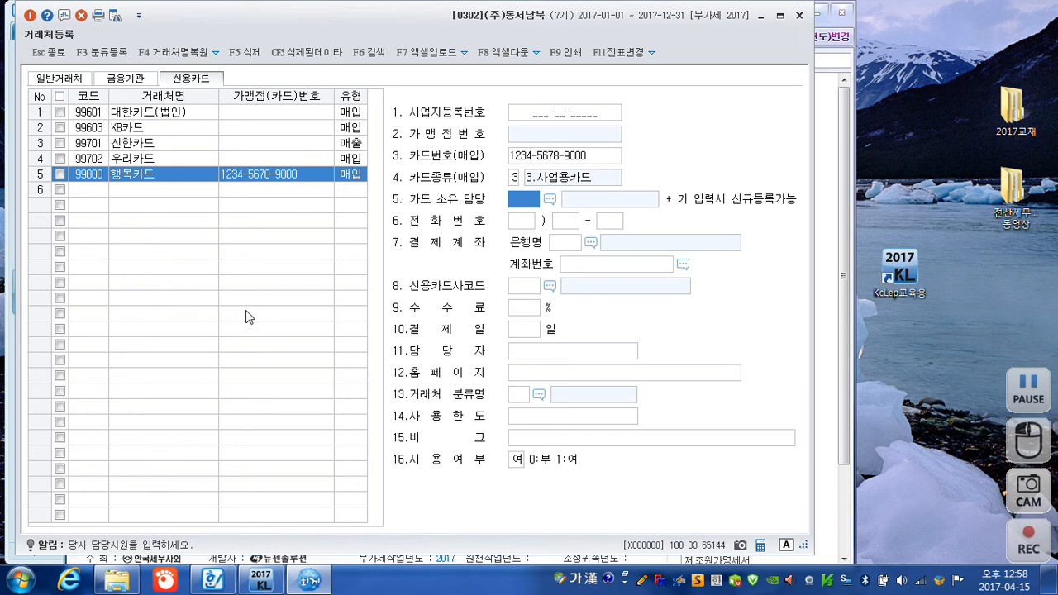
{"action": "left_click", "coordinate": [798, 15]}
- In 계정과목및적요등록, rename account 0540 as 소모공구비 and set its 성격 to 5.제조경비
{"action": "left_click", "coordinate": [265, 121]}
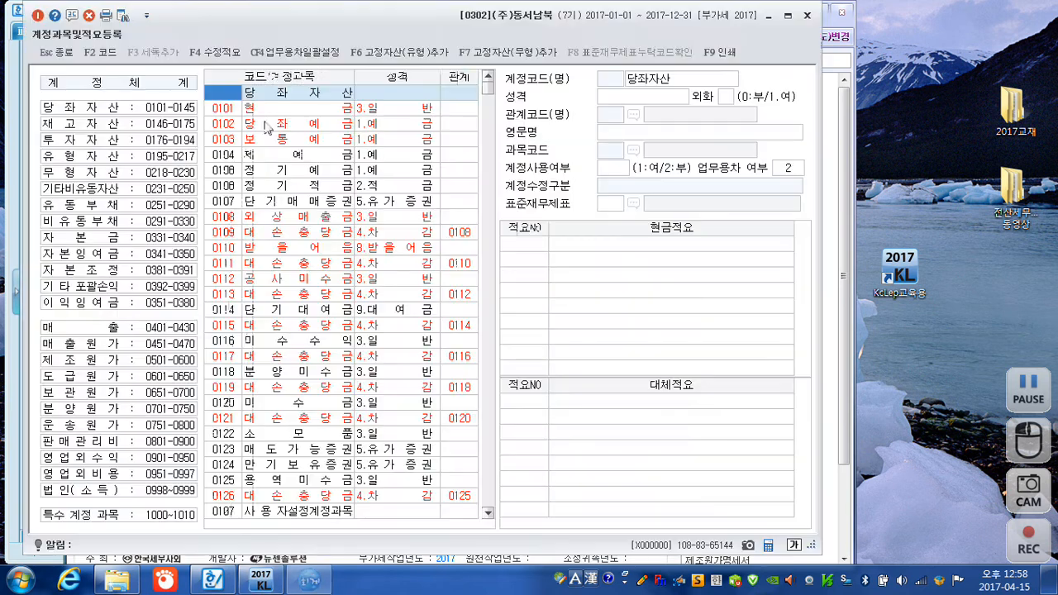
{"action": "left_click", "coordinate": [219, 218]}
{"action": "type", "text": "0540"}
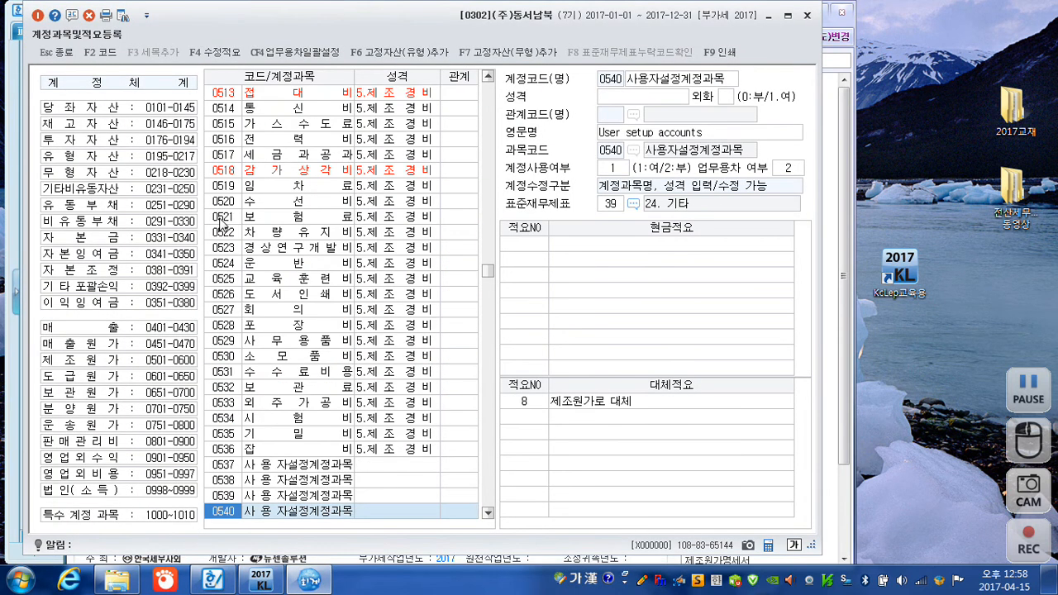
{"action": "left_click", "coordinate": [651, 81]}
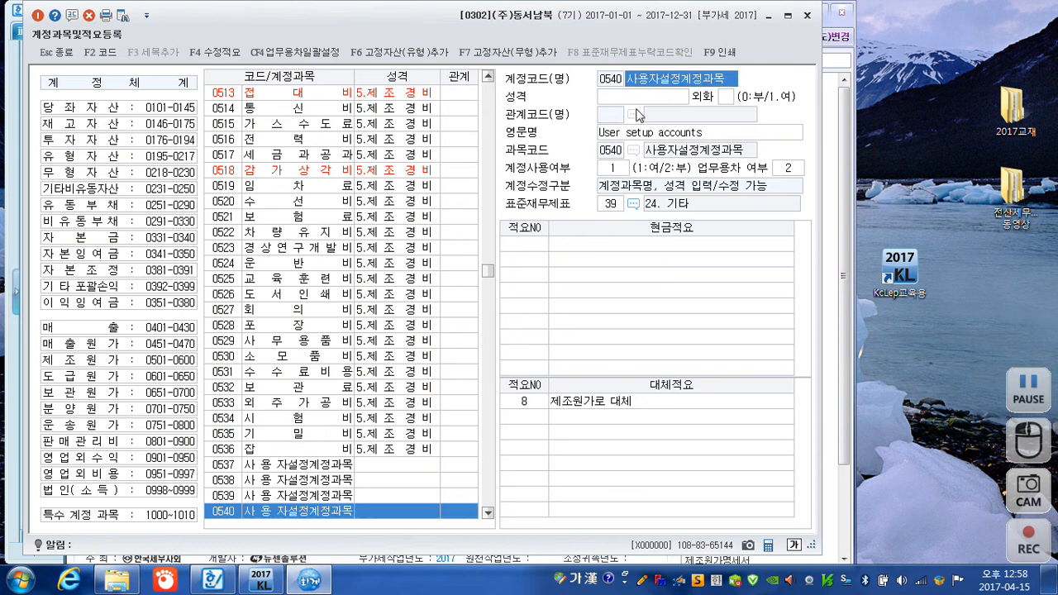
{"action": "type", "text": "시ㅗ모공ㄱ"}
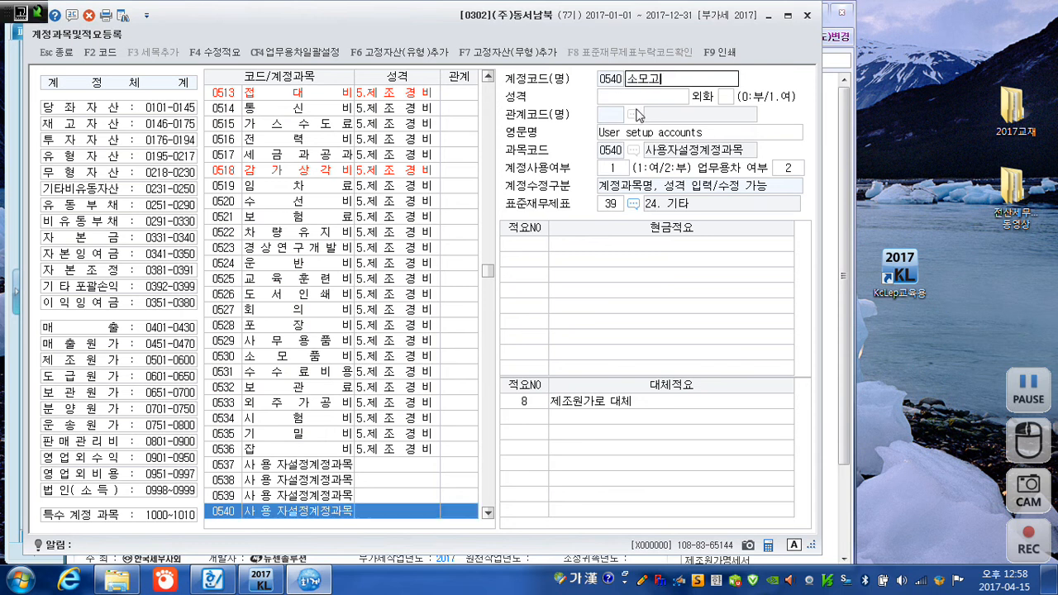
{"action": "type", "text": "ㅜ비"}
{"action": "key", "text": "Return"}
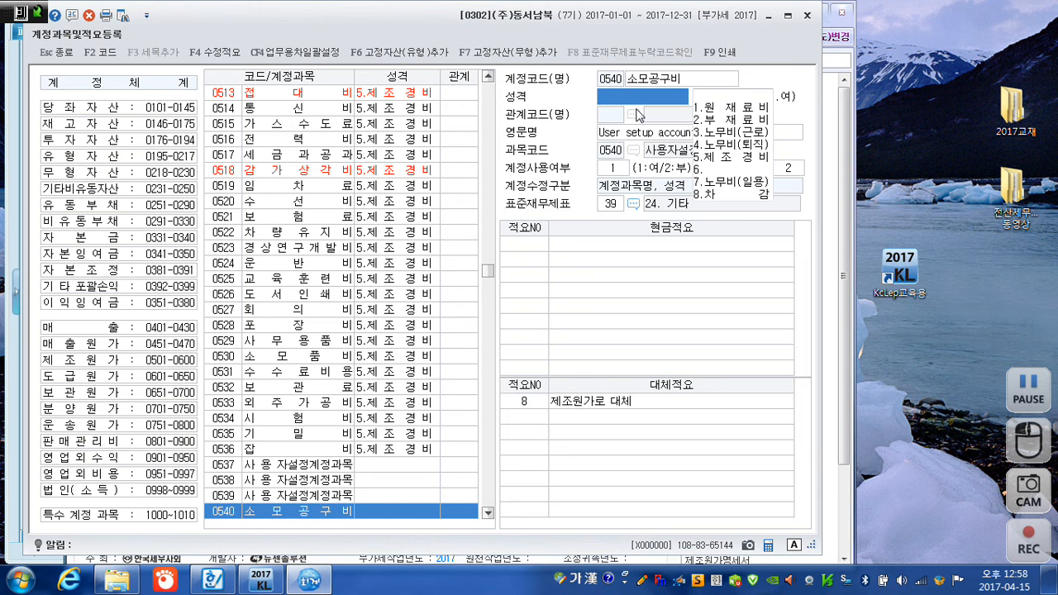
{"action": "key", "text": "5"}
{"action": "key", "text": "Return"}
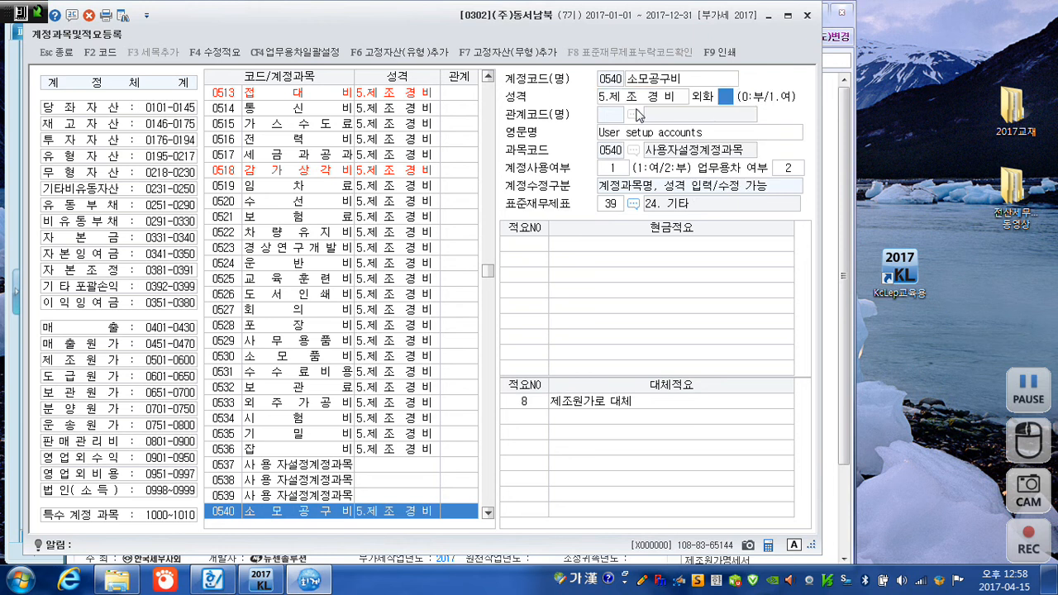
- Register 현금적요 no. 1 of account 0540 as 소모공구비 현금지급 and close 계정과목및적요등록
{"action": "left_click", "coordinate": [534, 246]}
{"action": "type", "text": "1"}
{"action": "key", "text": "Return"}
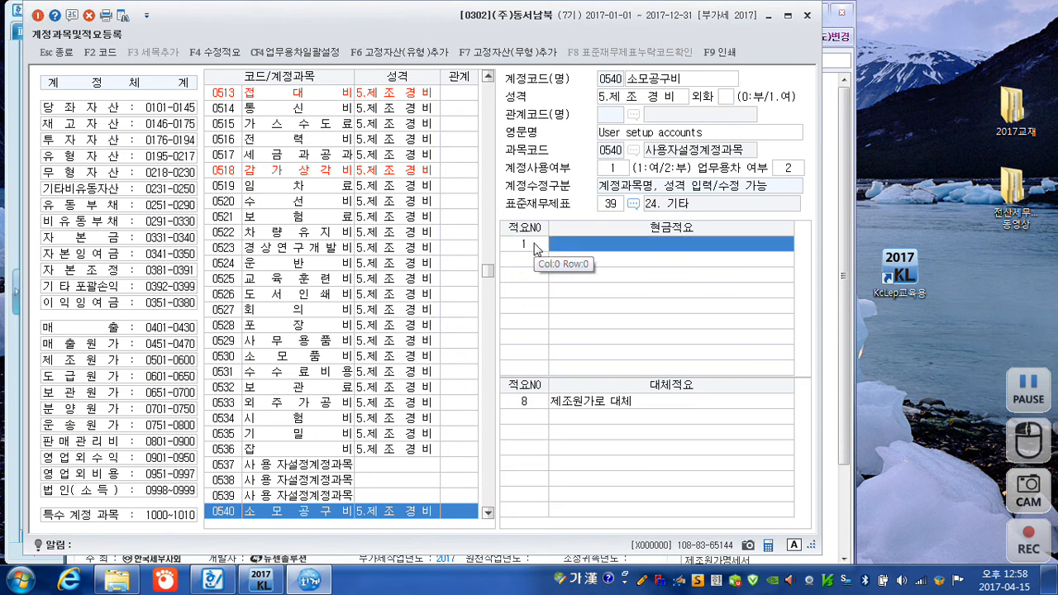
{"action": "type", "text": "소모품"}
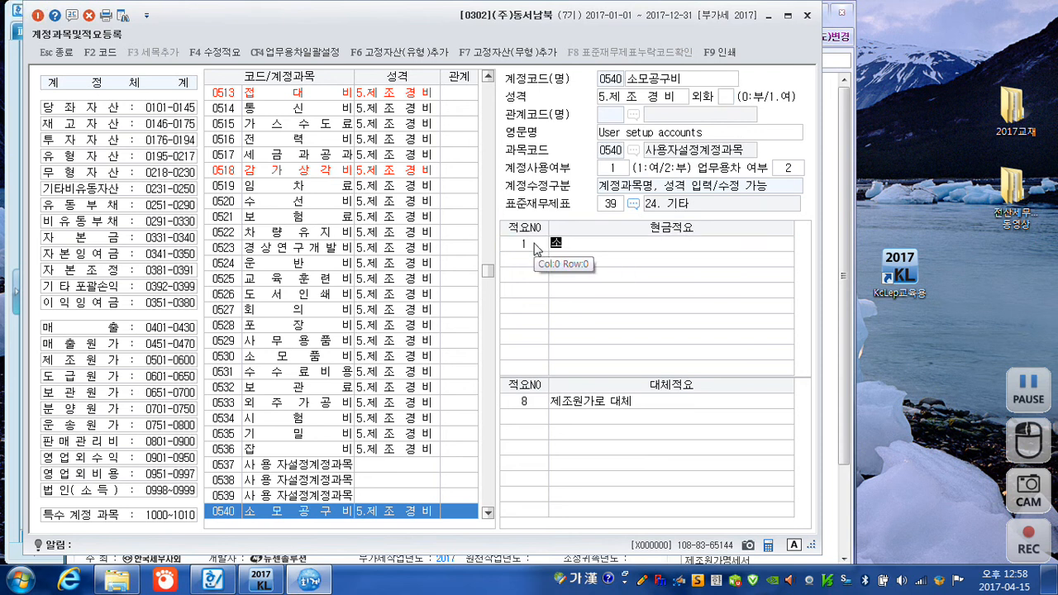
{"action": "type", "text": "구비 "}
{"action": "type", "text": "현금적"}
{"action": "type", "text": "급"}
{"action": "key", "text": "Return"}
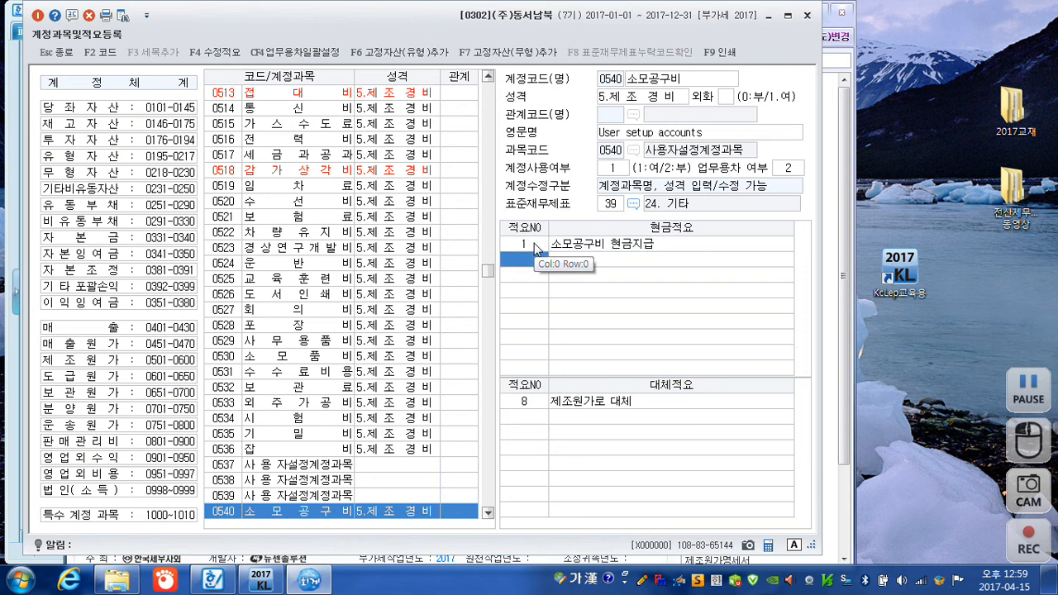
{"action": "left_click", "coordinate": [808, 17]}
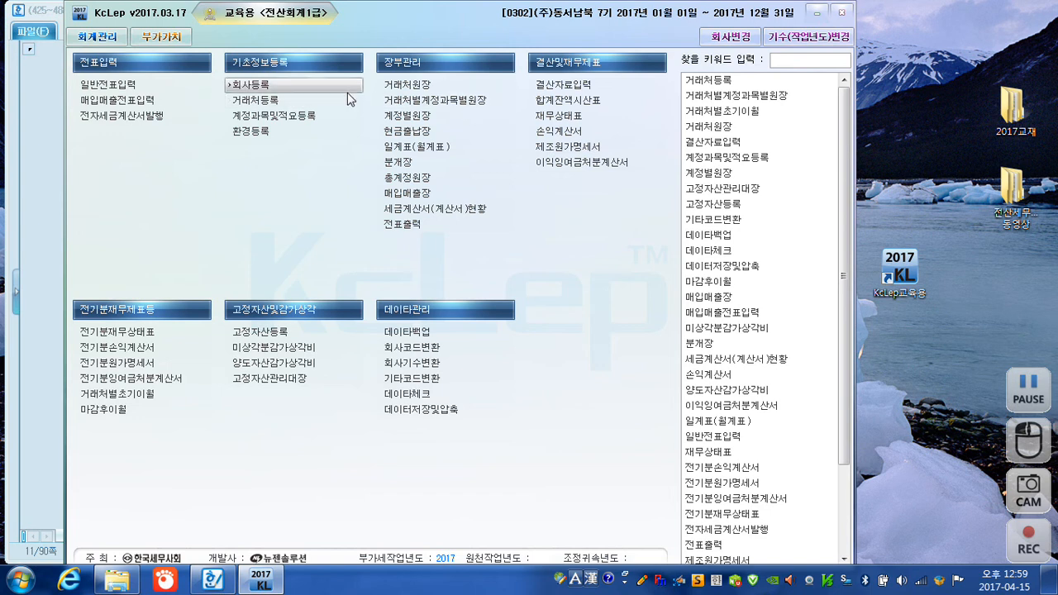
- Open 일반전표입력 for month 08 of 2017 and start a new voucher line dated day 2
{"action": "left_click", "coordinate": [86, 91]}
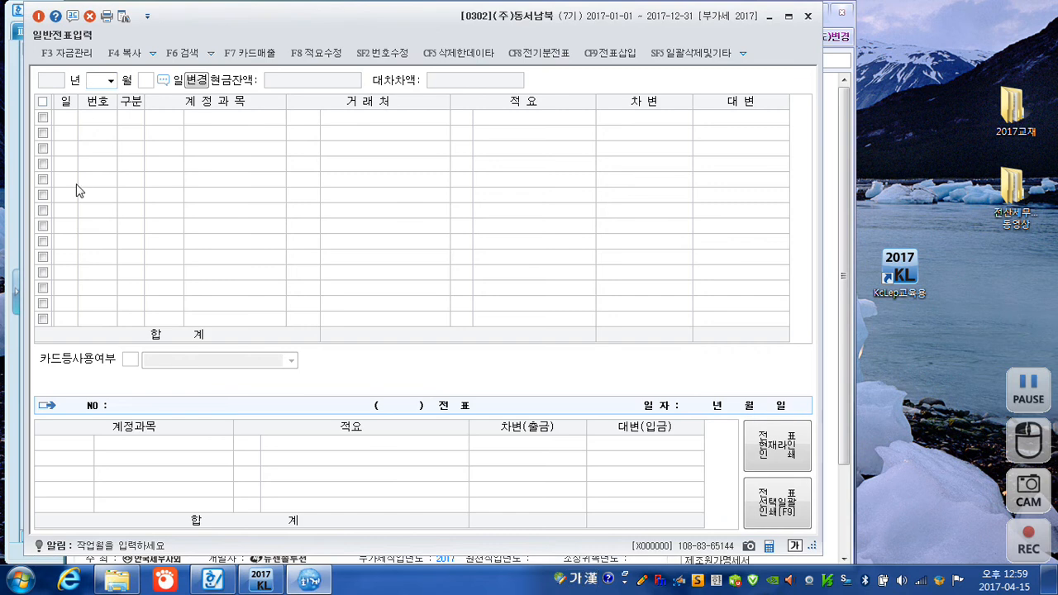
{"action": "type", "text": "08"}
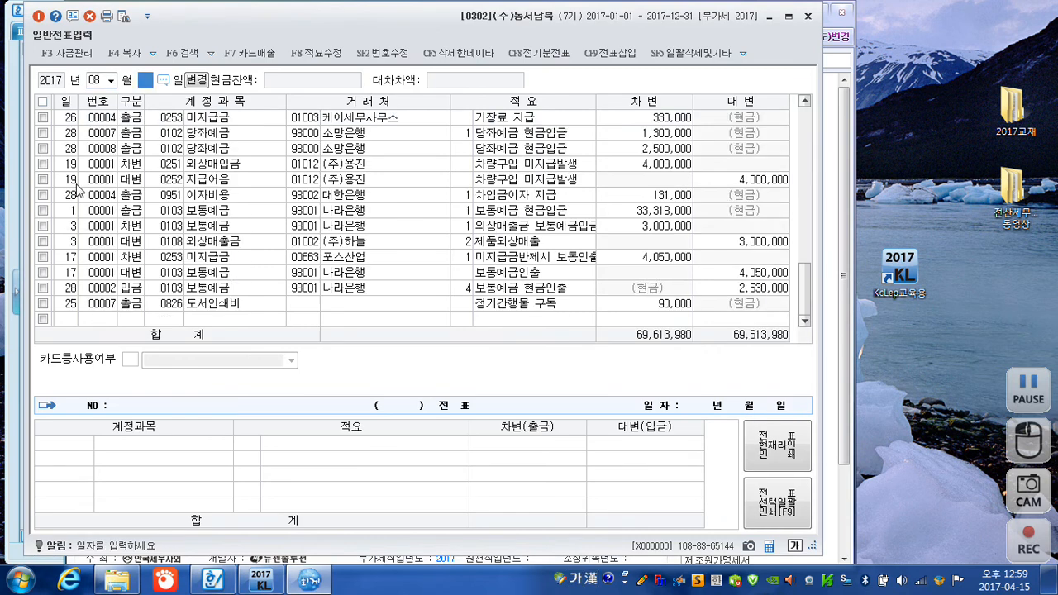
{"action": "type", "text": "2"}
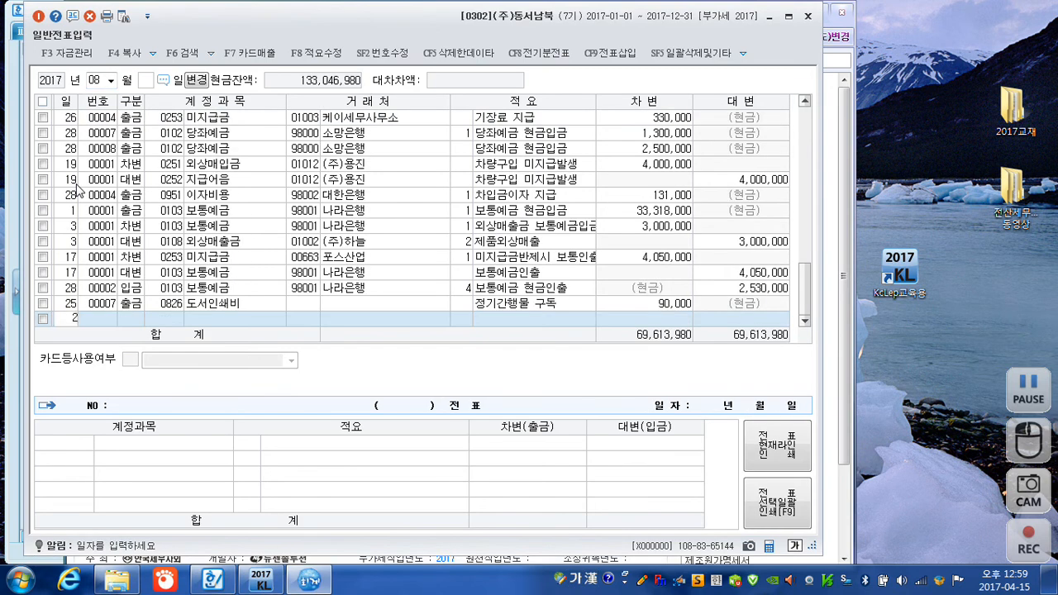
{"action": "key", "text": "Return"}
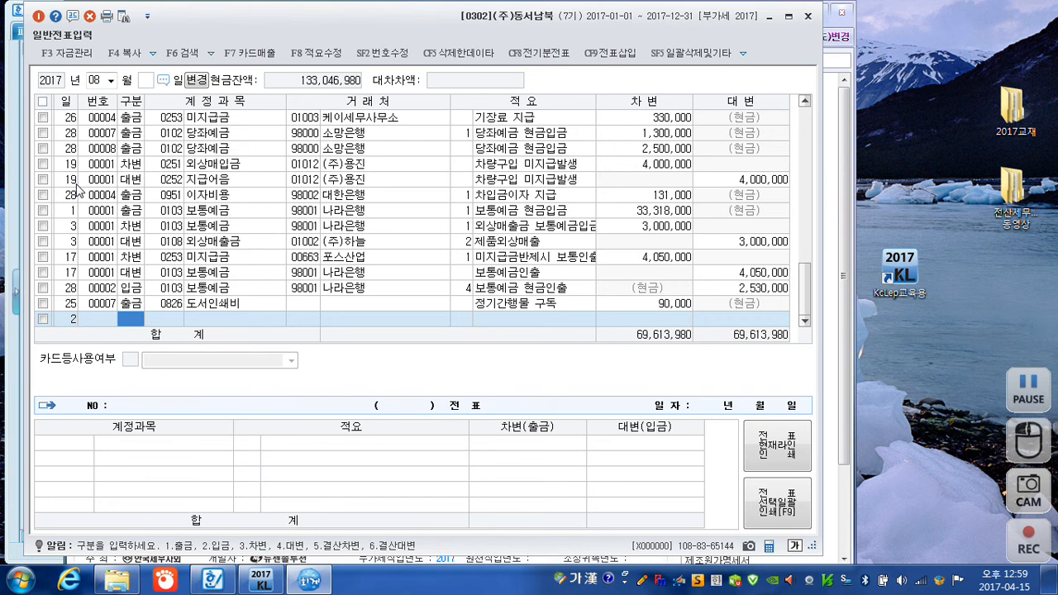
- Fill the August 2 line as a 차변 entry of 380,000 to 0817 세금과공과 (판매관리비), without a 거래처 or 적요
{"action": "type", "text": "3"}
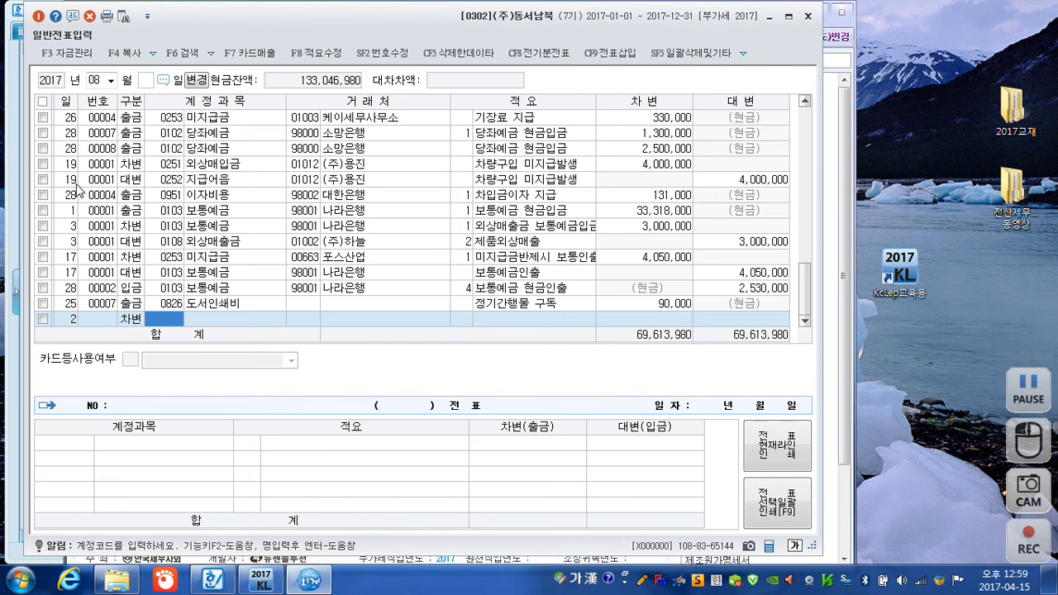
{"action": "type", "text": "세금괴"}
{"action": "key", "text": "Return"}
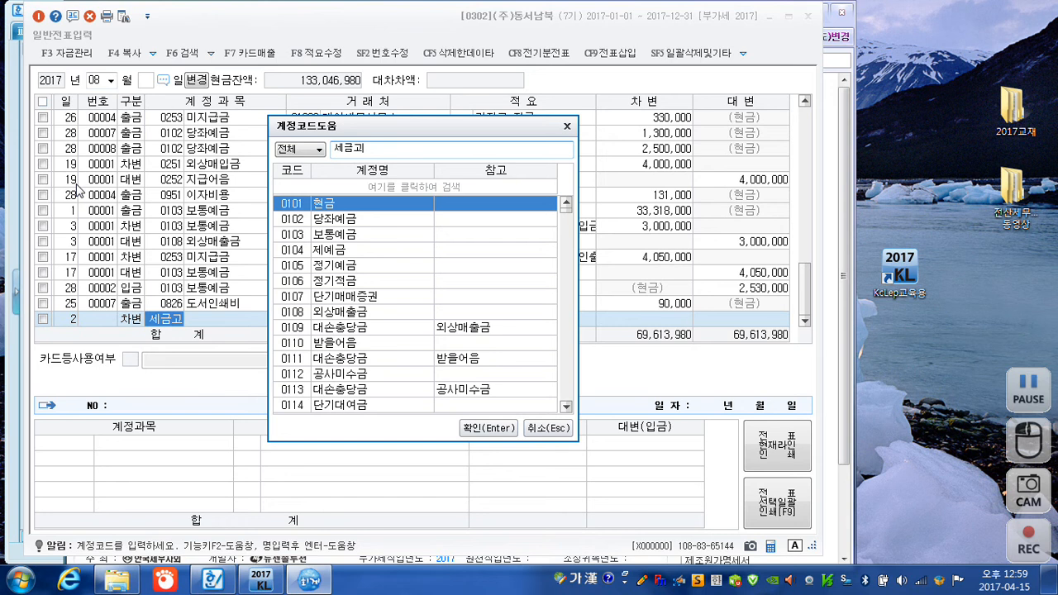
{"action": "type", "text": "ㅏ"}
{"action": "key", "text": "BackSpace"}
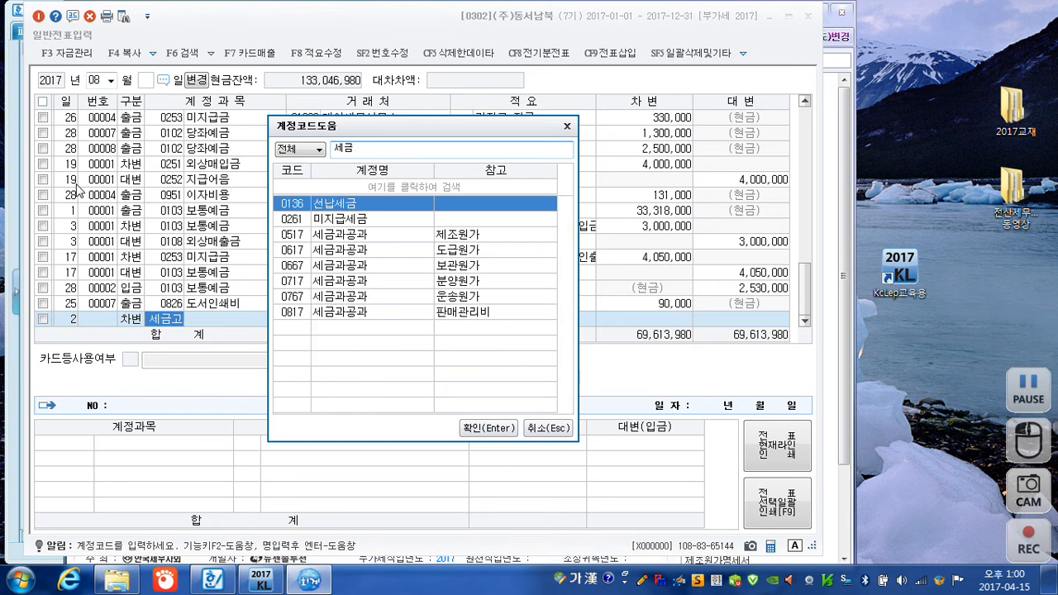
{"action": "key", "text": "Down"}
{"action": "key", "text": "Down"}
{"action": "key", "text": "Down"}
{"action": "key", "text": "Down"}
{"action": "key", "text": "Down"}
{"action": "key", "text": "Down"}
{"action": "key", "text": "Down"}
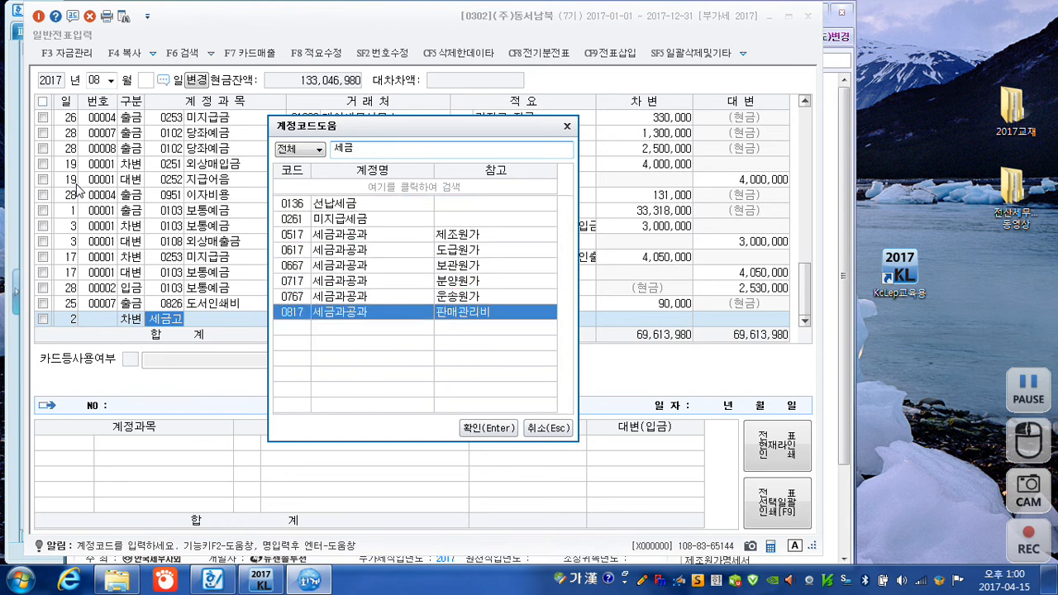
{"action": "key", "text": "Return"}
{"action": "key", "text": "Return"}
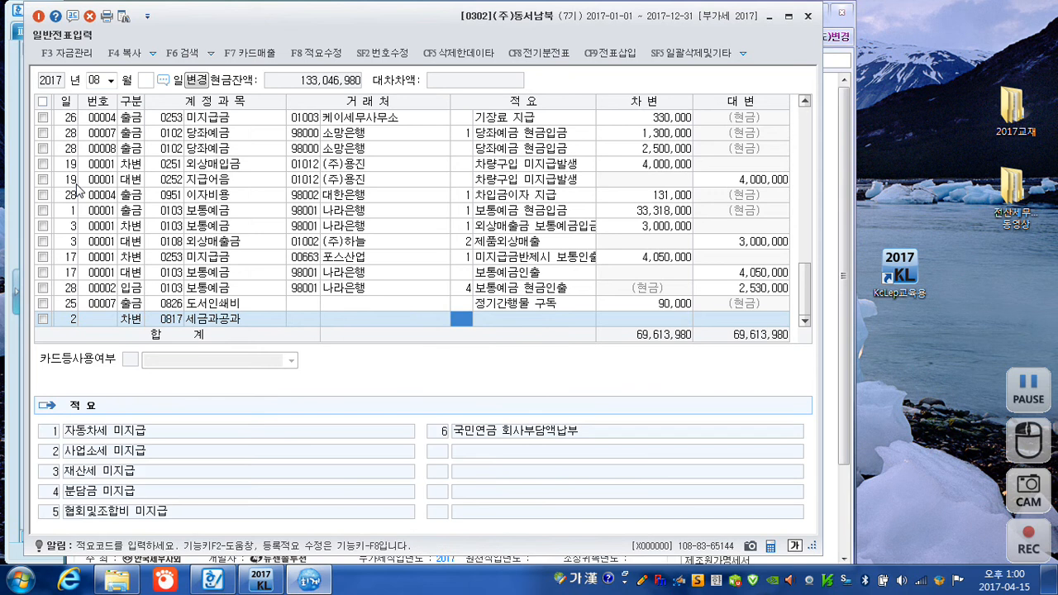
{"action": "key", "text": "Return"}
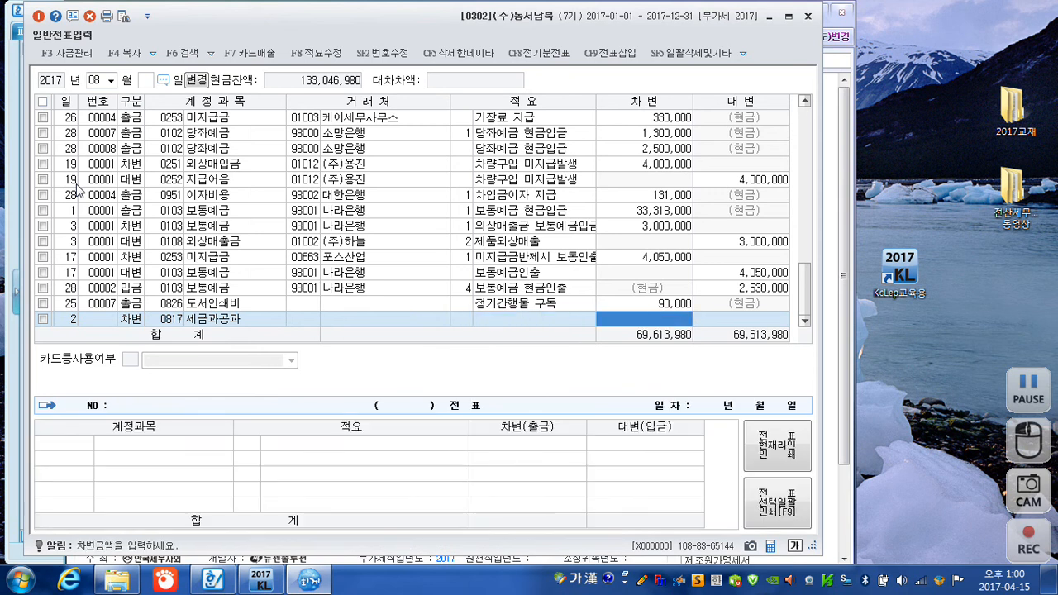
{"action": "type", "text": "3800000"}
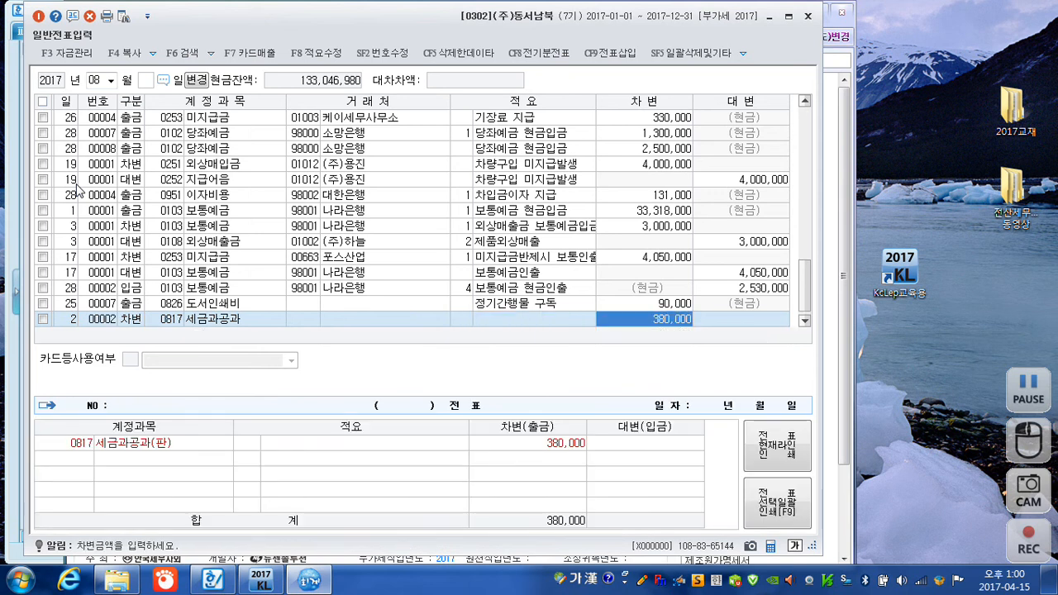
{"action": "key", "text": "Return"}
- Balance the August 2 voucher with a 대변 line to 0103 보통예금 for 380,000
{"action": "type", "text": "2"}
{"action": "key", "text": "Return"}
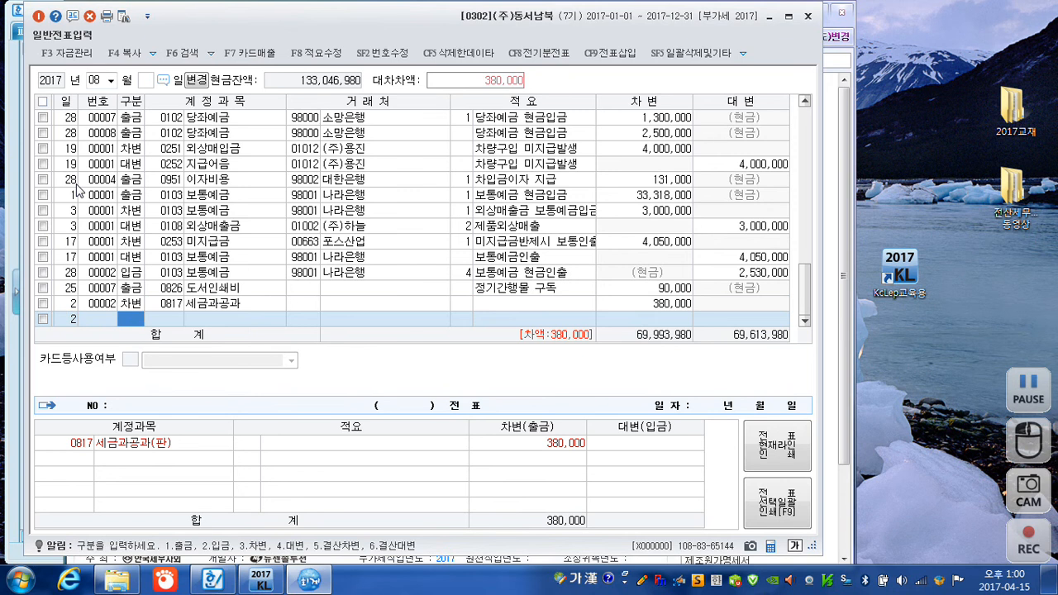
{"action": "type", "text": "4"}
{"action": "key", "text": "Return"}
{"action": "type", "text": "103"}
{"action": "key", "text": "Return"}
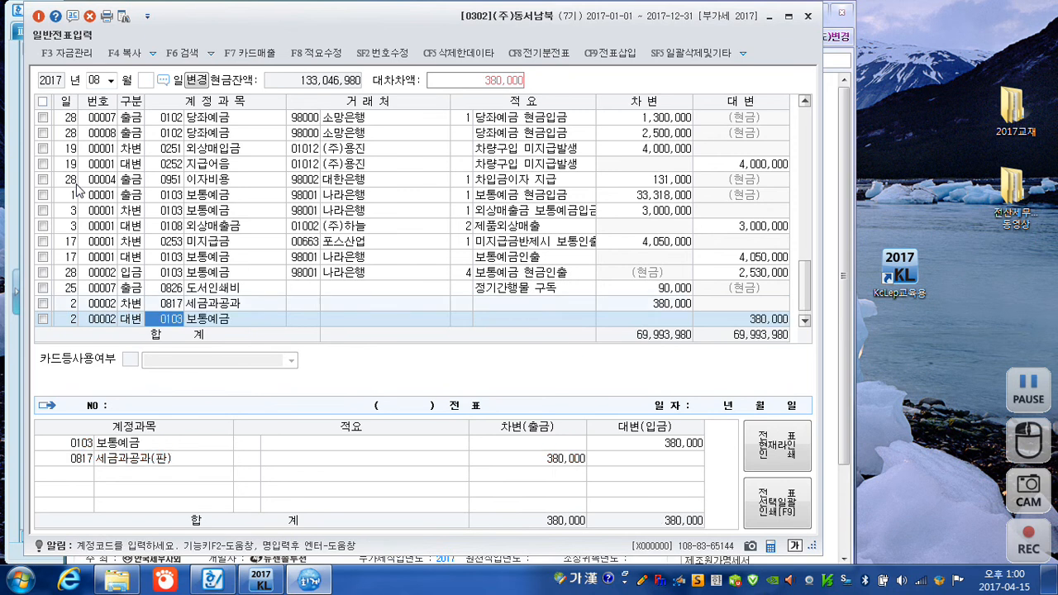
{"action": "key", "text": "Return"}
{"action": "key", "text": "Return"}
{"action": "key", "text": "Return"}
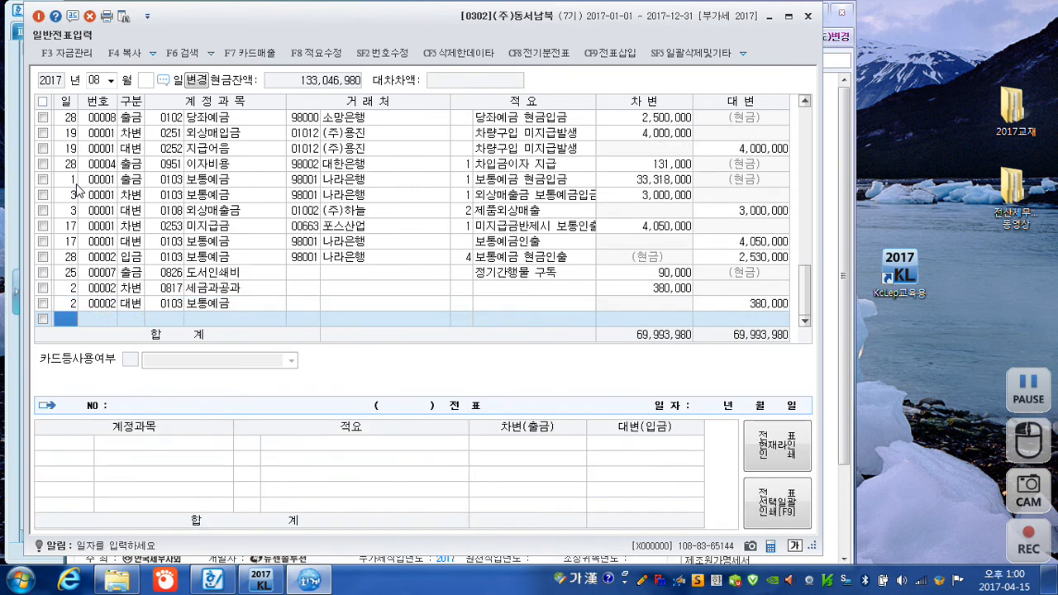
- Enter an August 15 차변 line to 0295 퇴직급여충당부채 for 50,000,000
{"action": "type", "text": "15"}
{"action": "key", "text": "Return"}
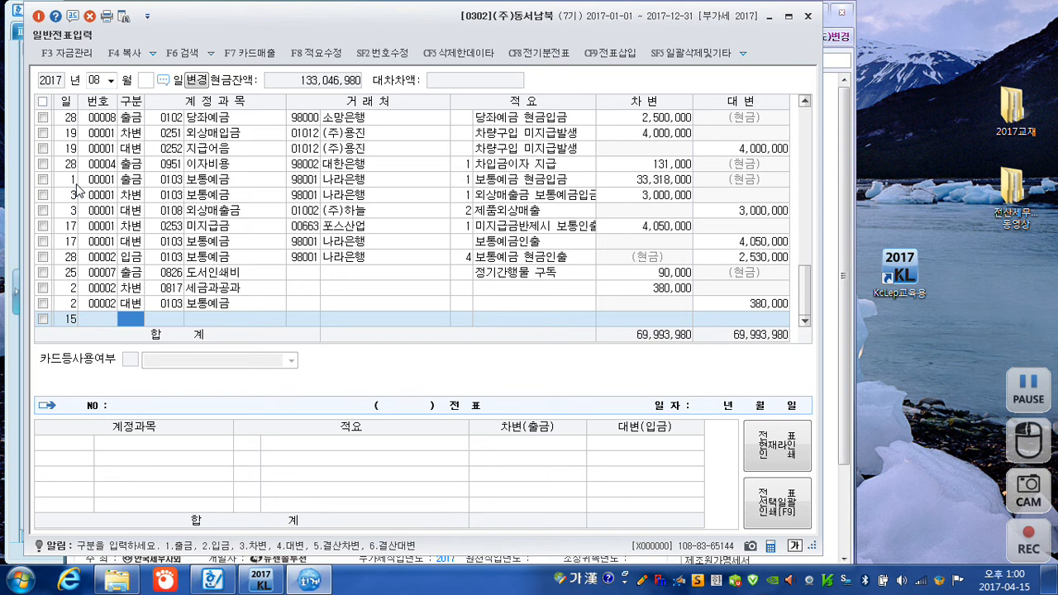
{"action": "type", "text": "3"}
{"action": "type", "text": "0295"}
{"action": "key", "text": "Return"}
{"action": "key", "text": "Return"}
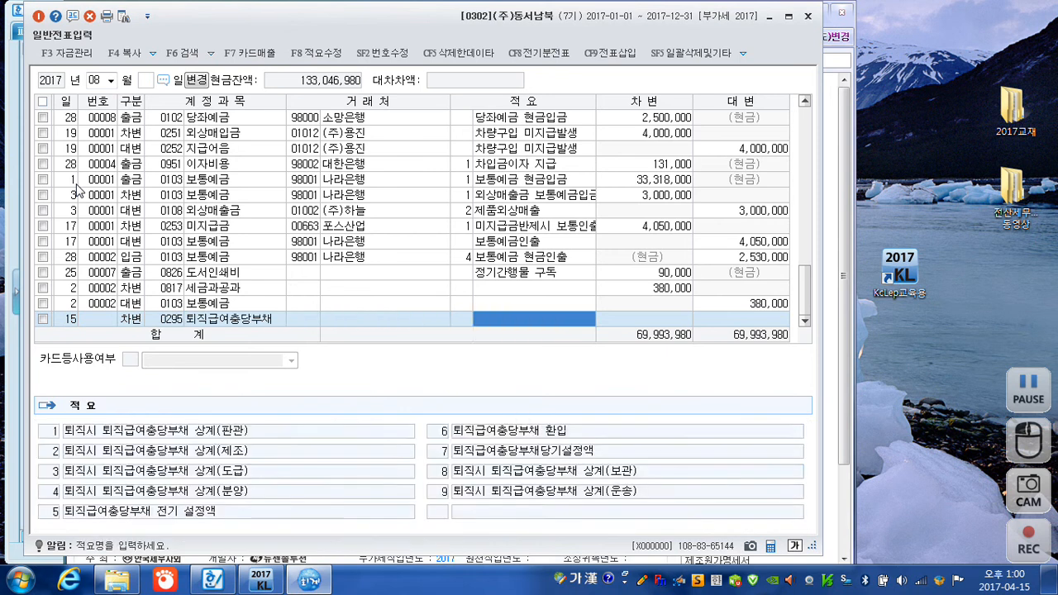
{"action": "key", "text": "Return"}
{"action": "type", "text": "50000000"}
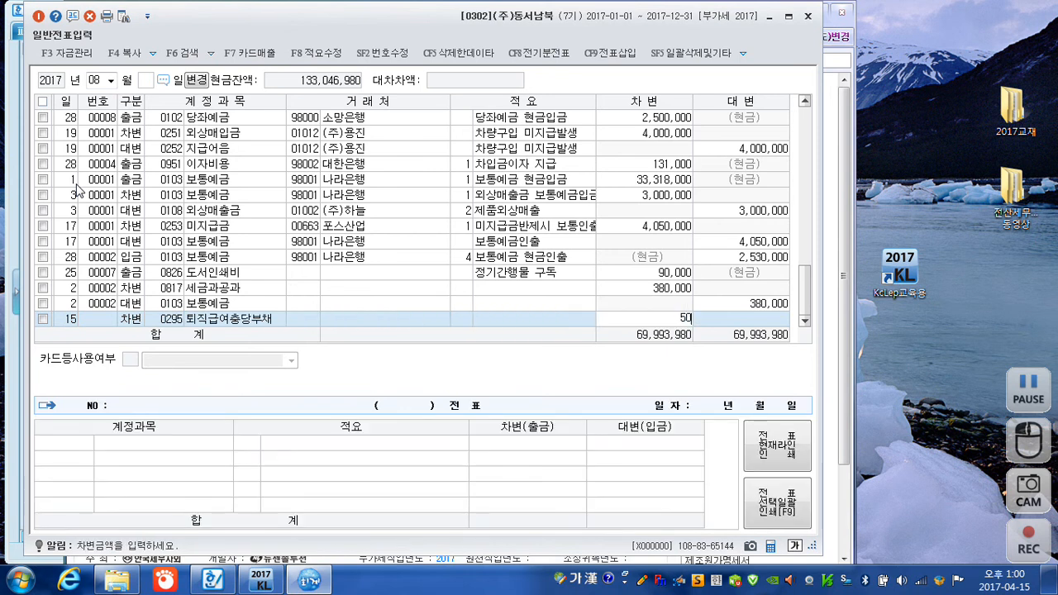
{"action": "key", "text": "Return"}
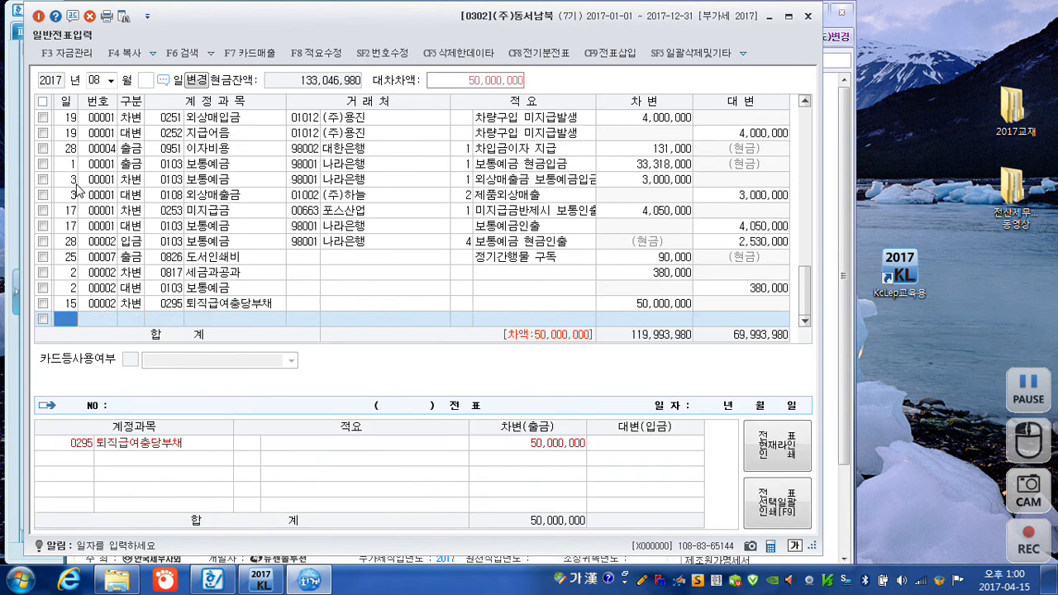
- Balance the August 15 voucher with a 대변 line to 0103 보통예금 for 50,000,000
{"action": "key", "text": "Return"}
{"action": "type", "text": "4"}
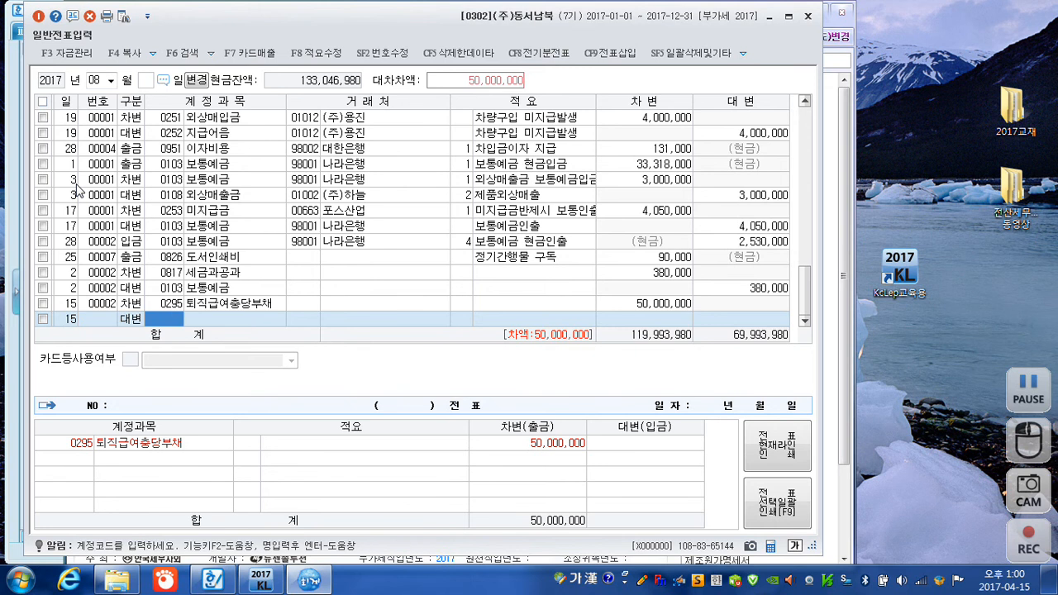
{"action": "type", "text": "103"}
{"action": "key", "text": "Return"}
{"action": "key", "text": "Return"}
{"action": "key", "text": "Return"}
{"action": "key", "text": "Return"}
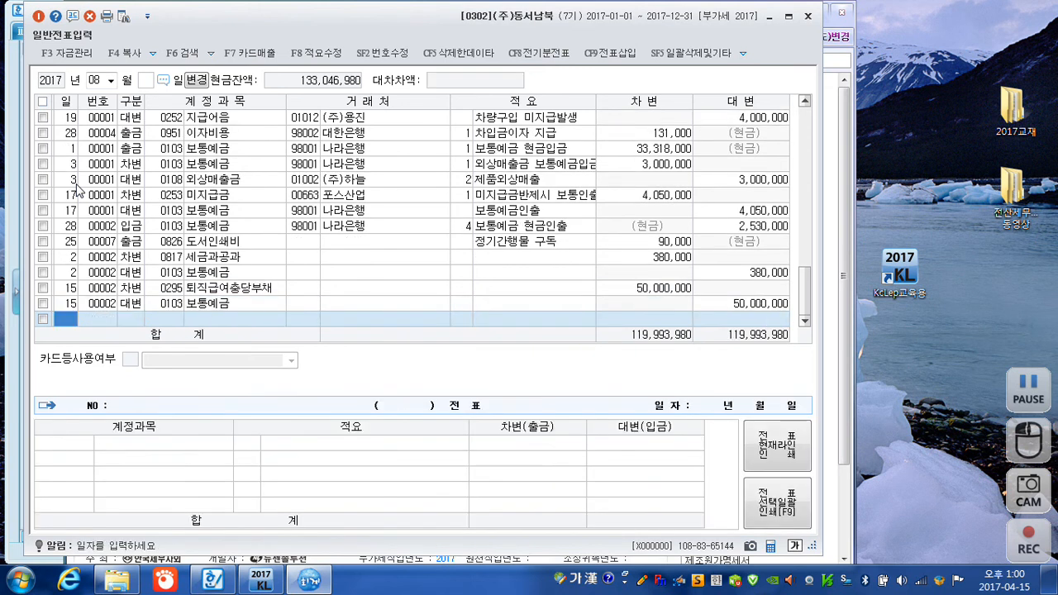
- Enter an August 27 차변 line to 0131 선급금 for 3,000,000, without a 적요
{"action": "type", "text": "27"}
{"action": "key", "text": "Return"}
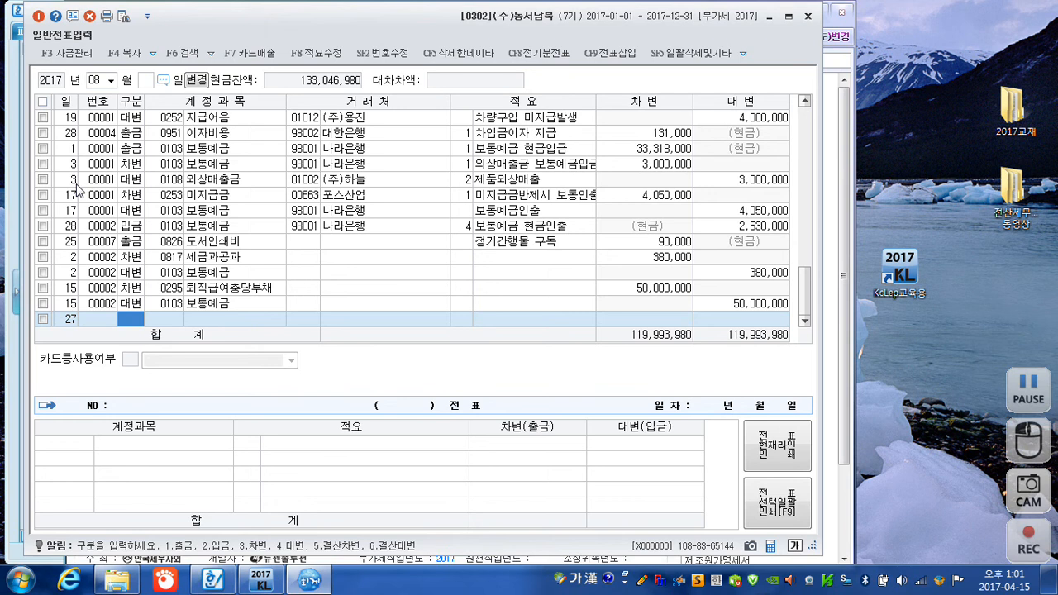
{"action": "type", "text": "31 "}
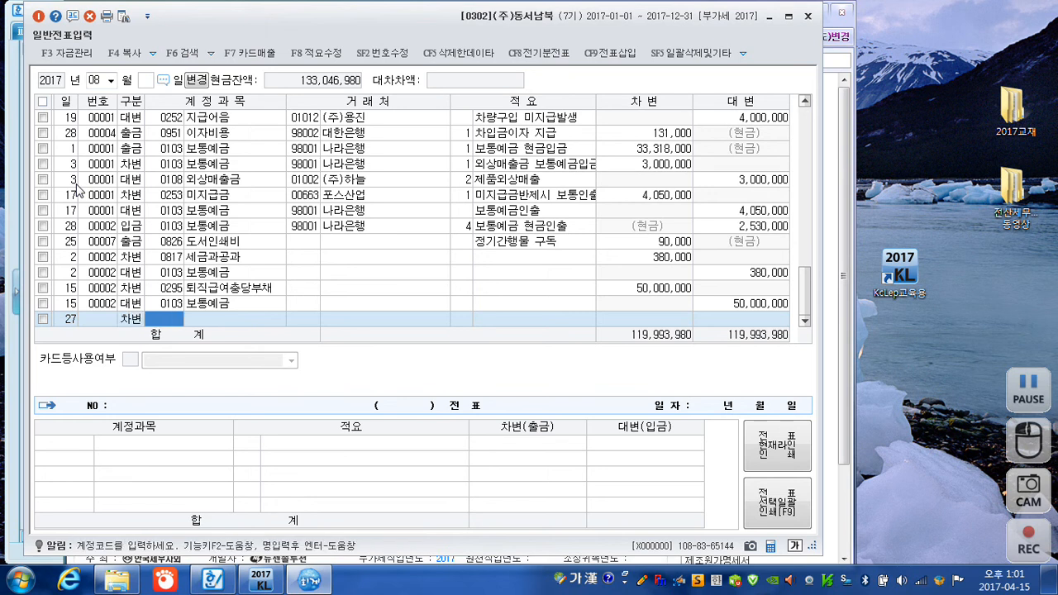
{"action": "type", "text": "선급"}
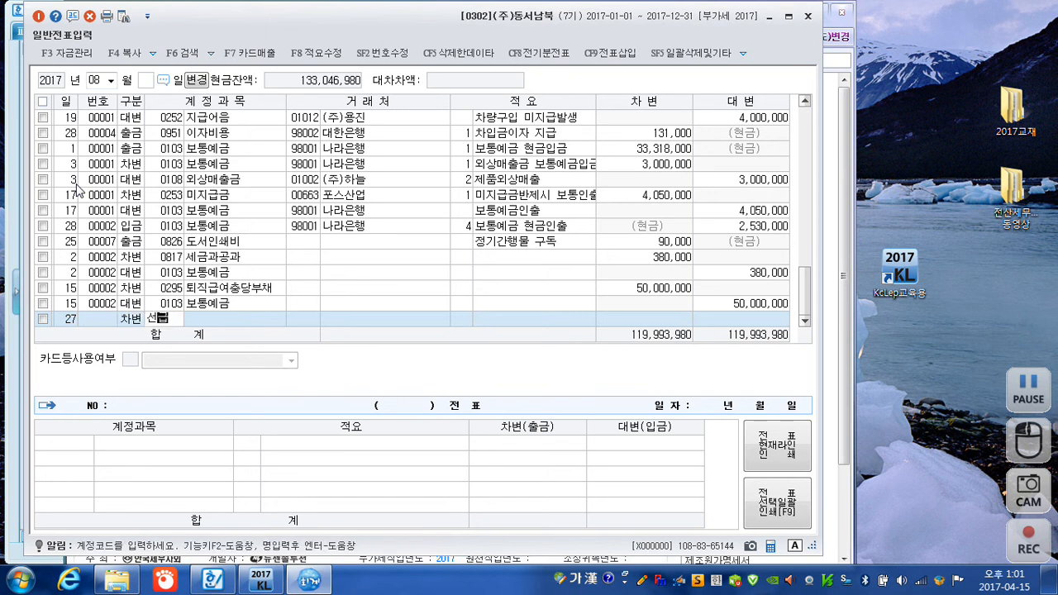
{"action": "key", "text": "Return"}
{"action": "key", "text": "Return"}
{"action": "key", "text": "Return"}
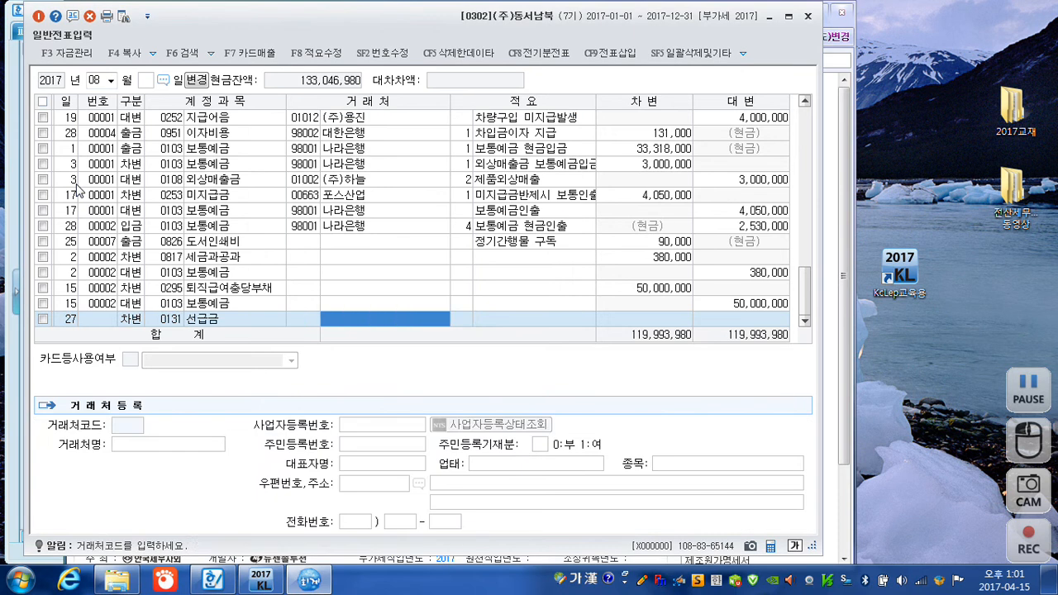
{"action": "key", "text": "Return"}
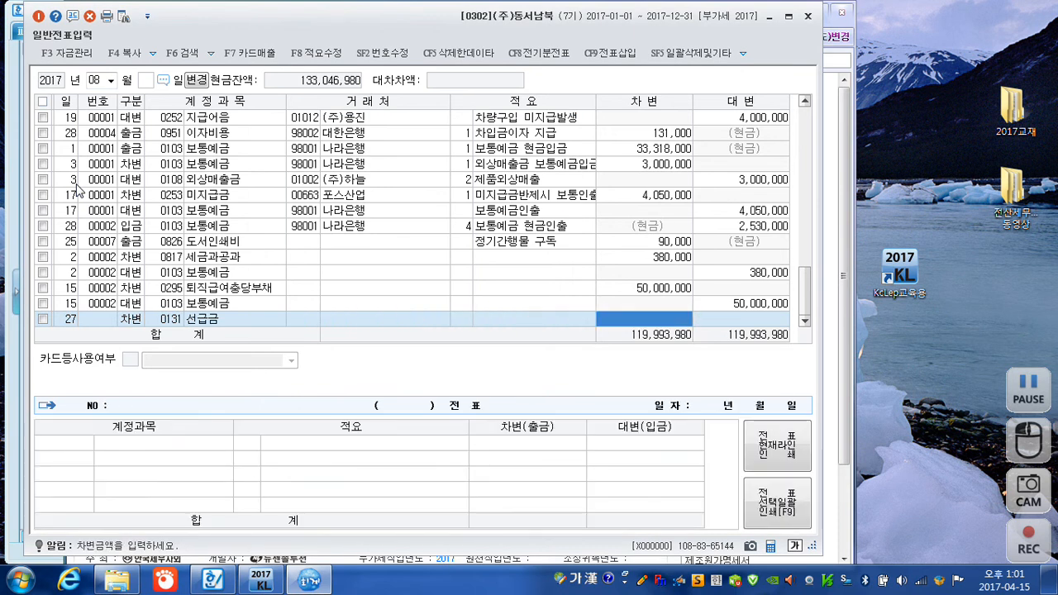
{"action": "type", "text": "3000000"}
{"action": "key", "text": "Return"}
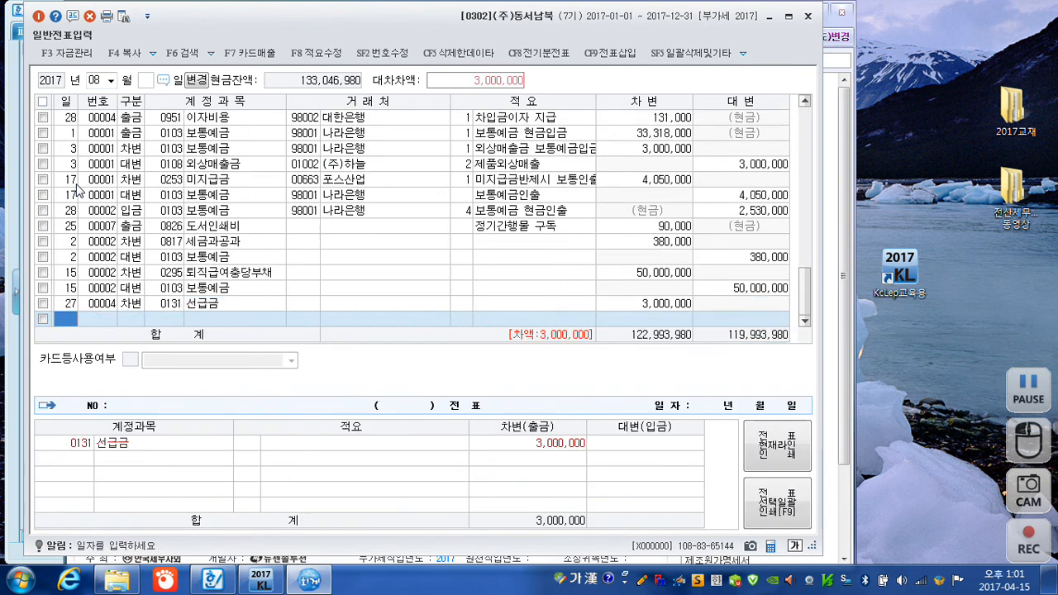
- Balance the August 27 voucher with a 대변 line to 0102 당좌예금 for 3,000,000
{"action": "type", "text": "4"}
{"action": "key", "text": "Return"}
{"action": "type", "text": "0102"}
{"action": "key", "text": "Return"}
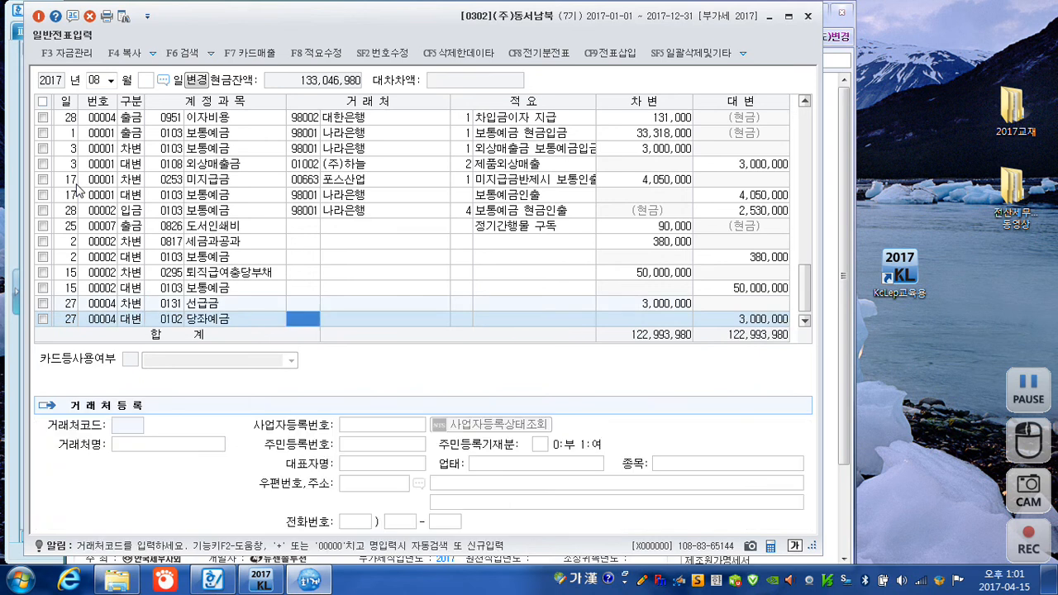
- Assign 00101 (주)청나라 as the 거래처 of the August 27 선급금 line
{"action": "left_click", "coordinate": [304, 304]}
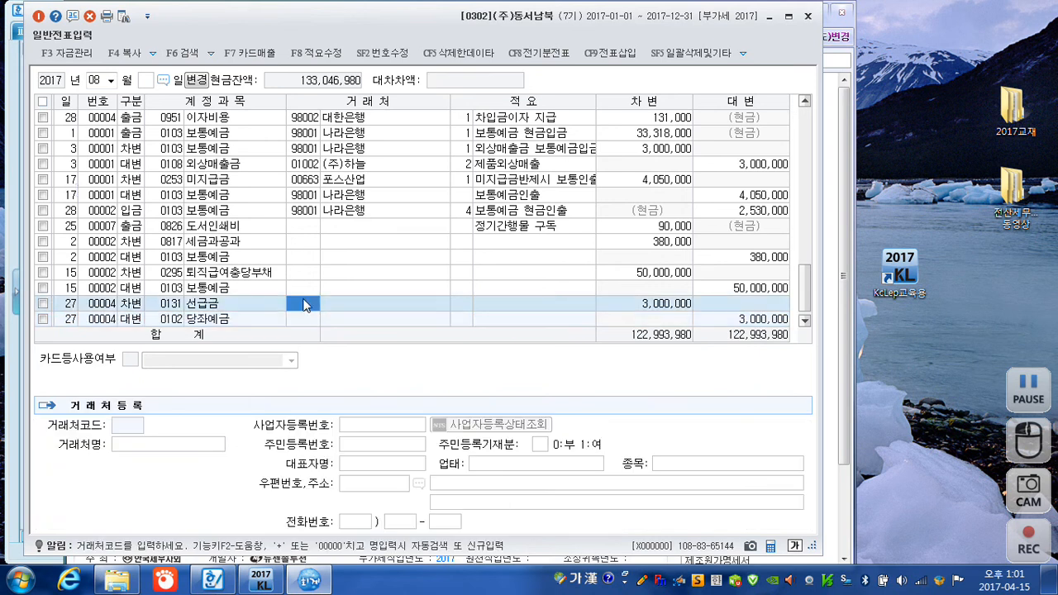
{"action": "type", "text": "청내"}
{"action": "key", "text": "Return"}
{"action": "key", "text": "Return"}
{"action": "key", "text": "Return"}
{"action": "key", "text": "Return"}
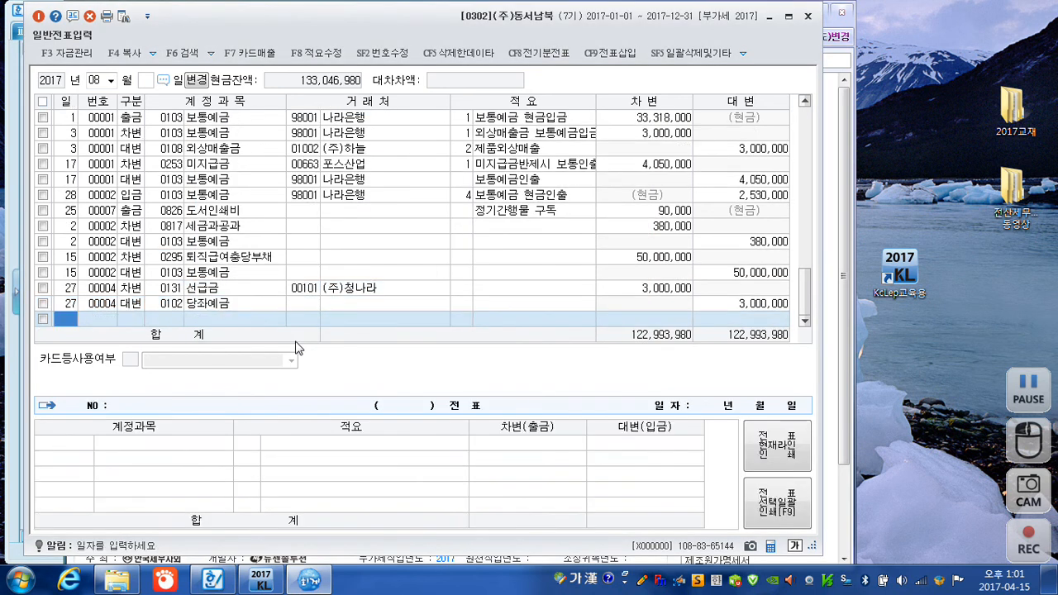
- Switch the voucher entry to month 09 and start a new line dated the 20th
{"action": "key", "text": "Escape"}
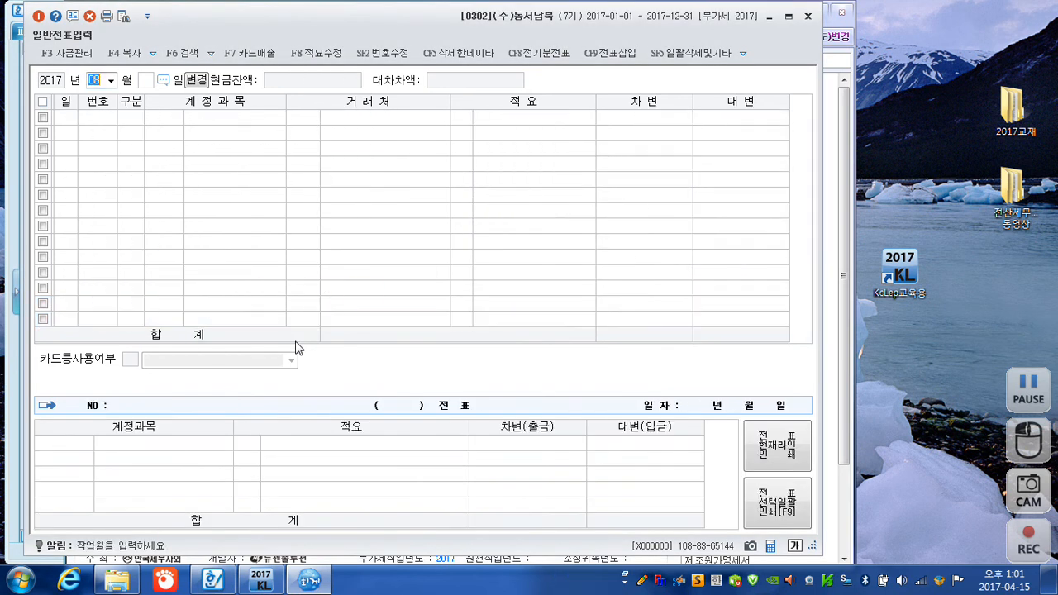
{"action": "type", "text": "09"}
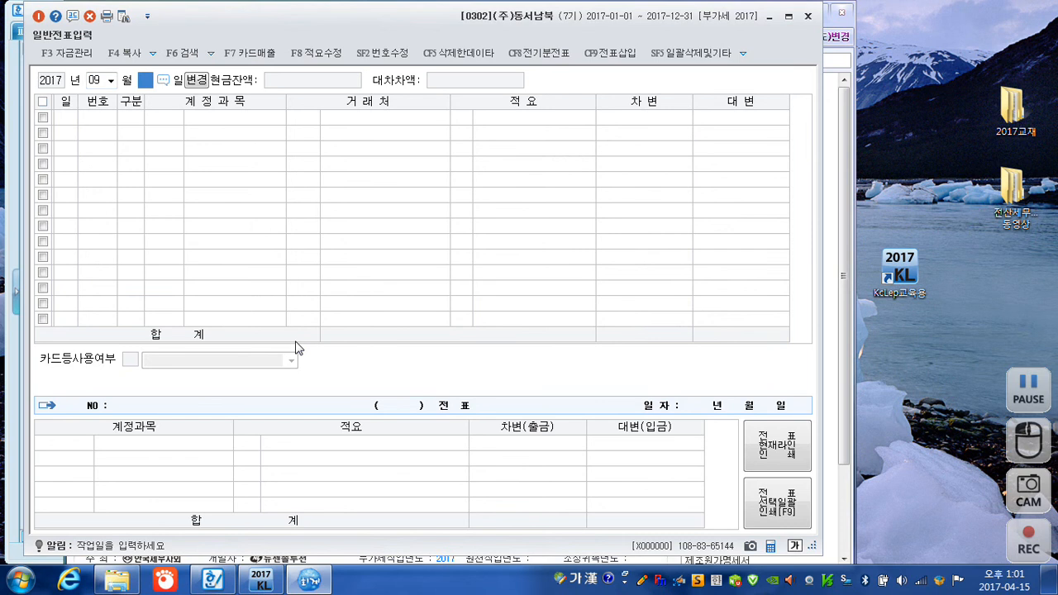
{"action": "type", "text": "20"}
{"action": "key", "text": "Return"}
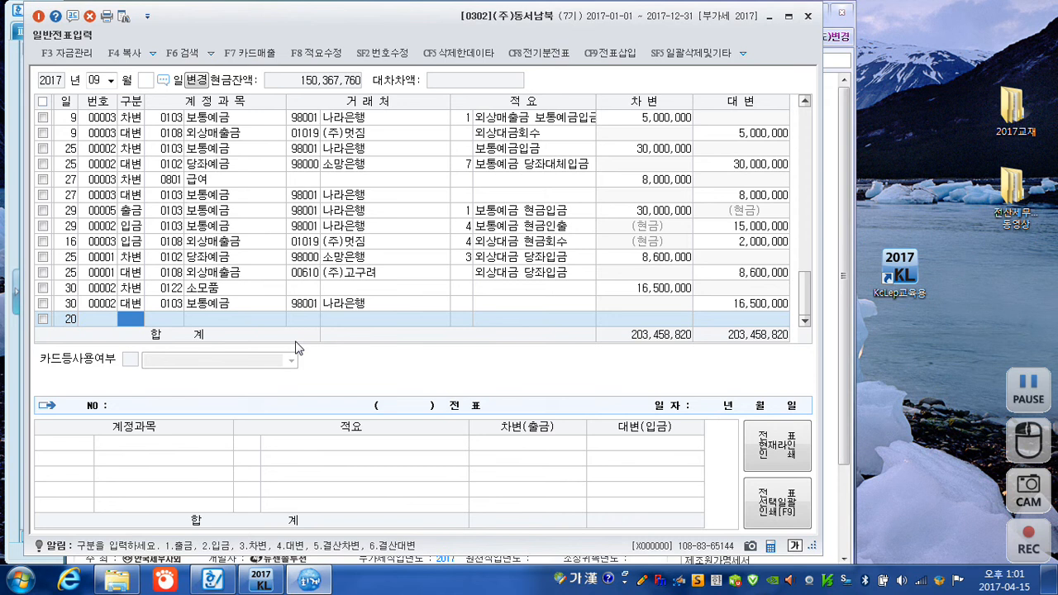
- Fill the September 20 line as a 차변 entry of 50,000,000 to 0201 토지, without a 거래처 or 적요
{"action": "type", "text": "3"}
{"action": "key", "text": "Return"}
{"action": "type", "text": "0201"}
{"action": "key", "text": "Return"}
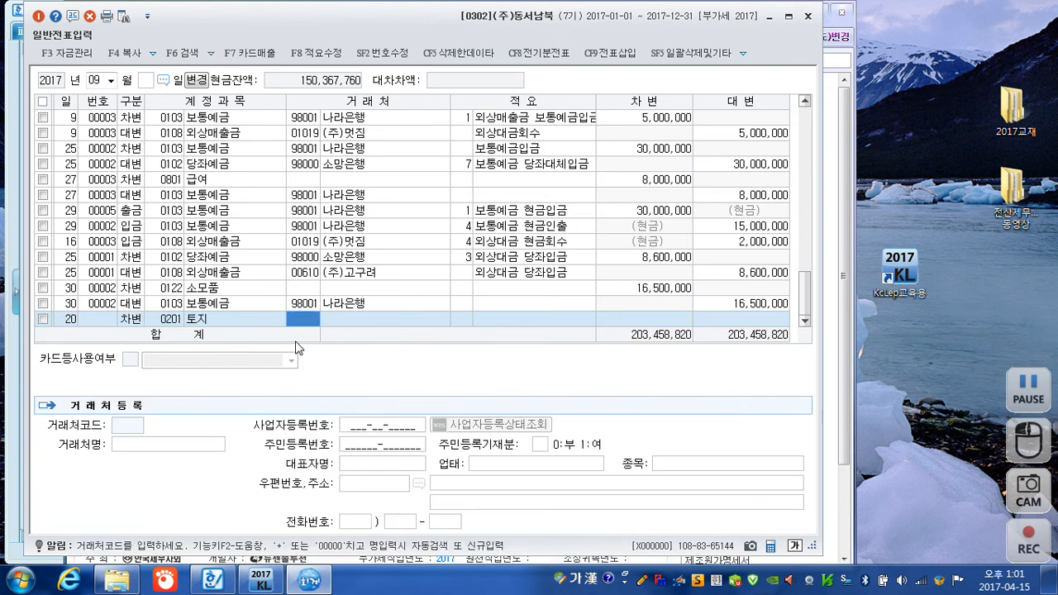
{"action": "key", "text": "Return"}
{"action": "key", "text": "Return"}
{"action": "key", "text": "Return"}
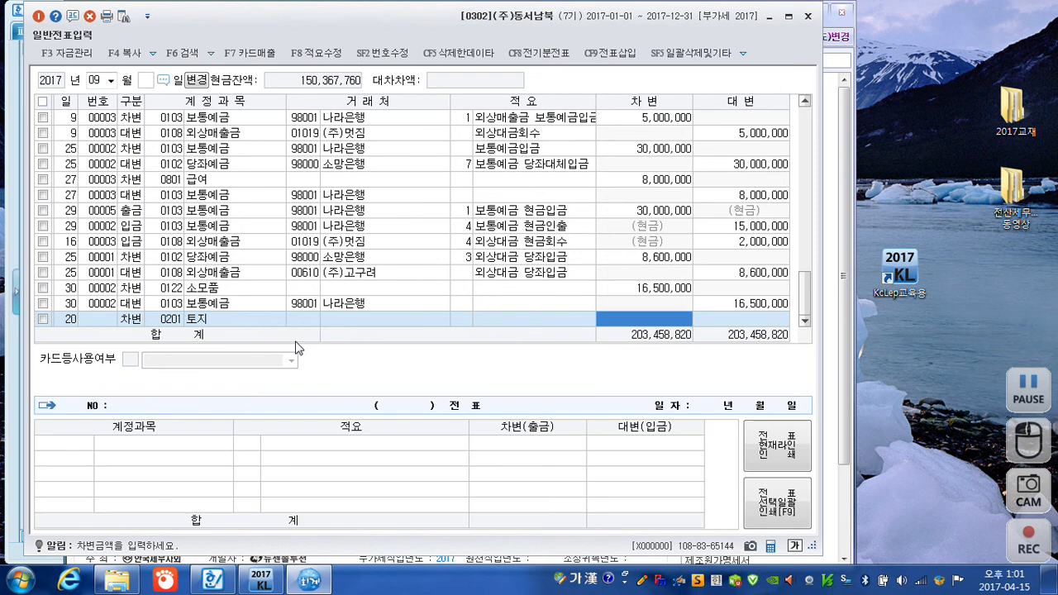
{"action": "type", "text": "50,000,000"}
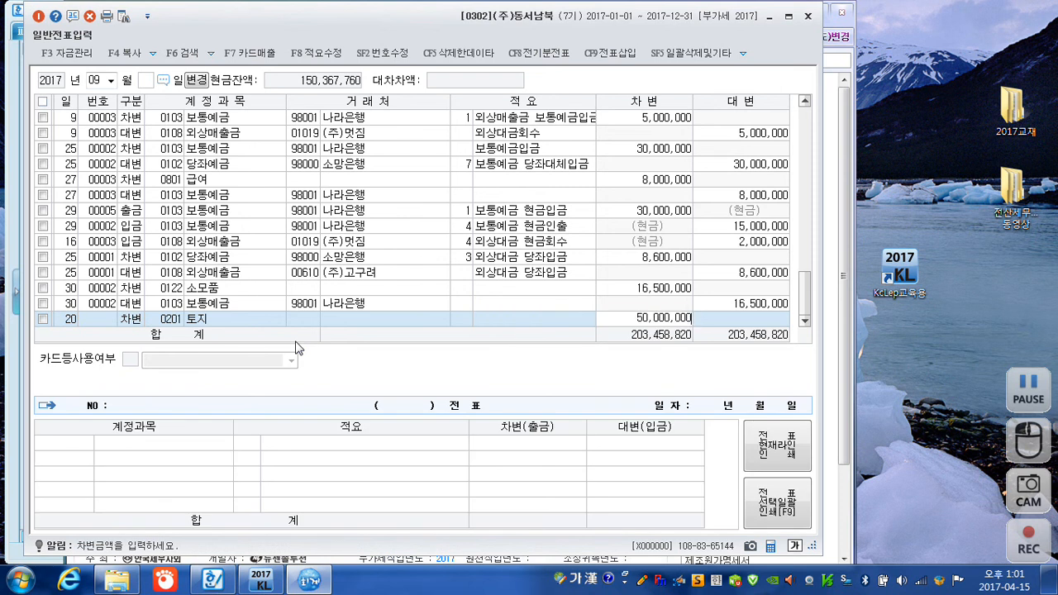
{"action": "key", "text": "Return"}
- Balance the September 20 voucher with a 대변 line to 0917 자산수증이익 for 50,000,000
{"action": "key", "text": "4"}
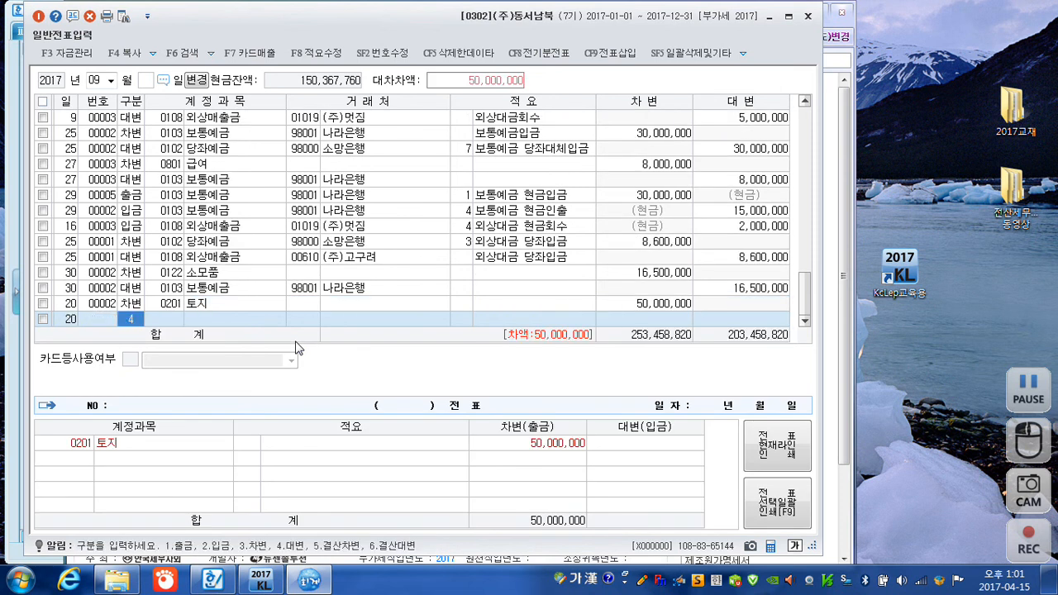
{"action": "type", "text": "자산수"}
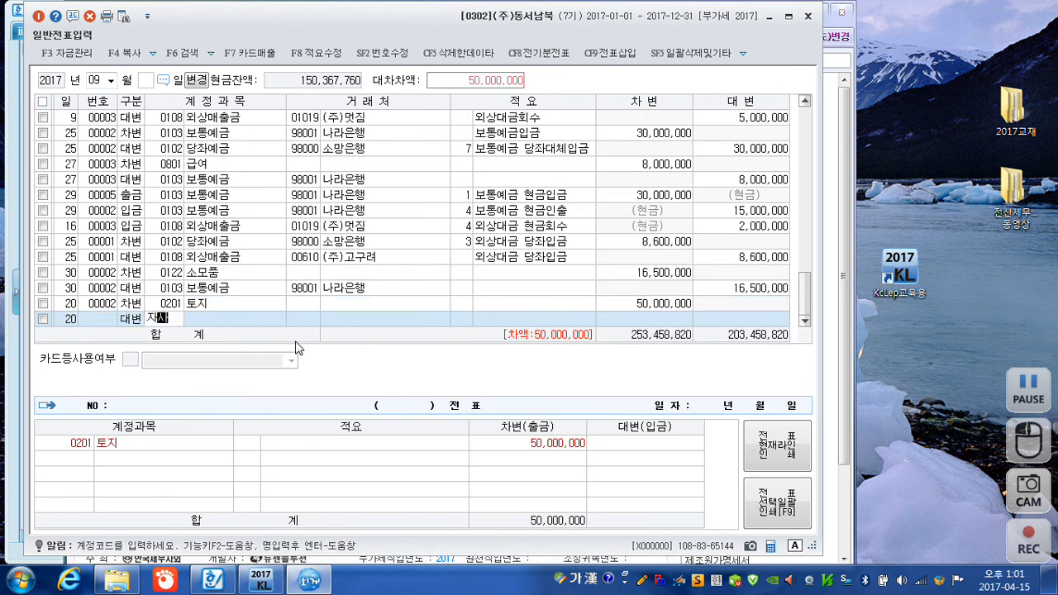
{"action": "key", "text": "Return"}
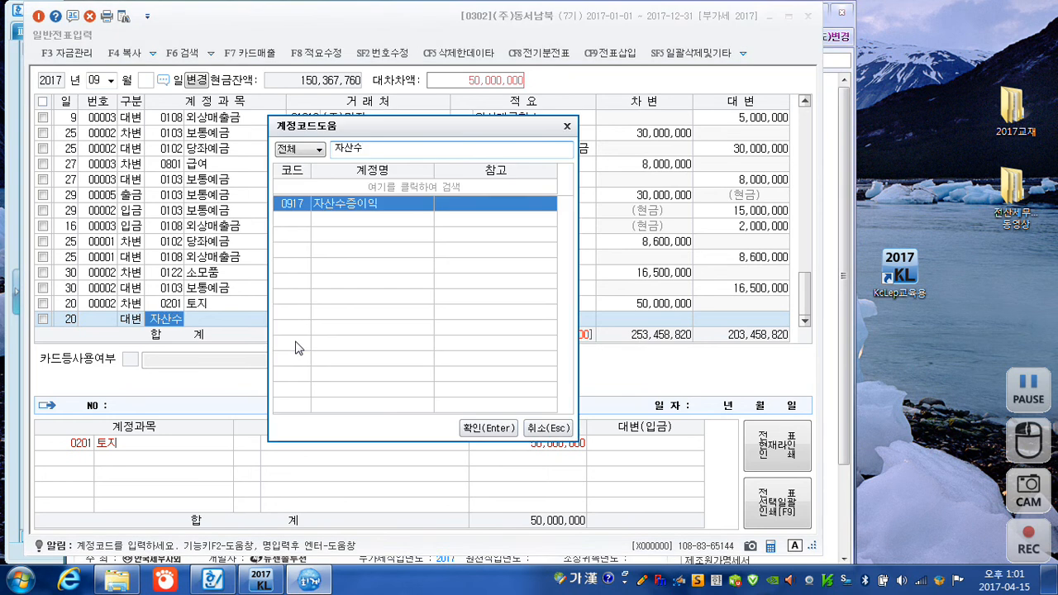
{"action": "key", "text": "Return"}
{"action": "key", "text": "Return"}
{"action": "key", "text": "Return"}
{"action": "key", "text": "Return"}
{"action": "key", "text": "Return"}
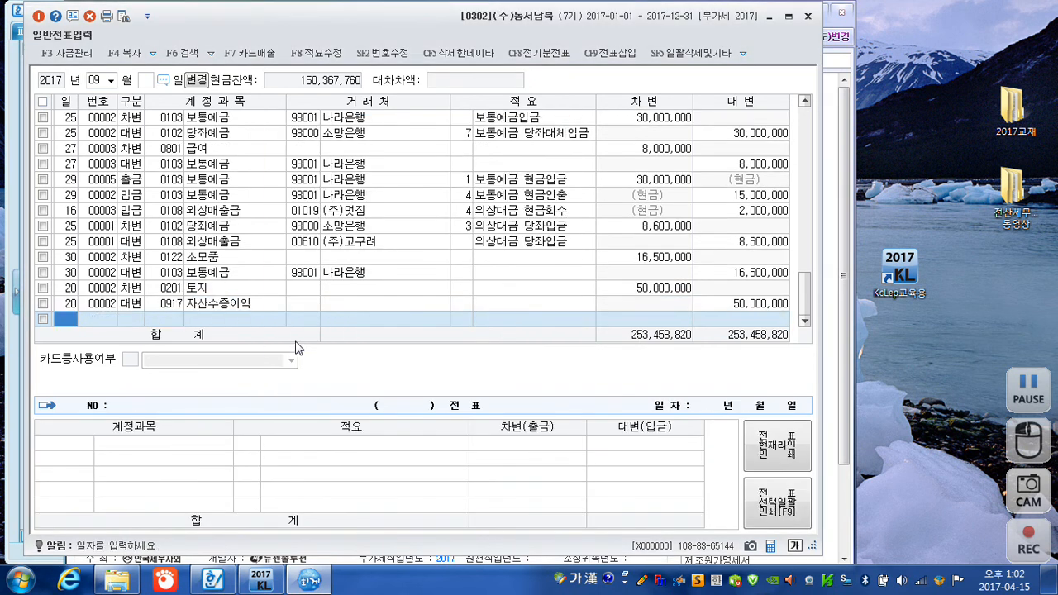
- Switch the voucher entry to month 10 and start a new line dated the 15th
{"action": "key", "text": "Escape"}
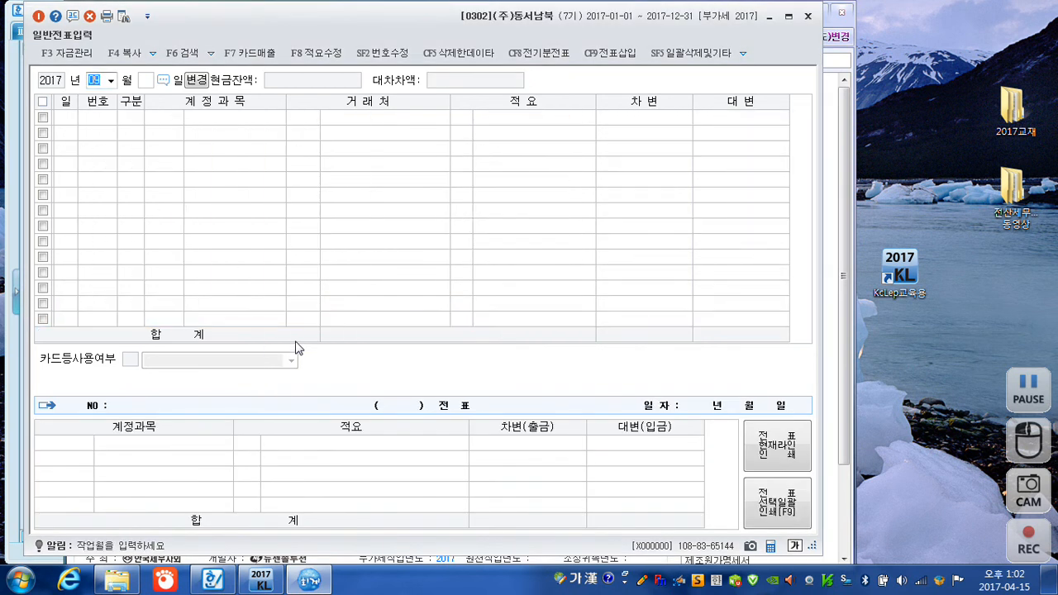
{"action": "type", "text": "10"}
{"action": "key", "text": "Return"}
{"action": "key", "text": "Return"}
{"action": "type", "text": "15"}
{"action": "key", "text": "Return"}
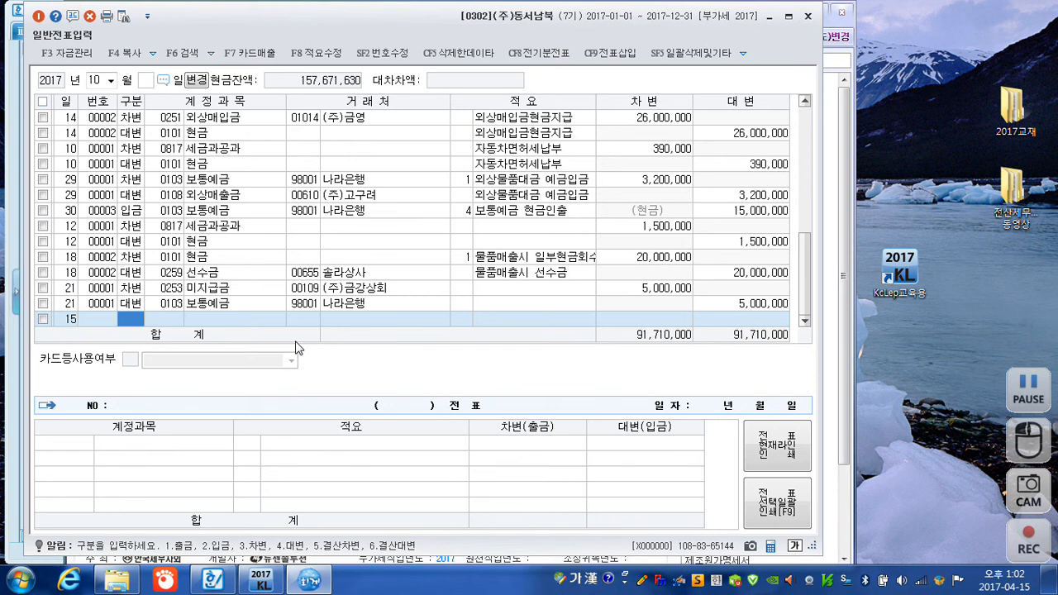
- Fill the October 15 line as a 차변 entry of 5,000,000 to 0831 수수료비용 (판매관리비), without a 거래처 or 적요
{"action": "type", "text": "3"}
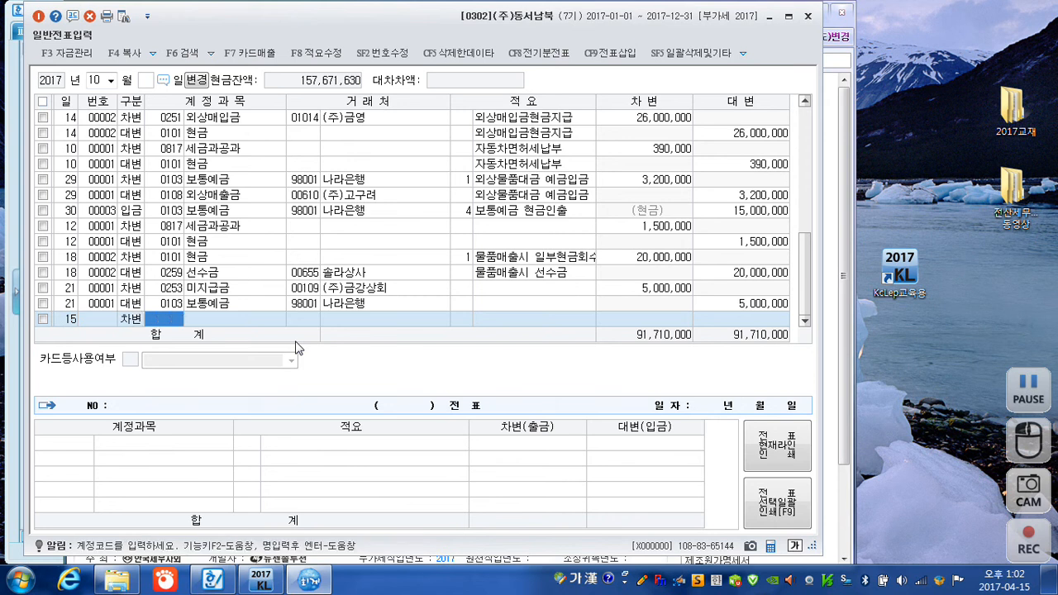
{"action": "type", "text": "수수료"}
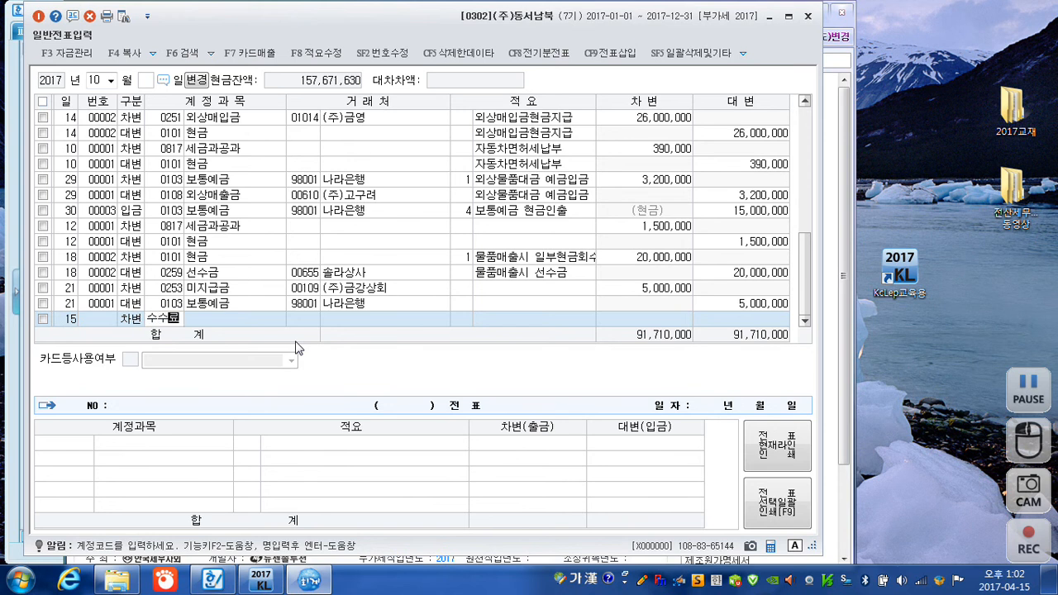
{"action": "key", "text": "Return"}
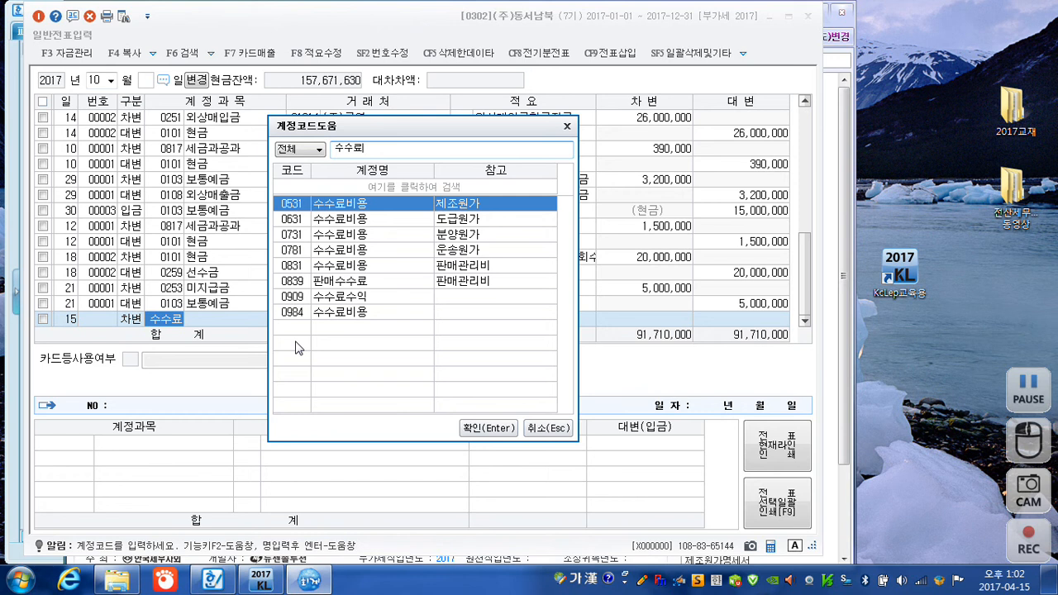
{"action": "key", "text": "Down"}
{"action": "key", "text": "Down"}
{"action": "key", "text": "Down"}
{"action": "key", "text": "Down"}
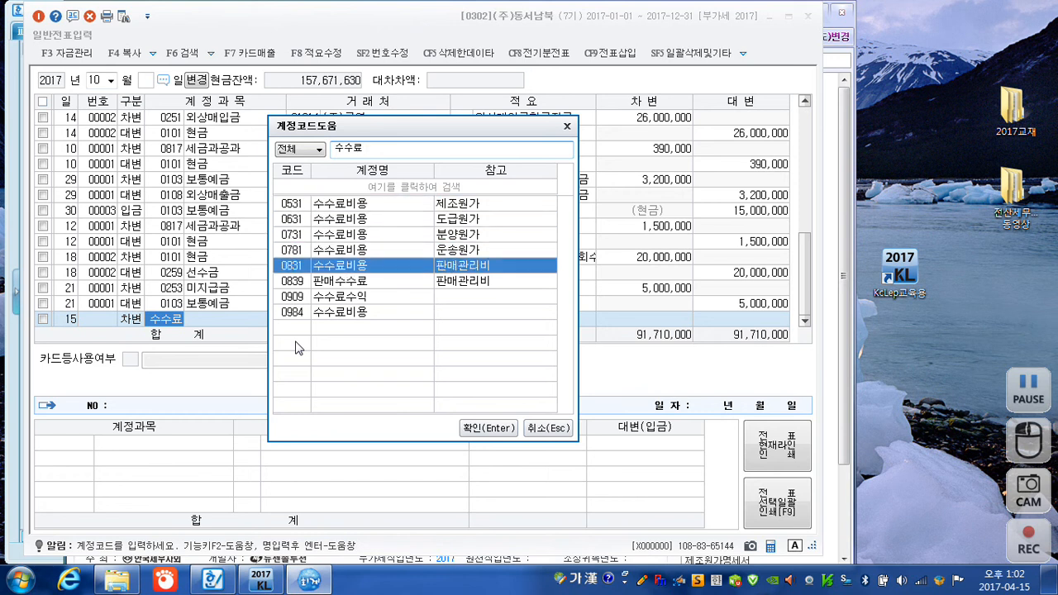
{"action": "key", "text": "Return"}
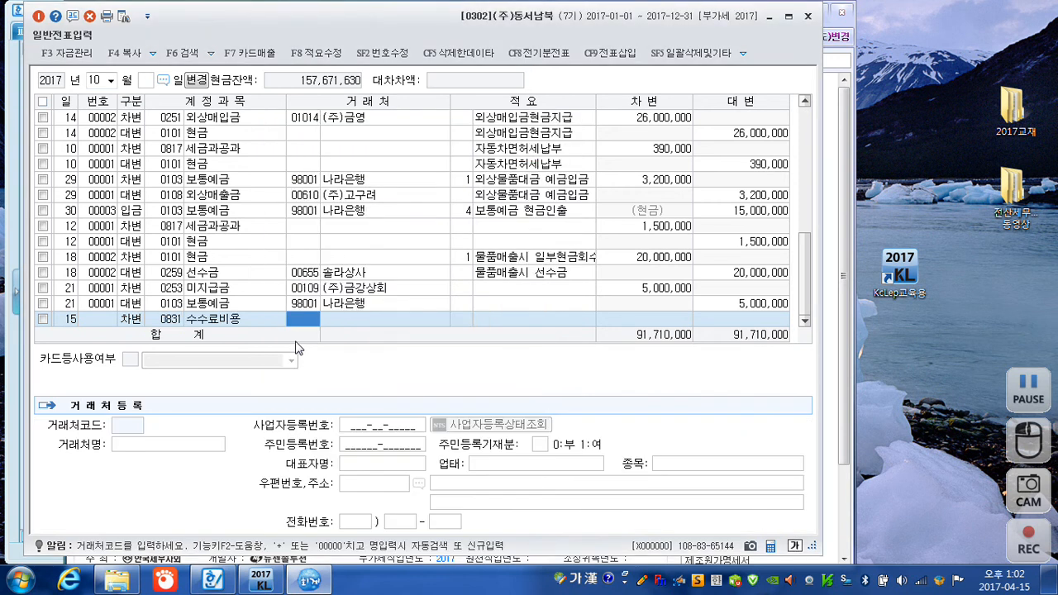
{"action": "key", "text": "Return"}
{"action": "key", "text": "Return"}
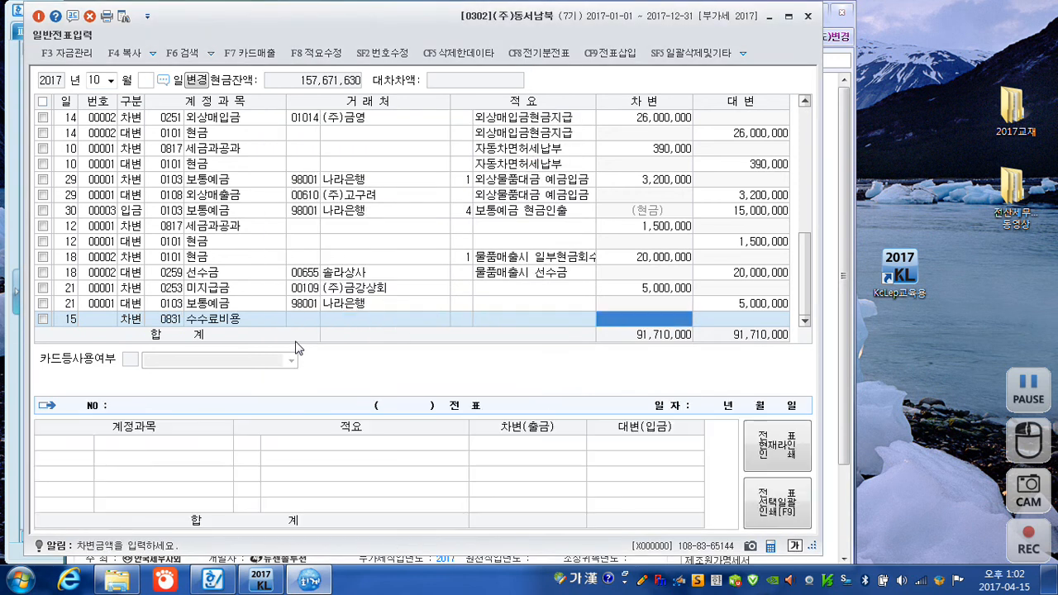
{"action": "type", "text": "5000000"}
{"action": "key", "text": "Return"}
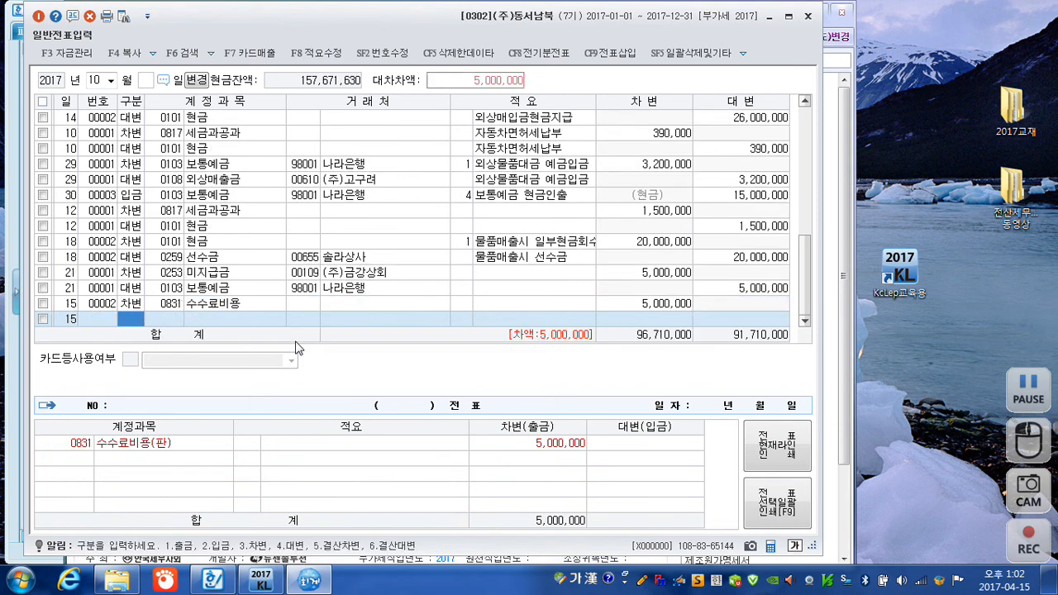
- Add an October 15 대변 line to 0254 예수금 for 220,000, without a 거래처 or 적요
{"action": "type", "text": "4"}
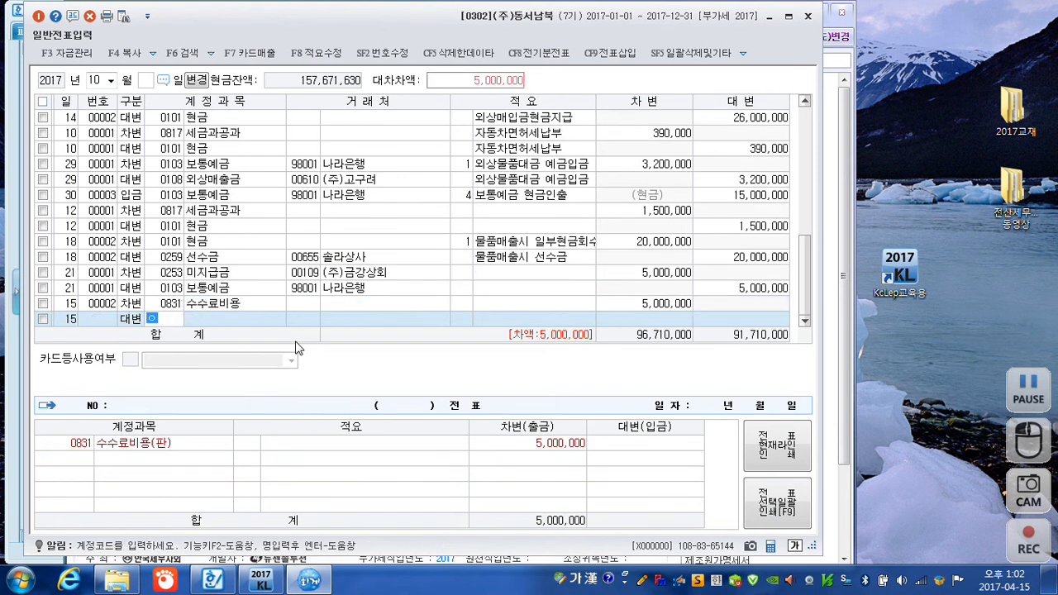
{"action": "type", "text": "예수"}
{"action": "key", "text": "Return"}
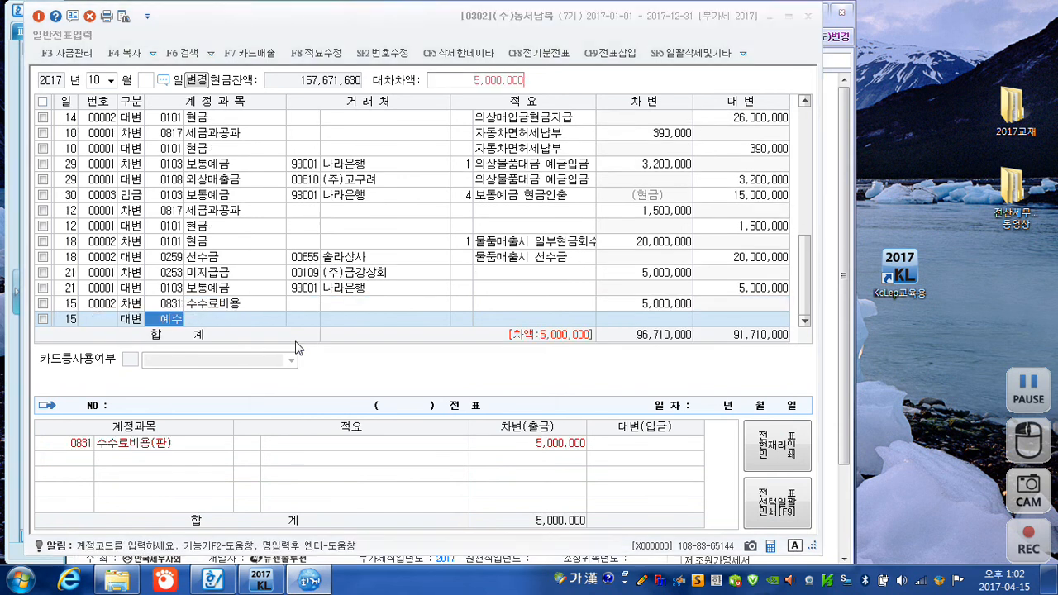
{"action": "key", "text": "Return"}
{"action": "key", "text": "Return"}
{"action": "key", "text": "Return"}
{"action": "type", "text": "2200000"}
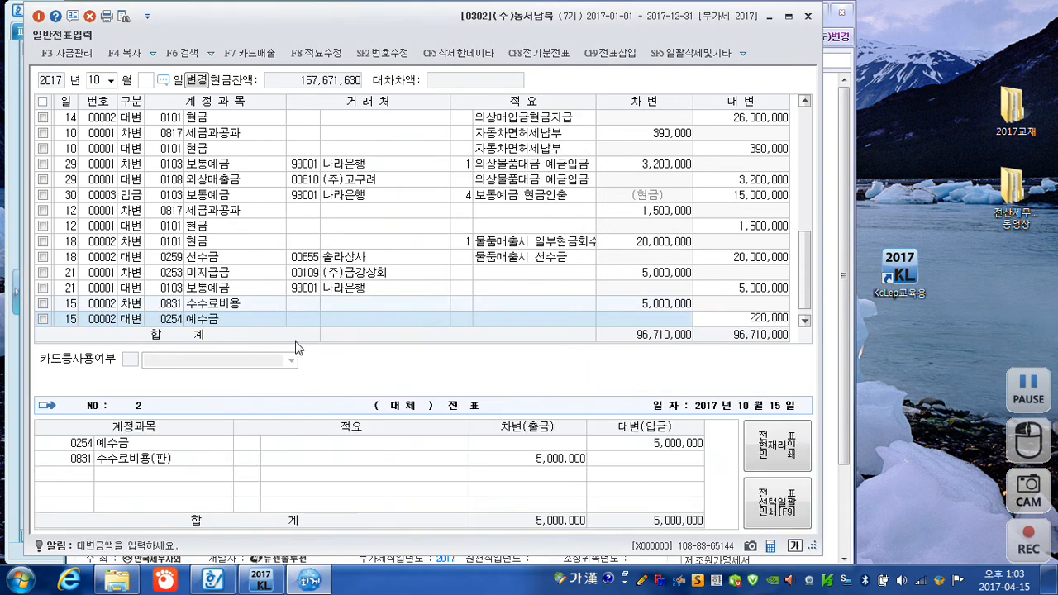
{"action": "key", "text": "Return"}
{"action": "key", "text": "Return"}
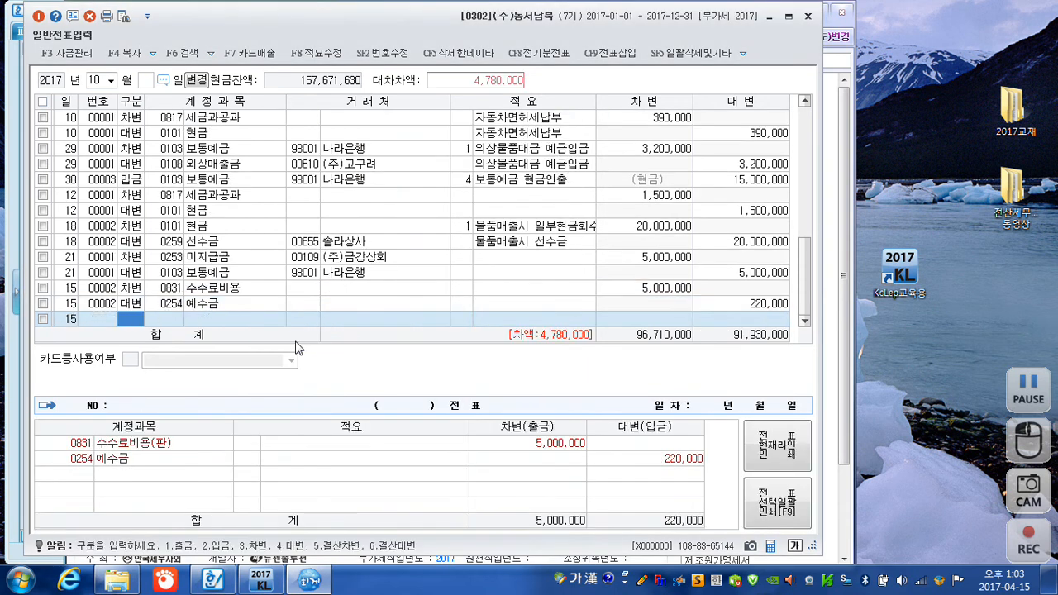
- Start a third October 15 line with 0102 당좌예금 as its account
{"action": "type", "text": "1"}
{"action": "key", "text": "Return"}
{"action": "type", "text": "02"}
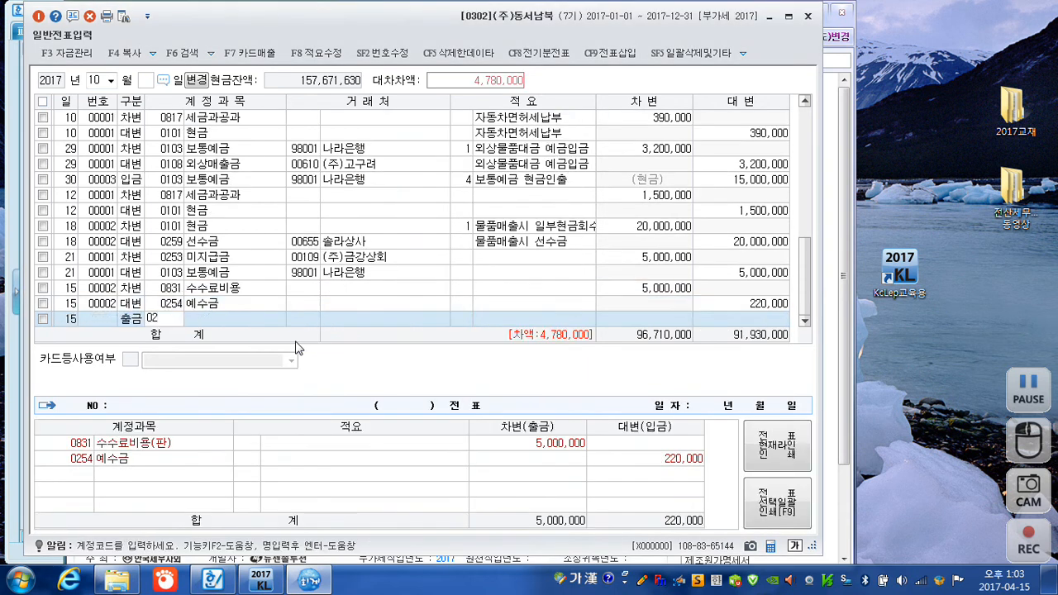
{"action": "key", "text": "Return"}
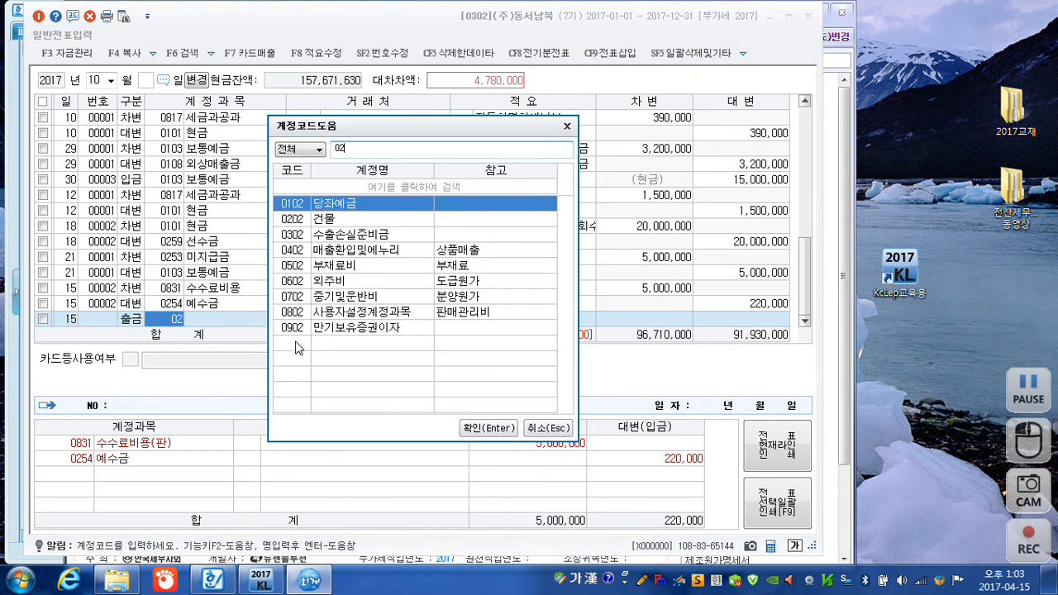
{"action": "left_click", "coordinate": [485, 427]}
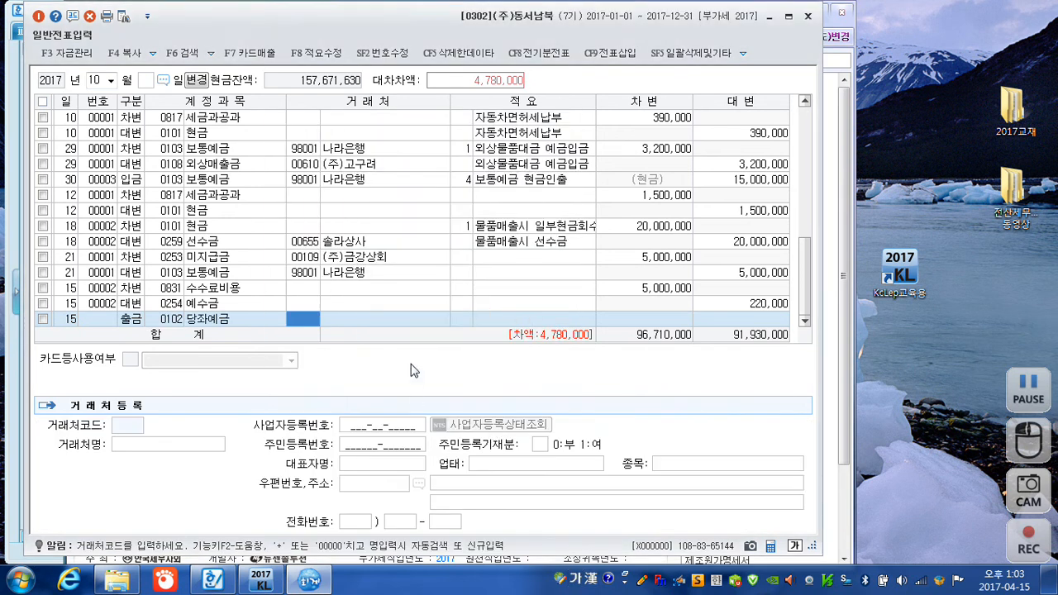
- Make the October 15 당좌예금 line a 대변 entry of 4,780,000, without a 거래처 or 적요
{"action": "key", "text": "Left"}
{"action": "key", "text": "Left"}
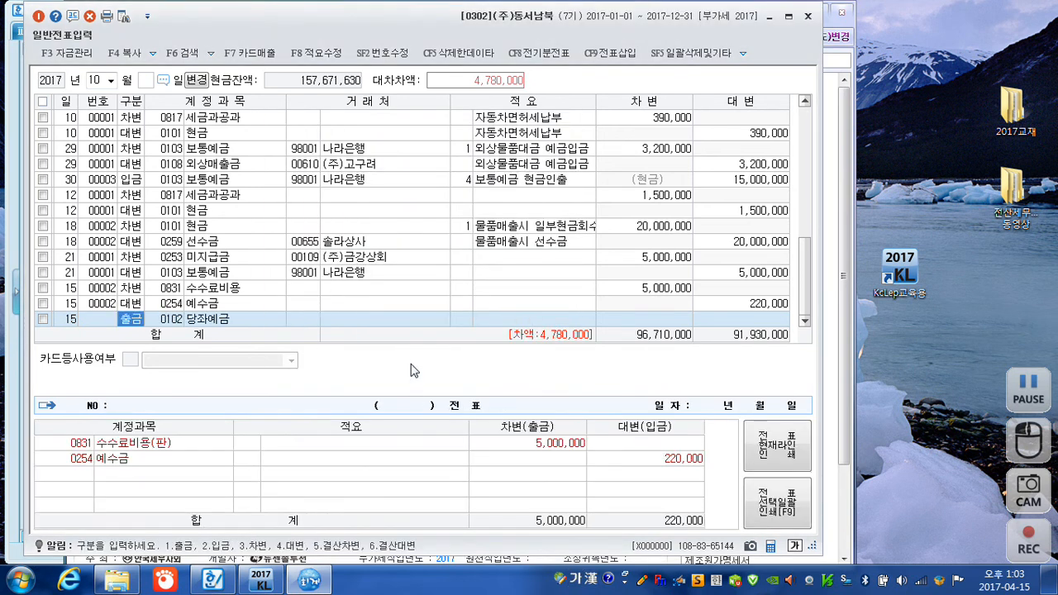
{"action": "type", "text": "4"}
{"action": "key", "text": "Return"}
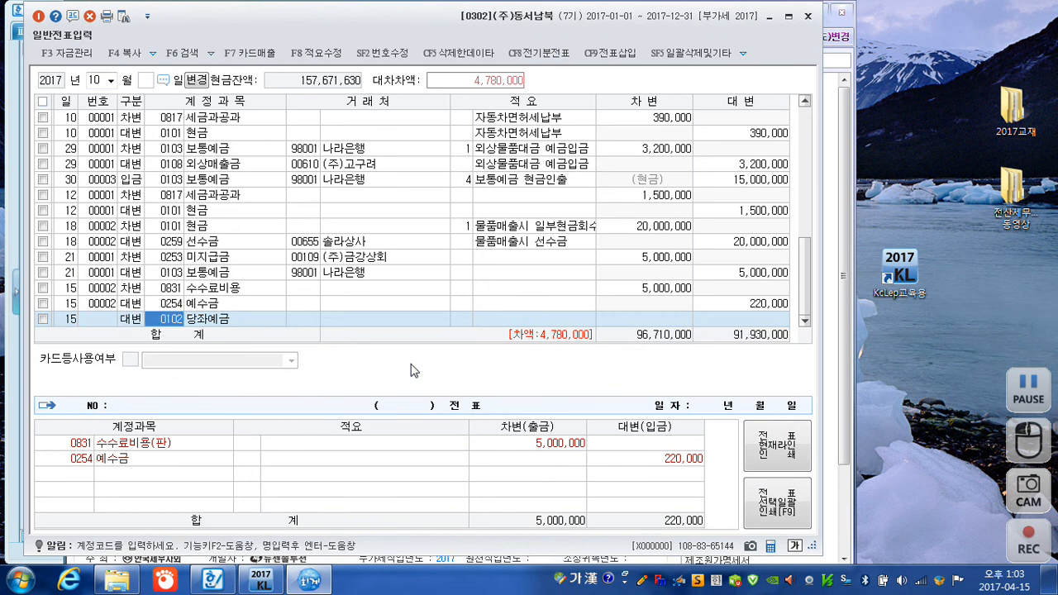
{"action": "key", "text": "Return"}
{"action": "key", "text": "Return"}
{"action": "key", "text": "Return"}
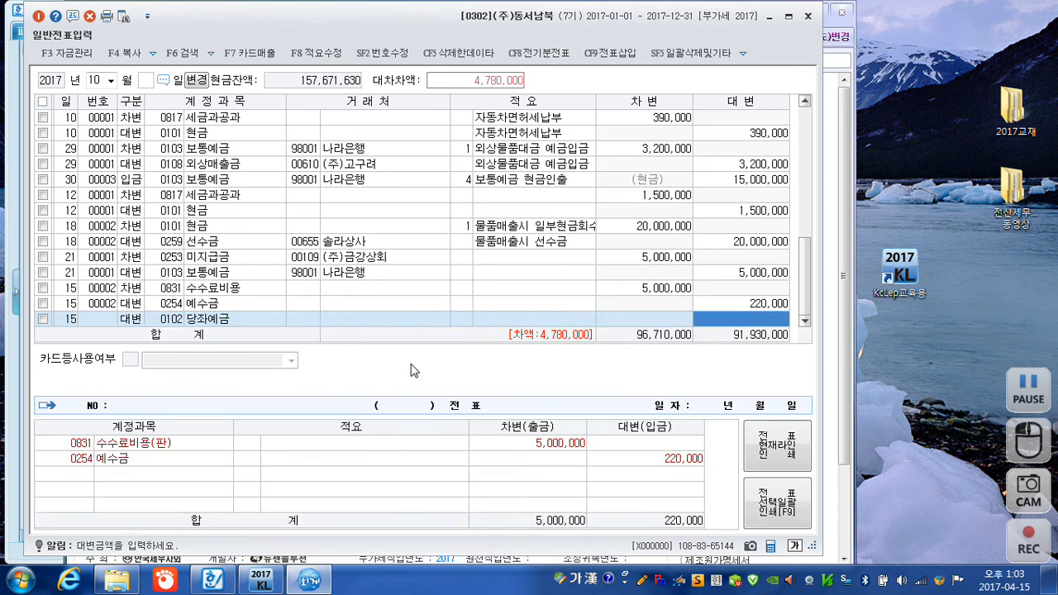
{"action": "type", "text": "4780000"}
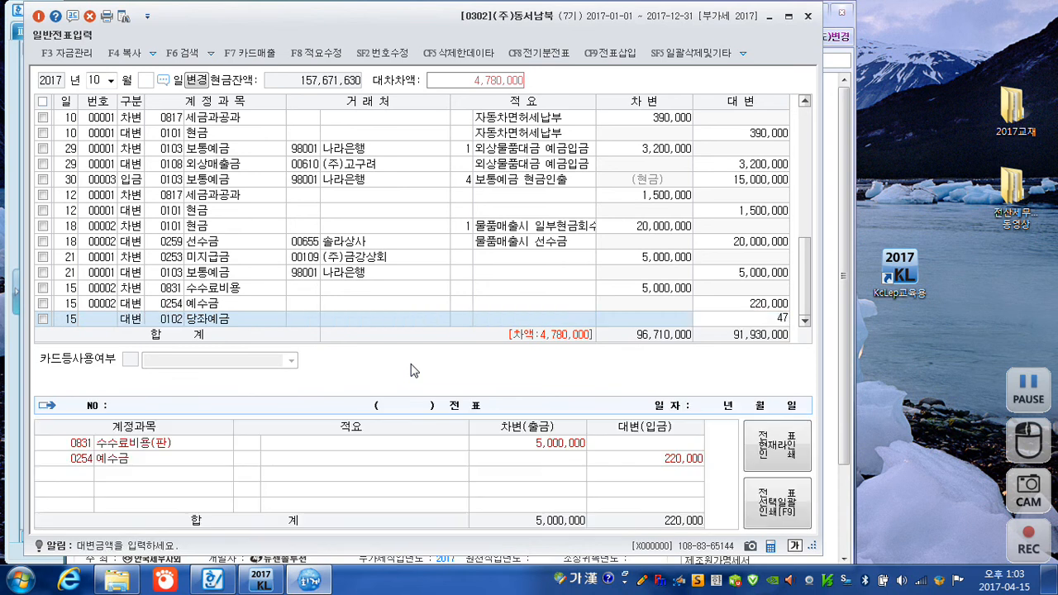
{"action": "key", "text": "Return"}
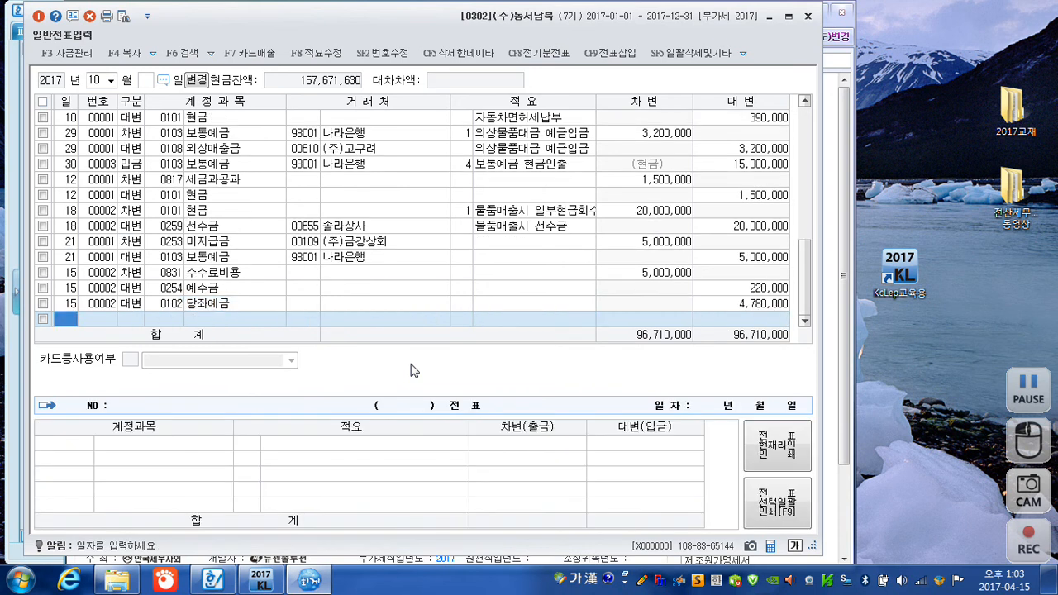
{"action": "left_click", "coordinate": [730, 302]}
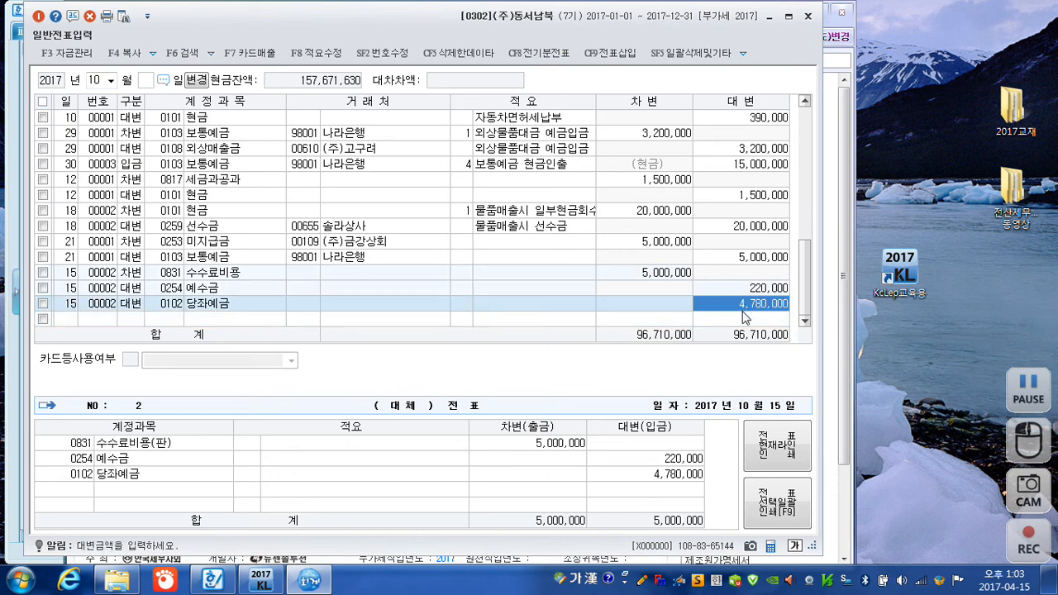
{"action": "key", "text": "Return"}
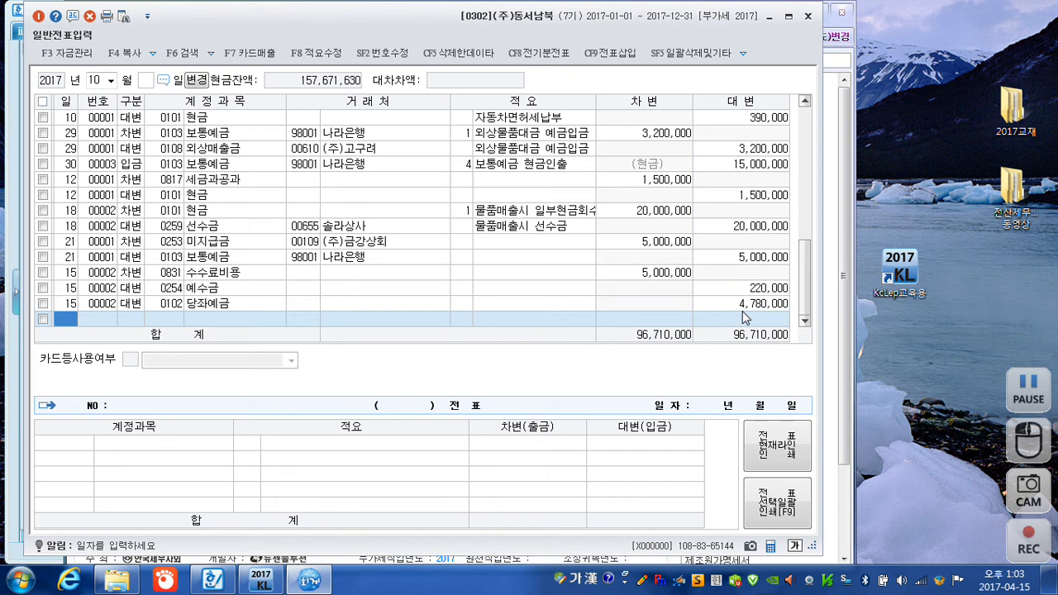
- Switch the voucher entry to month 11 and start a new line dated the 1st
{"action": "key", "text": "Escape"}
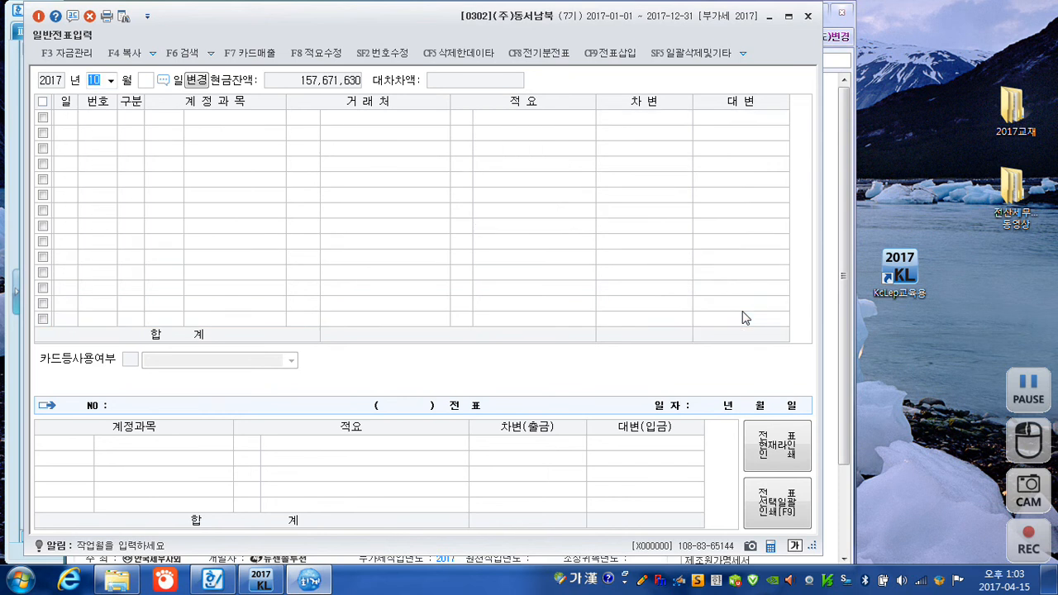
{"action": "type", "text": "11"}
{"action": "key", "text": "Return"}
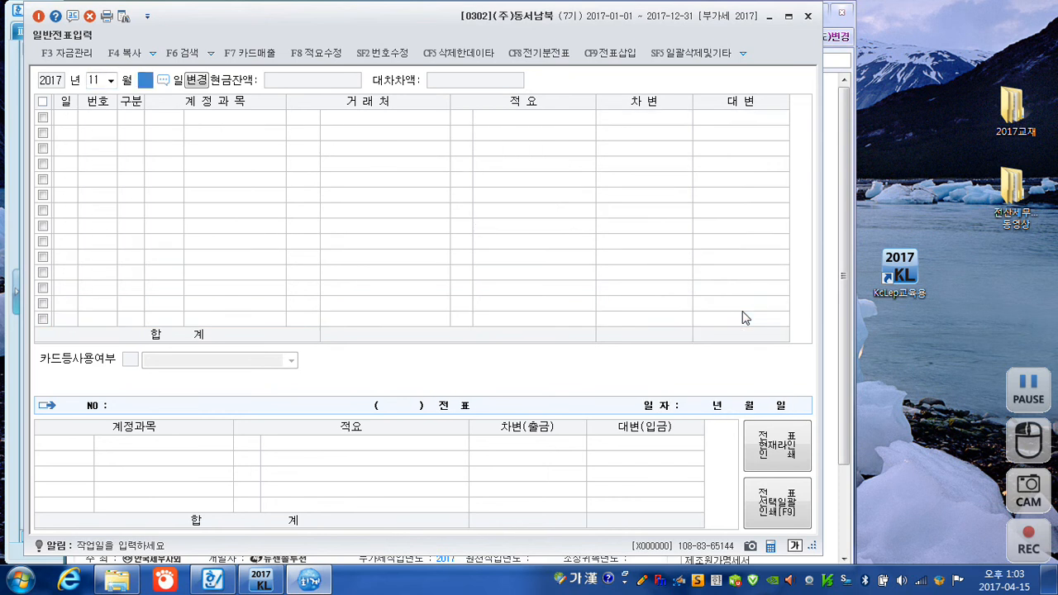
{"action": "type", "text": "1"}
{"action": "key", "text": "Return"}
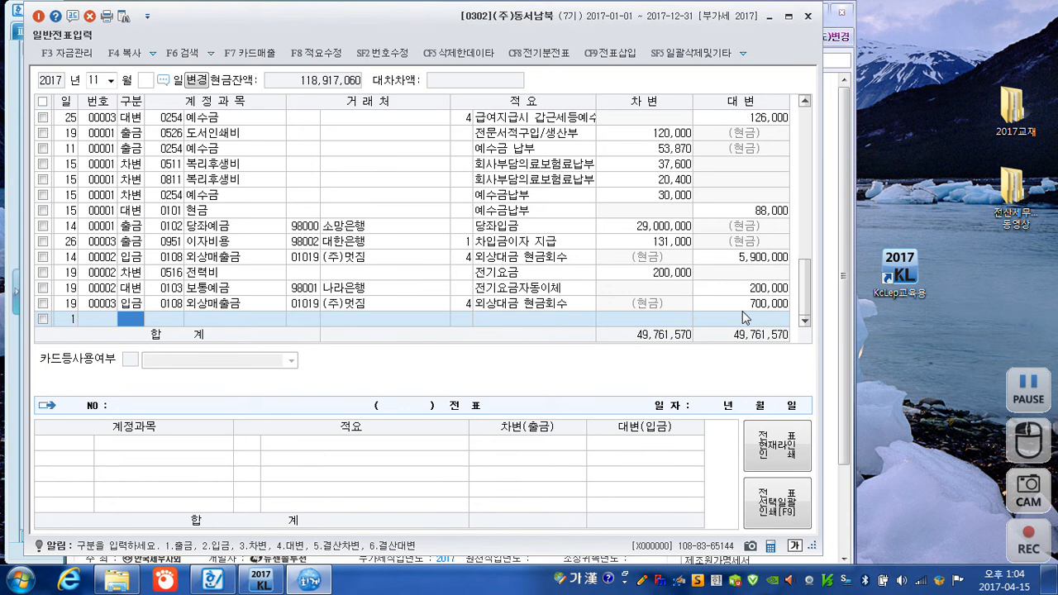
- Fill the November 1 line as a 차변 entry of 20,000,000 to 0232 임차보증금 with 거래처 00103 백두무역, without a 적요
{"action": "type", "text": "3임차"}
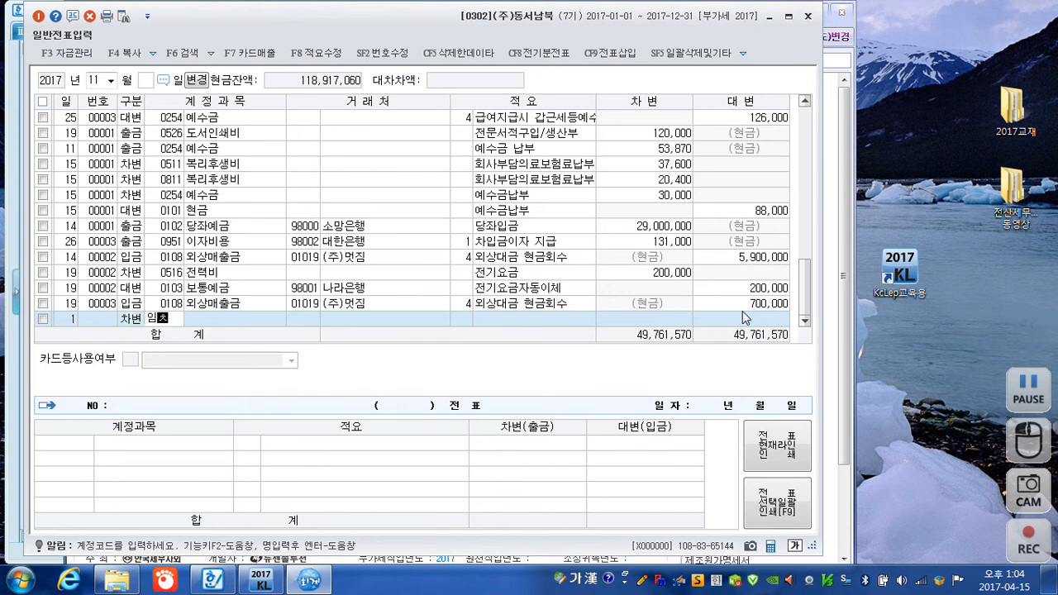
{"action": "key", "text": "Return"}
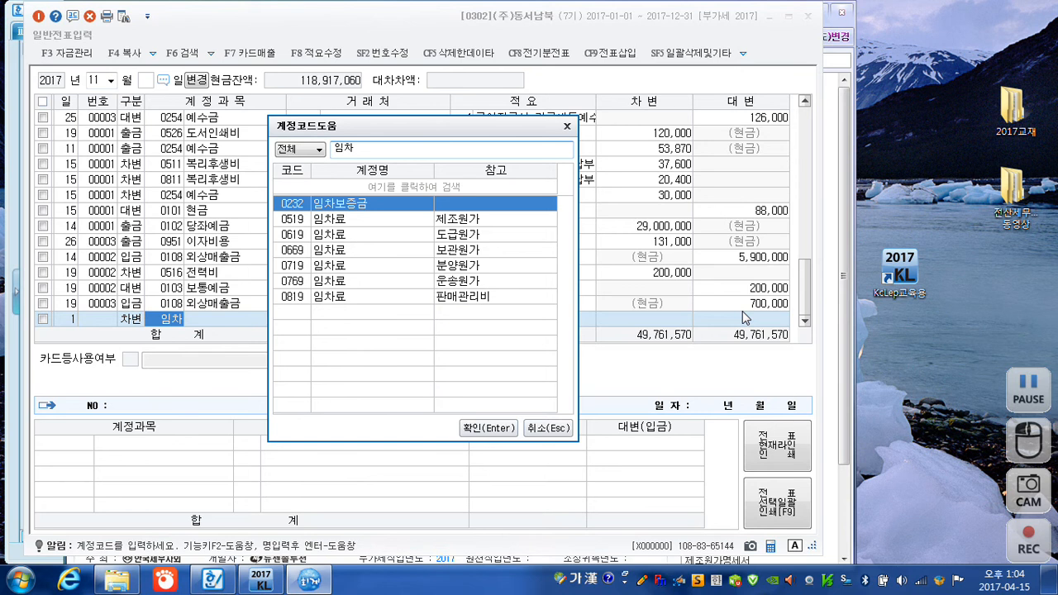
{"action": "key", "text": "Return"}
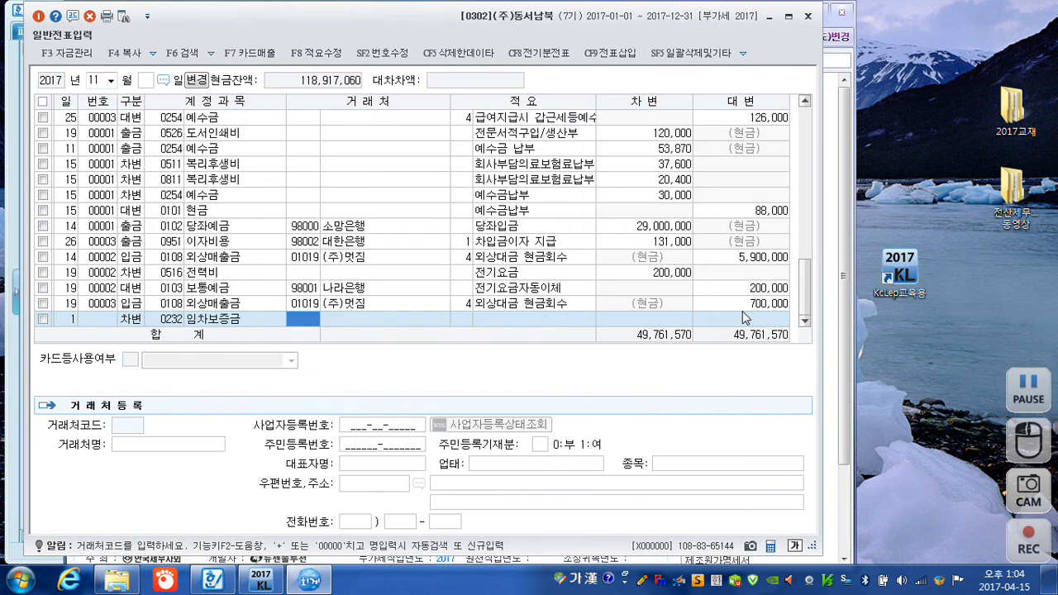
{"action": "type", "text": "백두"}
{"action": "key", "text": "Return"}
{"action": "key", "text": "Return"}
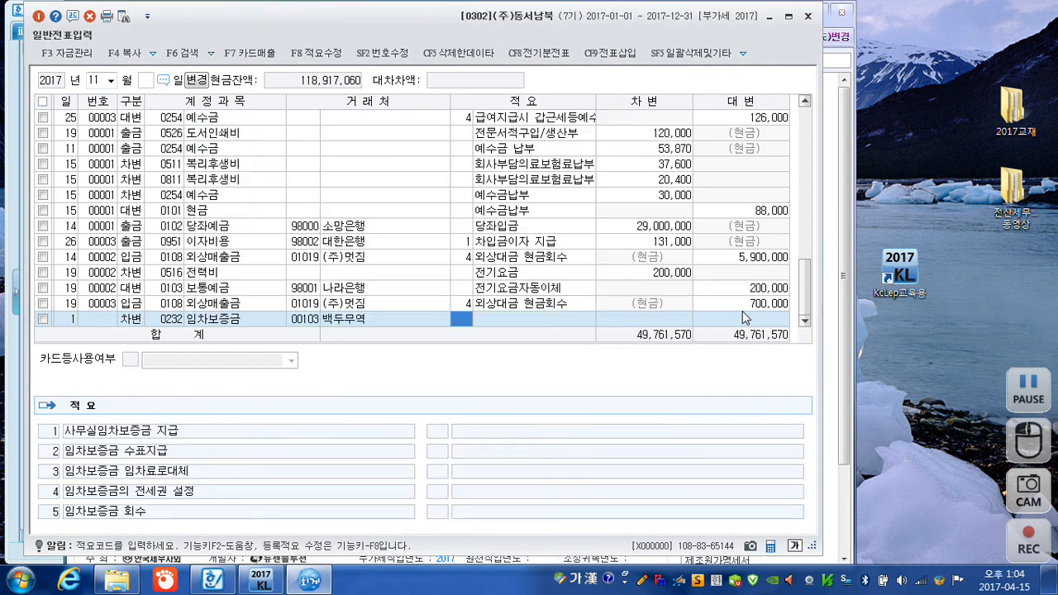
{"action": "key", "text": "Return"}
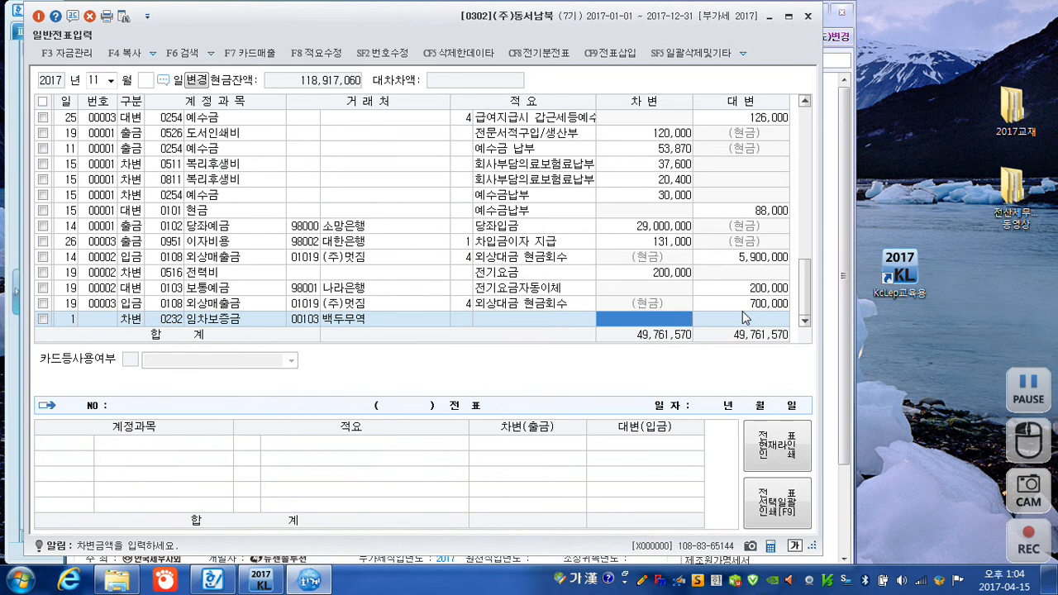
{"action": "type", "text": "20000000"}
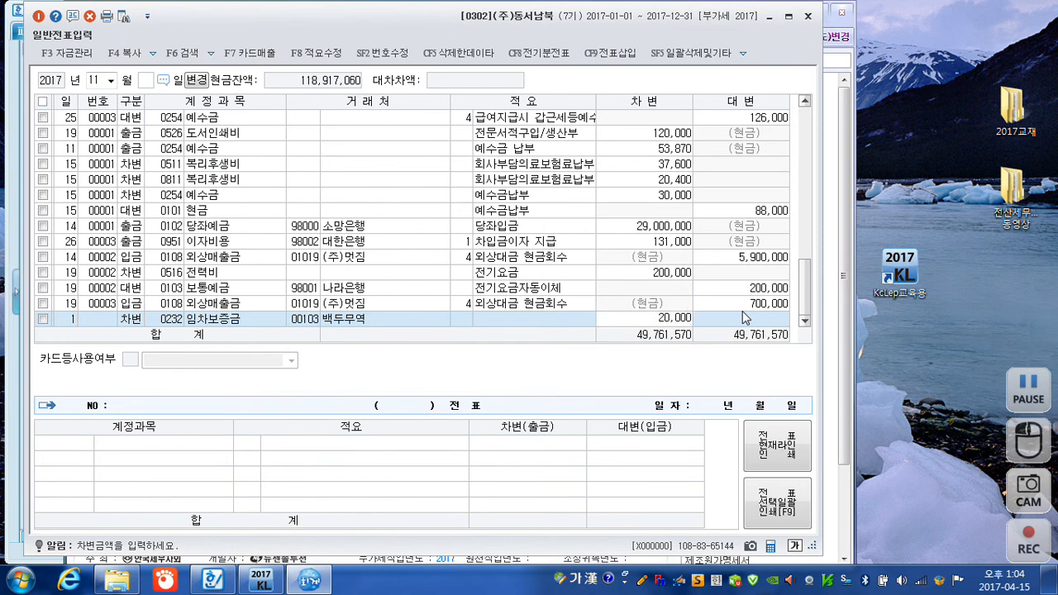
{"action": "key", "text": "Return"}
- Add a November 1 차변 line to 0133 선급비용 for 12,000,000 with 거래처 00103 백두무역, without a 적요
{"action": "key", "text": "Return"}
{"action": "type", "text": "3"}
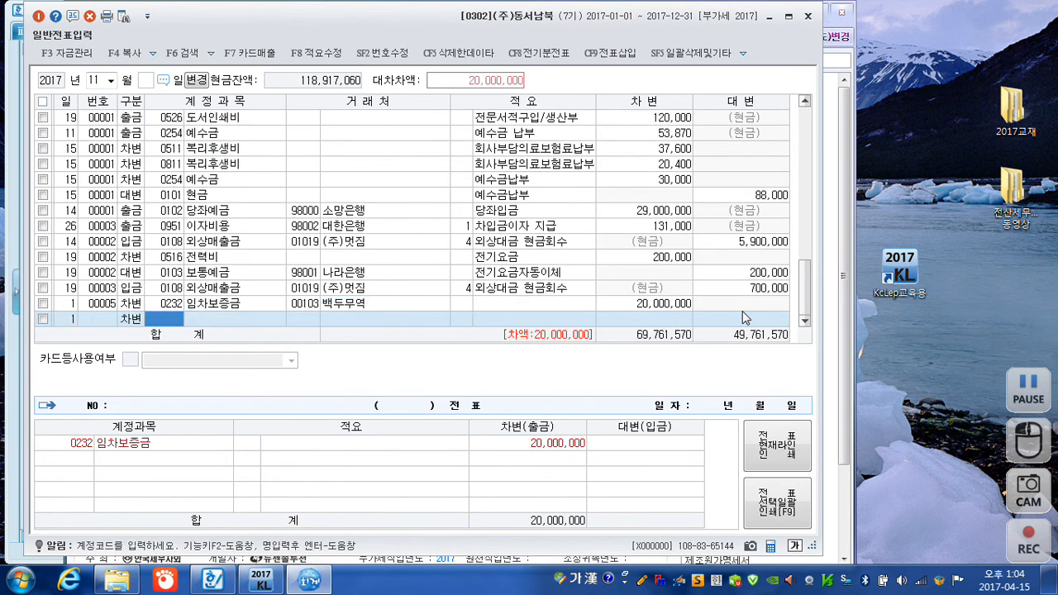
{"action": "type", "text": "선급"}
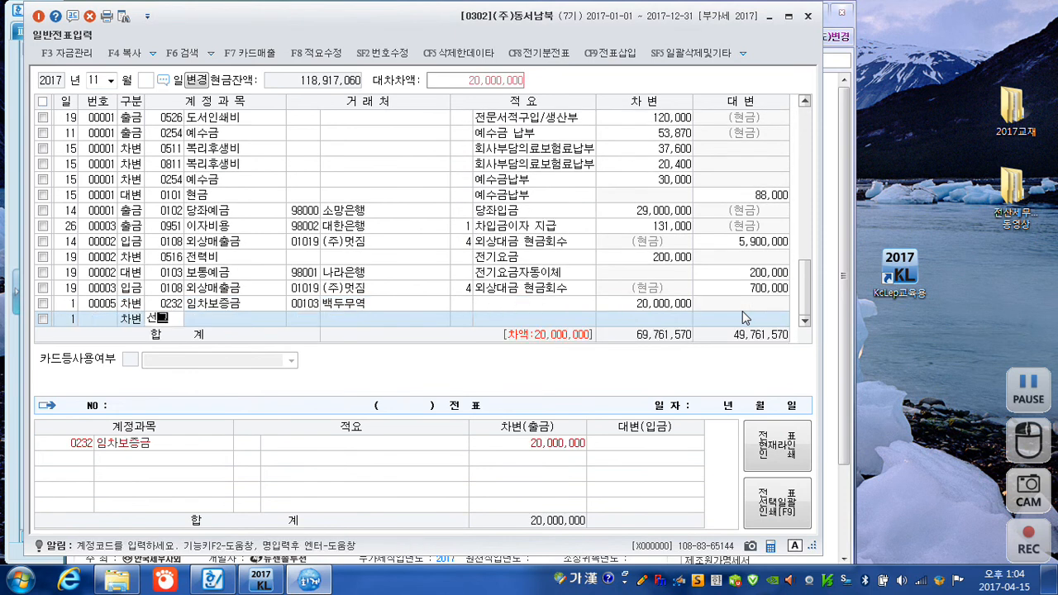
{"action": "key", "text": "Return"}
{"action": "key", "text": "Return"}
{"action": "type", "text": "103"}
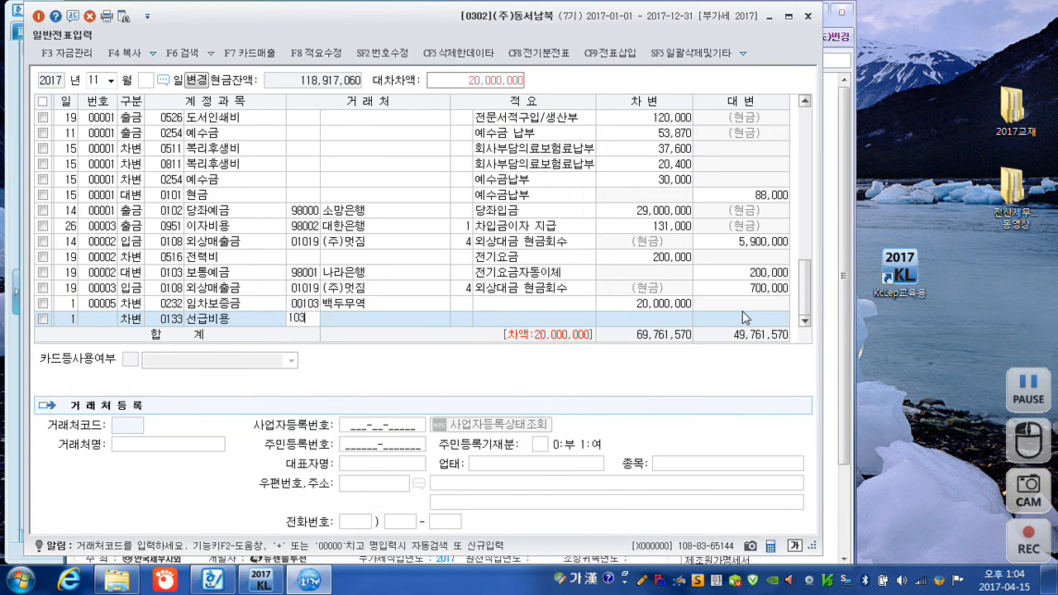
{"action": "key", "text": "Return"}
{"action": "key", "text": "Return"}
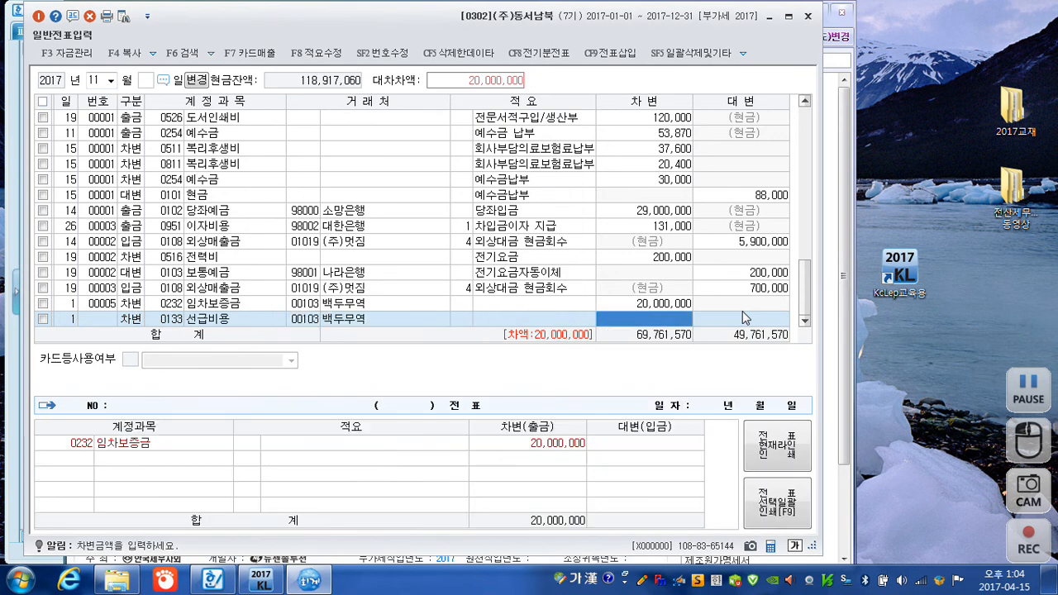
{"action": "type", "text": "12000000"}
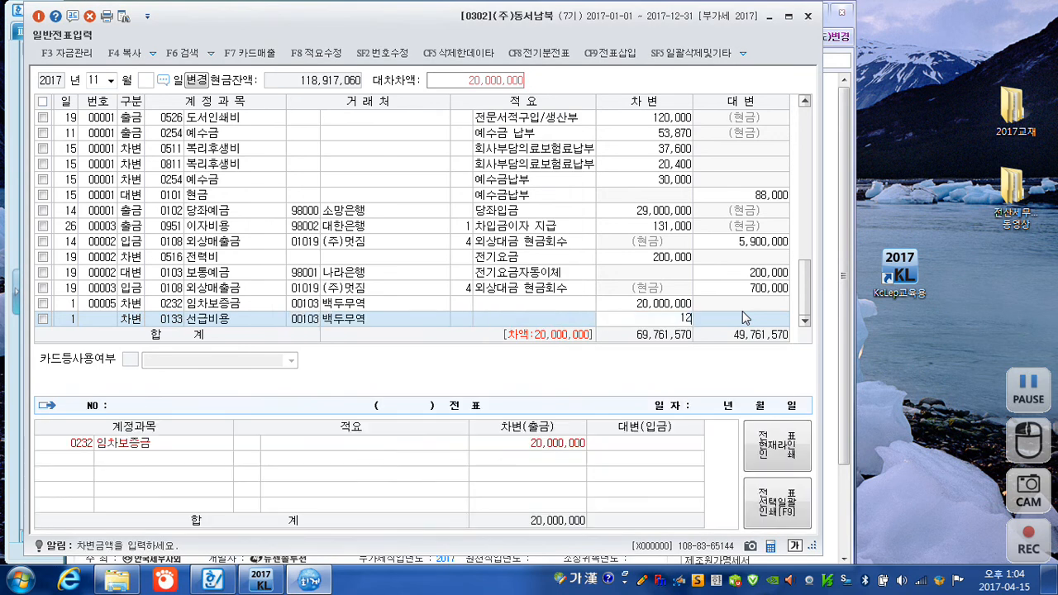
{"action": "key", "text": "Return"}
- Balance the November 1 voucher with a 대변 line to 0102 당좌예금 for 32,000,000
{"action": "type", "text": "4"}
{"action": "key", "text": "Return"}
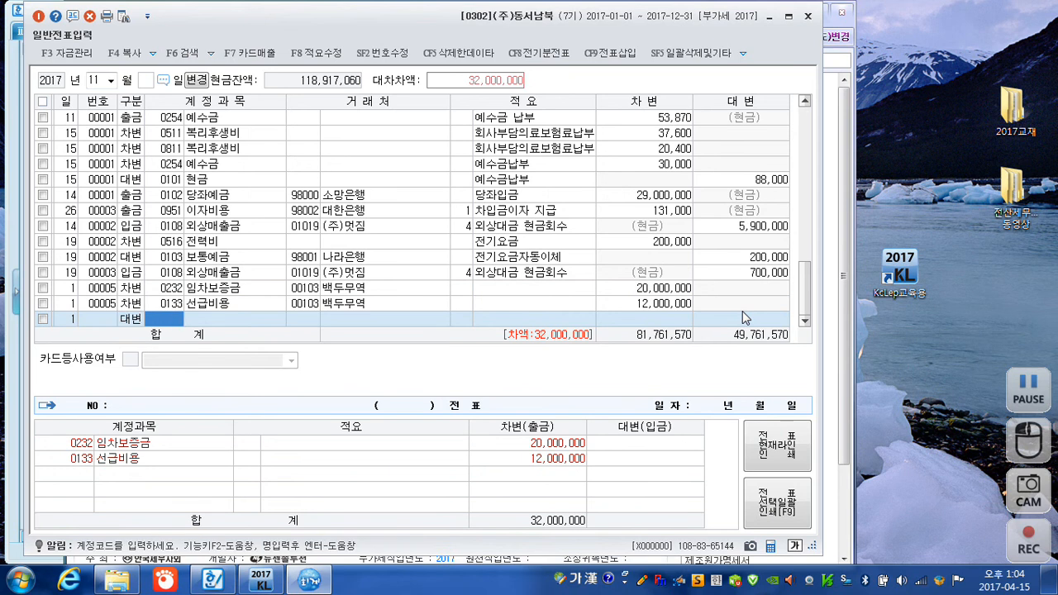
{"action": "type", "text": "102"}
{"action": "key", "text": "Return"}
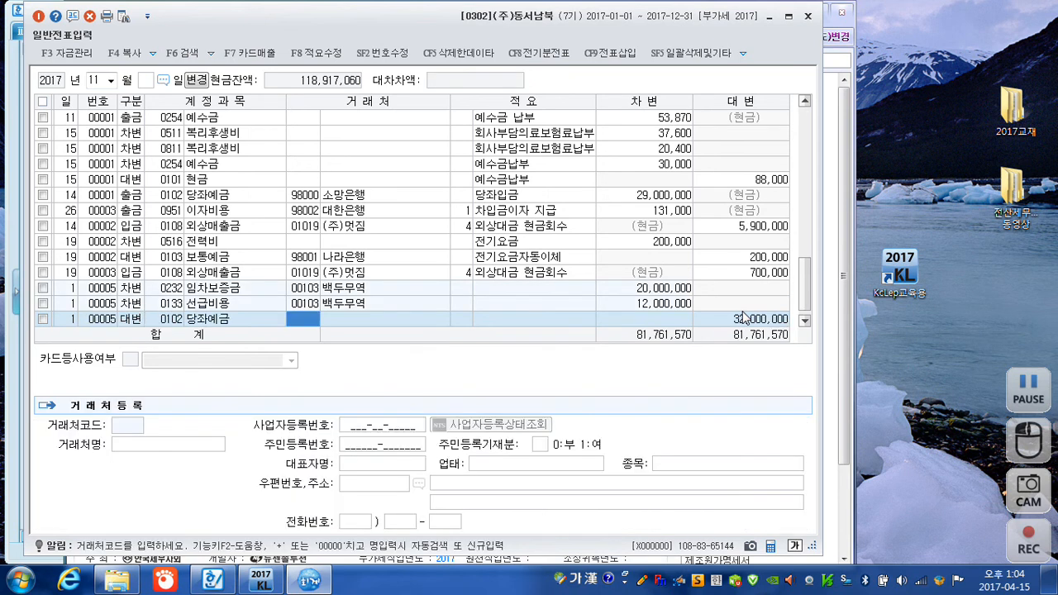
{"action": "left_click", "coordinate": [713, 320]}
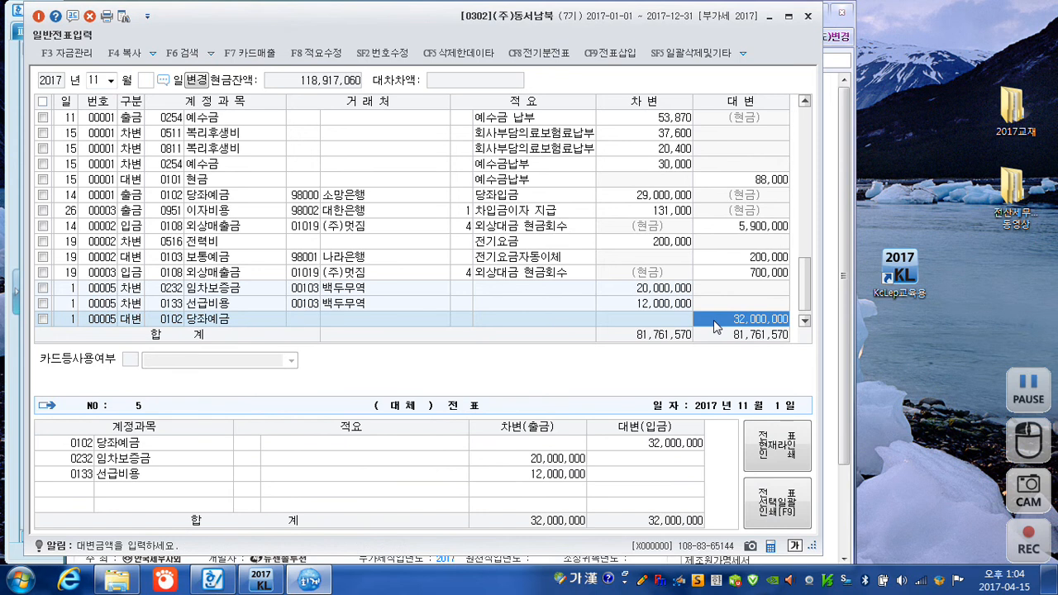
- Close 일반전표입력 and open 매입매출전표입력 with a new line dated September 15
{"action": "left_click", "coordinate": [808, 17]}
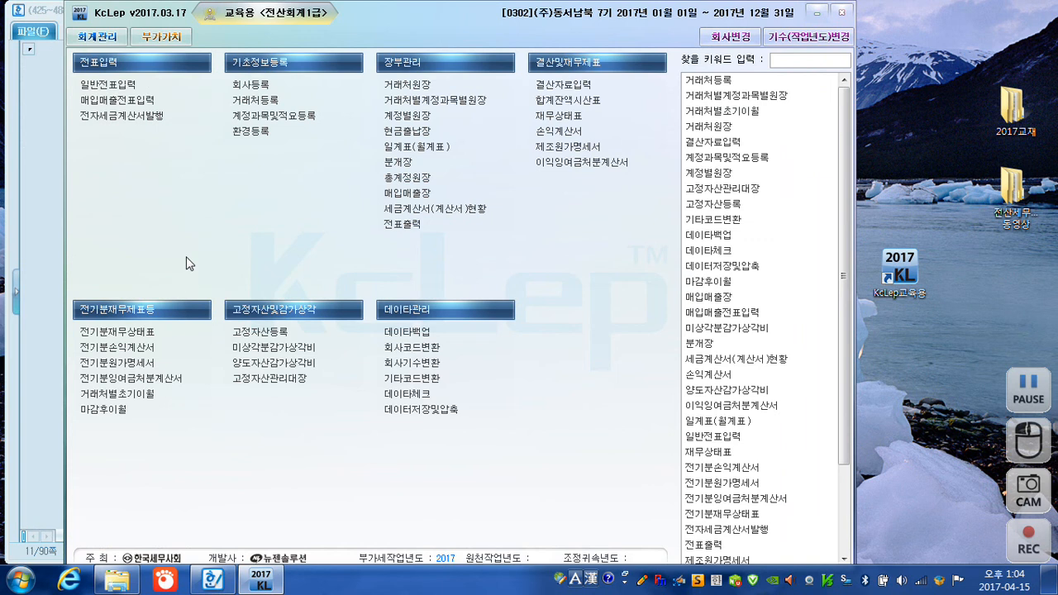
{"action": "left_click", "coordinate": [119, 104]}
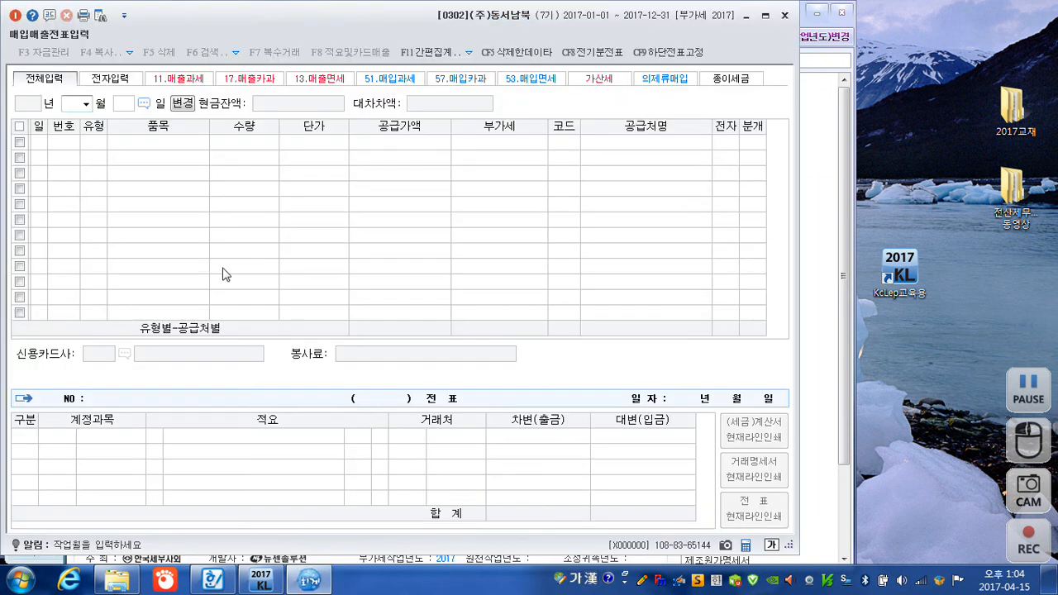
{"action": "type", "text": "09"}
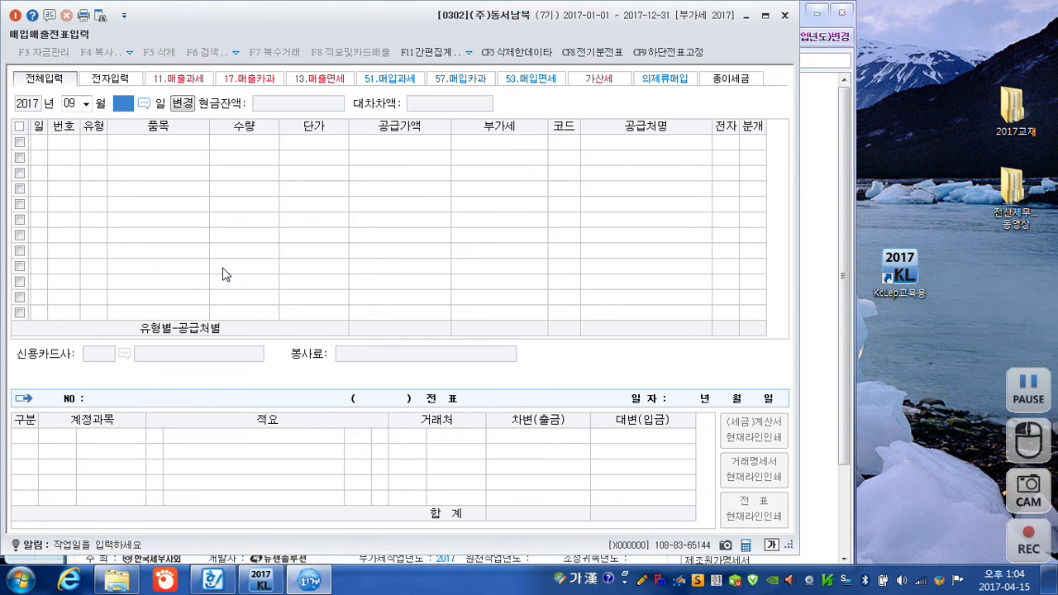
{"action": "key", "text": "Return"}
{"action": "type", "text": "15"}
{"action": "key", "text": "Return"}
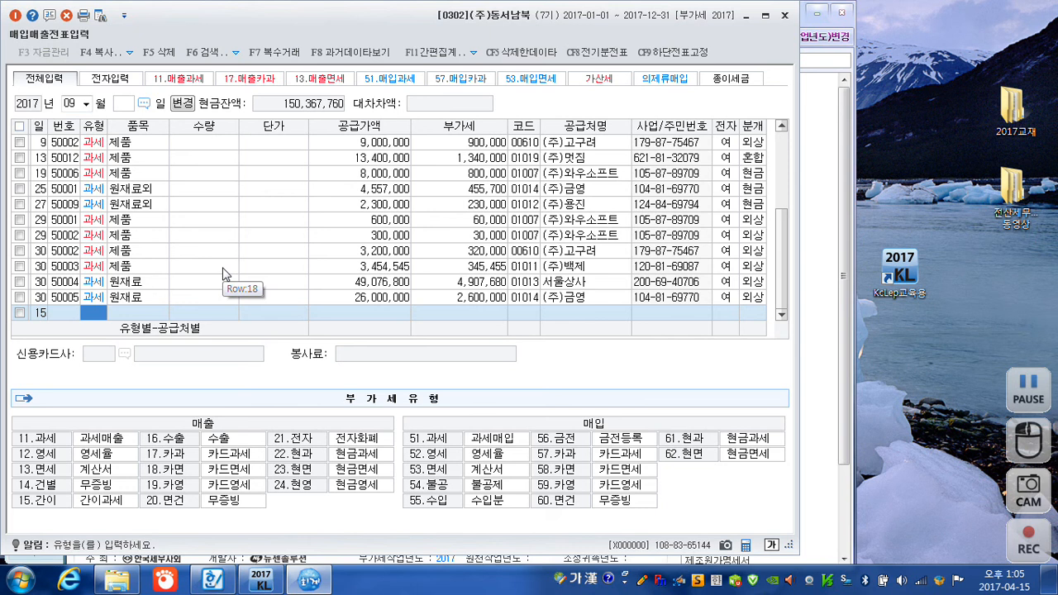
- Set the September 15 line to sales type 11 과세 with 품목 제품 and 공급가액 20,000,000, leaving 수량 and 단가 blank
{"action": "type", "text": "11"}
{"action": "key", "text": "Return"}
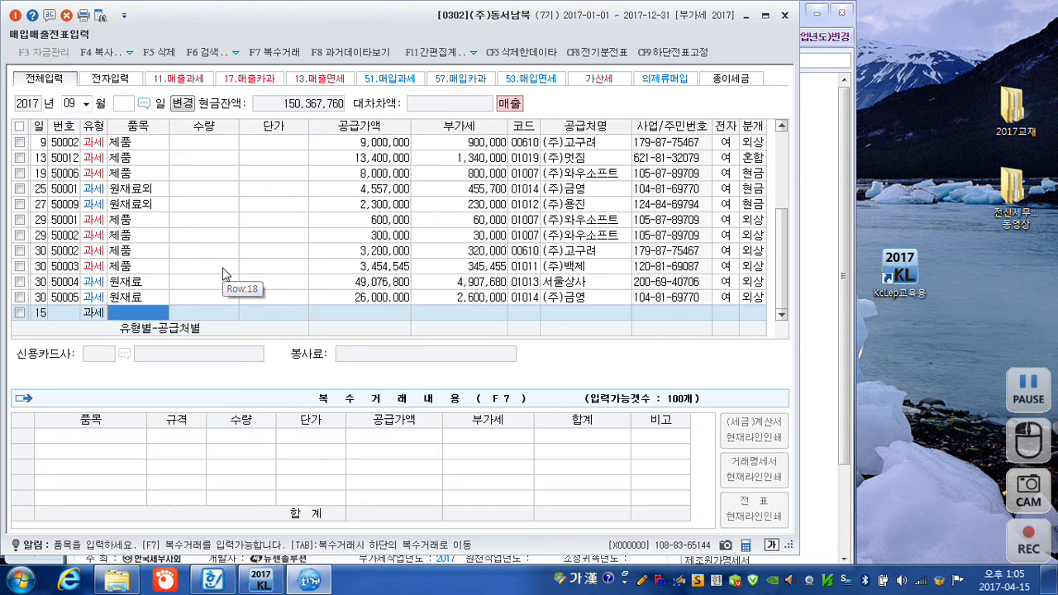
{"action": "type", "text": "제품"}
{"action": "key", "text": "Return"}
{"action": "key", "text": "Return"}
{"action": "key", "text": "Return"}
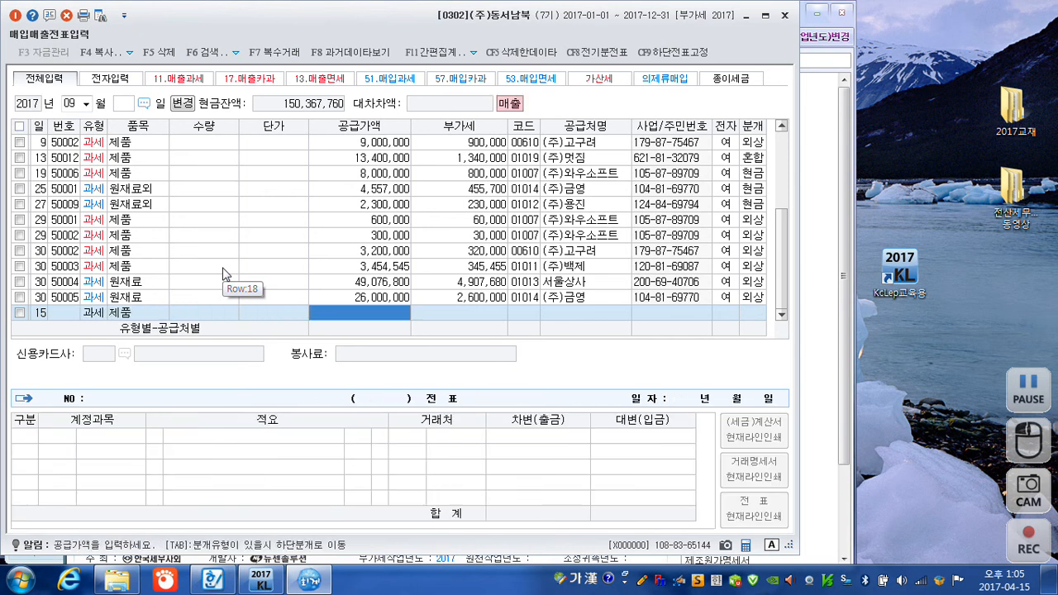
{"action": "type", "text": "20000000"}
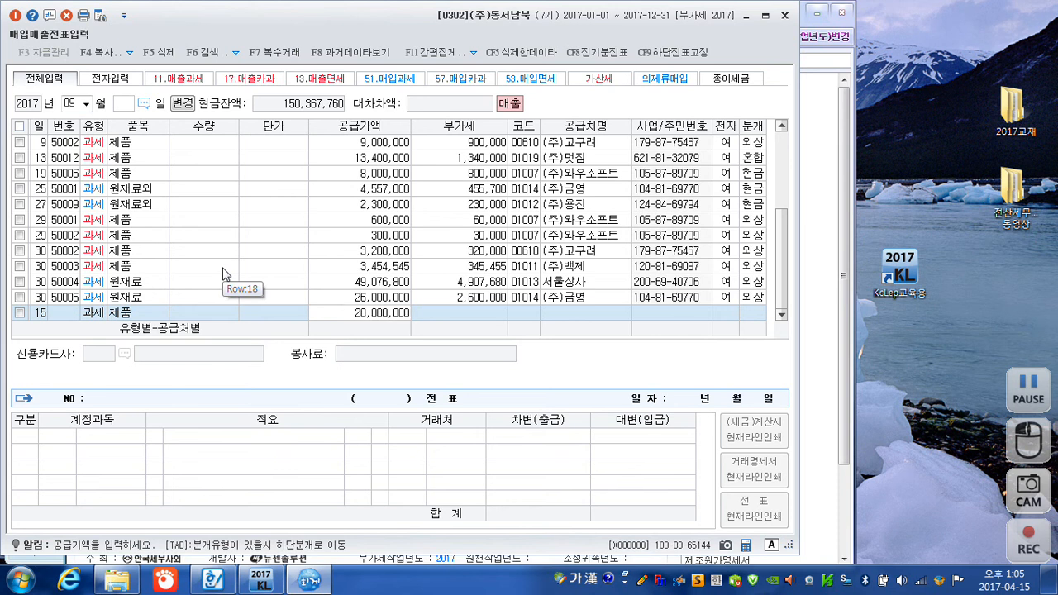
{"action": "key", "text": "Return"}
{"action": "key", "text": "Return"}
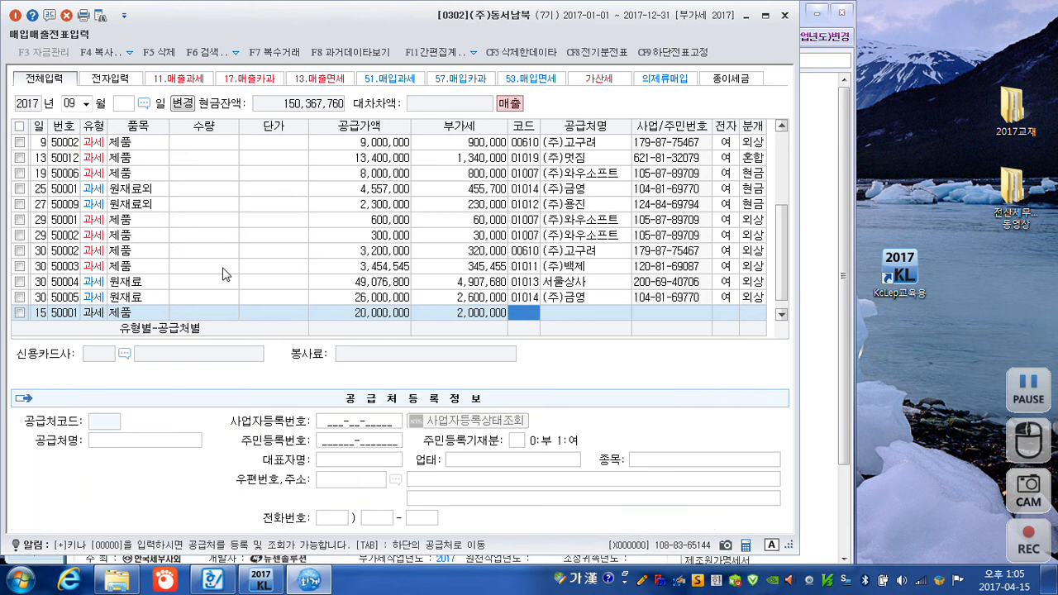
- Set the September 15 sales line's 공급처 to 00104 (주)소봉, with 전자 여 and 분개 혼합
{"action": "type", "text": "소봉"}
{"action": "key", "text": "Return"}
{"action": "key", "text": "Return"}
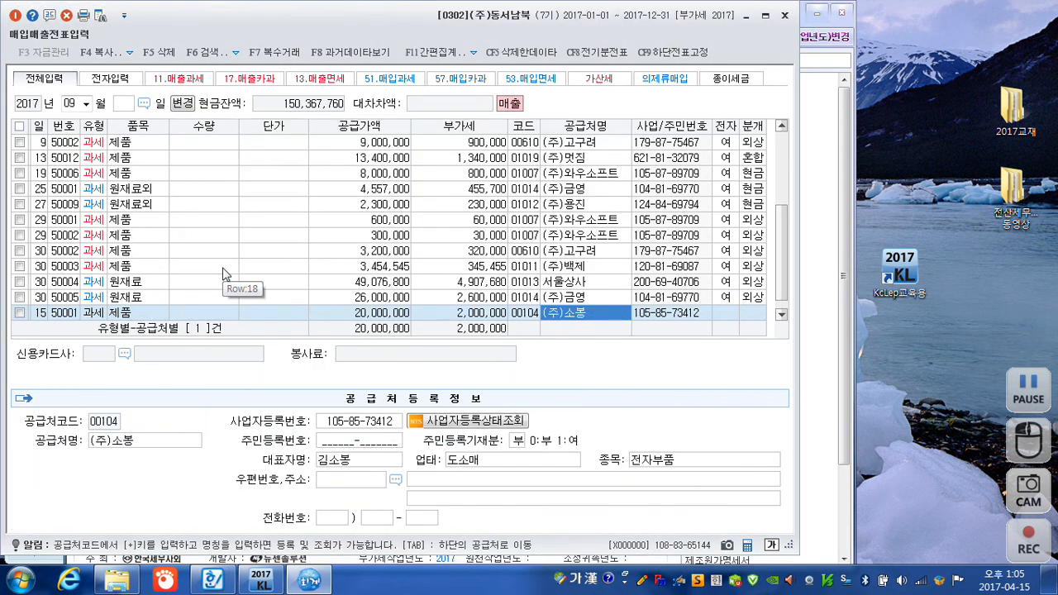
{"action": "key", "text": "1"}
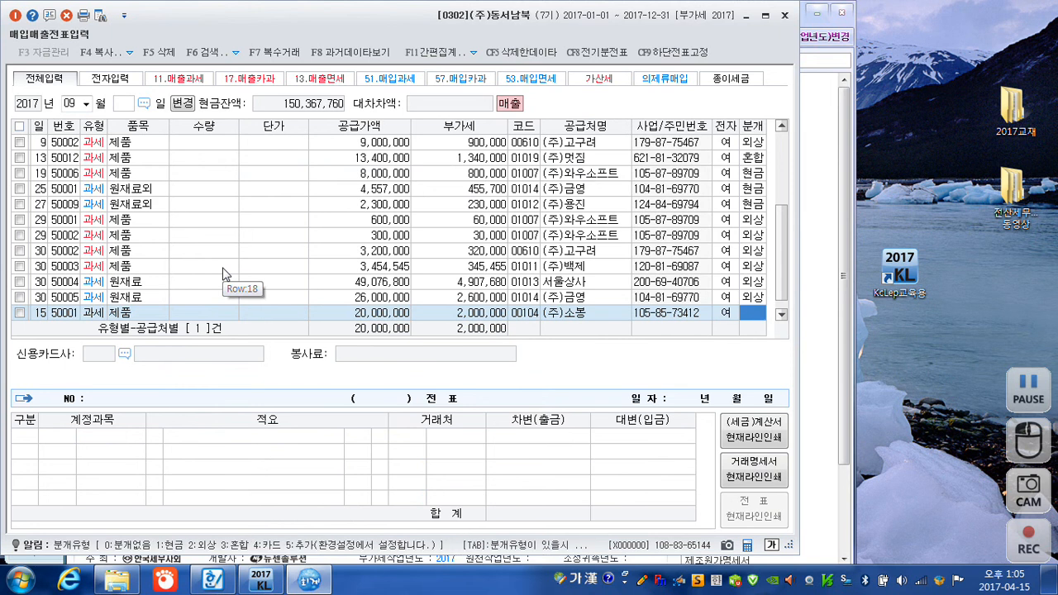
{"action": "key", "text": "3"}
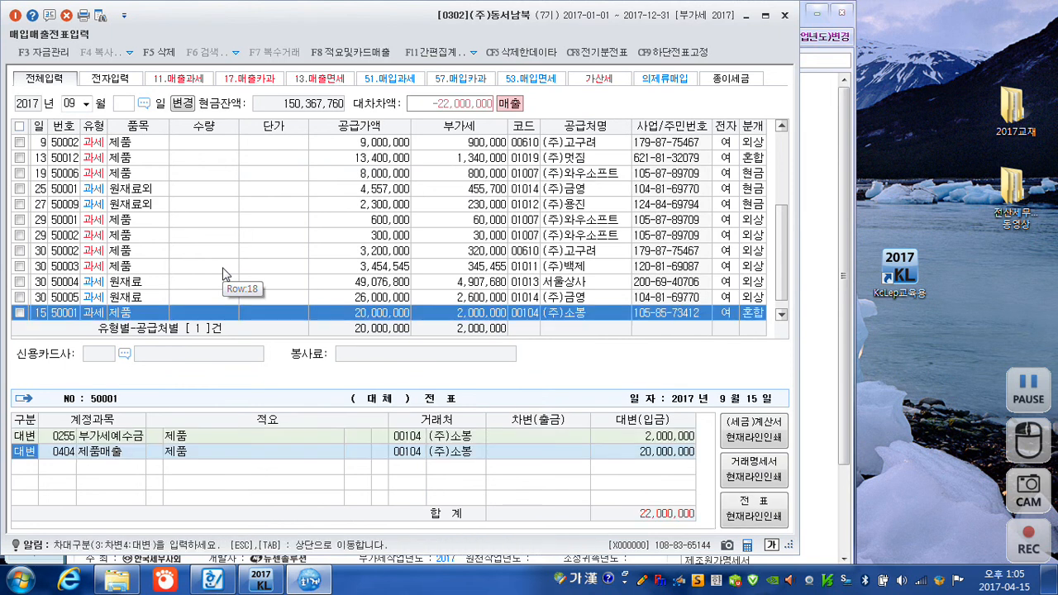
- Keep the two 대변 lines of the September 15 voucher and add a 차변 line to 0110 받을어음
{"action": "key", "text": "Return"}
{"action": "key", "text": "Return"}
{"action": "key", "text": "Return"}
{"action": "key", "text": "Return"}
{"action": "key", "text": "Return"}
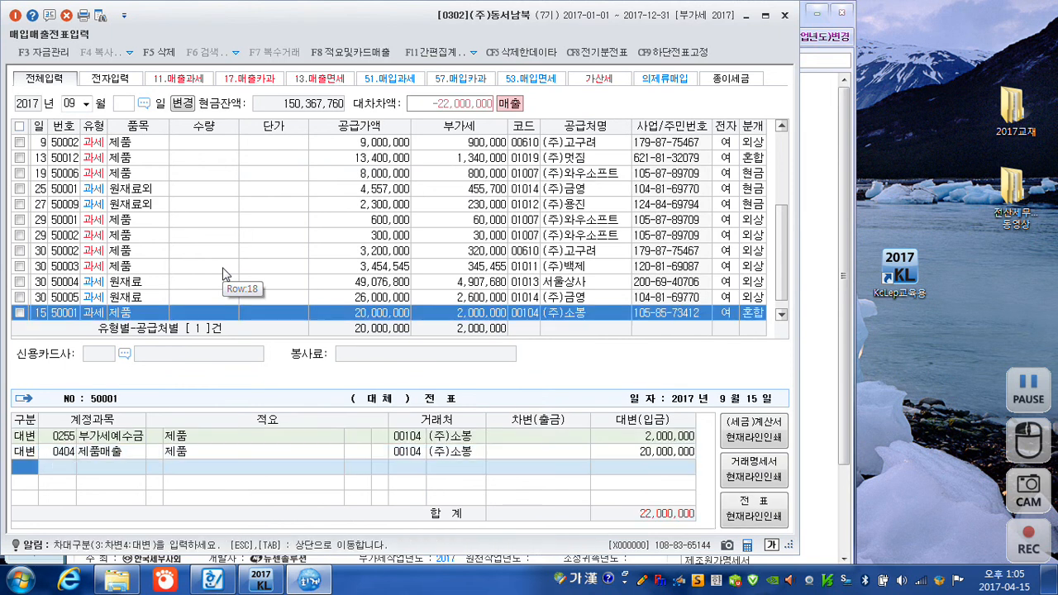
{"action": "key", "text": "3"}
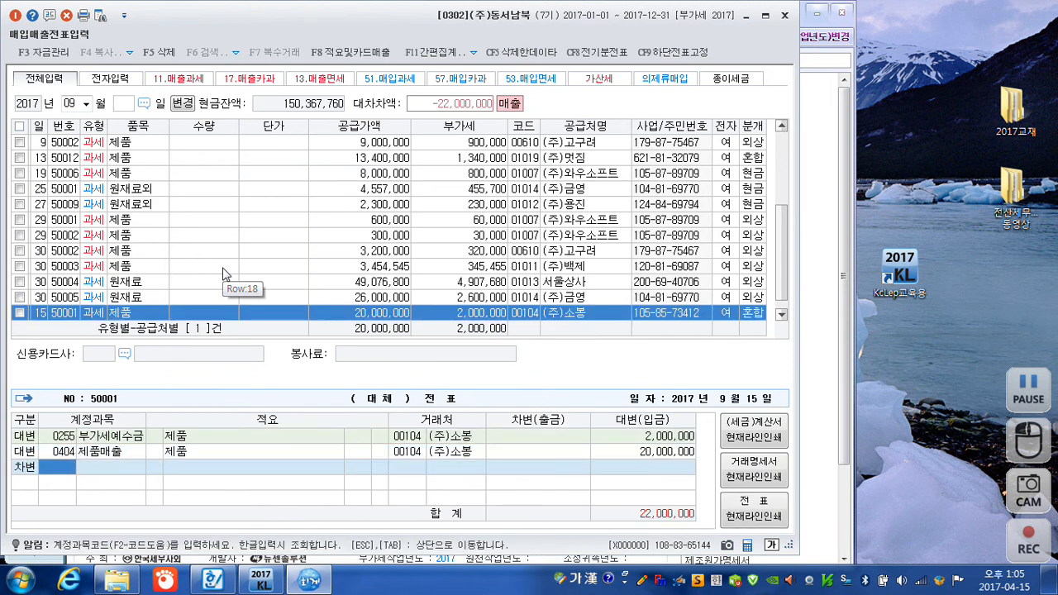
{"action": "type", "text": "110"}
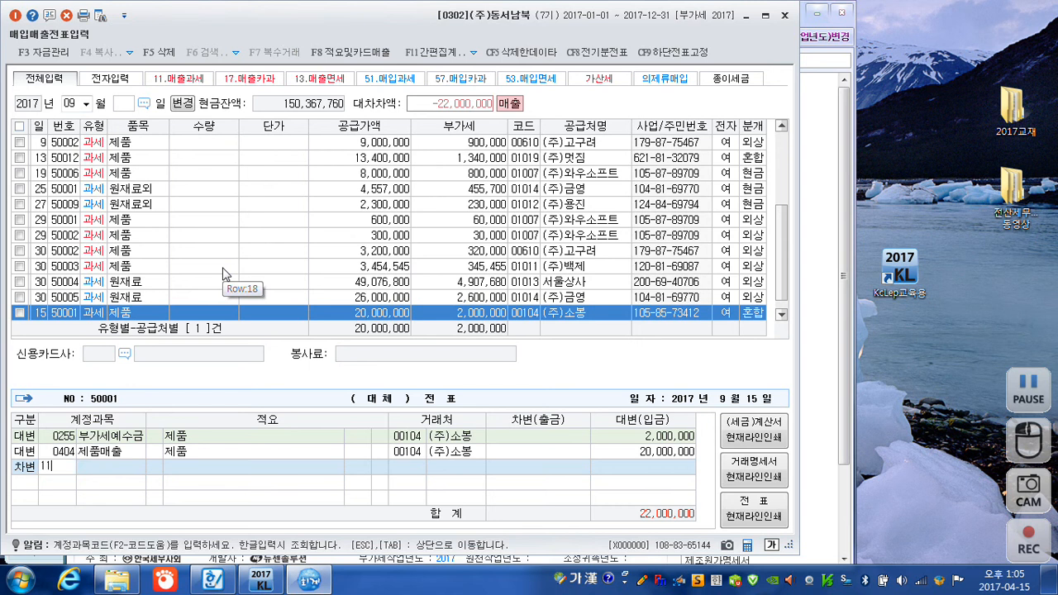
{"action": "key", "text": "Return"}
{"action": "key", "text": "Return"}
{"action": "key", "text": "Return"}
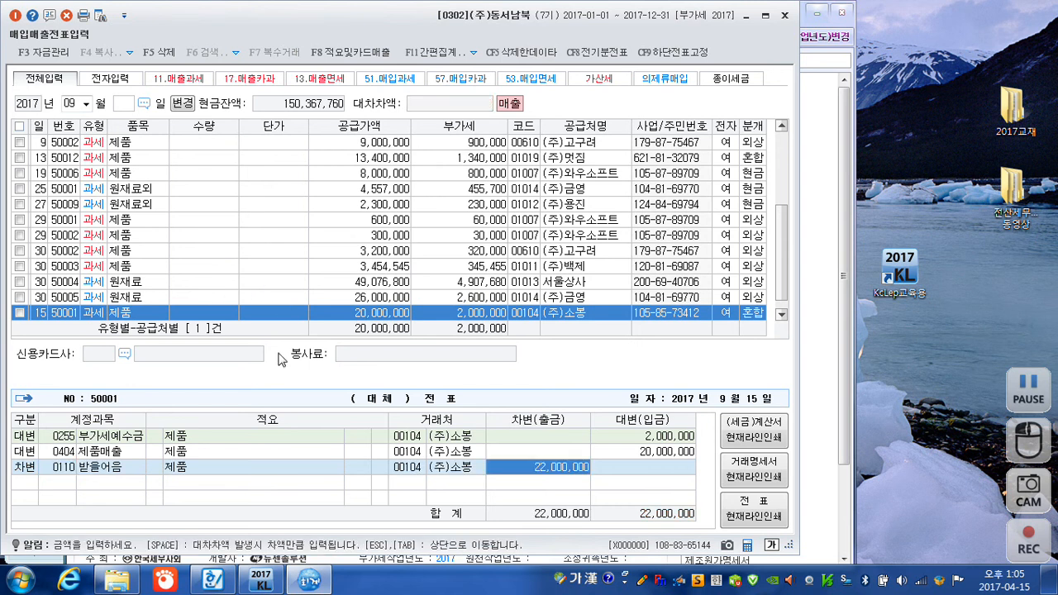
- Change the 받을어음 line's 거래처 to 00105 (주)안동 and set its 차변 amount to 5,000,000
{"action": "left_click", "coordinate": [396, 467]}
{"action": "type", "text": "안동"}
{"action": "key", "text": "Return"}
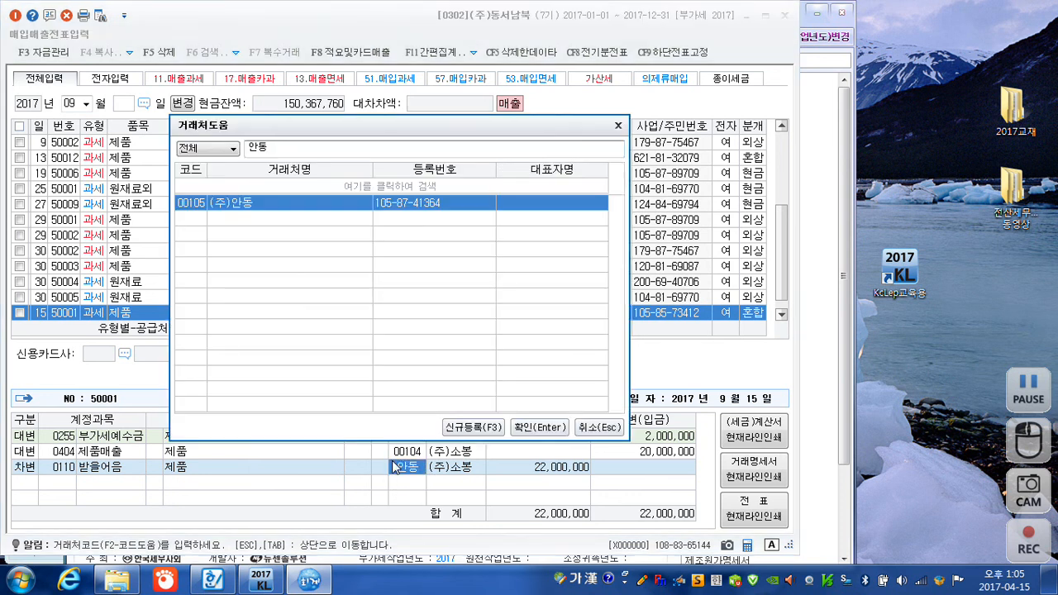
{"action": "key", "text": "Return"}
{"action": "key", "text": "Return"}
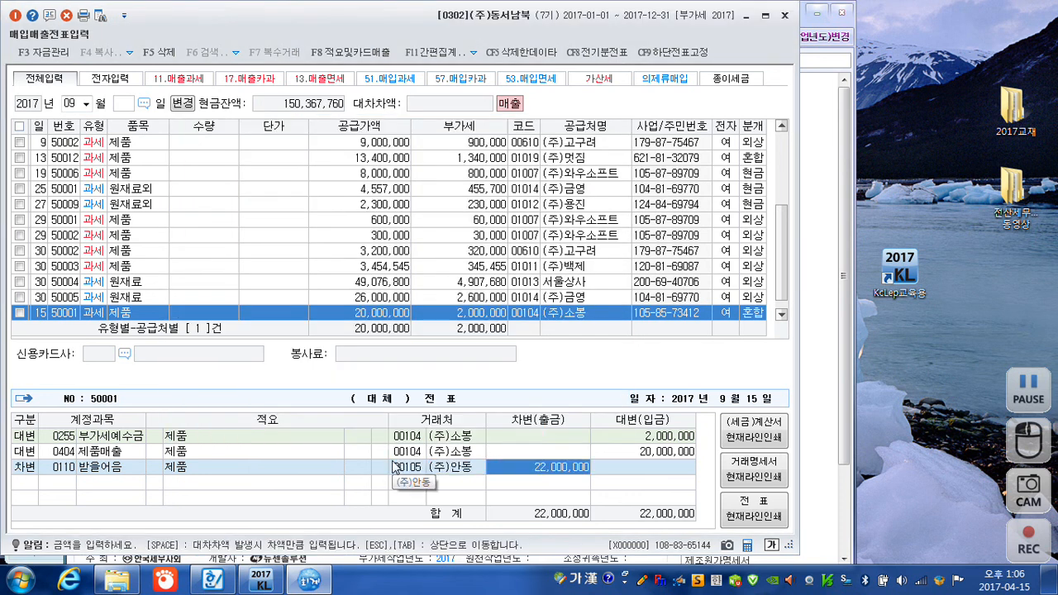
{"action": "type", "text": "5000000"}
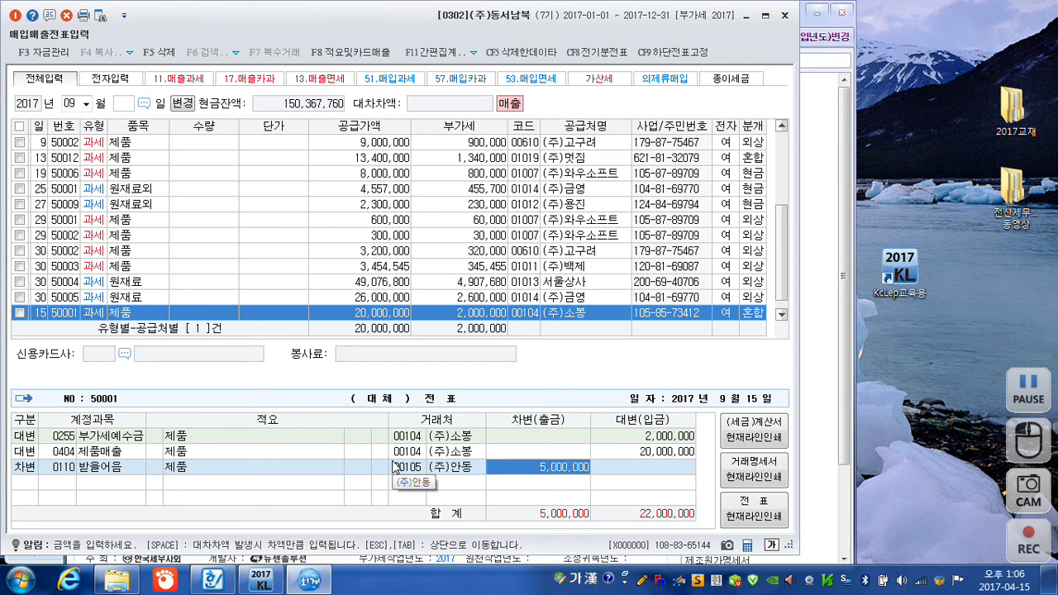
{"action": "key", "text": "Return"}
- Balance the September 15 voucher with a second 차변 line to 0110 받을어음 for 17,000,000 with (주)소봉, and review the saved entry
{"action": "type", "text": "3"}
{"action": "key", "text": "Return"}
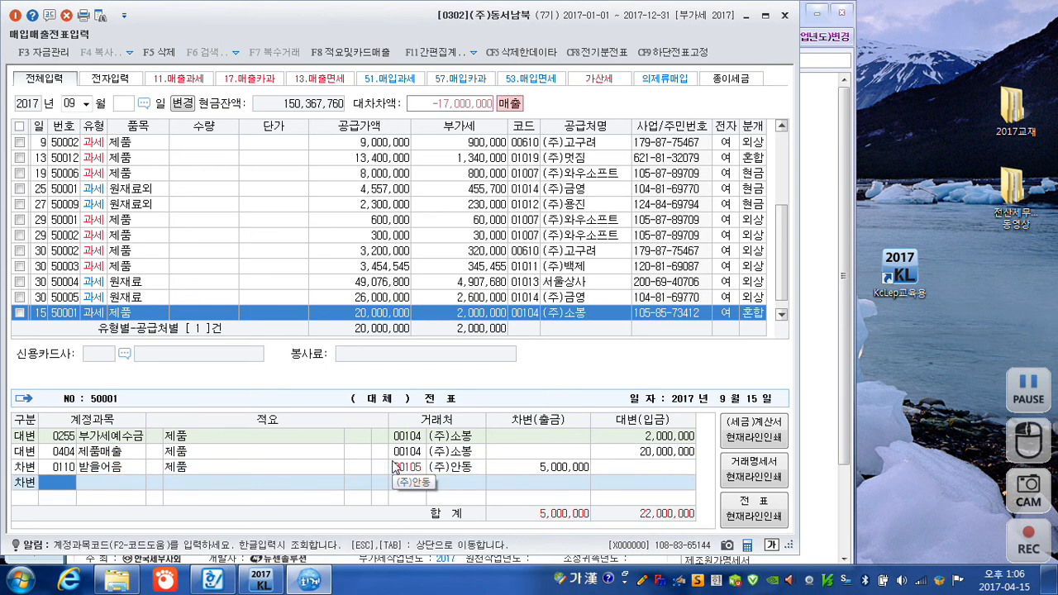
{"action": "type", "text": "110"}
{"action": "key", "text": "Return"}
{"action": "key", "text": "Return"}
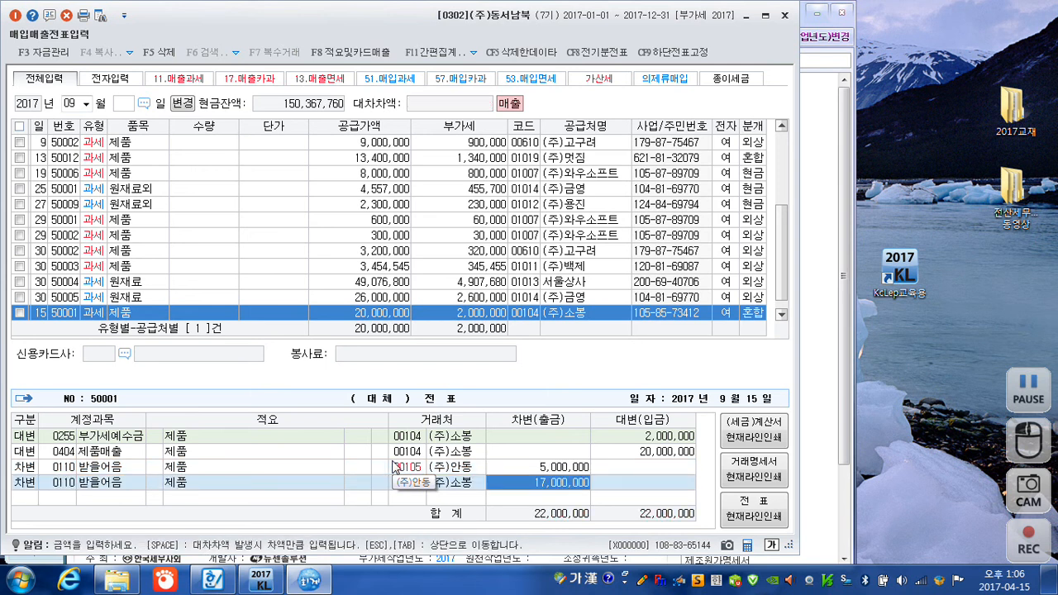
{"action": "key", "text": "Return"}
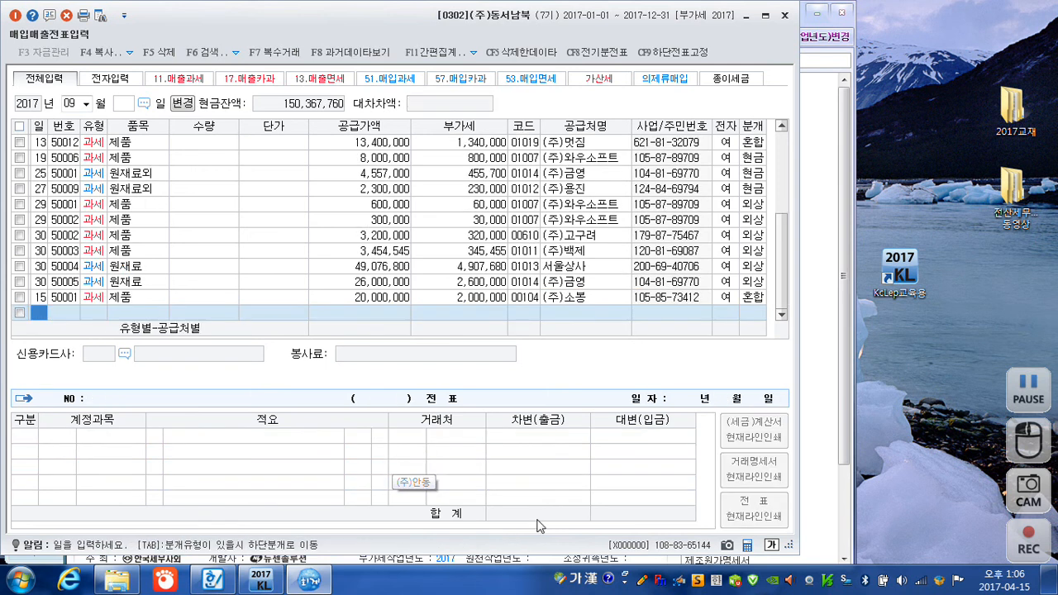
{"action": "left_click", "coordinate": [753, 298]}
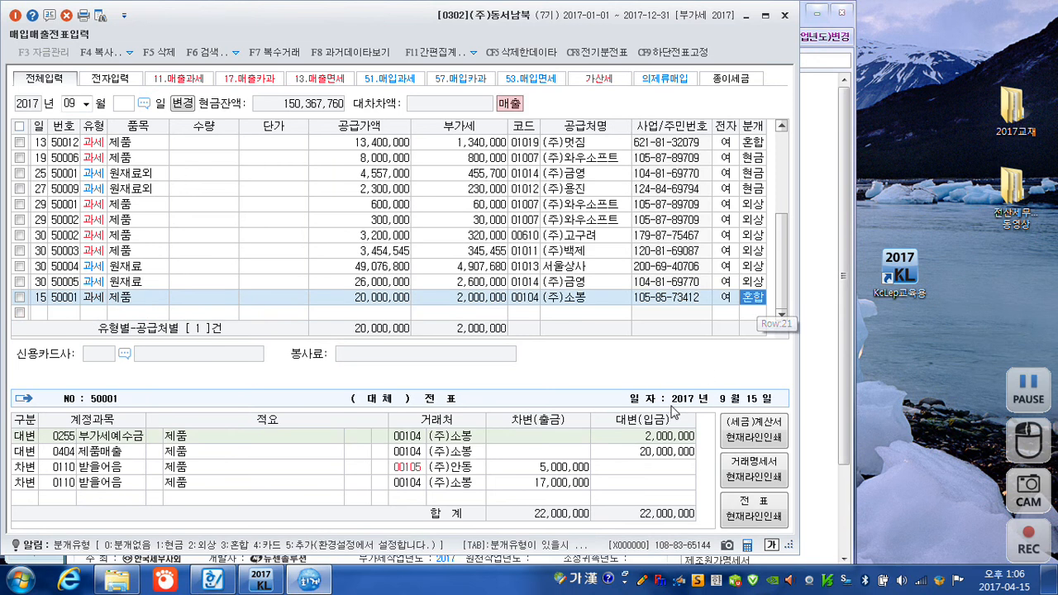
{"action": "left_click", "coordinate": [576, 483]}
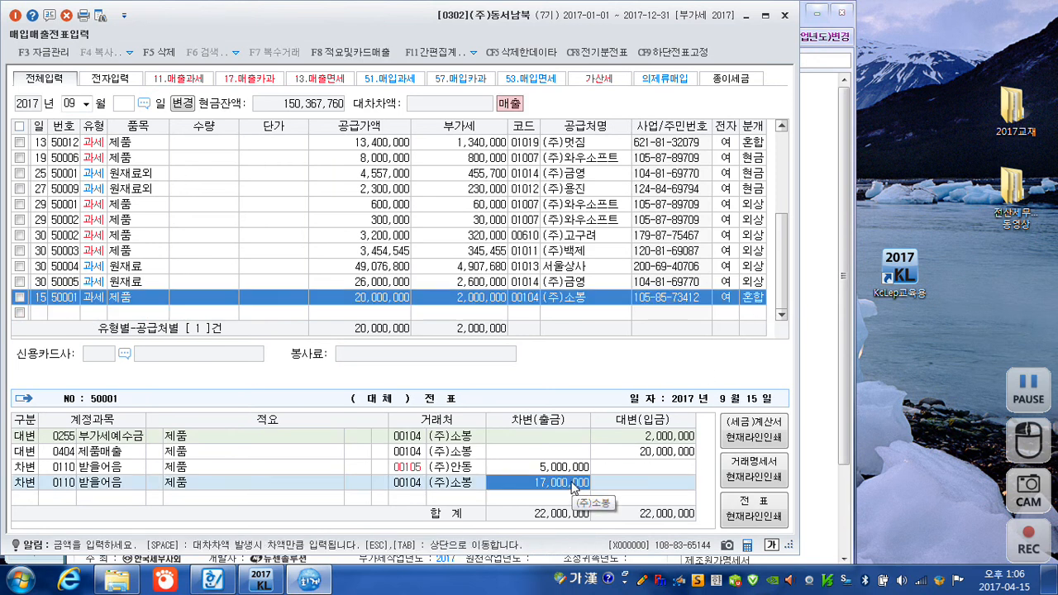
- Add a September 26 line of purchase type 51 과세 with 품목 수수료 and 공급가액 4,000, leaving 수량 and 단가 blank
{"action": "left_click", "coordinate": [590, 317]}
{"action": "type", "text": "26"}
{"action": "key", "text": "Return"}
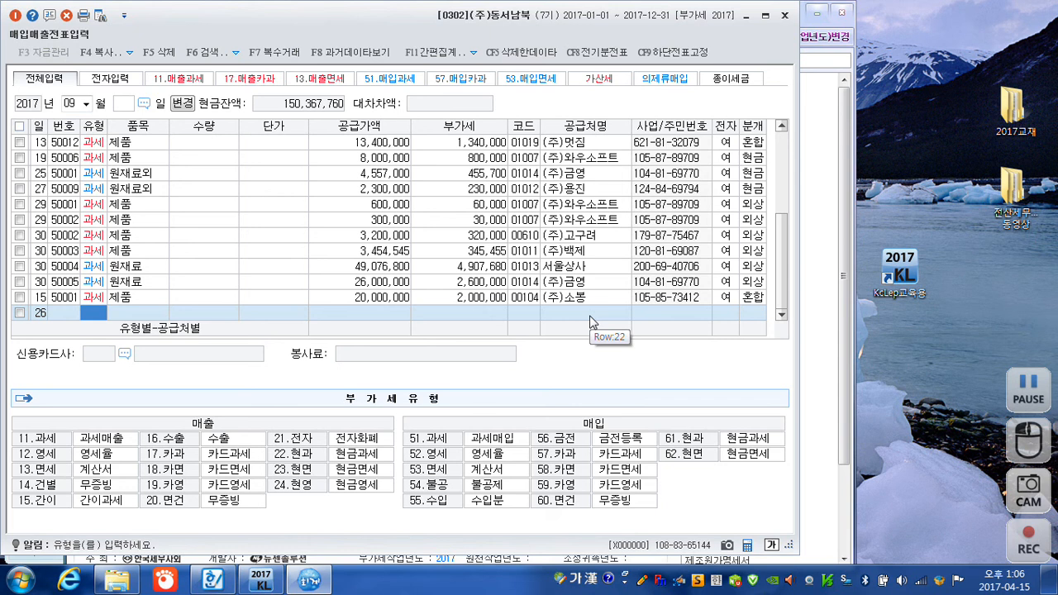
{"action": "type", "text": "51"}
{"action": "key", "text": "Return"}
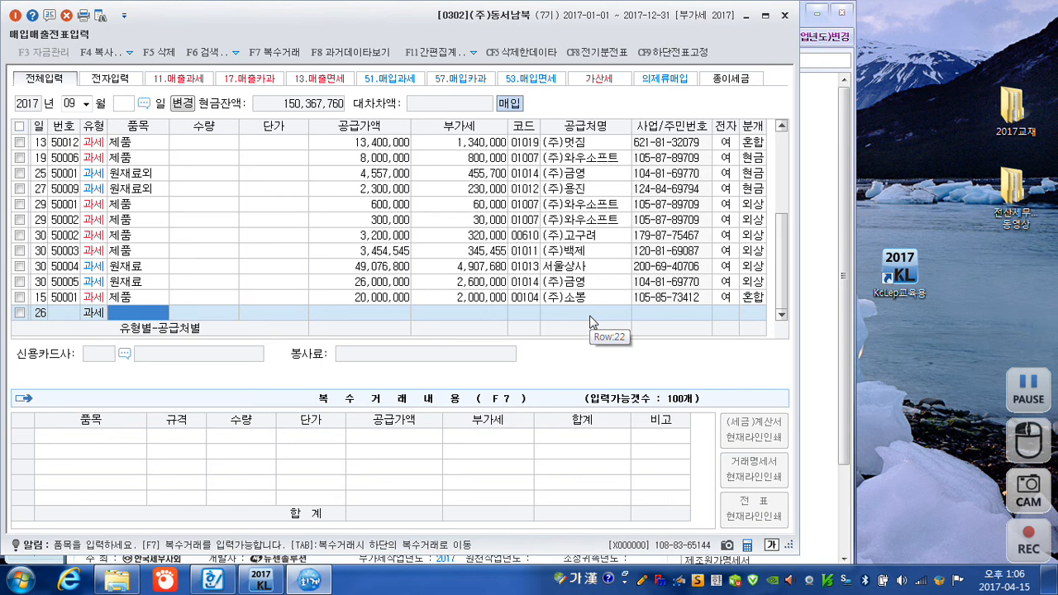
{"action": "type", "text": "수수료"}
{"action": "key", "text": "Return"}
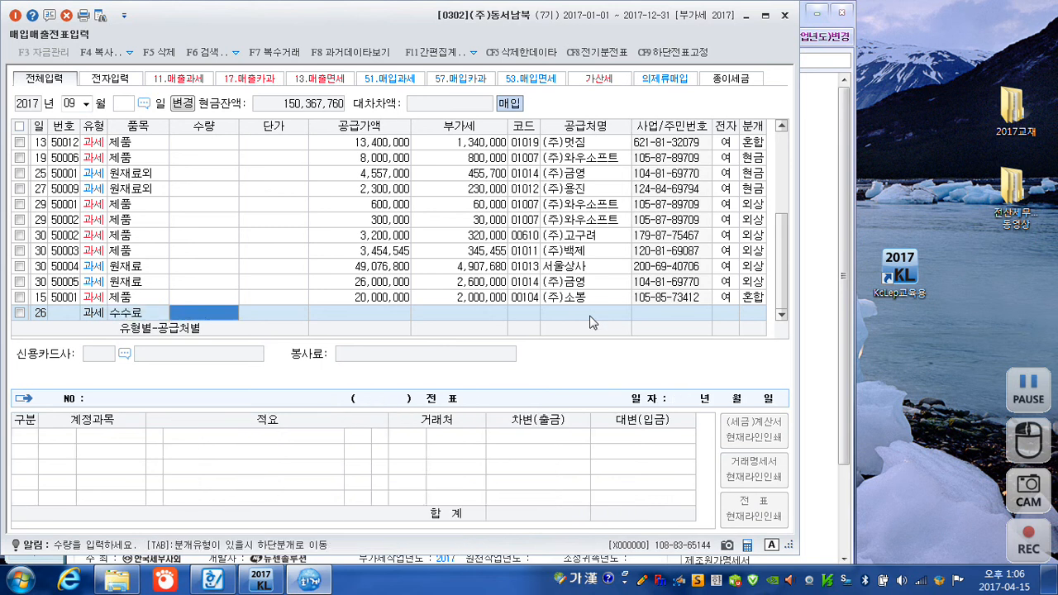
{"action": "key", "text": "Return"}
{"action": "type", "text": "4000"}
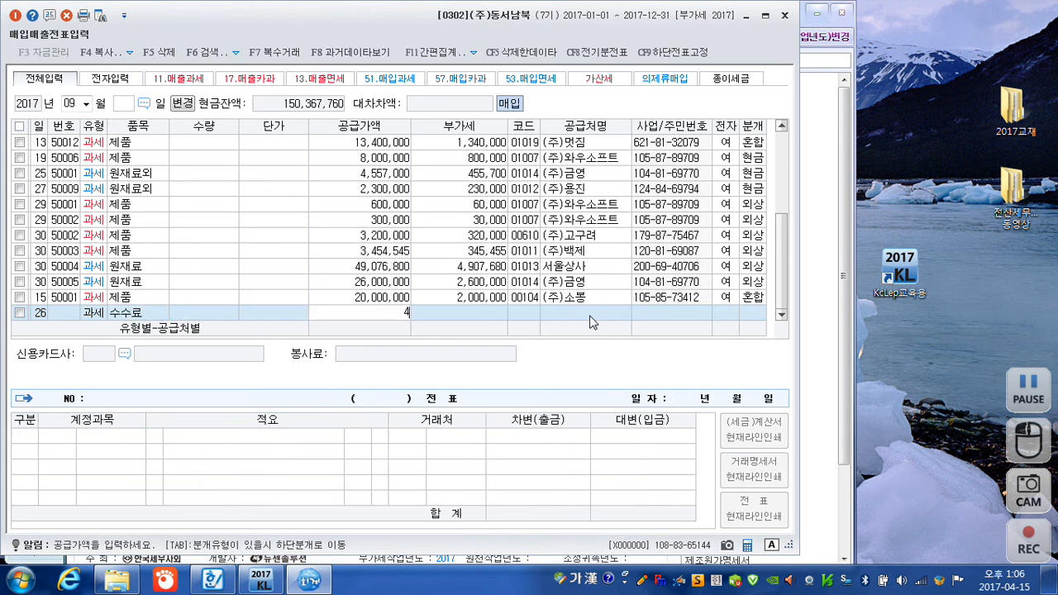
{"action": "key", "text": "Return"}
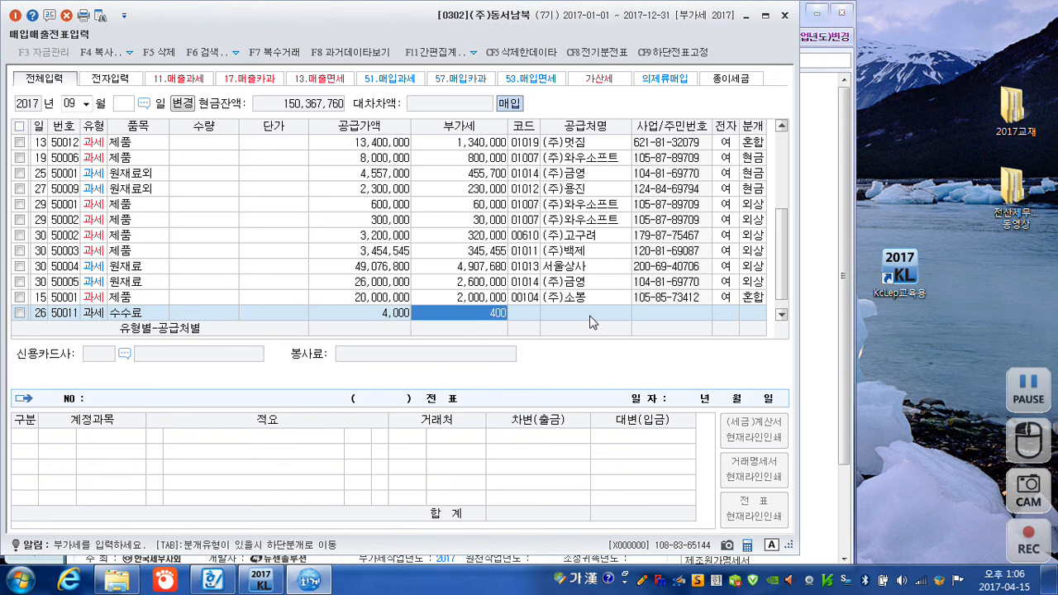
{"action": "key", "text": "Return"}
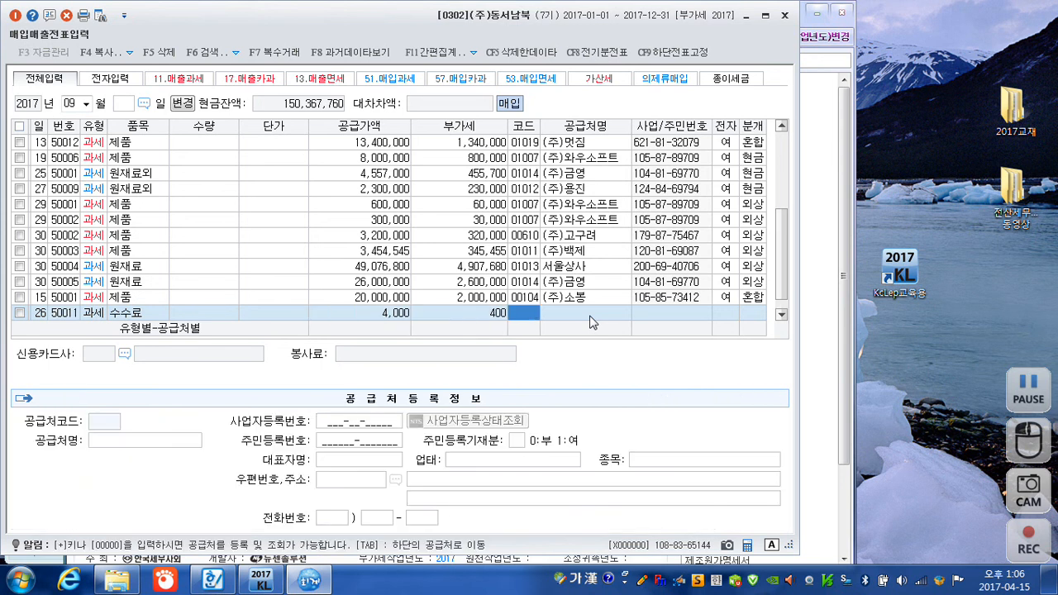
- Set the September 26 line's 공급처 to 00106 소망은행, with 전자 여 and 분개 혼합
{"action": "type", "text": "소망"}
{"action": "key", "text": "Return"}
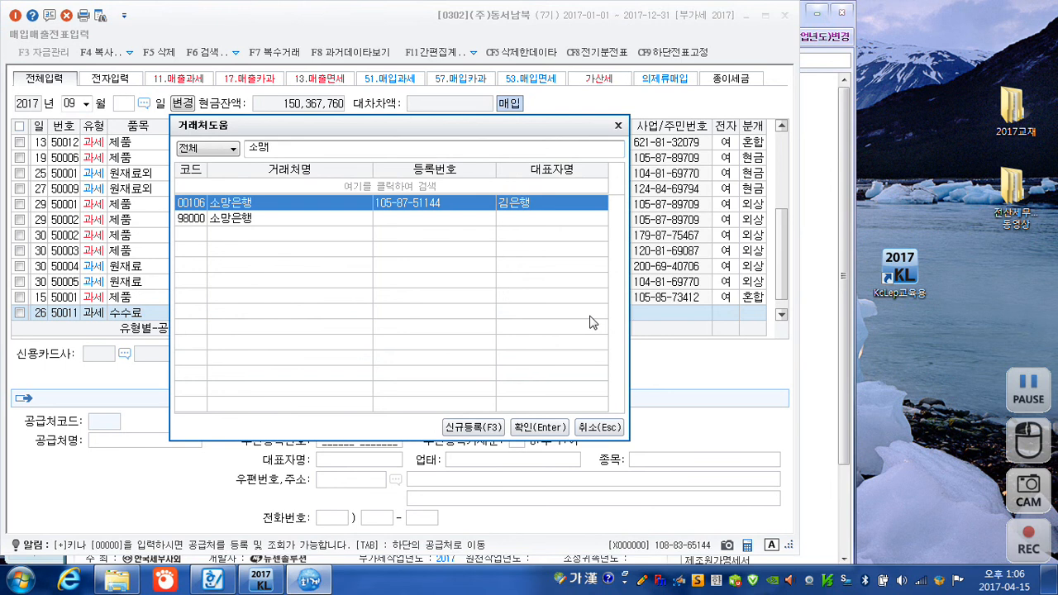
{"action": "key", "text": "Return"}
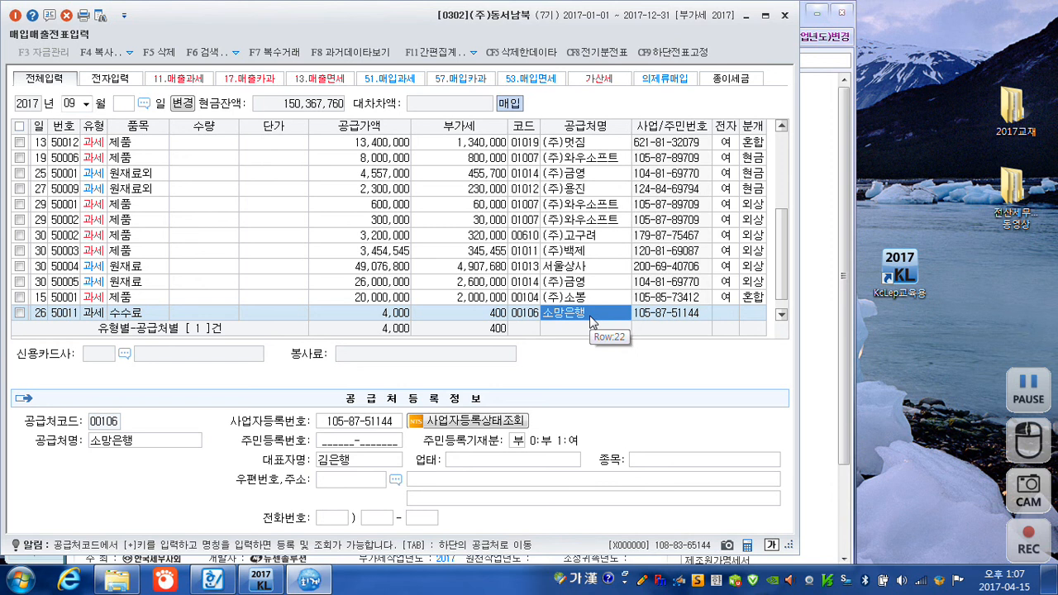
{"action": "key", "text": "Return"}
{"action": "type", "text": "15"}
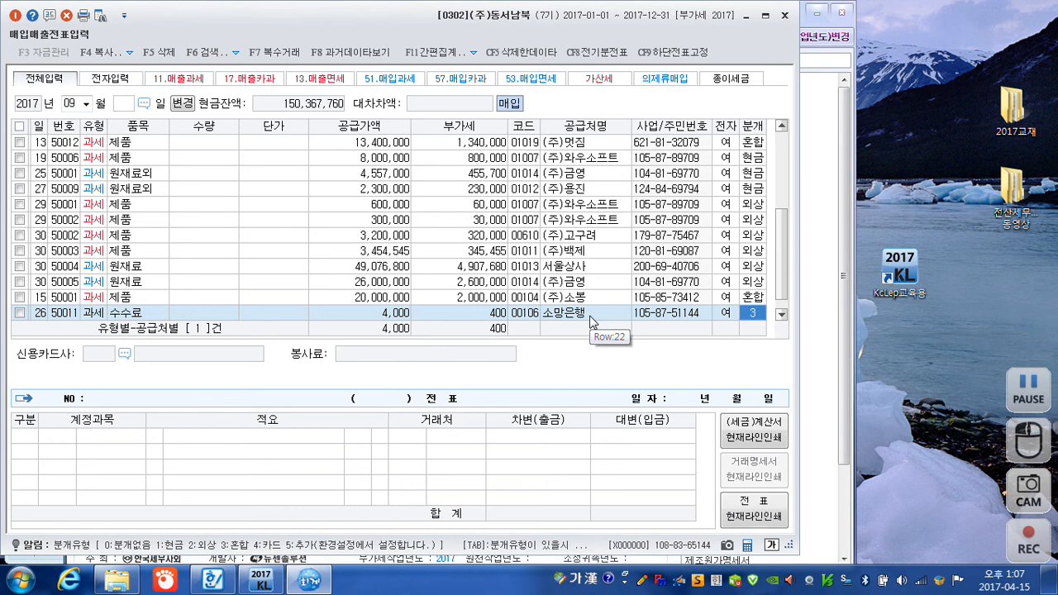
{"action": "type", "text": "3"}
{"action": "key", "text": "Return"}
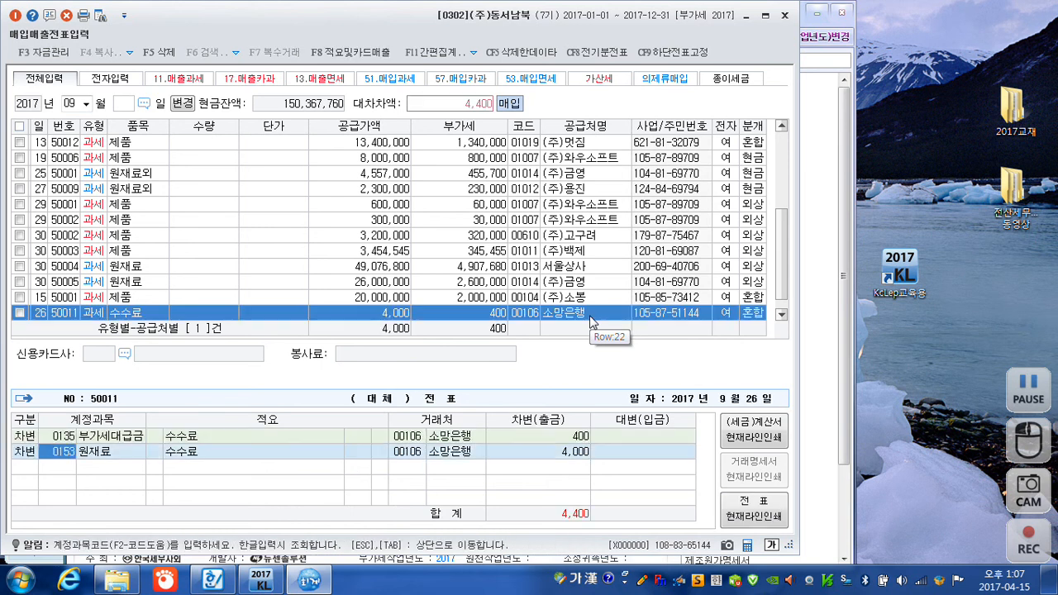
- Replace the 원재료 account in the September 26 voucher with 0831 수수료비용 (판매관리비)
{"action": "type", "text": "수수료"}
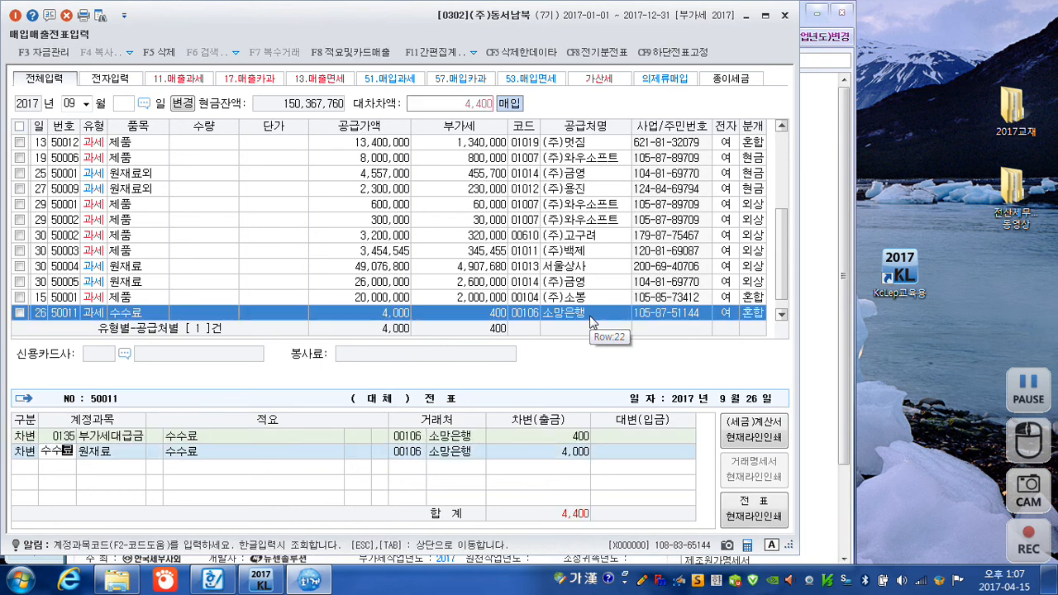
{"action": "key", "text": "Return"}
{"action": "key", "text": "Down"}
{"action": "key", "text": "Down"}
{"action": "key", "text": "Down"}
{"action": "key", "text": "Down"}
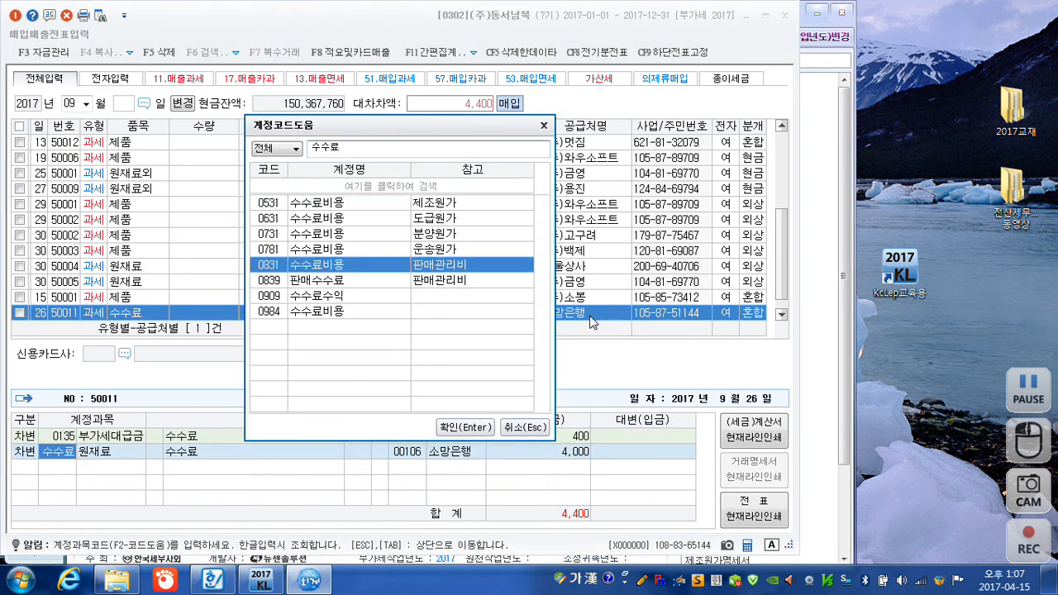
{"action": "key", "text": "Return"}
{"action": "key", "text": "Return"}
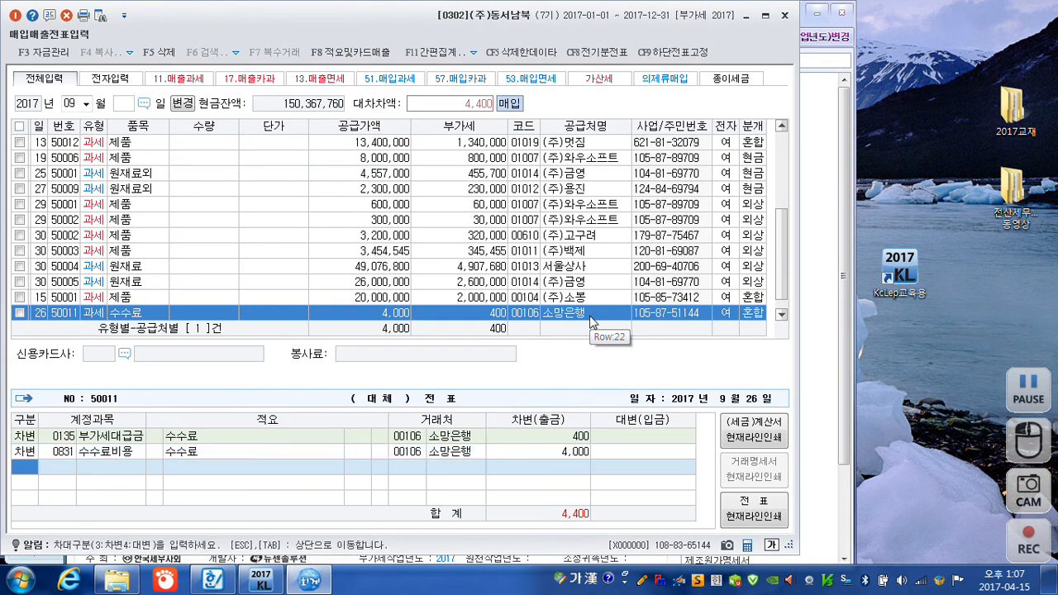
- Balance the September 26 voucher with a 대변 line to 0103 보통예금 for 4,400
{"action": "key", "text": "4"}
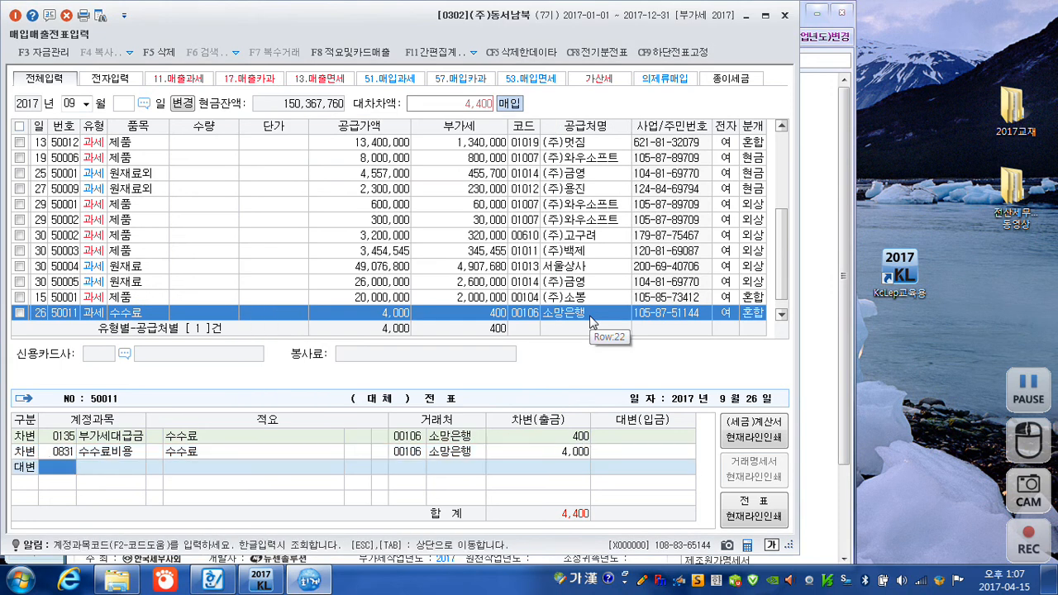
{"action": "type", "text": "103"}
{"action": "key", "text": "Return"}
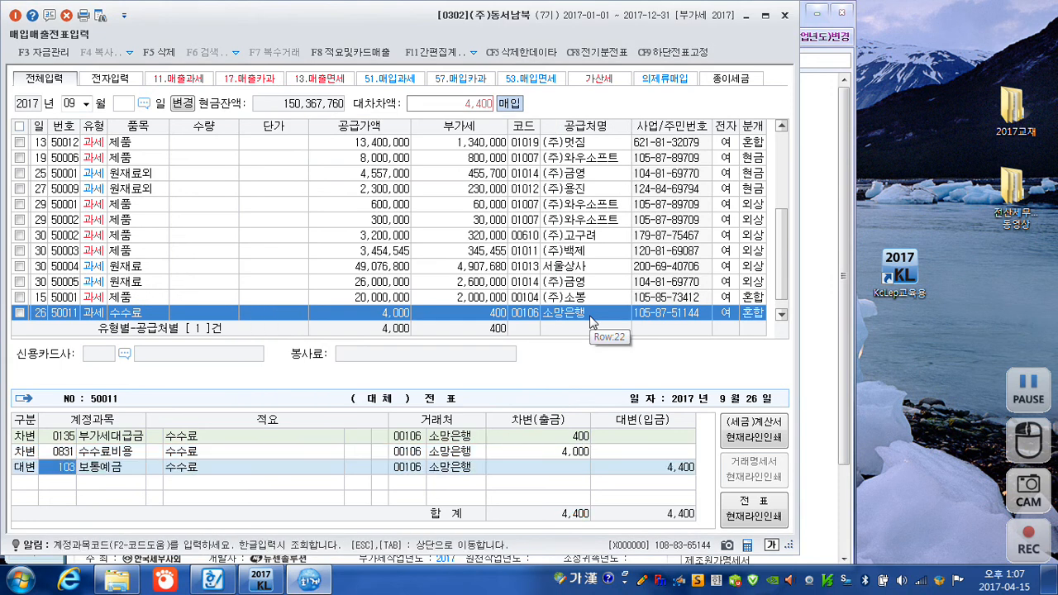
{"action": "key", "text": "Return"}
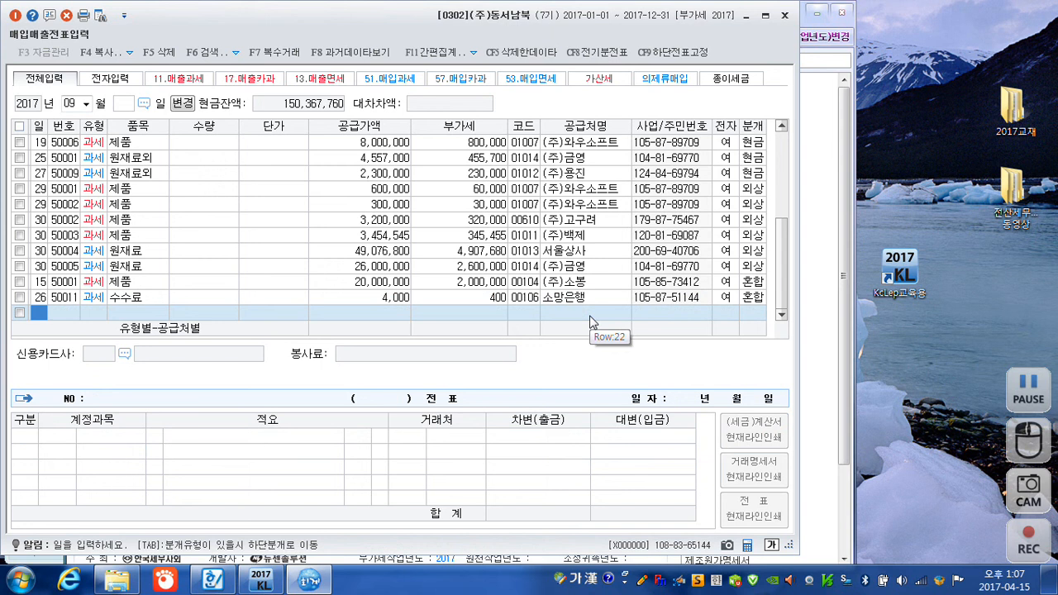
- Close the September list and open voucher entry for October 1, 2017
{"action": "key", "text": "Escape"}
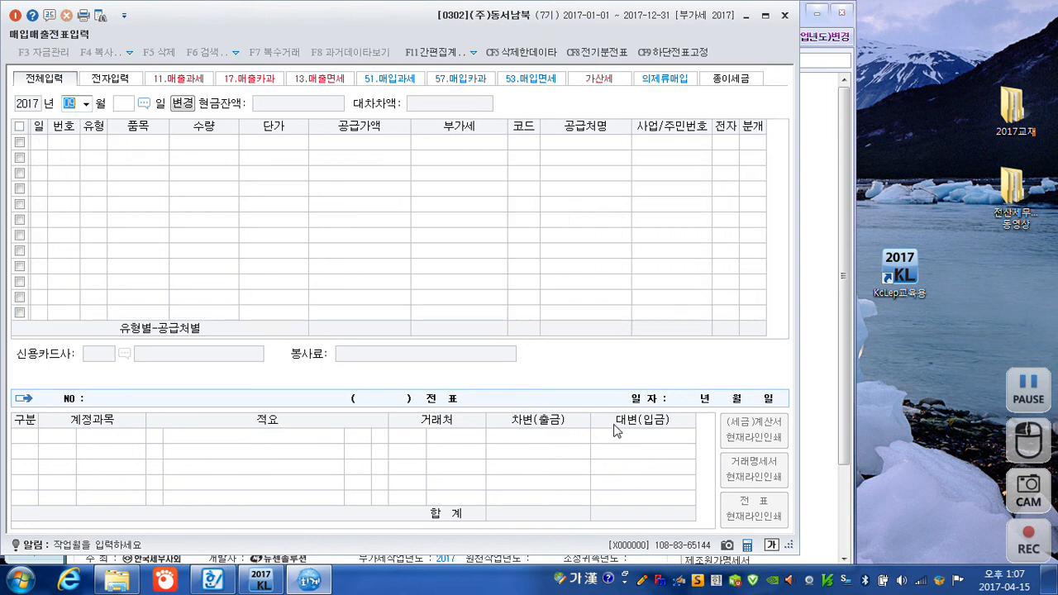
{"action": "type", "text": "10"}
{"action": "key", "text": "Return"}
{"action": "type", "text": "1"}
{"action": "key", "text": "Return"}
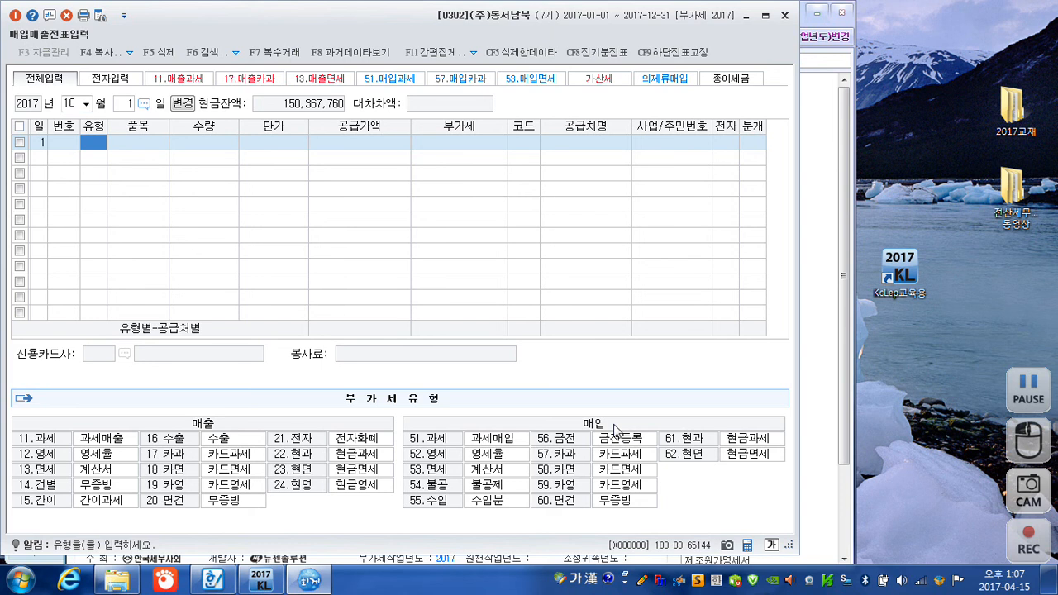
- Add an October 1 line of sales type 12 영세 with 품목 제품 and 공급가액 20,000,000, leaving 수량 and 단가 blank
{"action": "type", "text": "52"}
{"action": "key", "text": "Return"}
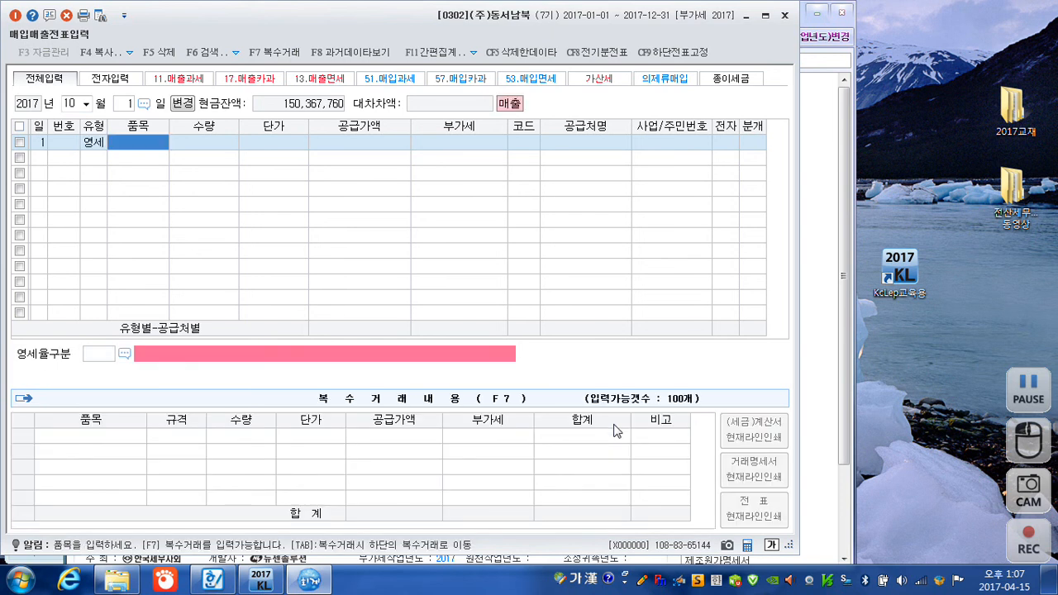
{"action": "type", "text": "제품"}
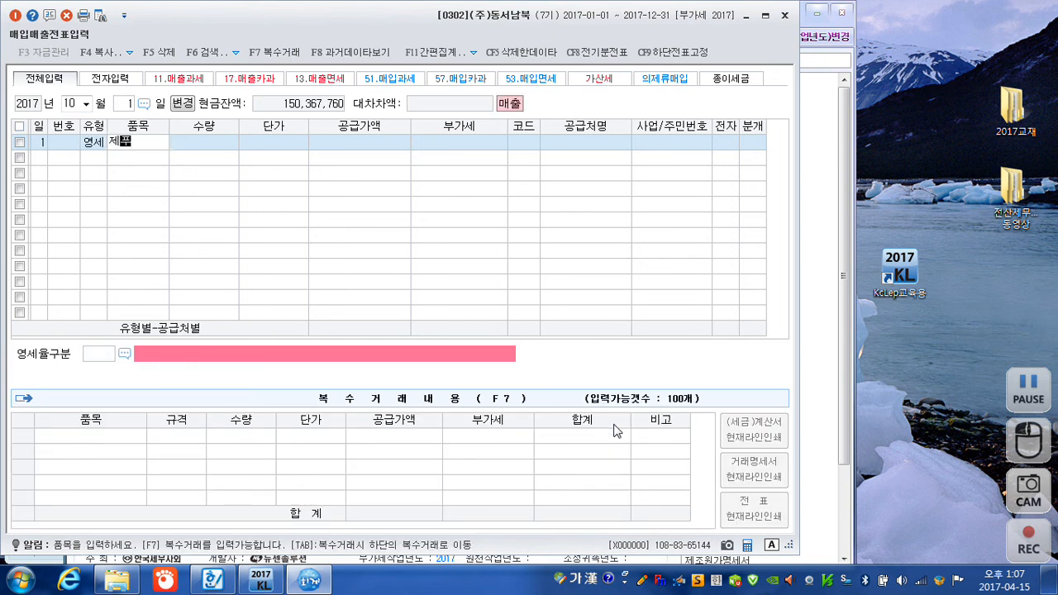
{"action": "key", "text": "Return"}
{"action": "key", "text": "Return"}
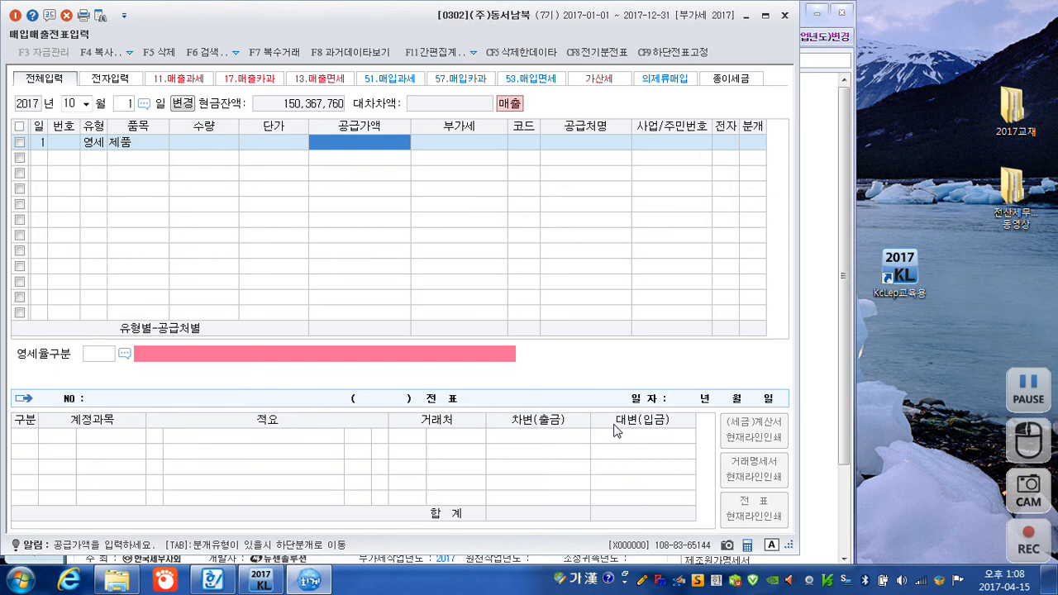
{"action": "type", "text": "20000000"}
{"action": "key", "text": "Return"}
{"action": "key", "text": "Return"}
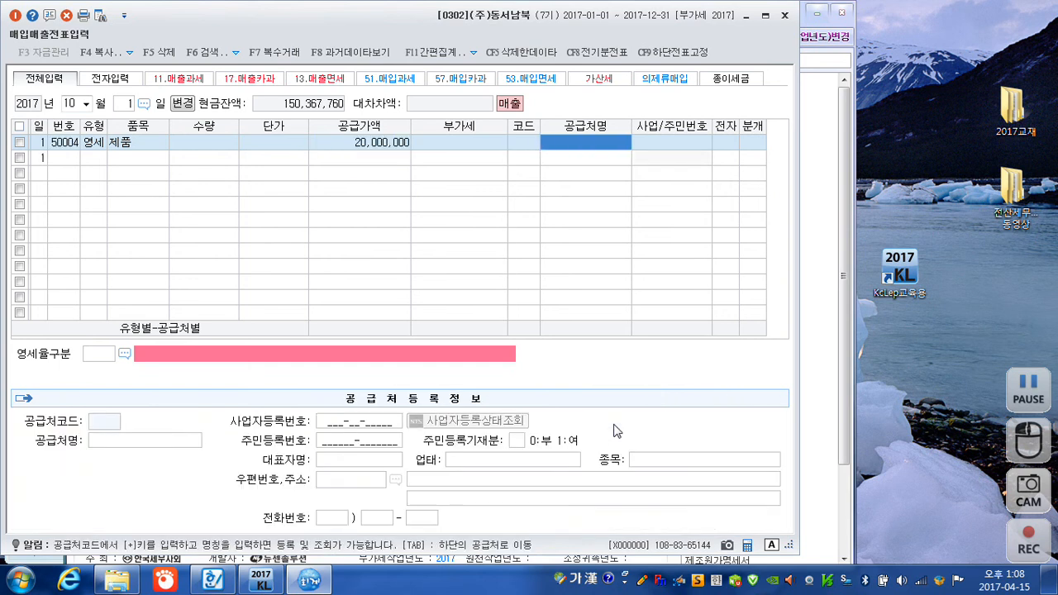
- Set the October 1 line's 공급처 to 01025 묘령무역 with 전자 여
{"action": "key", "text": "shift+Tab"}
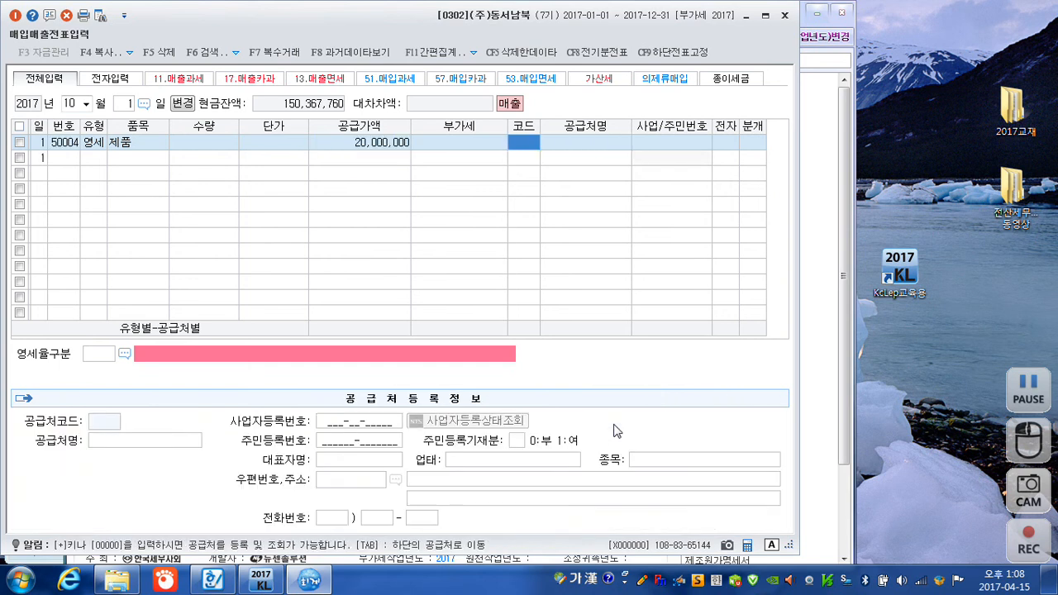
{"action": "type", "text": "묘령"}
{"action": "key", "text": "Return"}
{"action": "key", "text": "Return"}
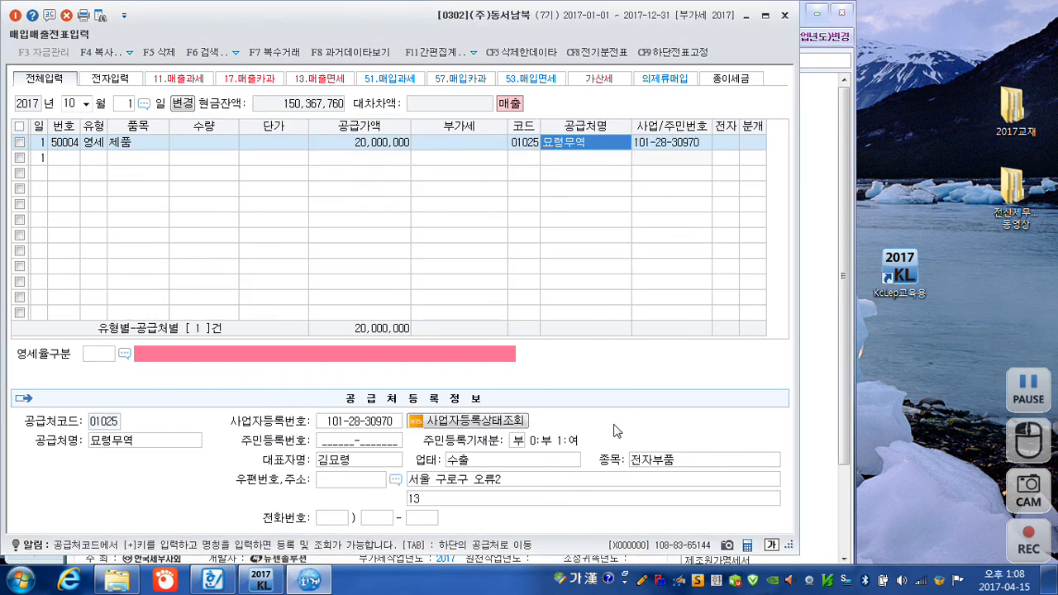
{"action": "key", "text": "Return"}
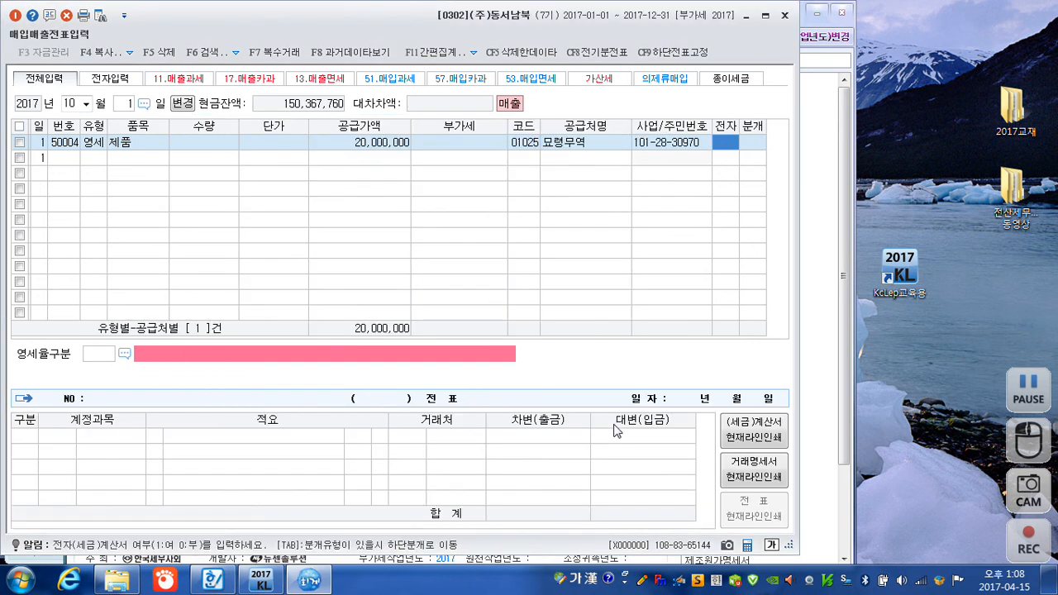
{"action": "type", "text": "1"}
{"action": "key", "text": "Return"}
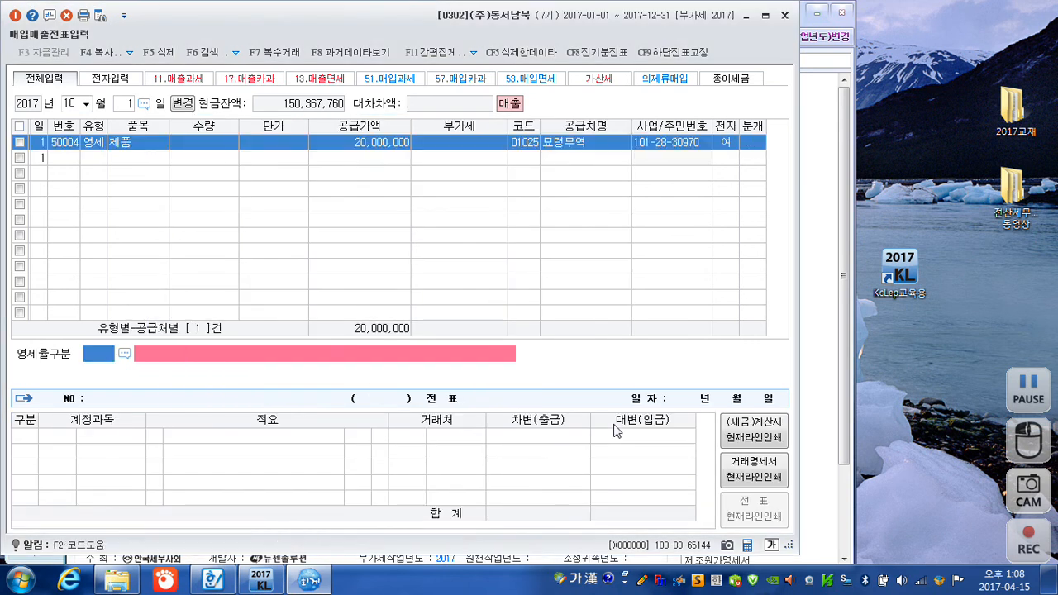
- Set the October 1 line's 영세율구분 to 3 내국신용장 · 구매확인서에 의하여 공급하는 재화, with 분개 혼합
{"action": "key", "text": "F2"}
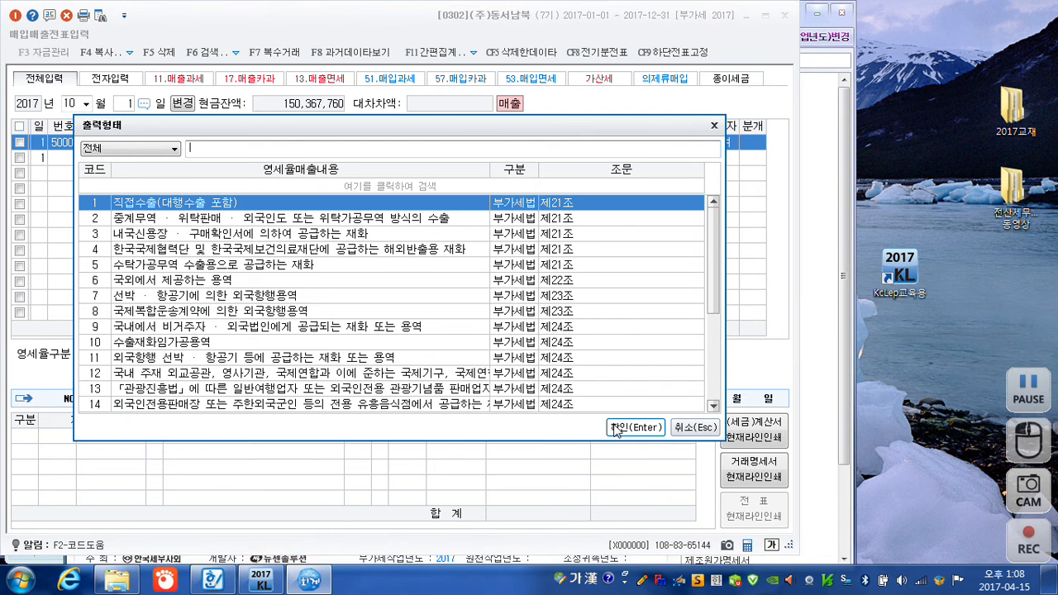
{"action": "type", "text": "3"}
{"action": "left_click", "coordinate": [614, 428]}
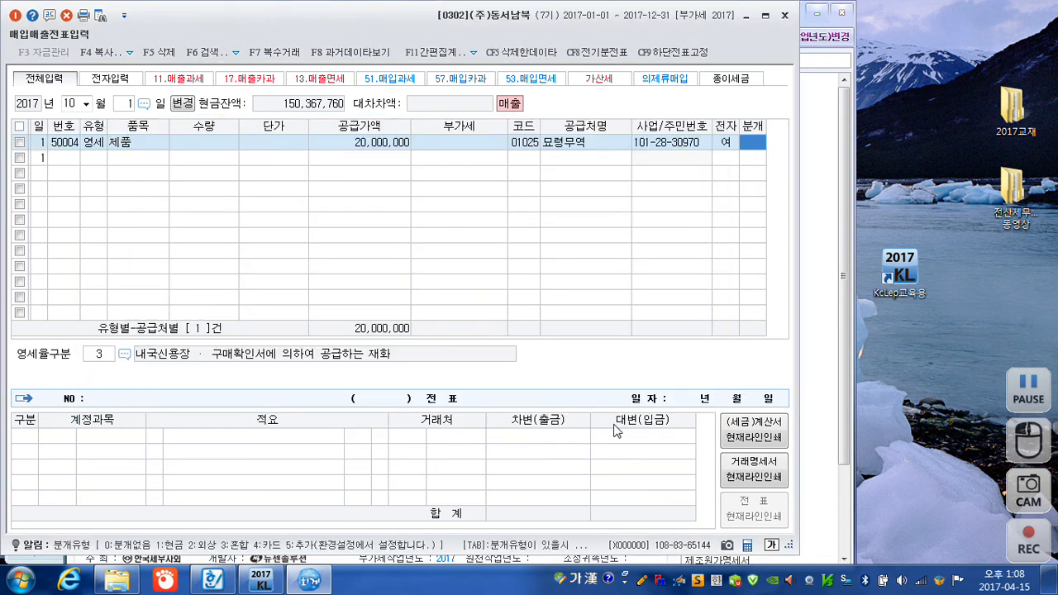
{"action": "type", "text": "3"}
{"action": "key", "text": "Return"}
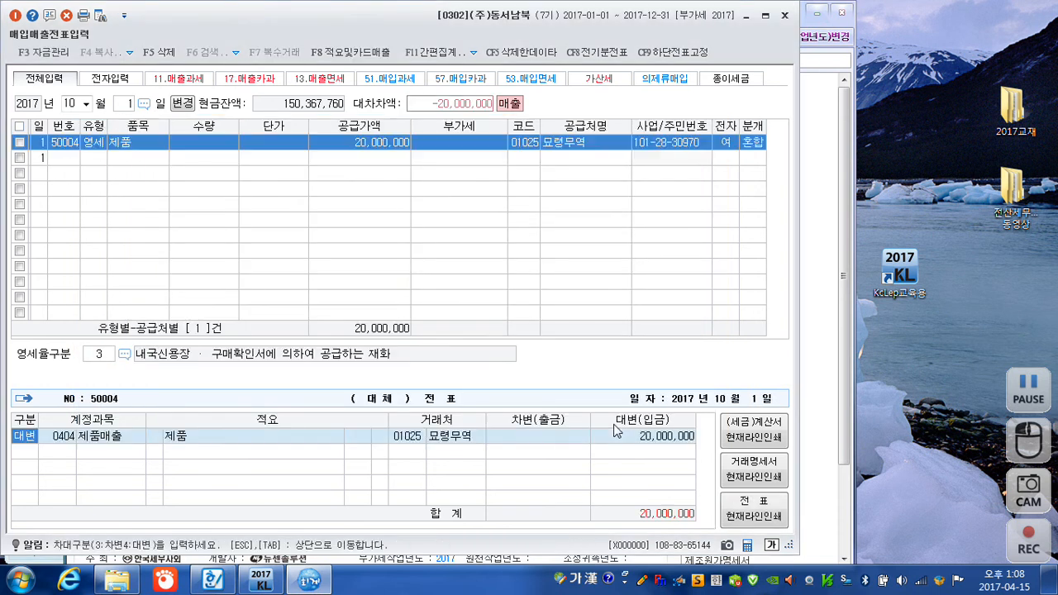
- Keep the 제품매출 line and add a 차변 line to 0103 보통예금 for 6,000,000 in the October 1 voucher
{"action": "key", "text": "Return"}
{"action": "key", "text": "Return"}
{"action": "key", "text": "Return"}
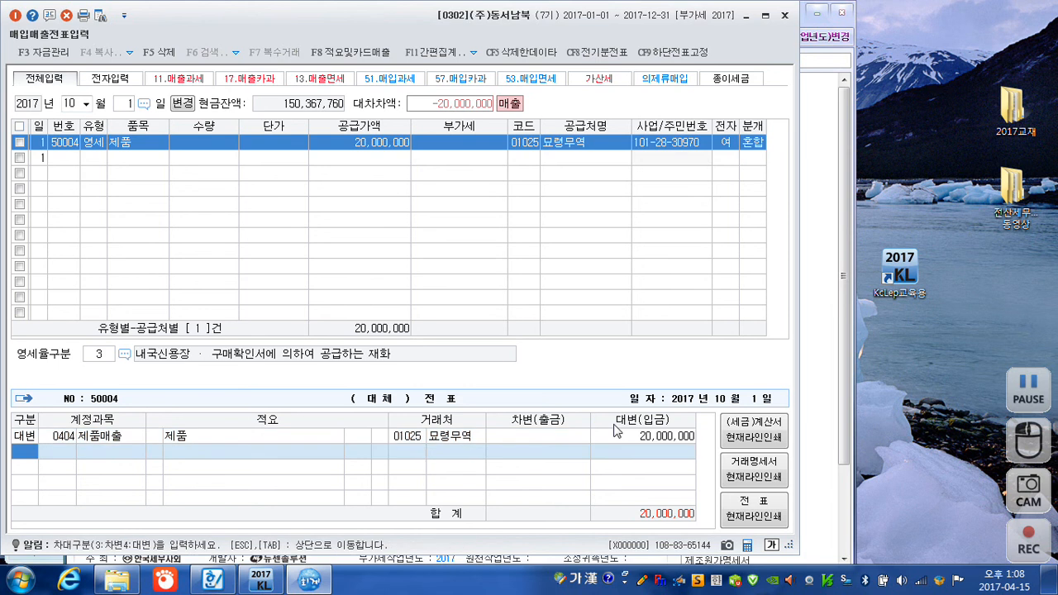
{"action": "type", "text": "3"}
{"action": "key", "text": "Return"}
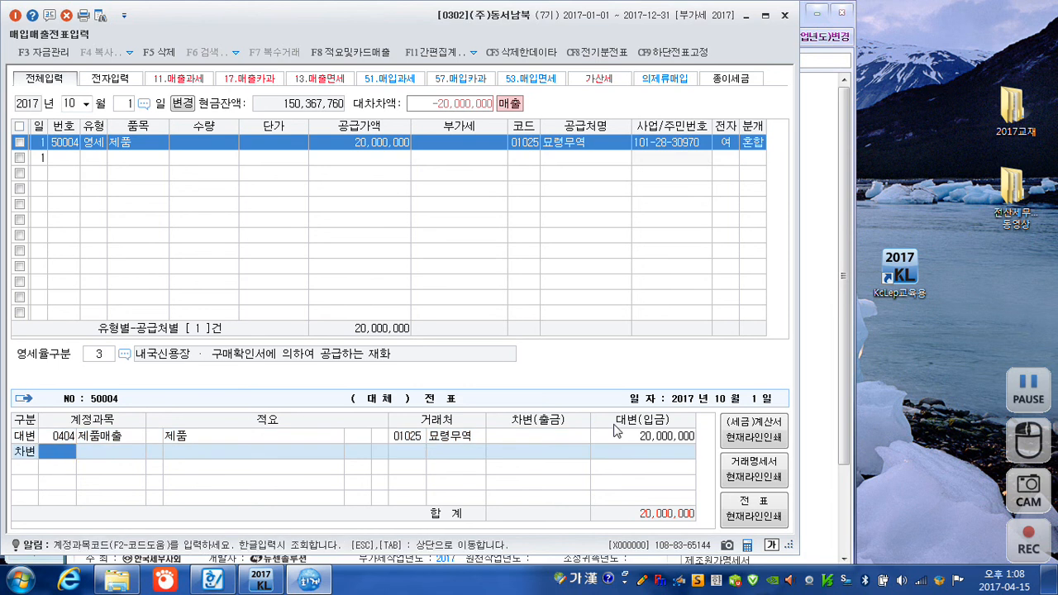
{"action": "type", "text": "103"}
{"action": "key", "text": "Return"}
{"action": "key", "text": "Return"}
{"action": "key", "text": "Return"}
{"action": "type", "text": "6000000"}
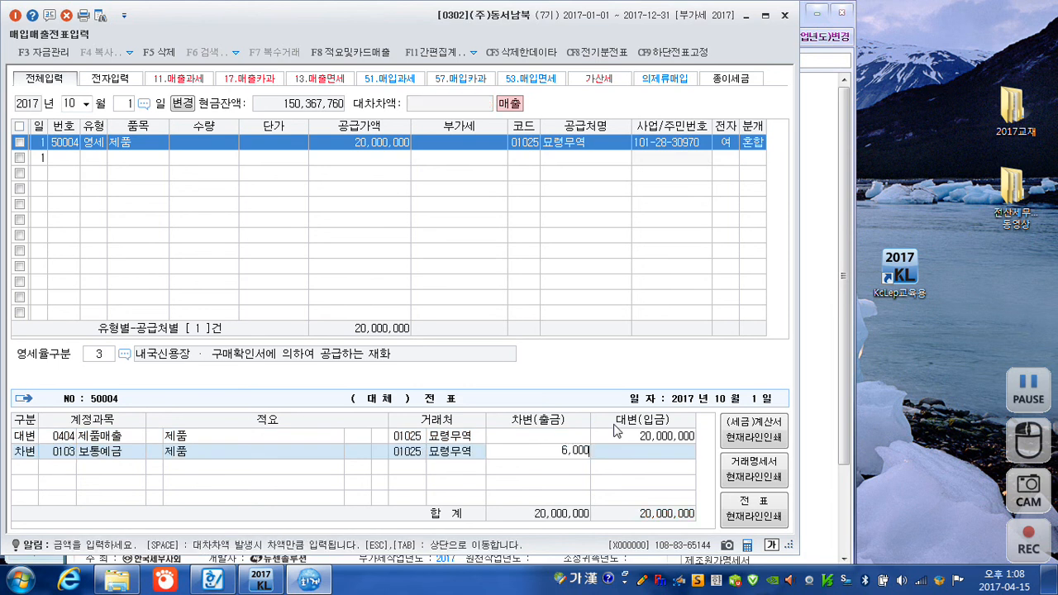
{"action": "key", "text": "Return"}
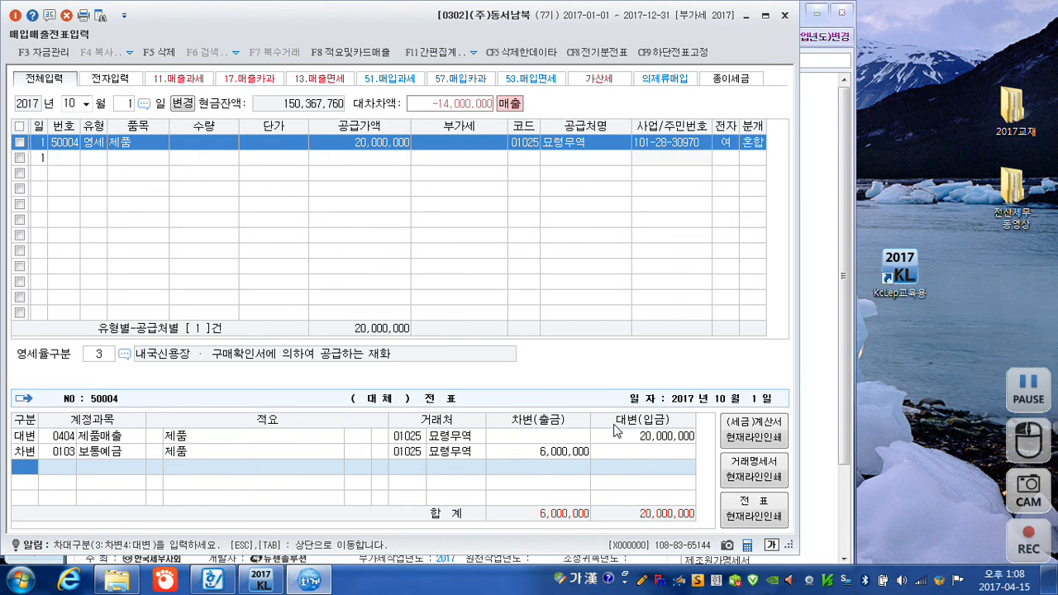
- Balance the October 1 voucher with a 차변 line to 0110 받을어음 for 14,000,000
{"action": "type", "text": "3"}
{"action": "key", "text": "Return"}
{"action": "type", "text": "110"}
{"action": "key", "text": "Return"}
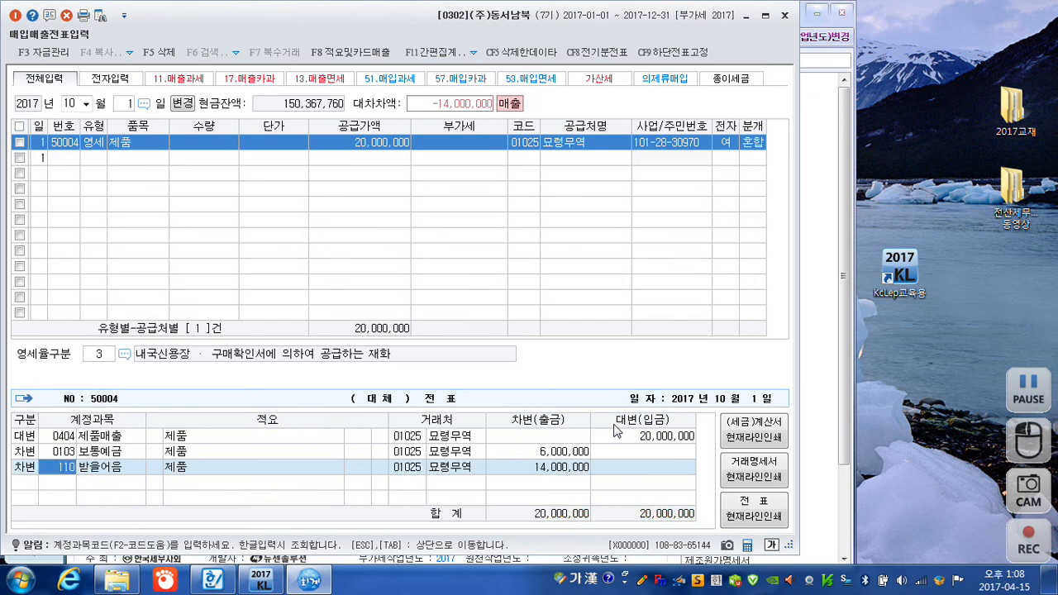
{"action": "key", "text": "Return"}
{"action": "key", "text": "Return"}
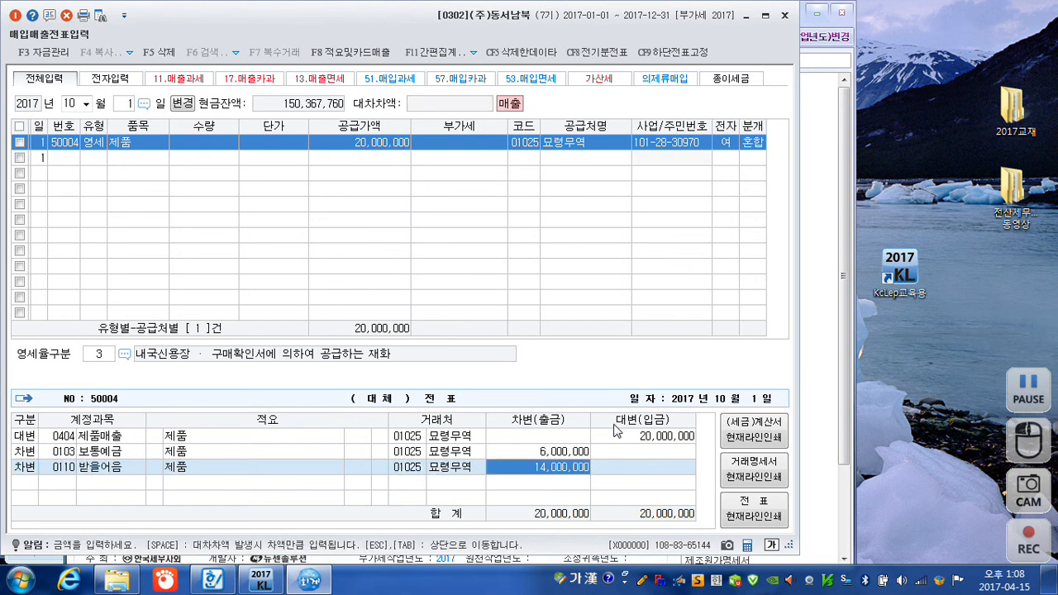
- Change the 받을어음 line's 거래처 to 00107 (주)대명 and finish the October 1 voucher
{"action": "left_click", "coordinate": [411, 467]}
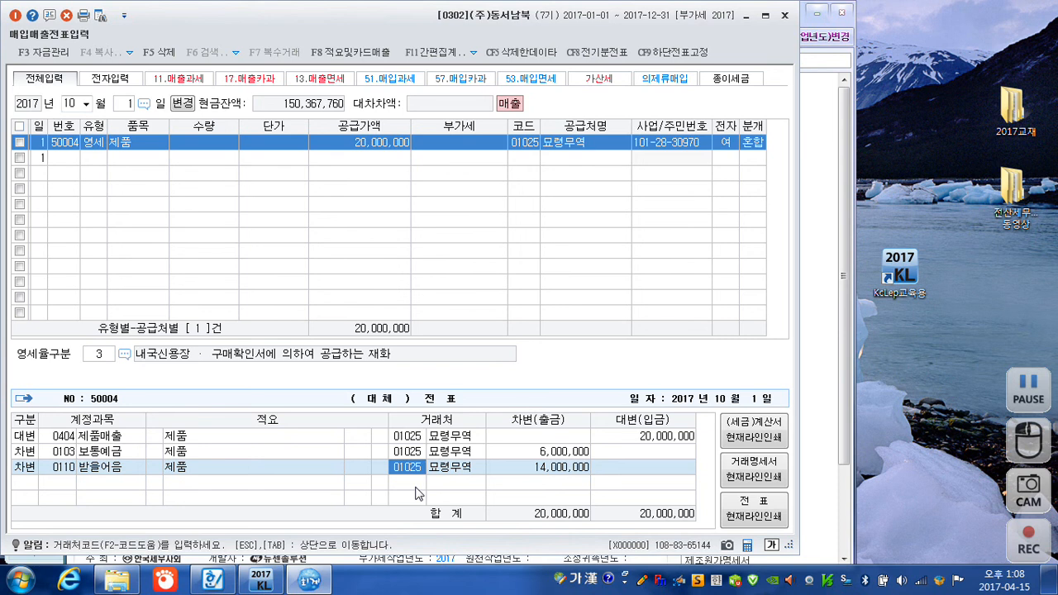
{"action": "type", "text": "대명"}
{"action": "key", "text": "Return"}
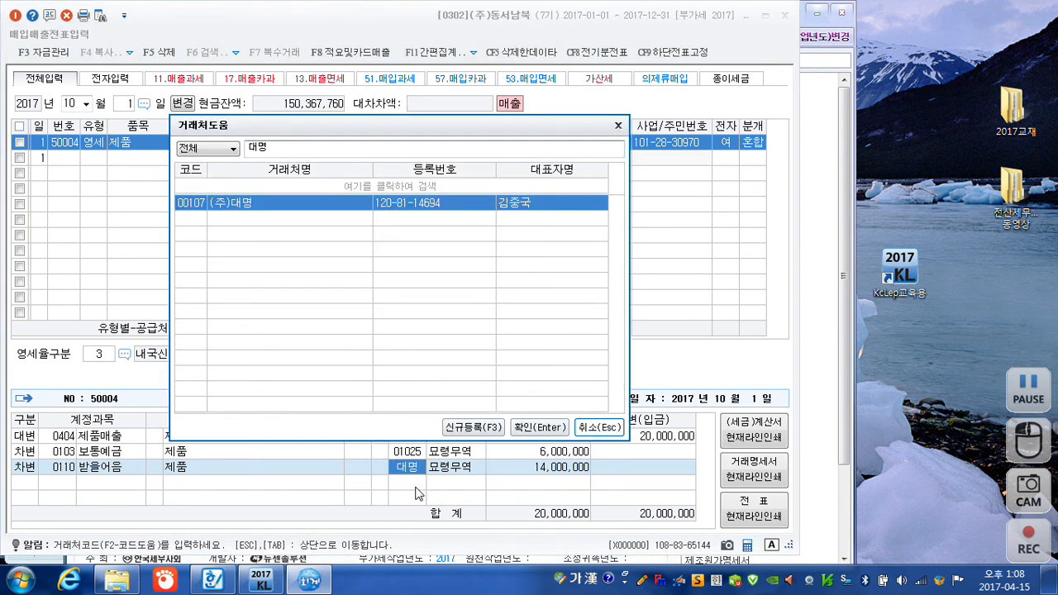
{"action": "key", "text": "Return"}
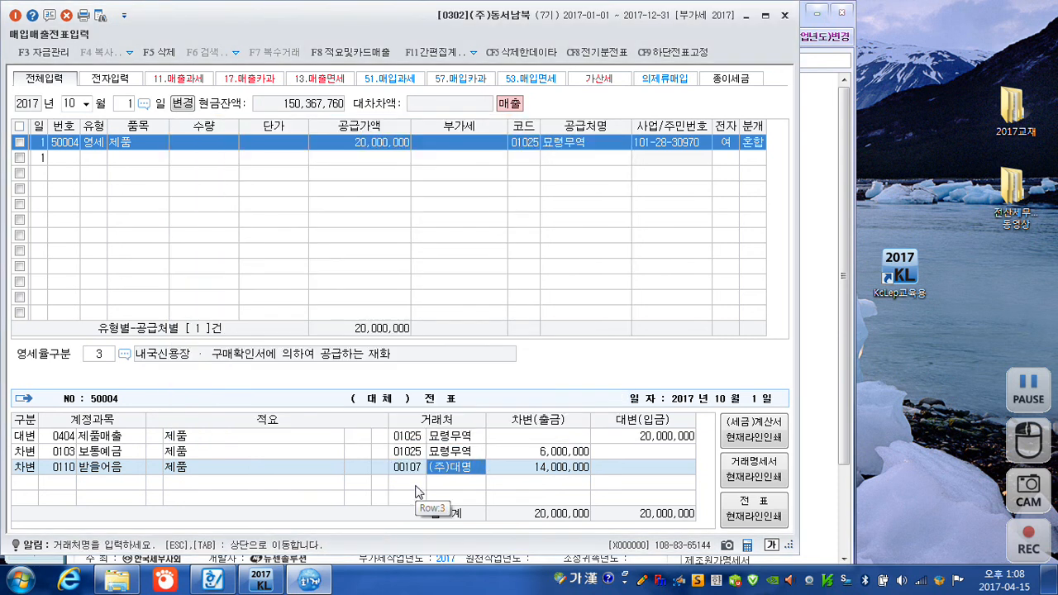
{"action": "left_click", "coordinate": [566, 468]}
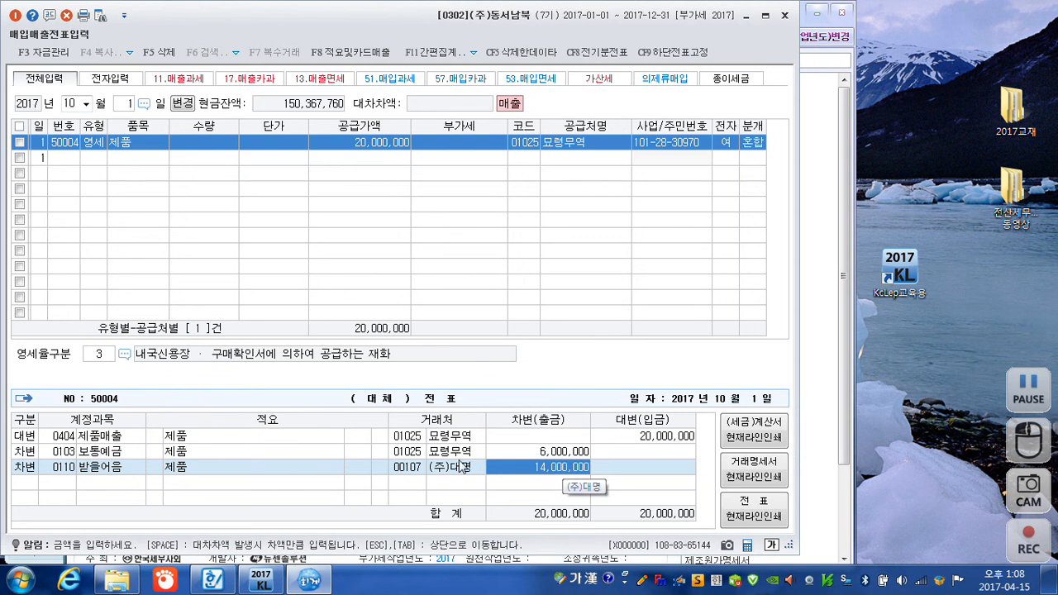
{"action": "left_click", "coordinate": [460, 468]}
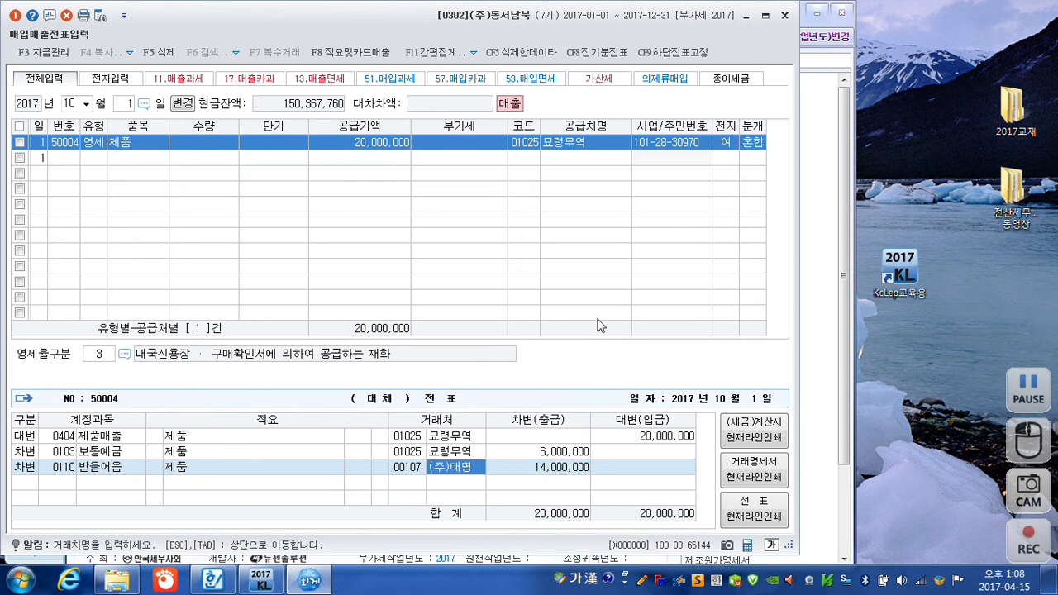
{"action": "key", "text": "Escape"}
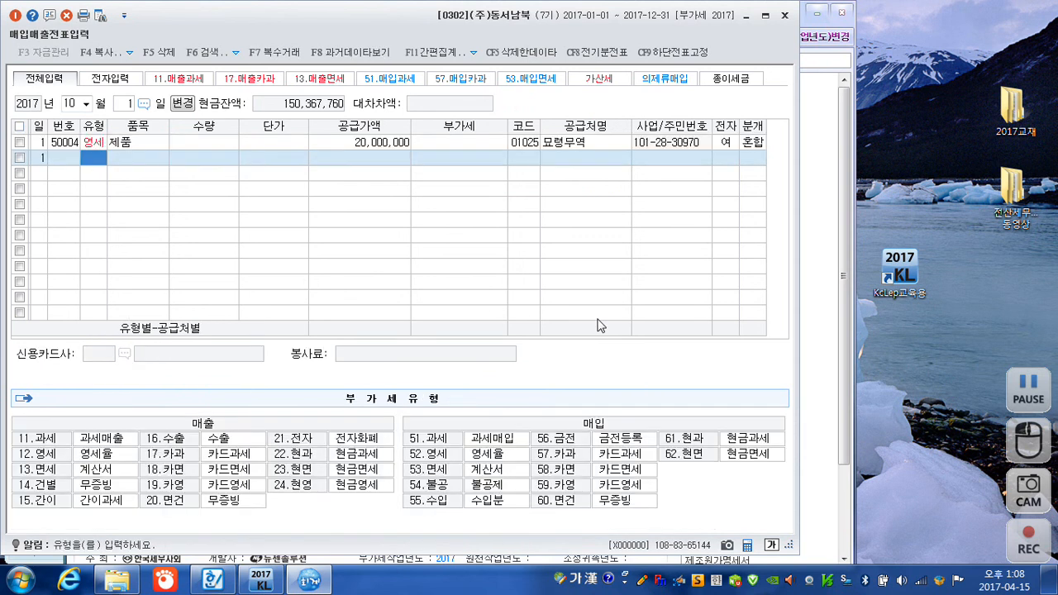
- List all October vouchers by leaving the day blank, and start a new line dated the 26th
{"action": "left_click", "coordinate": [126, 104]}
{"action": "key", "text": "BackSpace"}
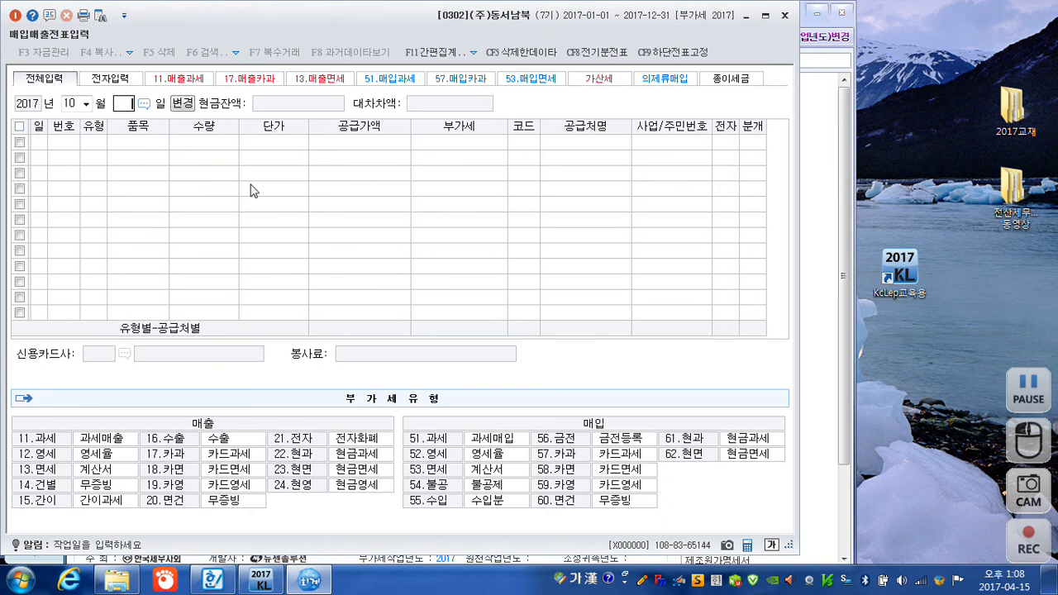
{"action": "key", "text": "Return"}
{"action": "type", "text": "26"}
{"action": "key", "text": "Return"}
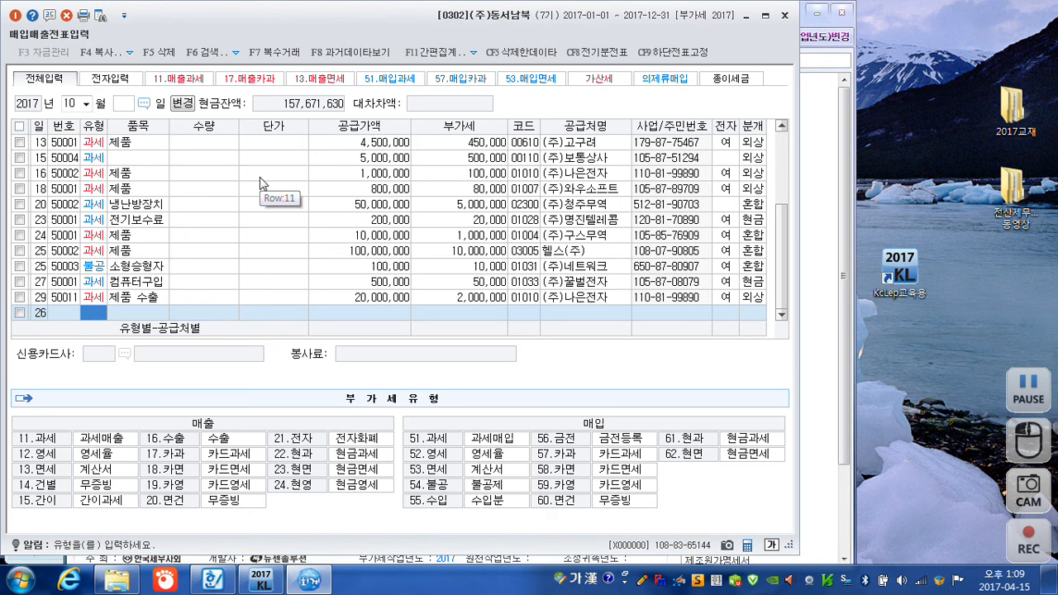
- Fill the October 26 line with purchase type 57 카과, 품목 문구류 and a VAT-inclusive 공급가액 entry of 90,200, leaving 수량 and 단가 blank
{"action": "type", "text": "57"}
{"action": "key", "text": "Return"}
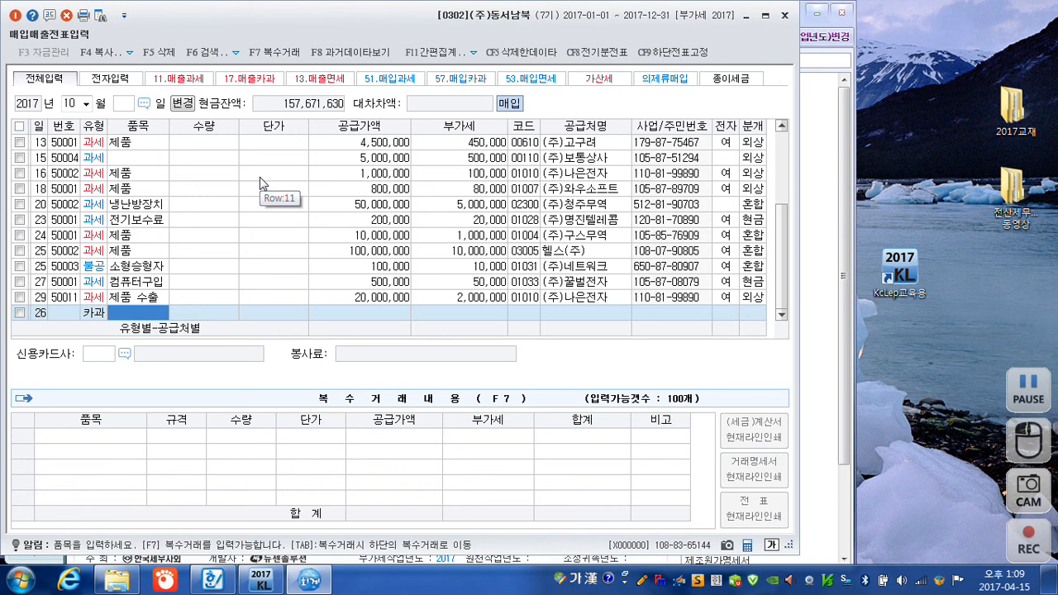
{"action": "type", "text": "문"}
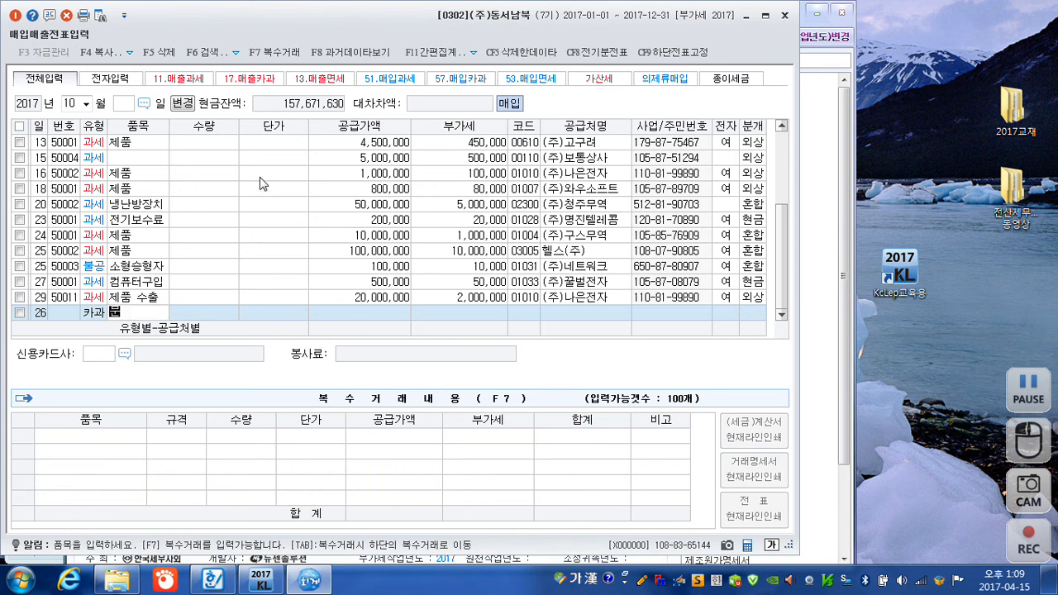
{"action": "type", "text": "구류"}
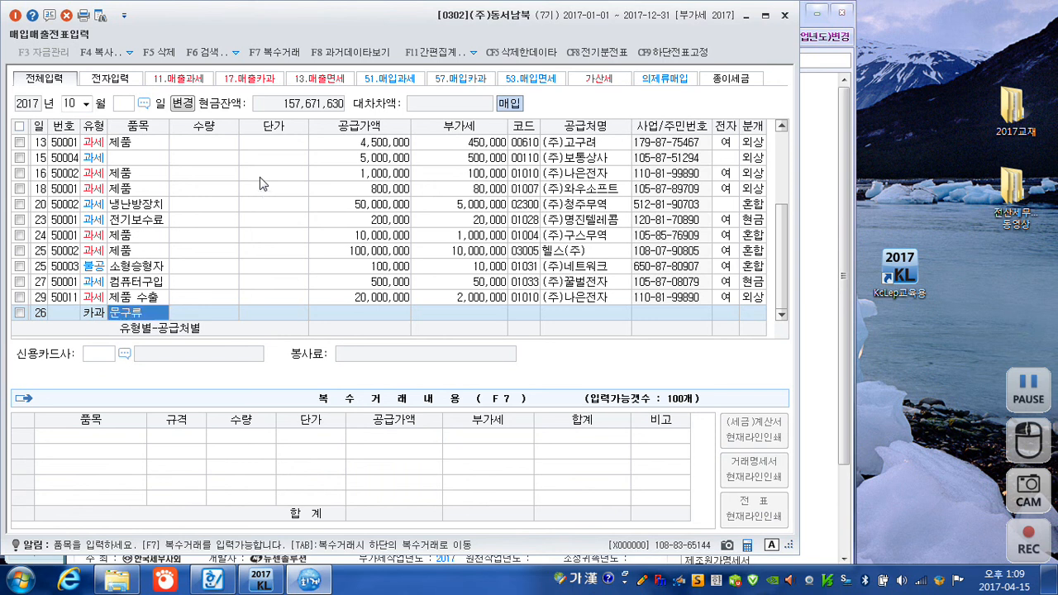
{"action": "key", "text": "Return"}
{"action": "key", "text": "Return"}
{"action": "key", "text": "Return"}
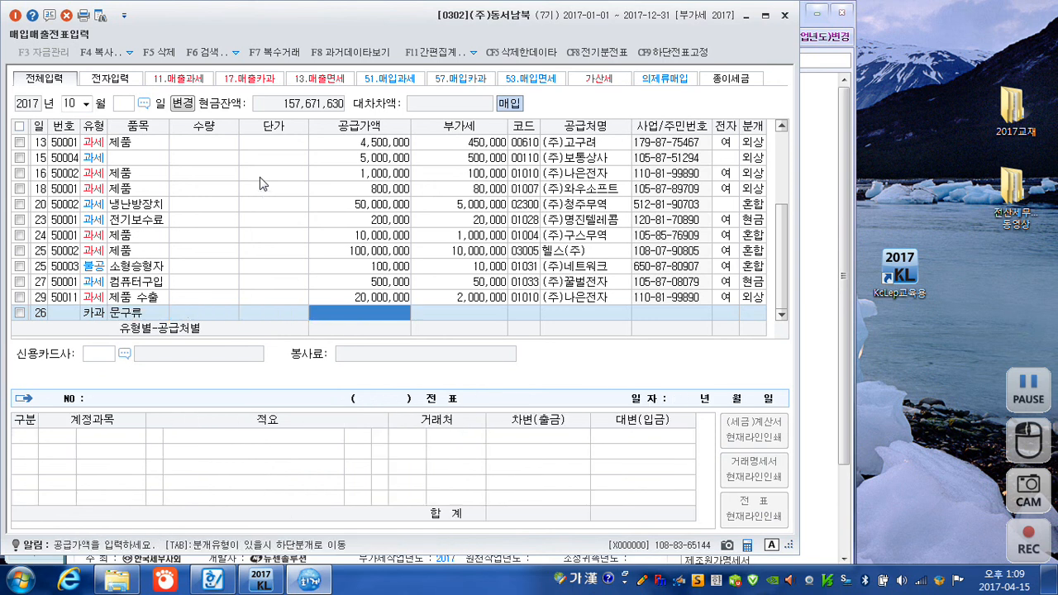
{"action": "type", "text": "90200"}
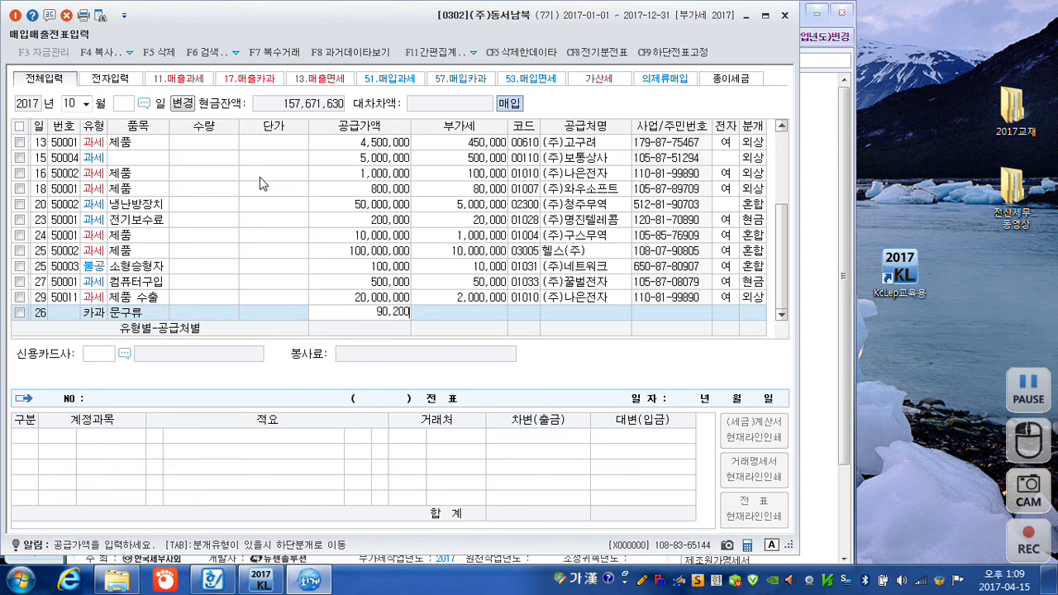
{"action": "key", "text": "Return"}
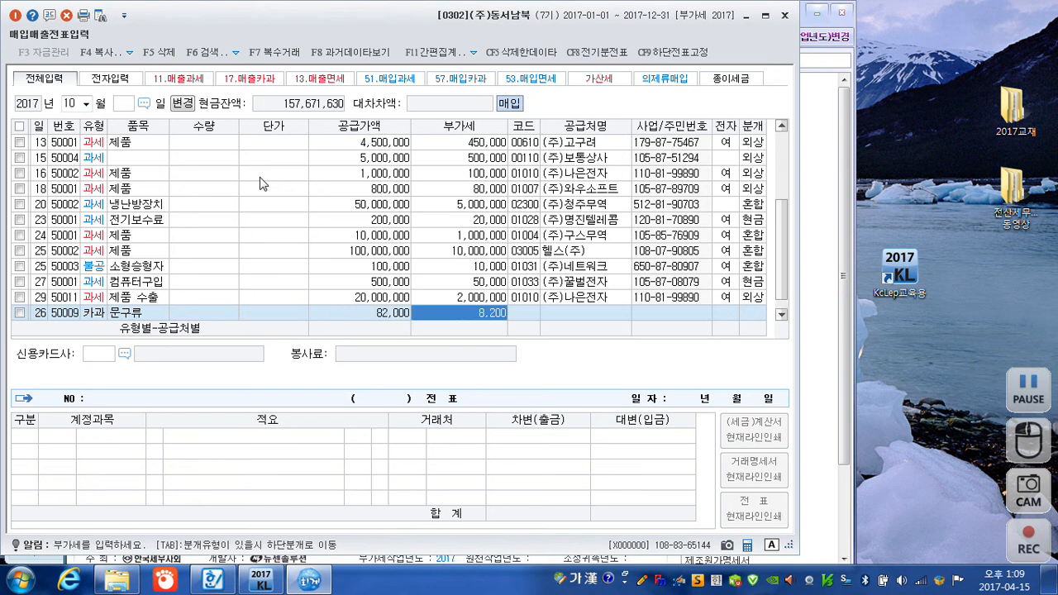
{"action": "key", "text": "Return"}
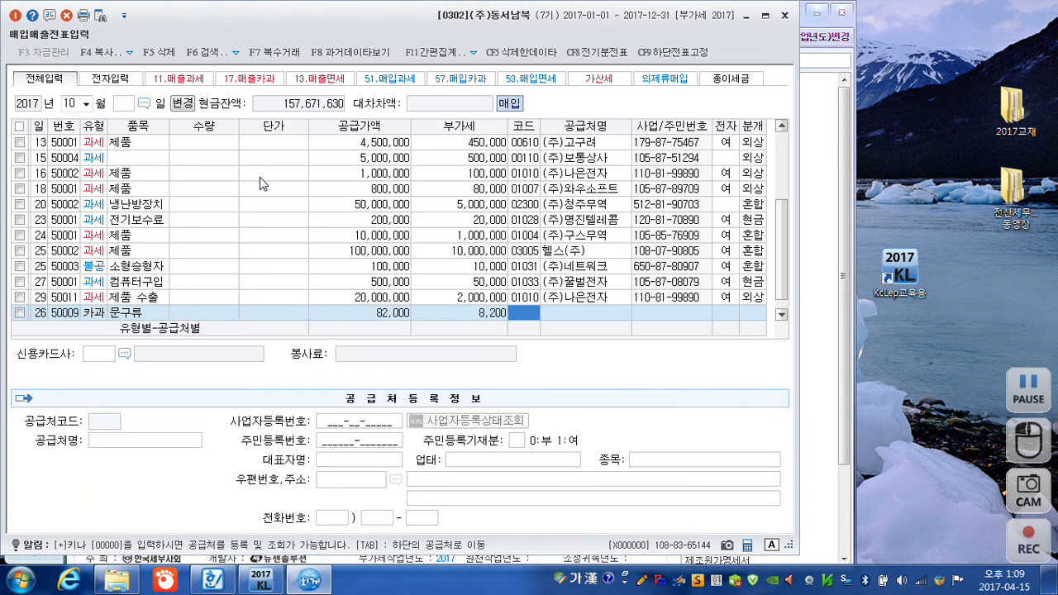
- Set the October 26 line's 공급처 to 01023 대림문구사
{"action": "type", "text": "대림"}
{"action": "key", "text": "Return"}
{"action": "key", "text": "Return"}
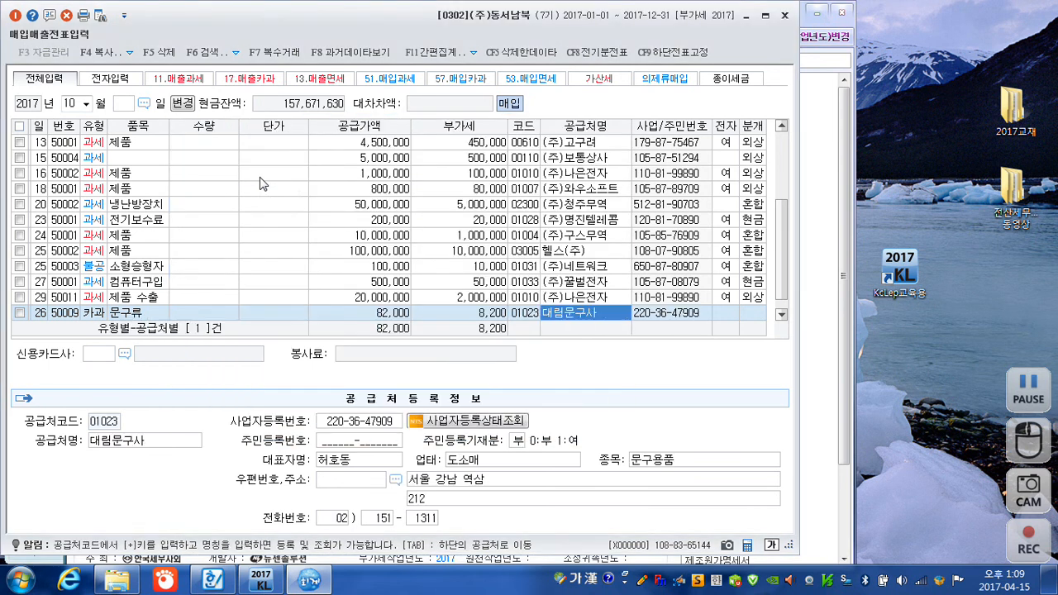
- Set the October 26 line's 신용카드사 to 99702 우리카드 and its 분개 type to 4 카드
{"action": "key", "text": "Return"}
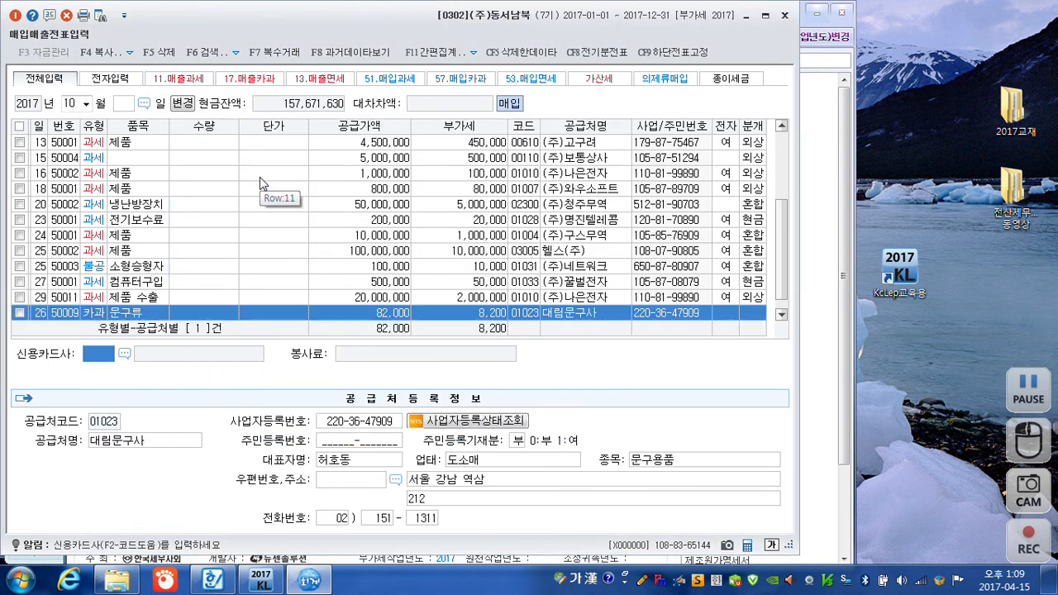
{"action": "key", "text": "F2"}
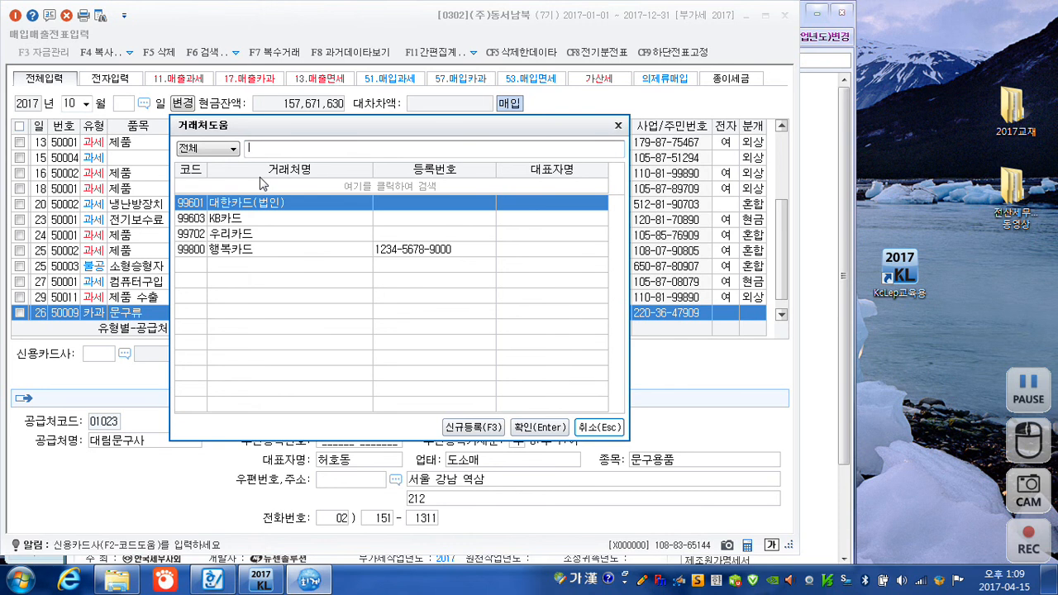
{"action": "key", "text": "Down"}
{"action": "key", "text": "Down"}
{"action": "key", "text": "Return"}
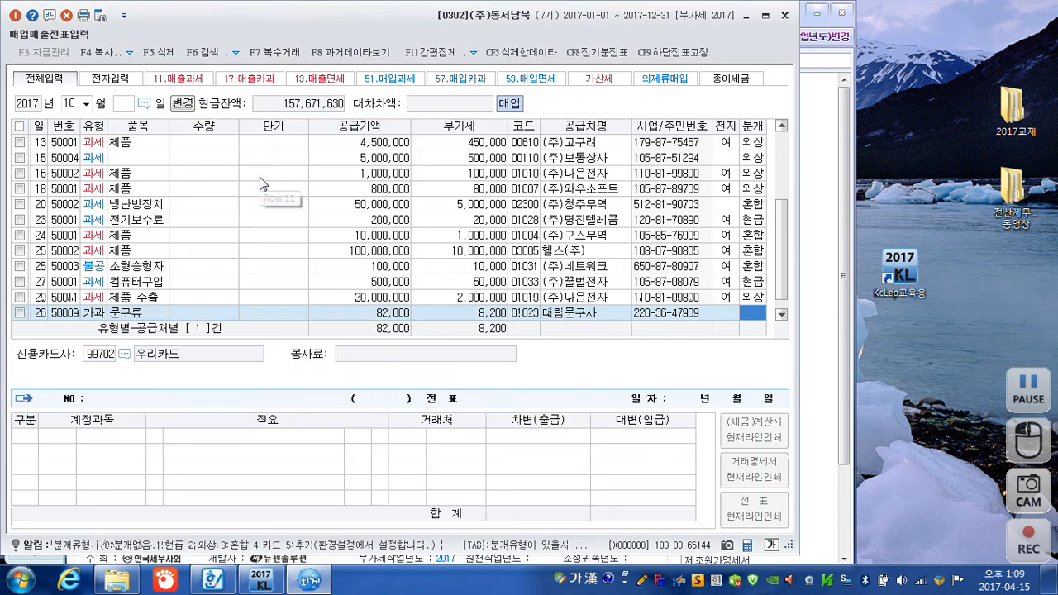
{"action": "type", "text": "4"}
{"action": "key", "text": "Return"}
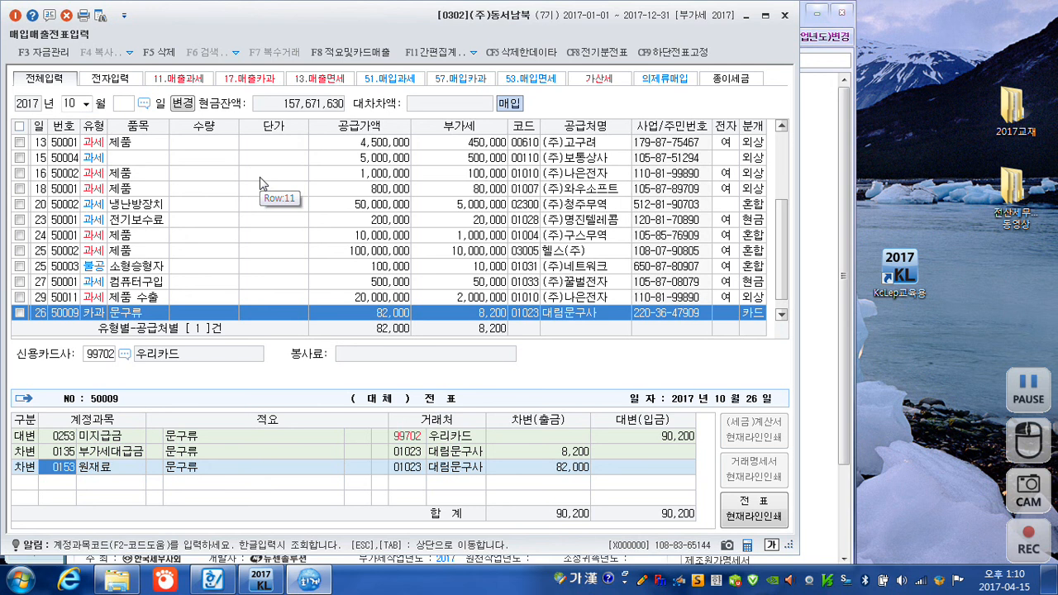
- Change the 원재료 debit line's account to 0829 사무용품비 (판매관리비) and finish the October 26 voucher
{"action": "type", "text": "사무"}
{"action": "key", "text": "Return"}
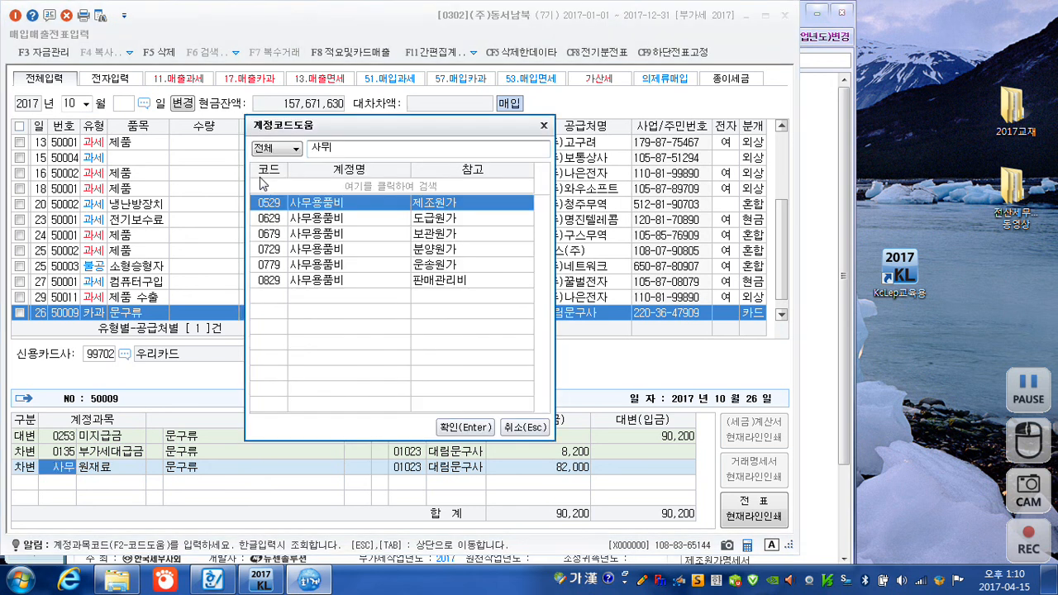
{"action": "key", "text": "Down"}
{"action": "key", "text": "Down"}
{"action": "key", "text": "Down"}
{"action": "key", "text": "Down"}
{"action": "key", "text": "Down"}
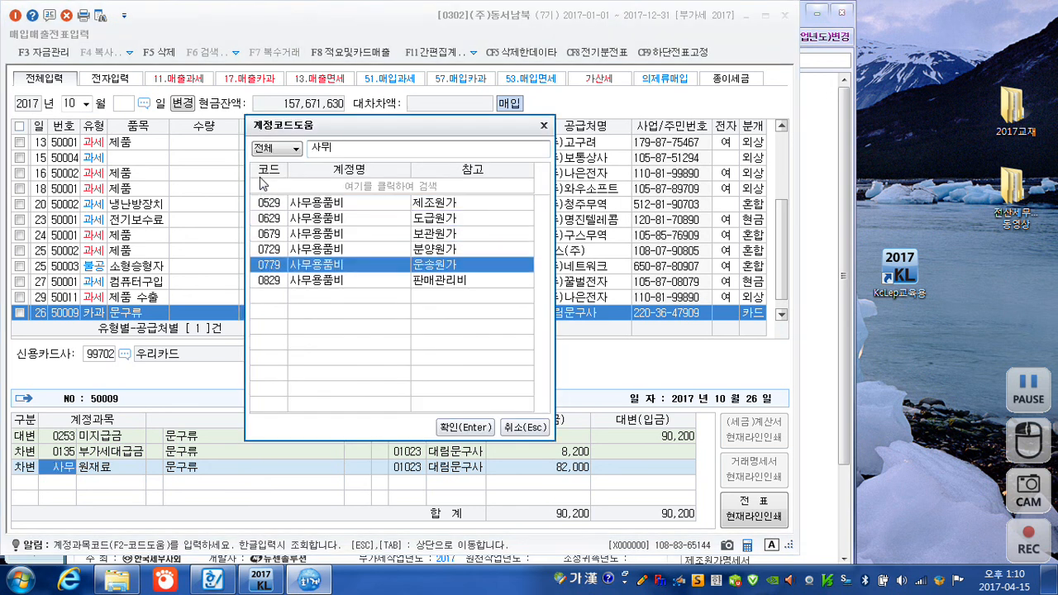
{"action": "key", "text": "Return"}
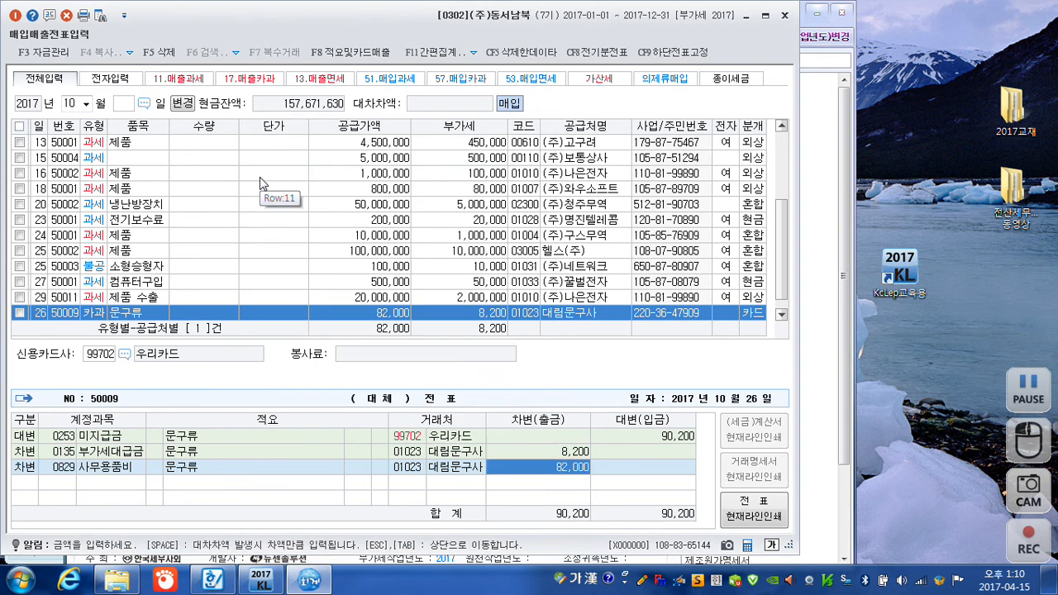
{"action": "key", "text": "Return"}
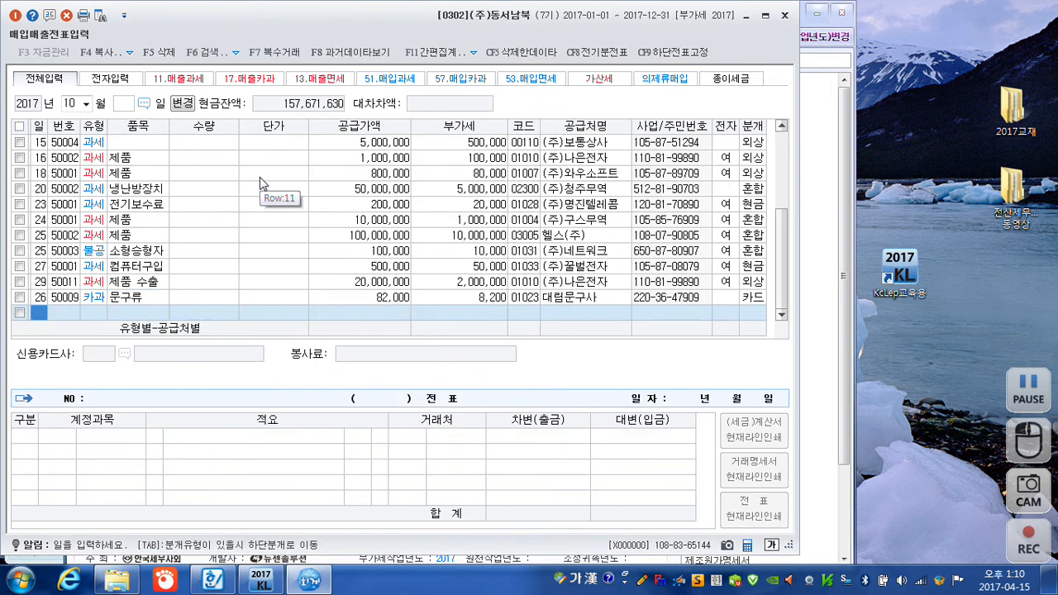
- Switch the entry date to November 20 and start a line with purchase type 54 불공
{"action": "key", "text": "Escape"}
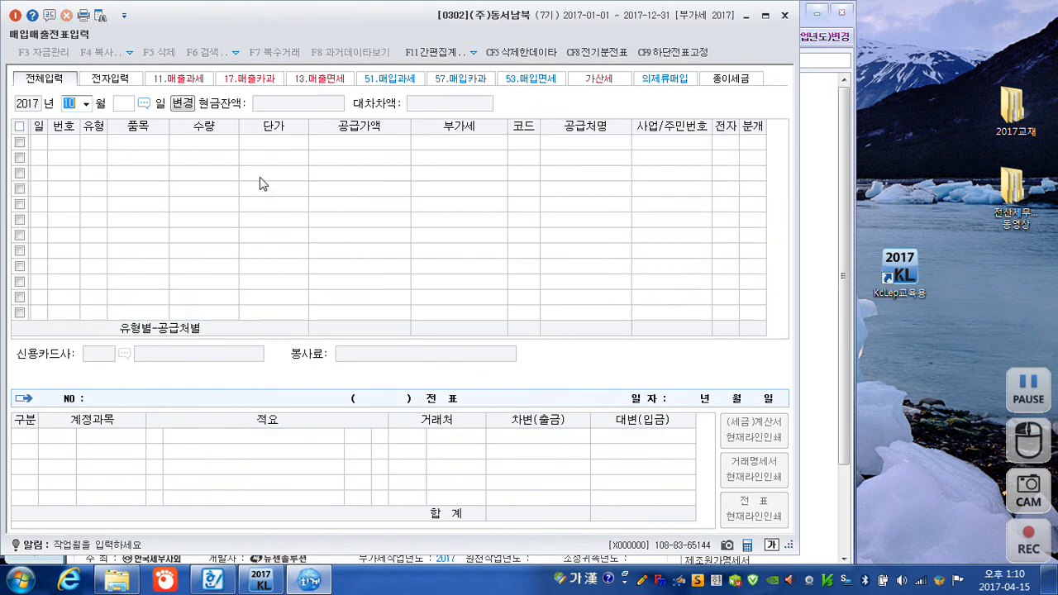
{"action": "type", "text": "1120"}
{"action": "key", "text": "Return"}
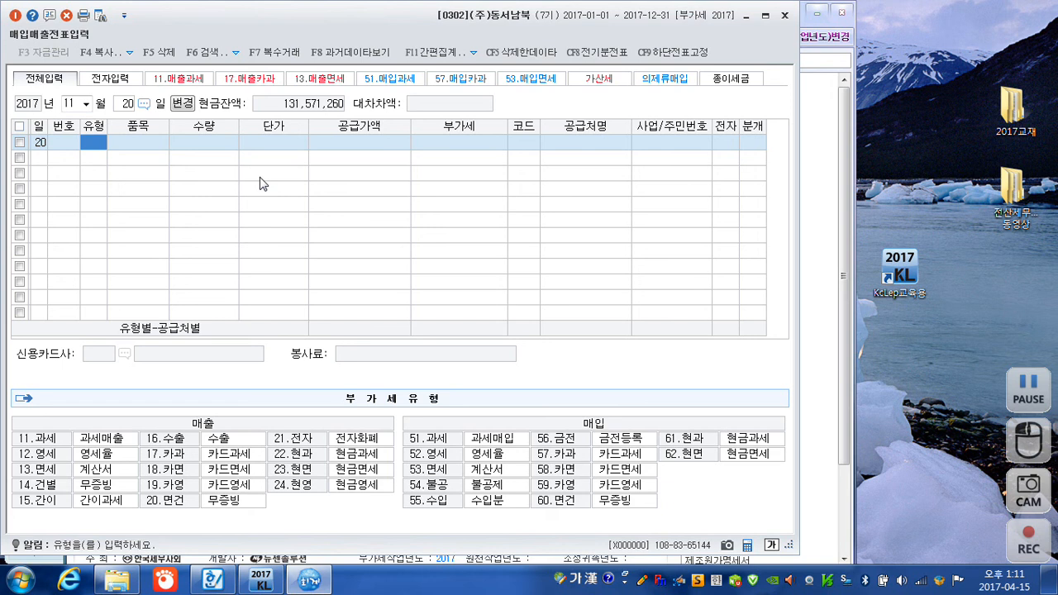
{"action": "type", "text": "54"}
{"action": "key", "text": "Return"}
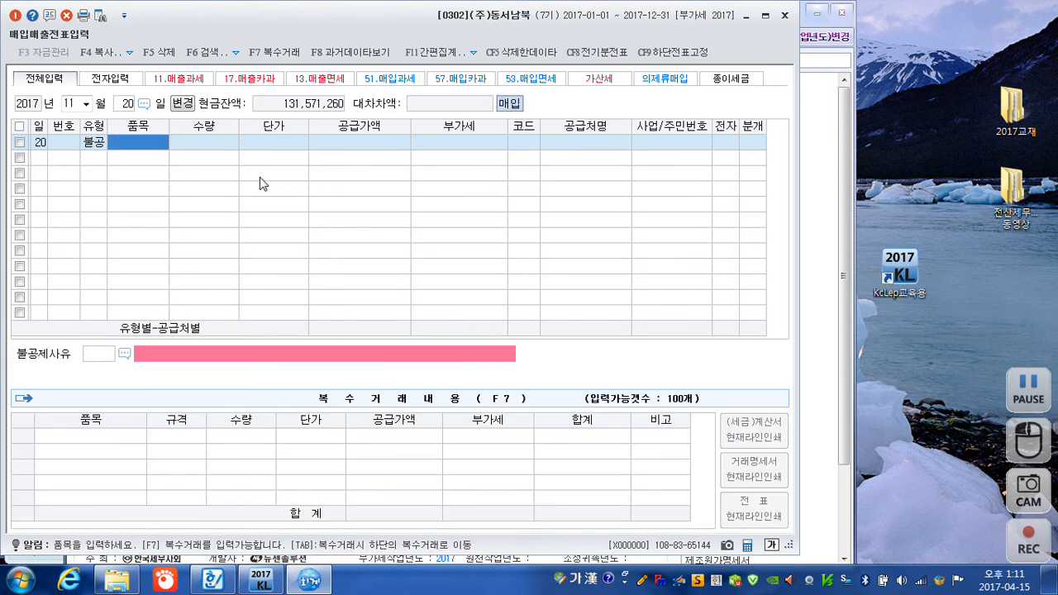
- Fill the November 20 line with 품목 임차료 and 공급가액 5,000,000, leaving 수량 and 단가 blank and accepting the calculated 부가세
{"action": "type", "text": "임차"}
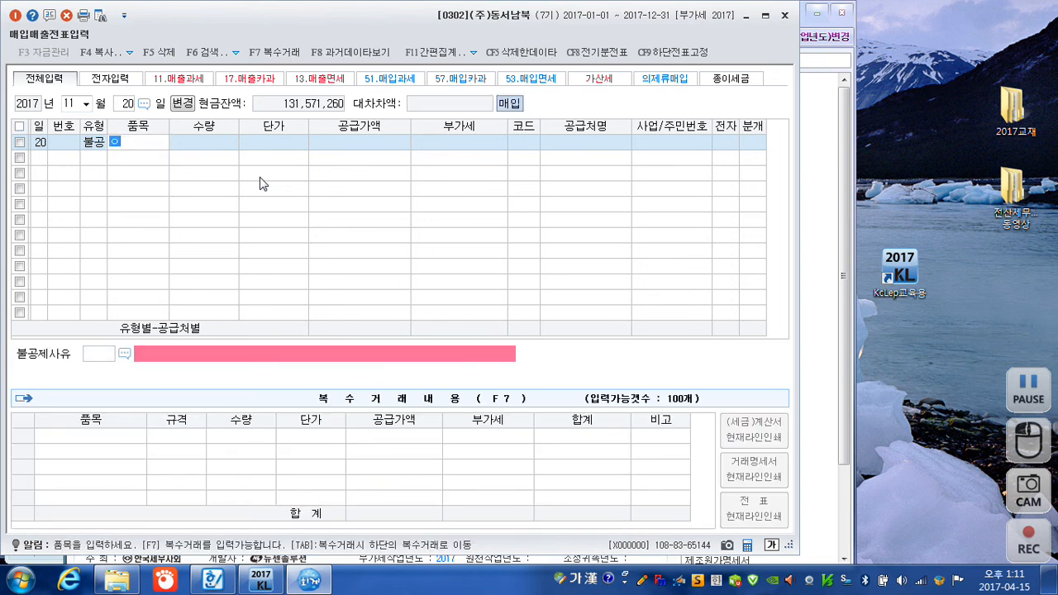
{"action": "type", "text": "료"}
{"action": "key", "text": "Return"}
{"action": "key", "text": "Return"}
{"action": "key", "text": "Return"}
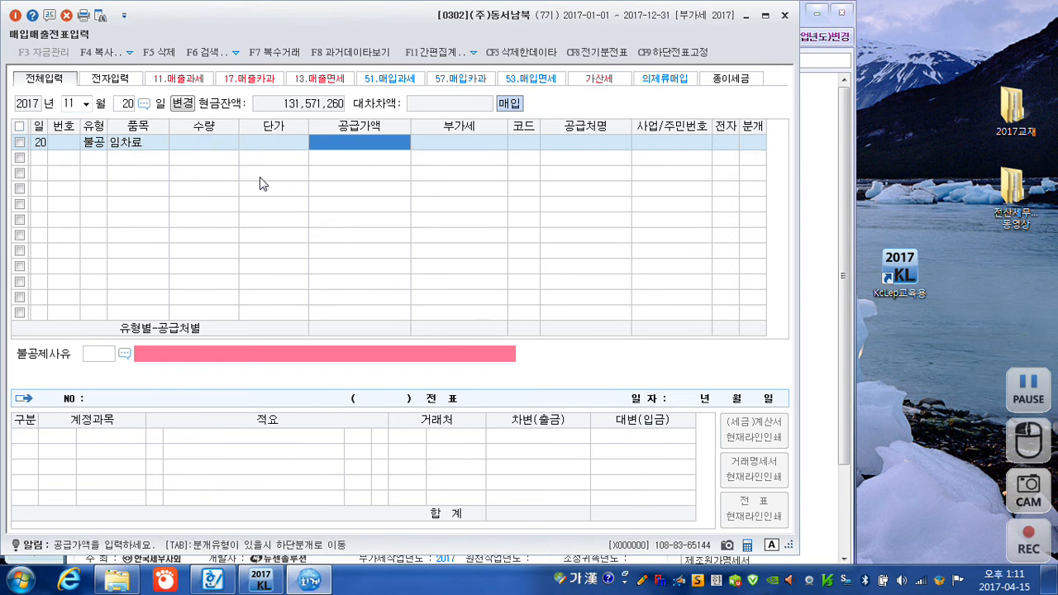
{"action": "type", "text": "5000000"}
{"action": "key", "text": "Return"}
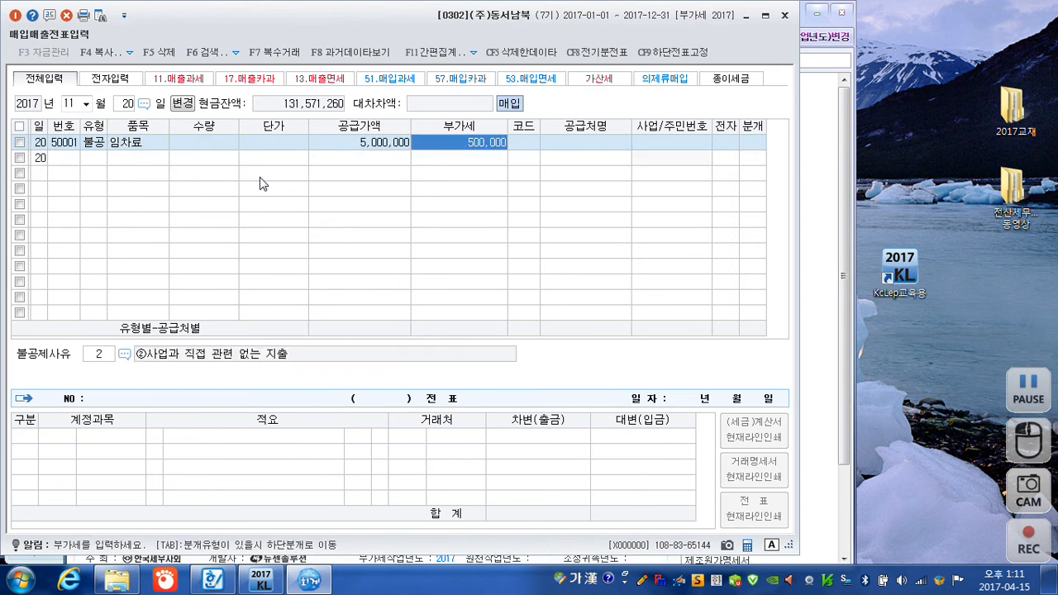
{"action": "key", "text": "Return"}
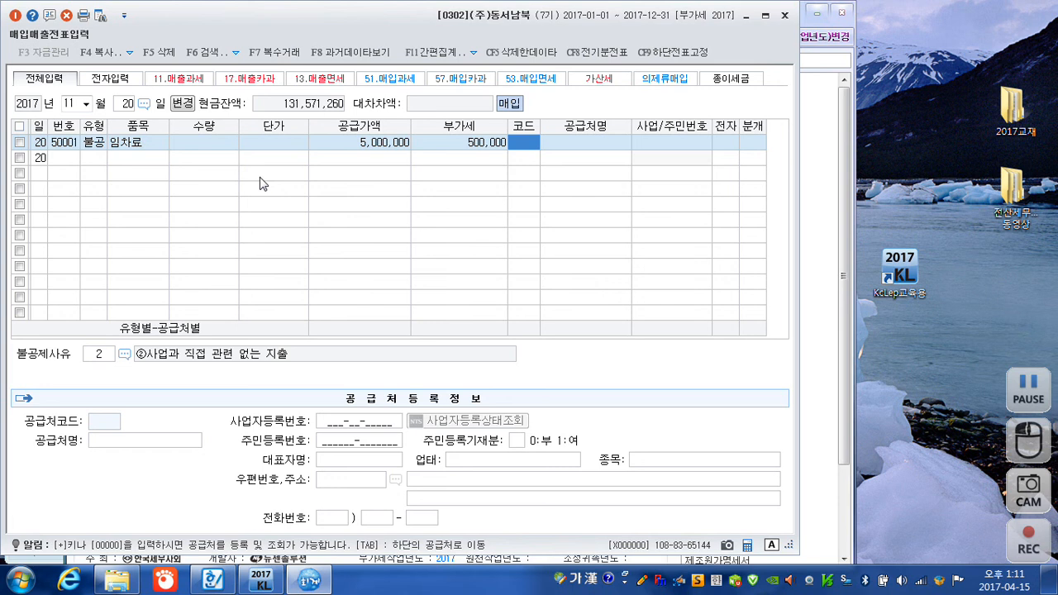
- Set the November 20 line's 공급처 to 00800 신라빌딩 and mark it as an electronic invoice (전자 여)
{"action": "type", "text": "신라"}
{"action": "key", "text": "Return"}
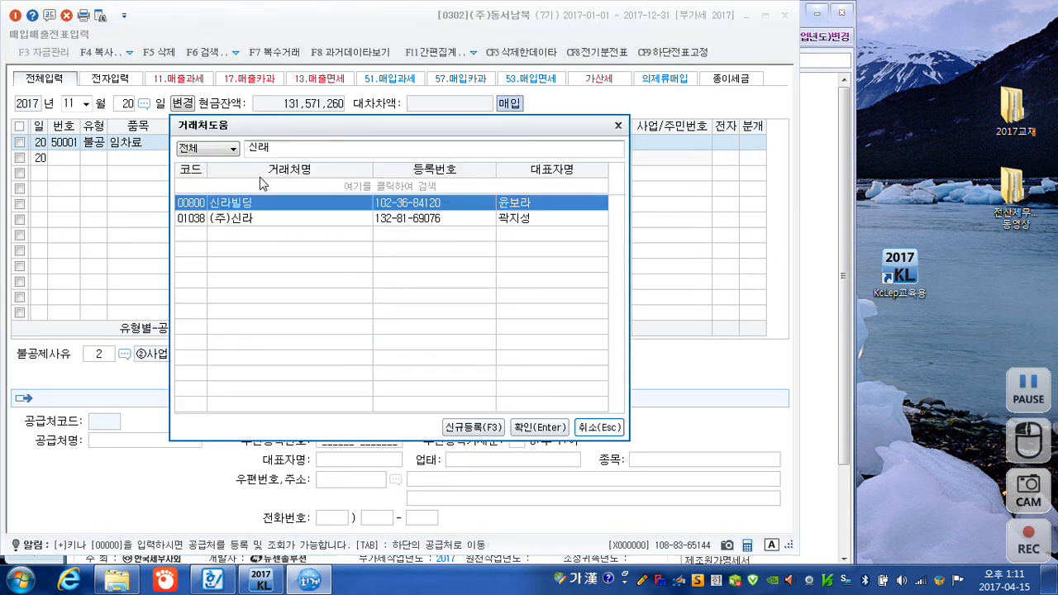
{"action": "key", "text": "Return"}
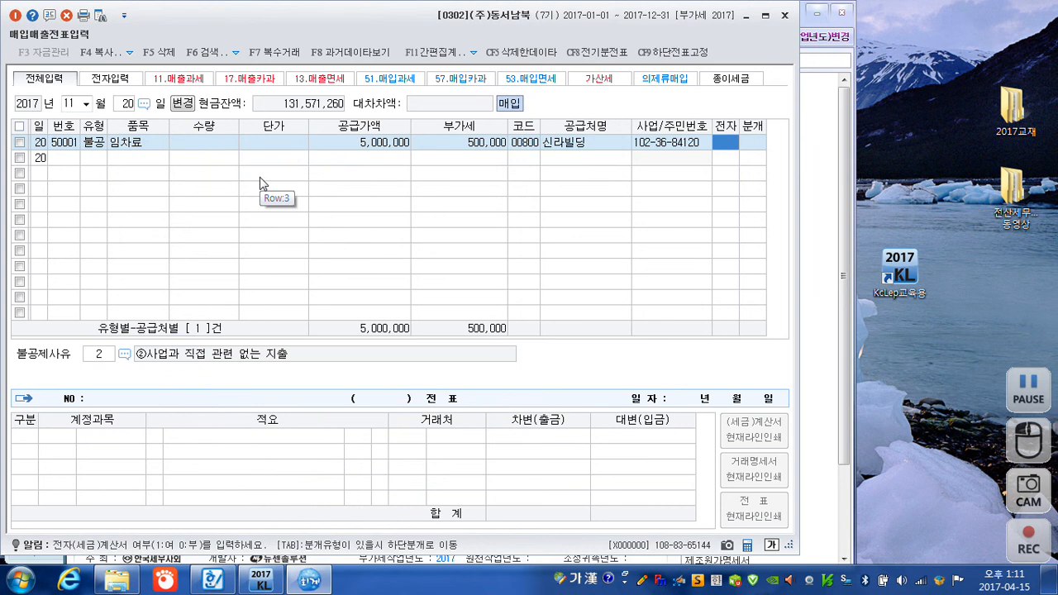
{"action": "type", "text": "1"}
{"action": "key", "text": "Return"}
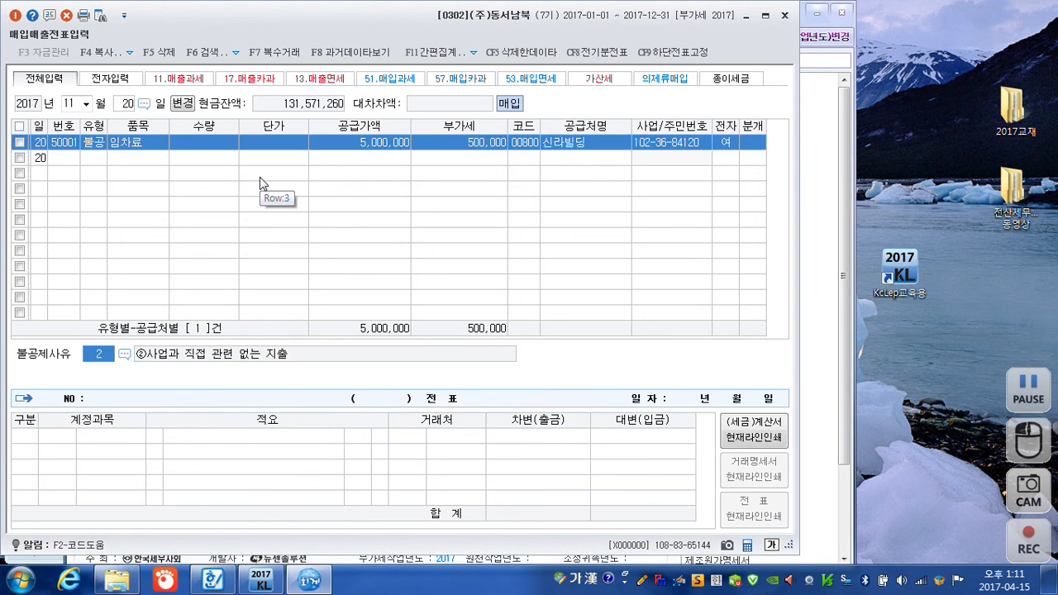
- Set the 불공제사유 to 9 공통매입세액안분계산분 and the 분개 type to 3 혼합 for the November 20 line
{"action": "key", "text": "F2"}
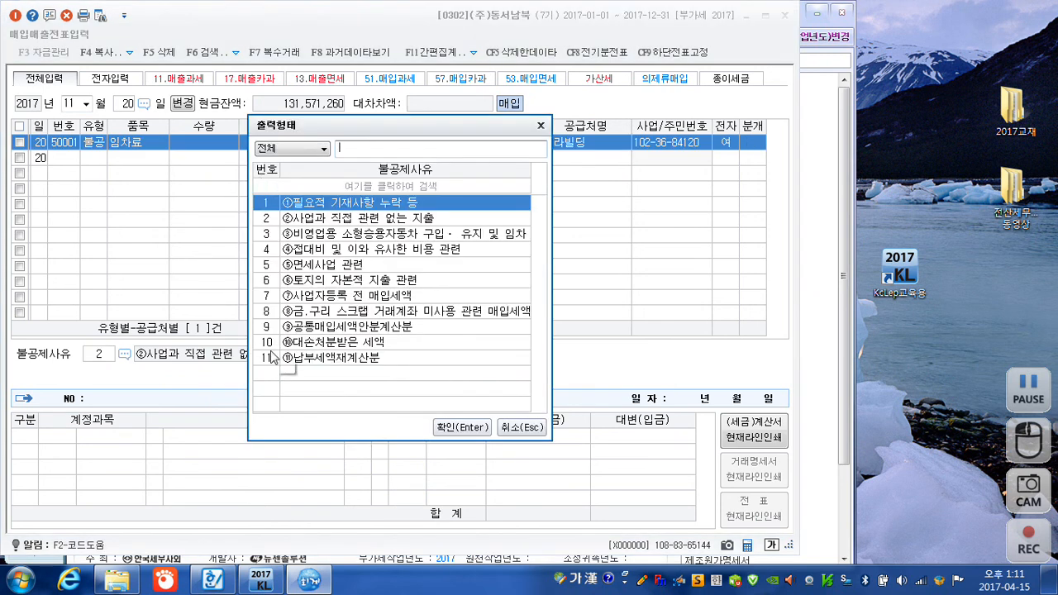
{"action": "left_click", "coordinate": [338, 328]}
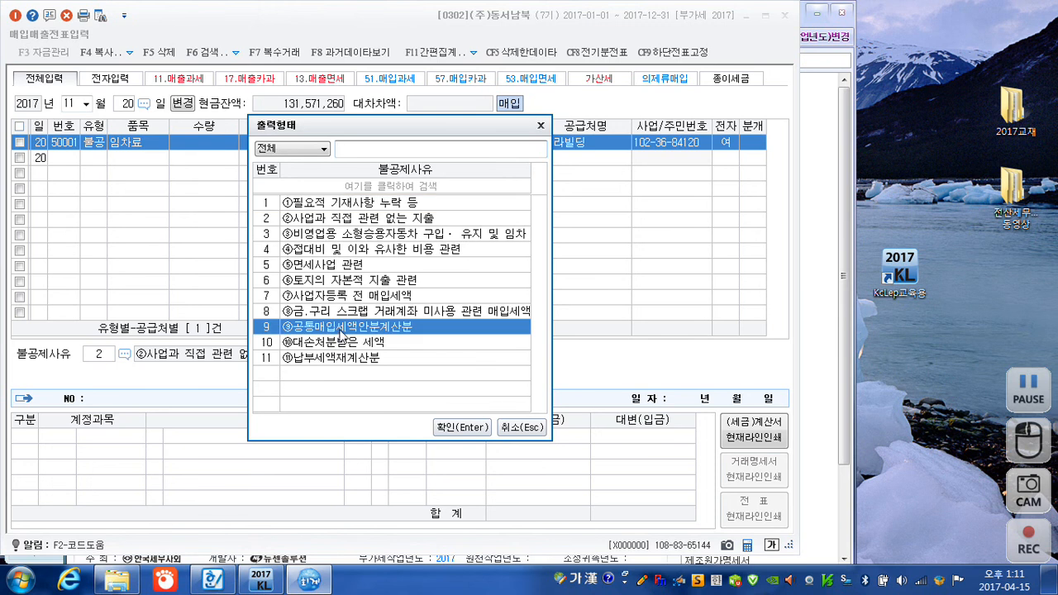
{"action": "left_click", "coordinate": [453, 427]}
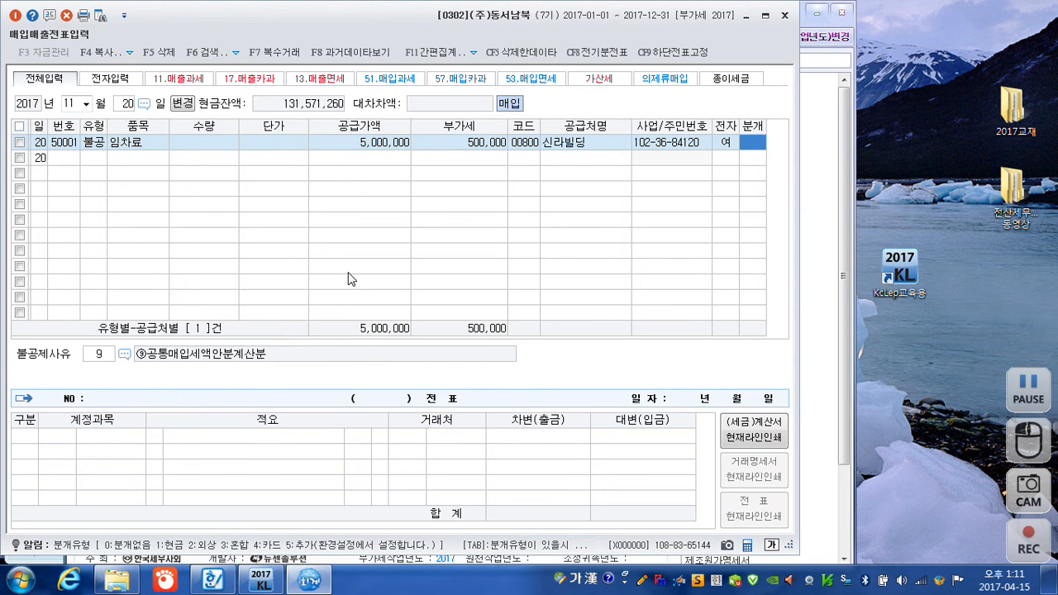
{"action": "type", "text": "3"}
{"action": "key", "text": "Return"}
{"action": "key", "text": "Return"}
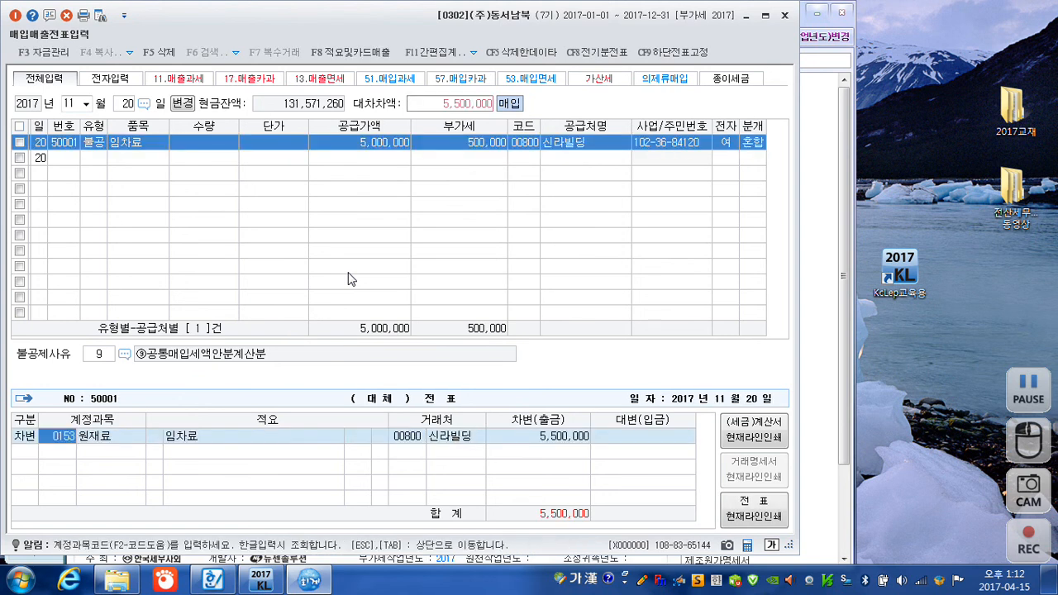
- Change the 원재료 debit line's account to 0819 임차료 (판매관리비), keeping its amount, and move on to a new journal line
{"action": "type", "text": "임차료"}
{"action": "key", "text": "Return"}
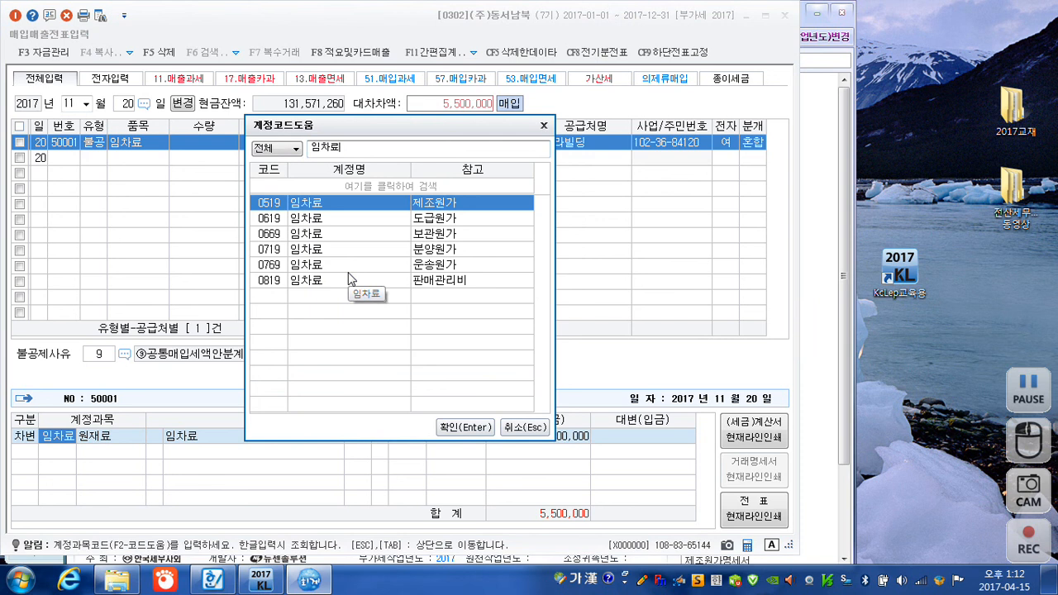
{"action": "key", "text": "Down"}
{"action": "key", "text": "Down"}
{"action": "key", "text": "Down"}
{"action": "key", "text": "Down"}
{"action": "key", "text": "Down"}
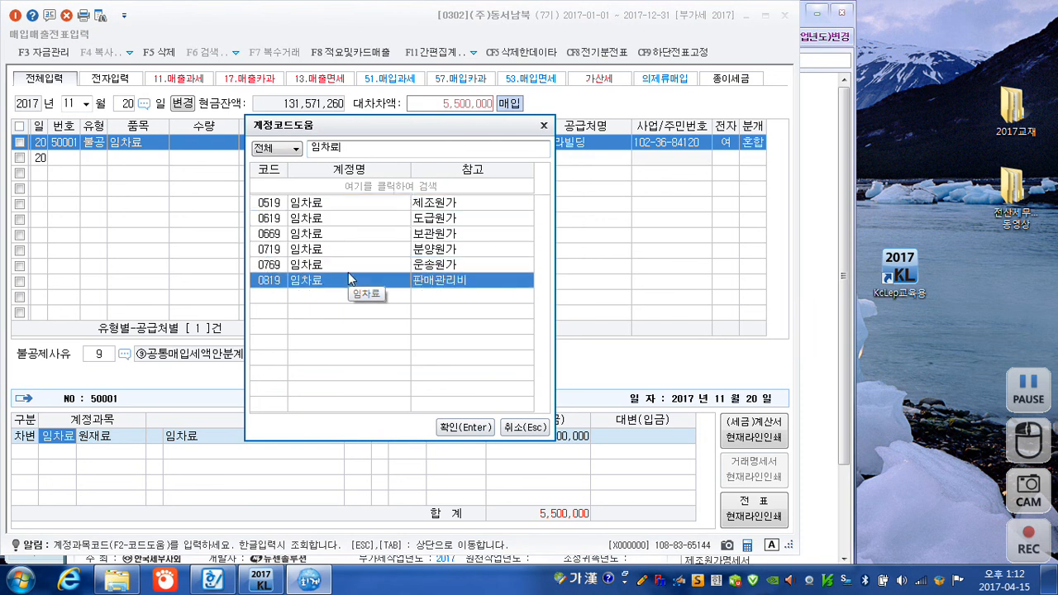
{"action": "key", "text": "Return"}
{"action": "key", "text": "Return"}
{"action": "key", "text": "Return"}
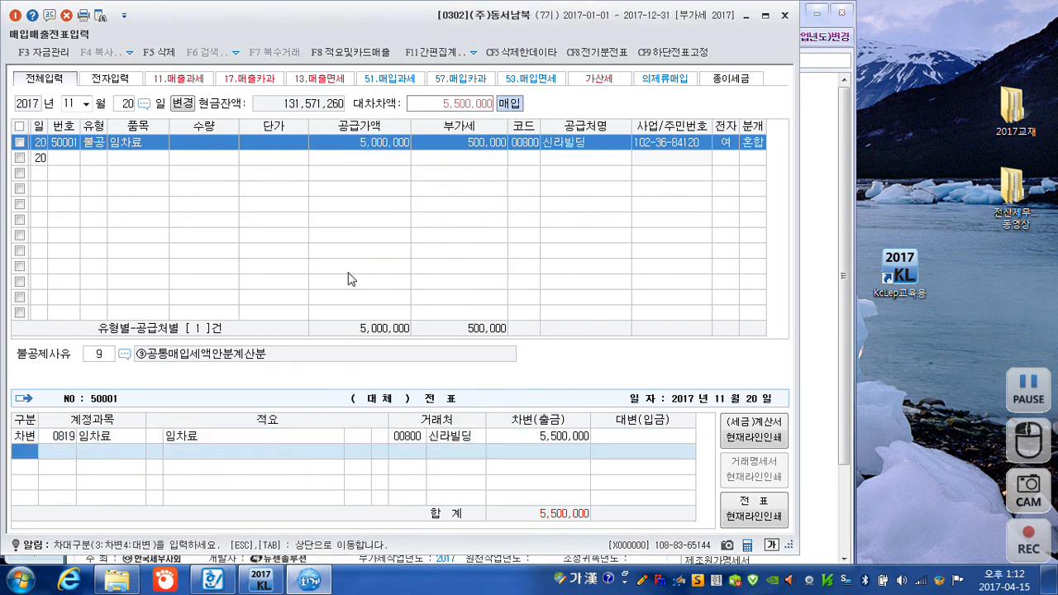
- Add a credit line for account 0253 미지급금 and finish the November 20 voucher
{"action": "type", "text": "4미지"}
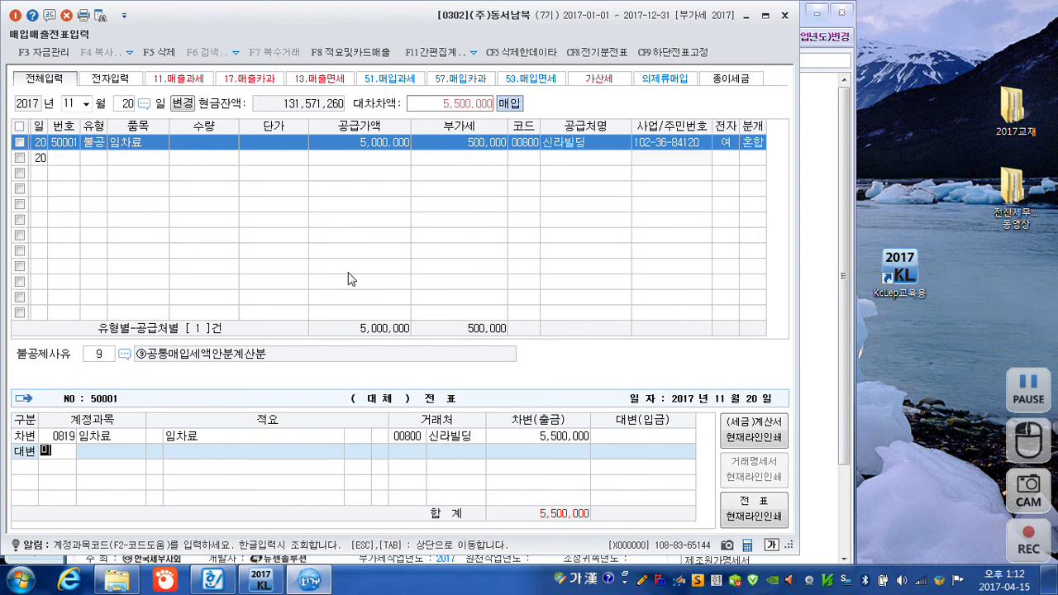
{"action": "key", "text": "Return"}
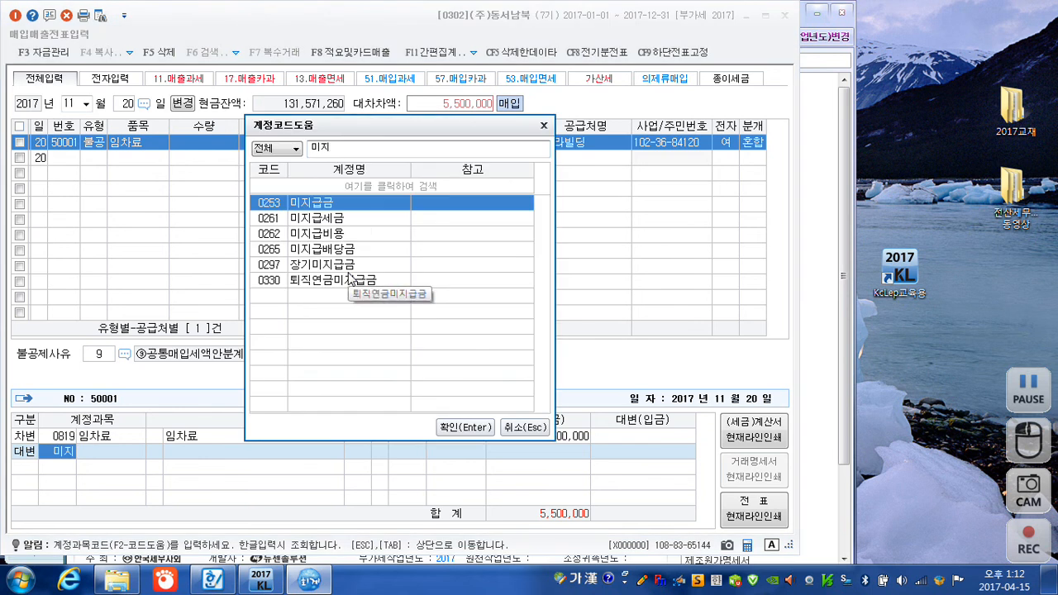
{"action": "key", "text": "Return"}
{"action": "key", "text": "Return"}
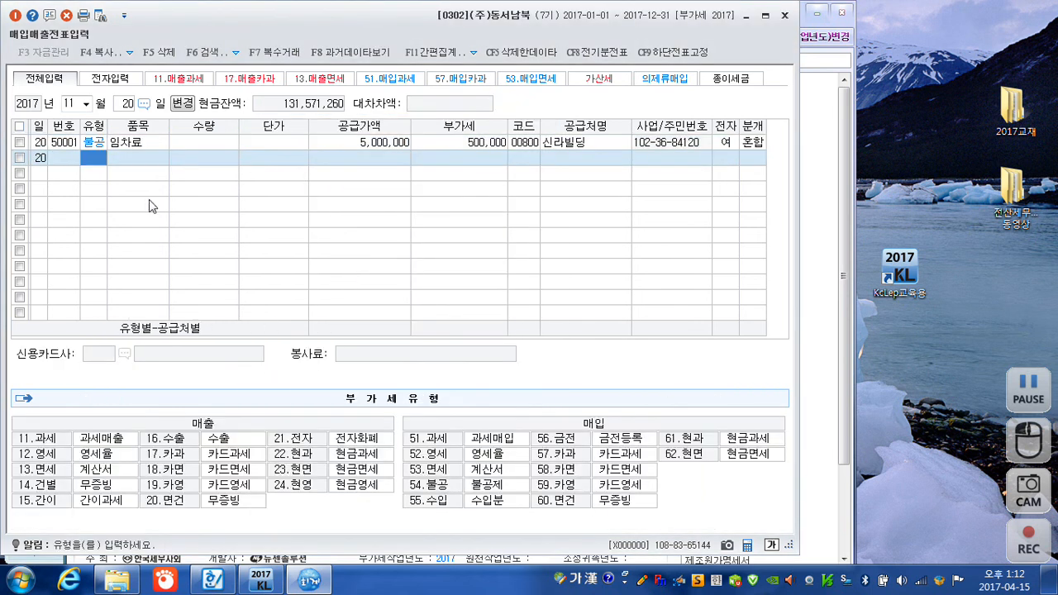
- Switch the entry date to December 26 and start a line with sales type 22 현과
{"action": "left_click", "coordinate": [70, 108]}
{"action": "type", "text": "12"}
{"action": "key", "text": "Return"}
{"action": "type", "text": "26"}
{"action": "key", "text": "Return"}
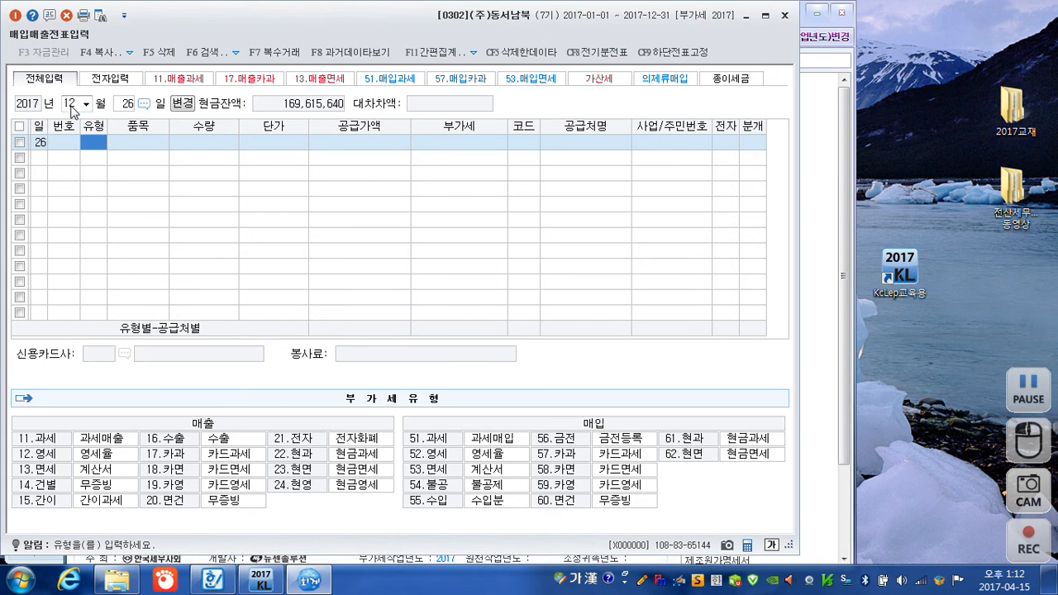
{"action": "type", "text": "22"}
{"action": "key", "text": "Return"}
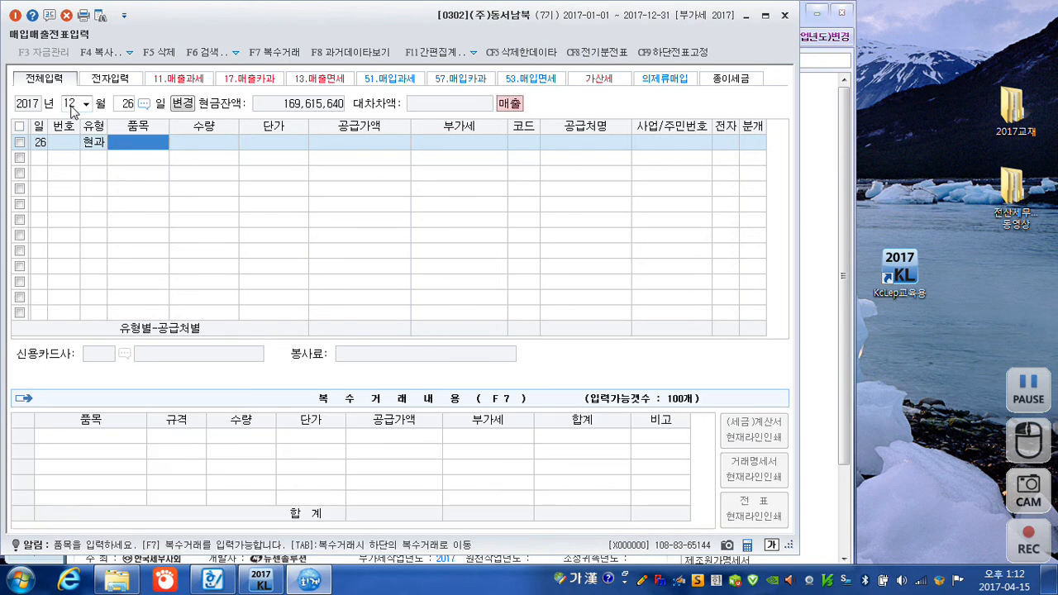
- Fill the December 26 line with 품목 제품, 공급가액 200,000 and 부가세 20,000, leaving 수량 and 단가 blank
{"action": "type", "text": "제품"}
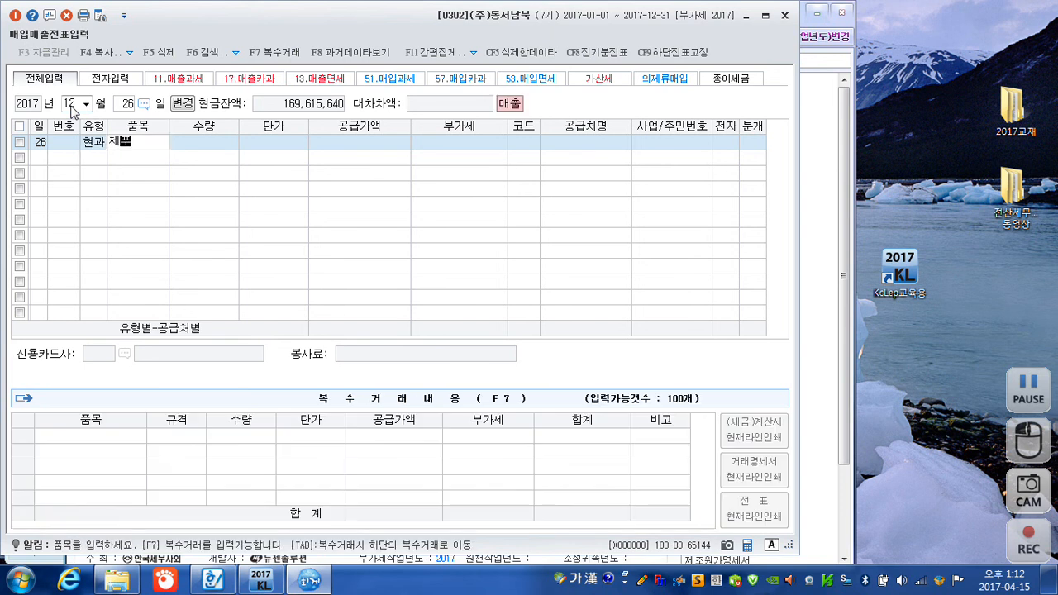
{"action": "key", "text": "Return"}
{"action": "key", "text": "Return"}
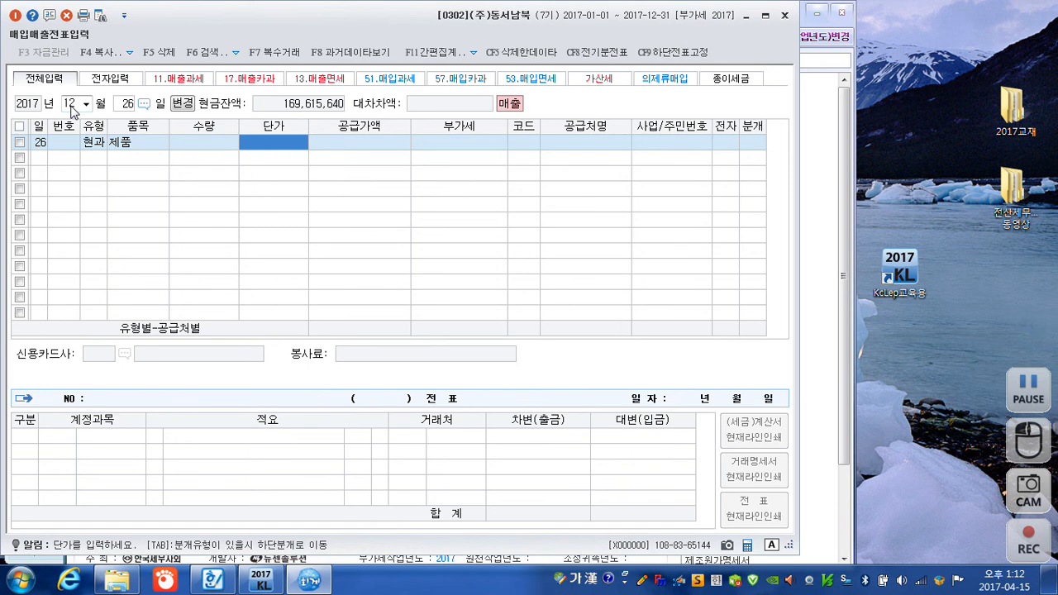
{"action": "key", "text": "Return"}
{"action": "type", "text": "200000"}
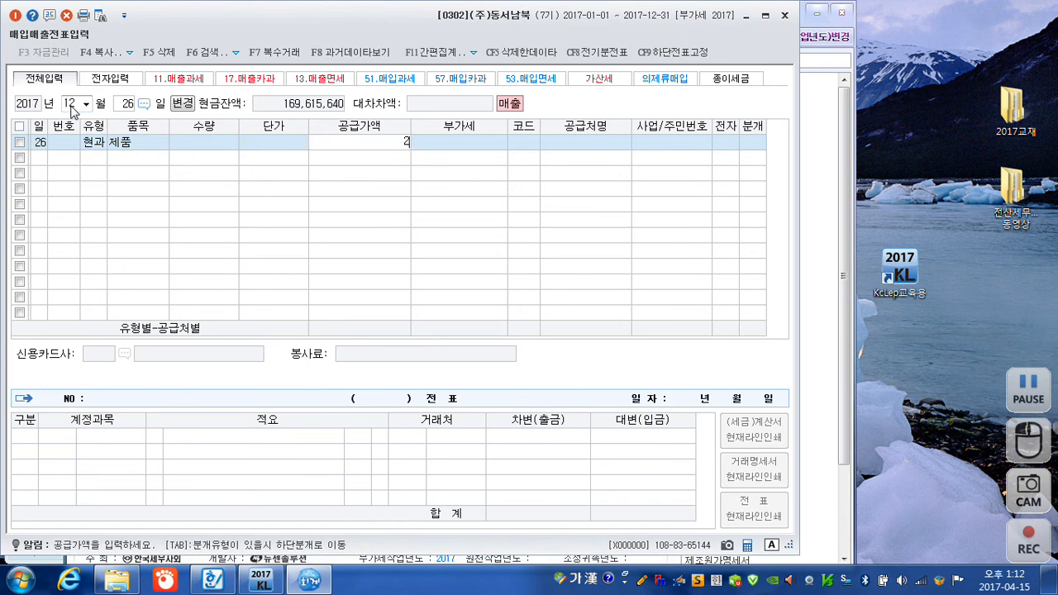
{"action": "key", "text": "Return"}
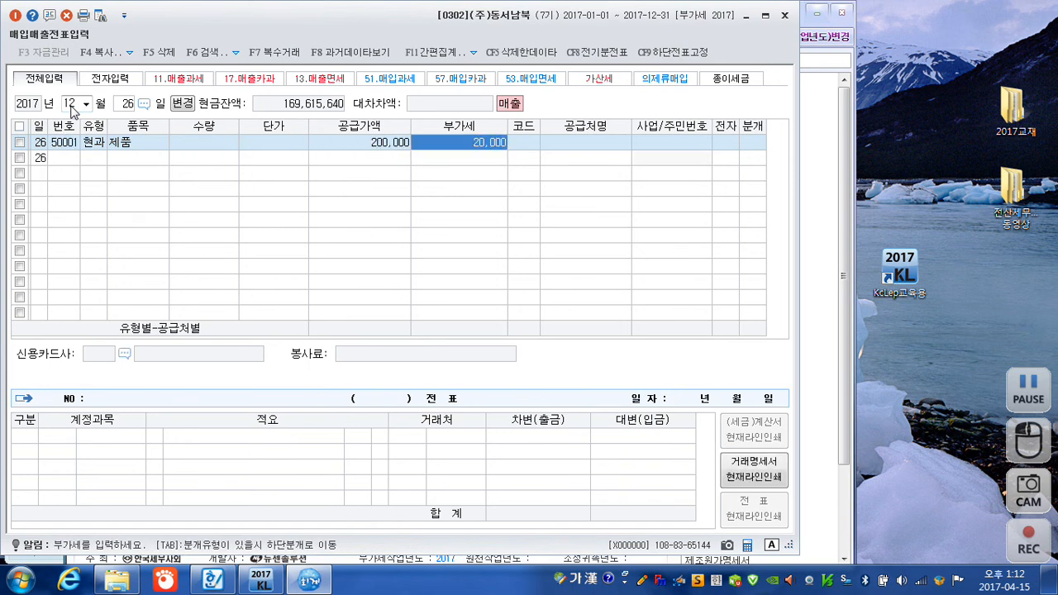
{"action": "key", "text": "Return"}
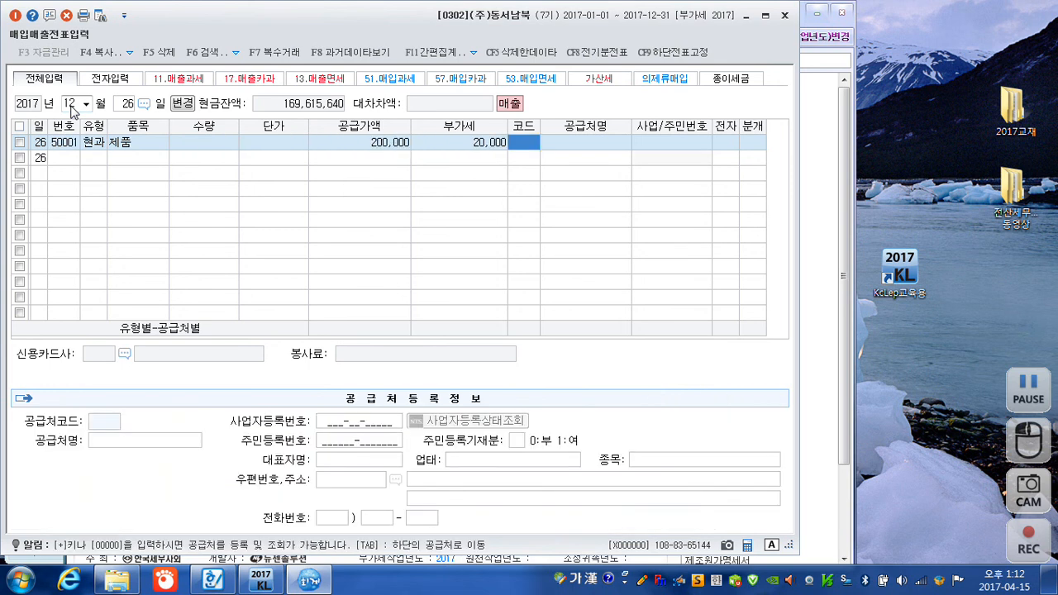
- Assign the individual customer found by name to the December 26 sale and set its 분개 type to 혼합
{"action": "type", "text": "김한"}
{"action": "key", "text": "Return"}
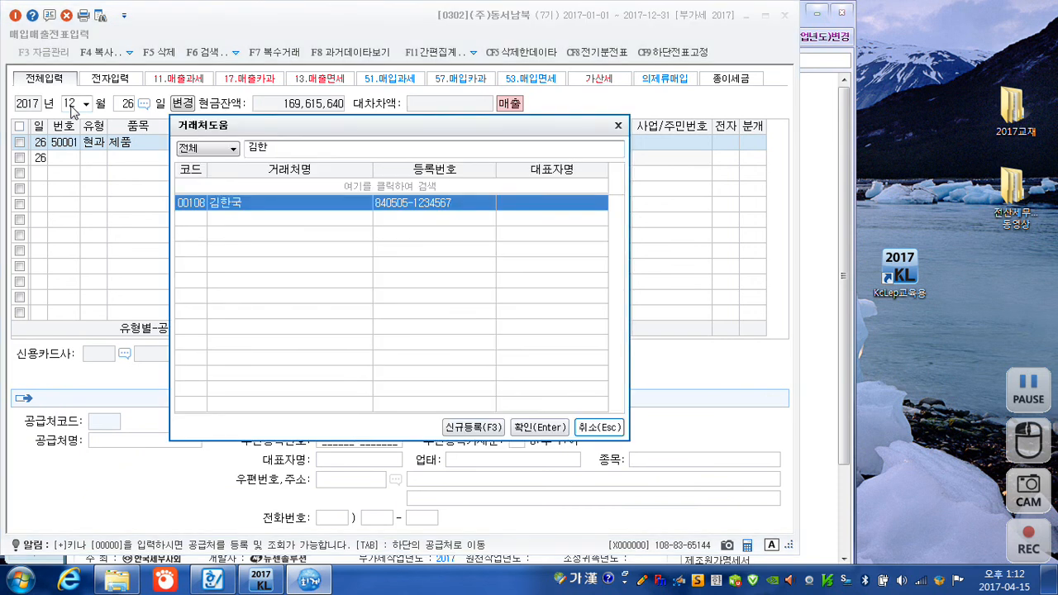
{"action": "key", "text": "Return"}
{"action": "key", "text": "Return"}
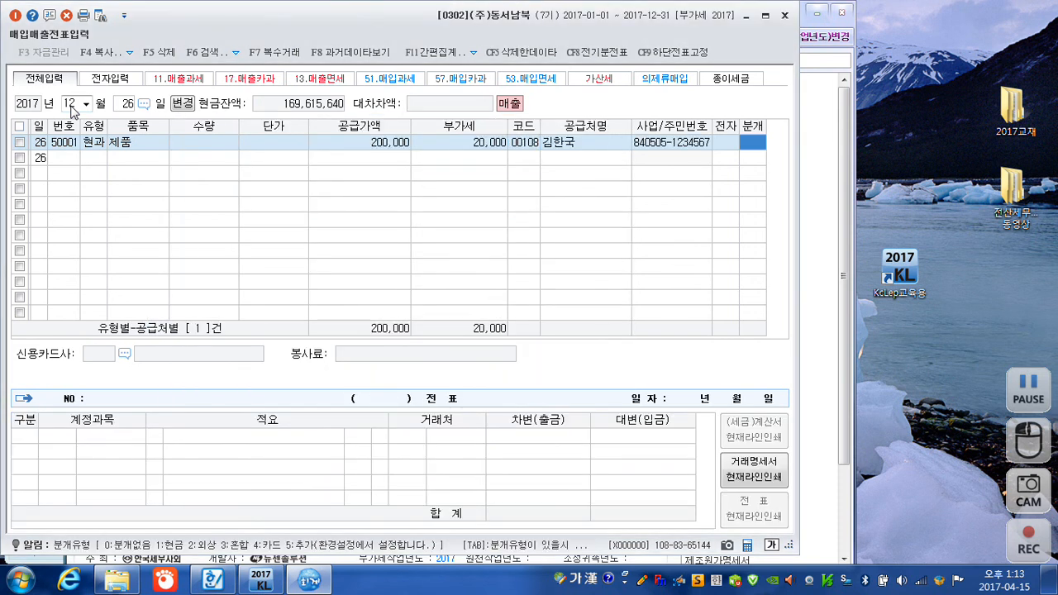
{"action": "type", "text": "3"}
{"action": "key", "text": "Return"}
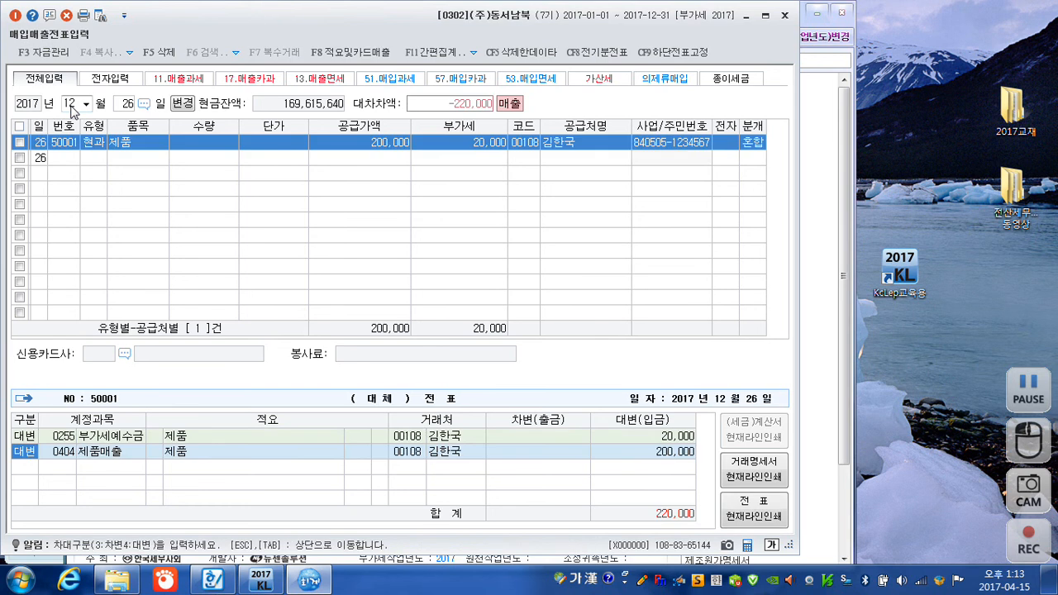
- Add a debit line for account 0103 보통예금 with 220,000 and finish the December 26 voucher
{"action": "key", "text": "Return"}
{"action": "key", "text": "Return"}
{"action": "key", "text": "Return"}
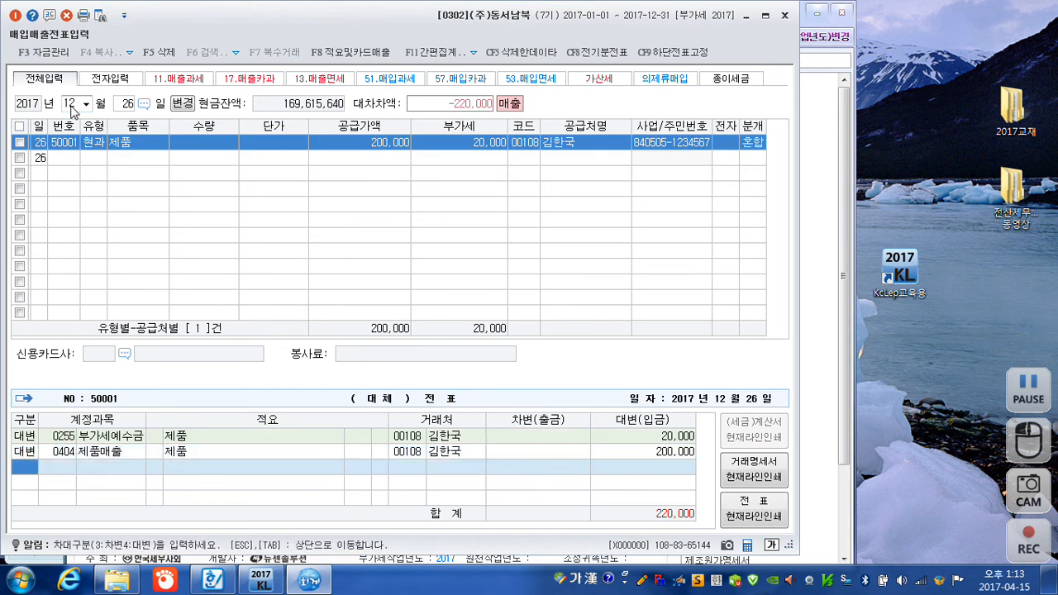
{"action": "type", "text": "3103"}
{"action": "key", "text": "Return"}
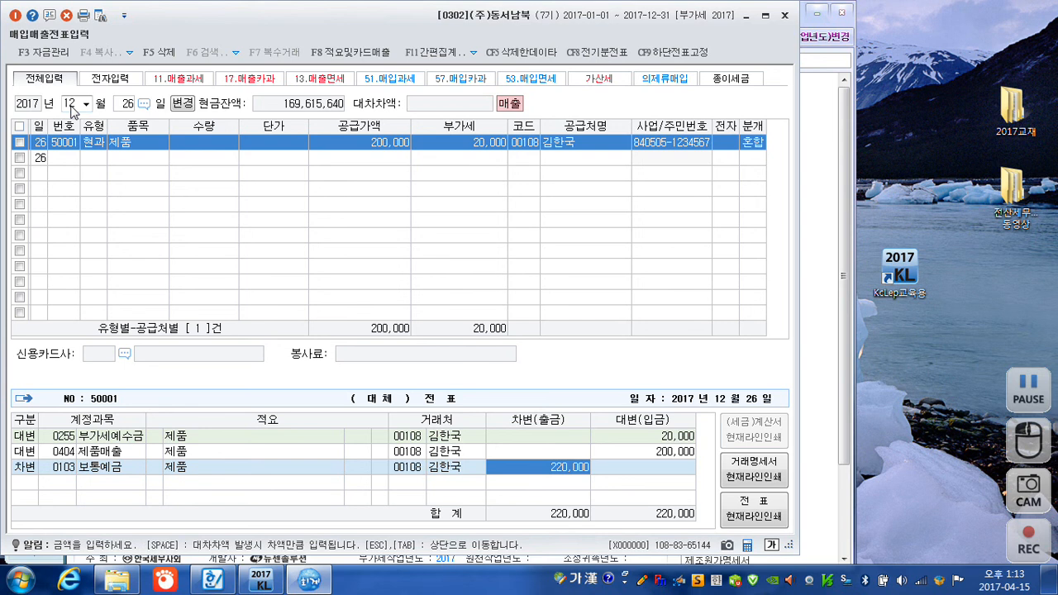
{"action": "key", "text": "Return"}
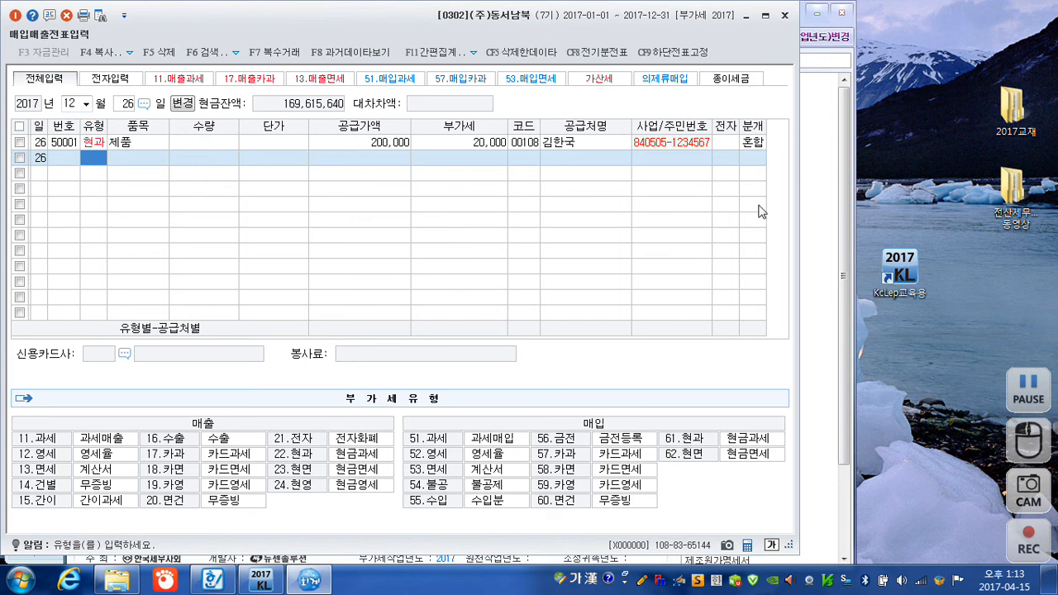
- Leave 매입매출전표입력 and open the October 21 entries in 일반전표입력
{"action": "left_click", "coordinate": [786, 17]}
{"action": "left_click", "coordinate": [120, 85]}
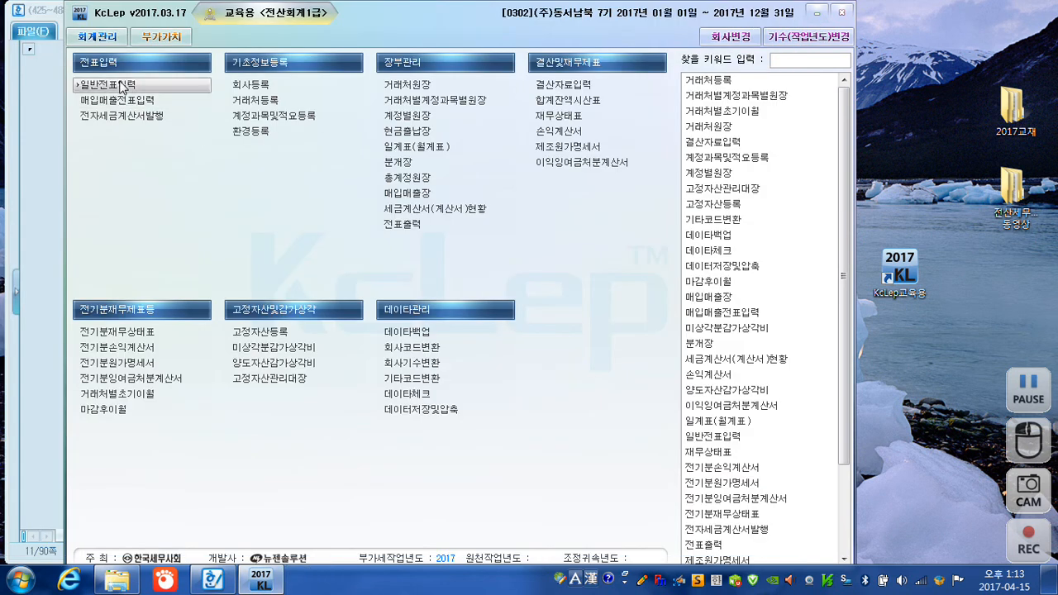
{"action": "type", "text": "10"}
{"action": "key", "text": "Return"}
{"action": "type", "text": "21"}
{"action": "key", "text": "Return"}
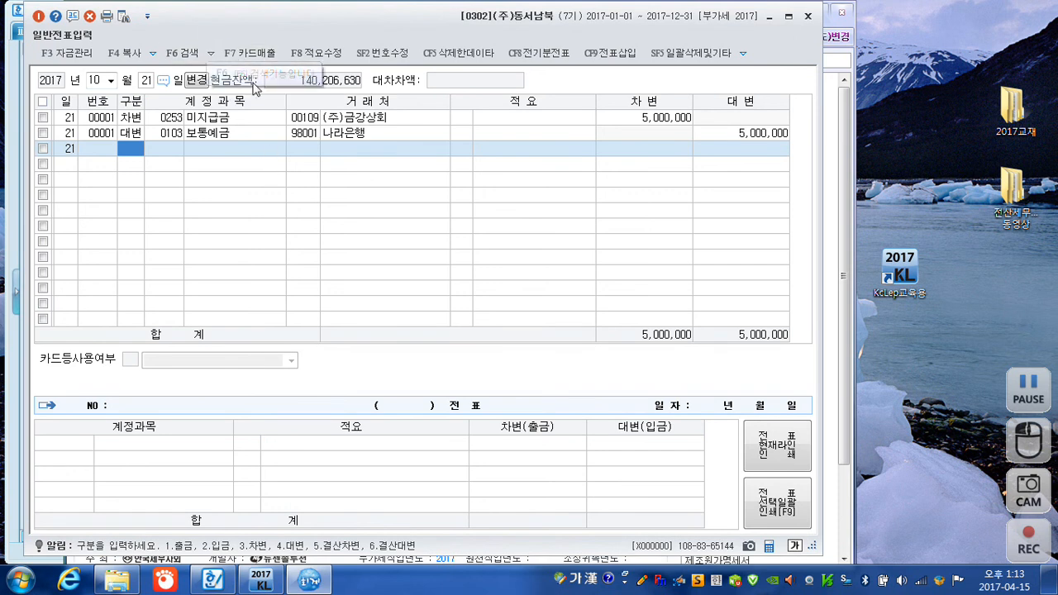
- Change the account of the October 21 debit line to 0251 외상매입금
{"action": "left_click", "coordinate": [175, 121]}
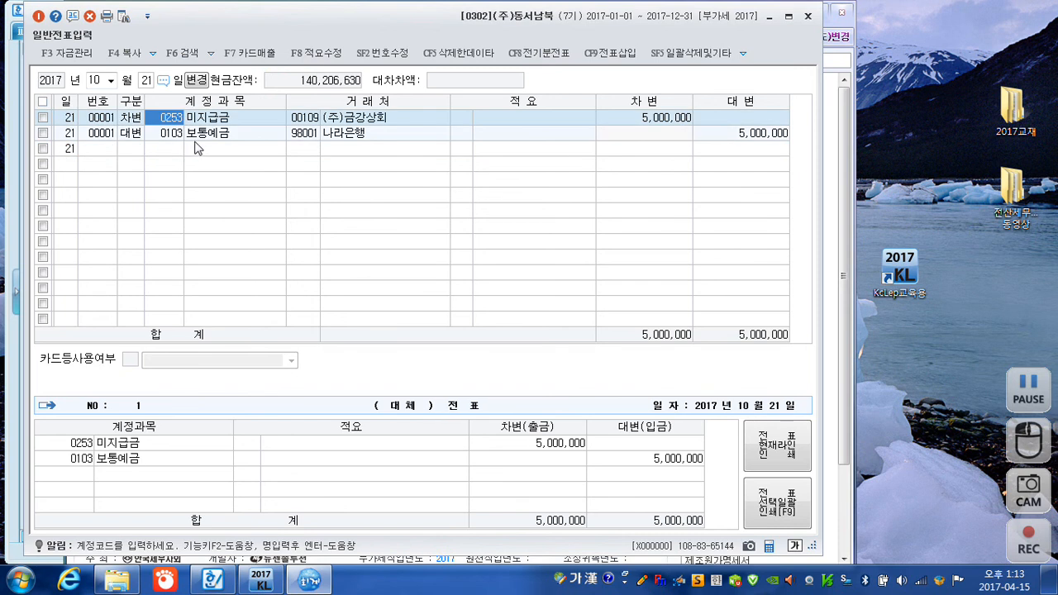
{"action": "type", "text": "외상"}
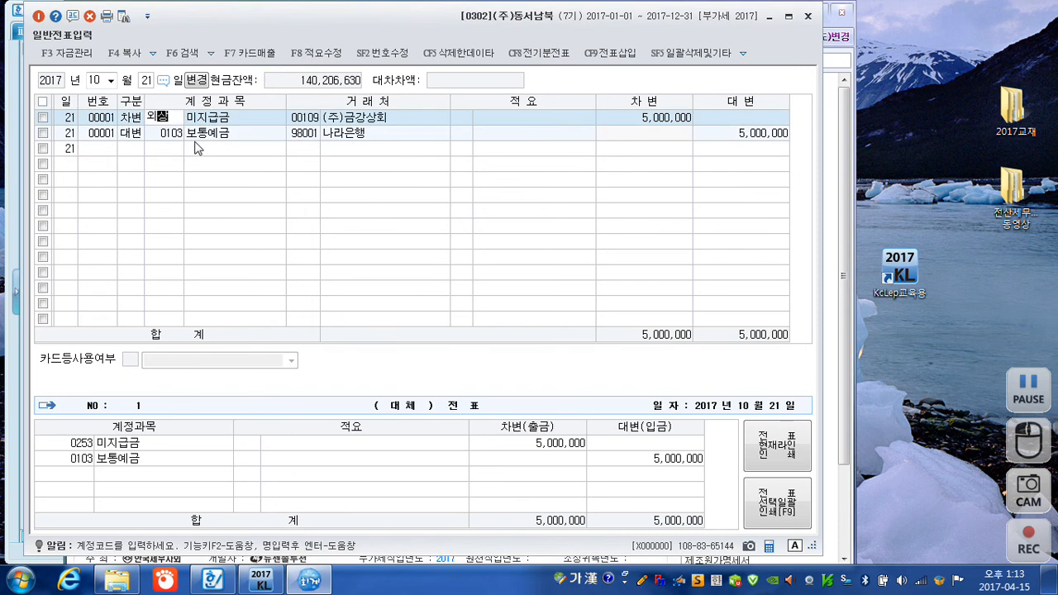
{"action": "type", "text": "매"}
{"action": "key", "text": "Return"}
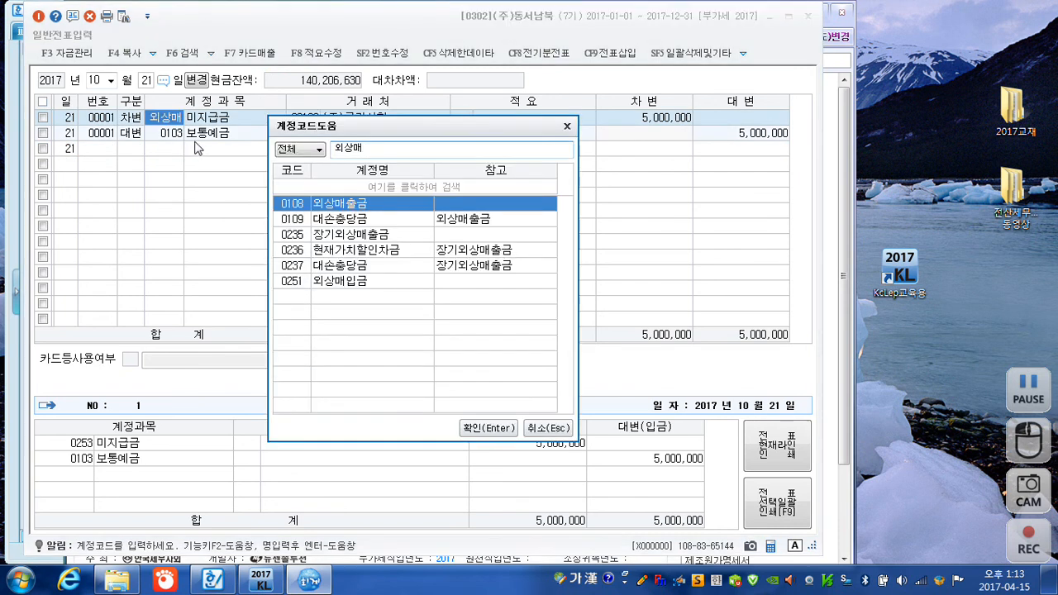
{"action": "key", "text": "Down"}
{"action": "key", "text": "Down"}
{"action": "key", "text": "Down"}
{"action": "key", "text": "Return"}
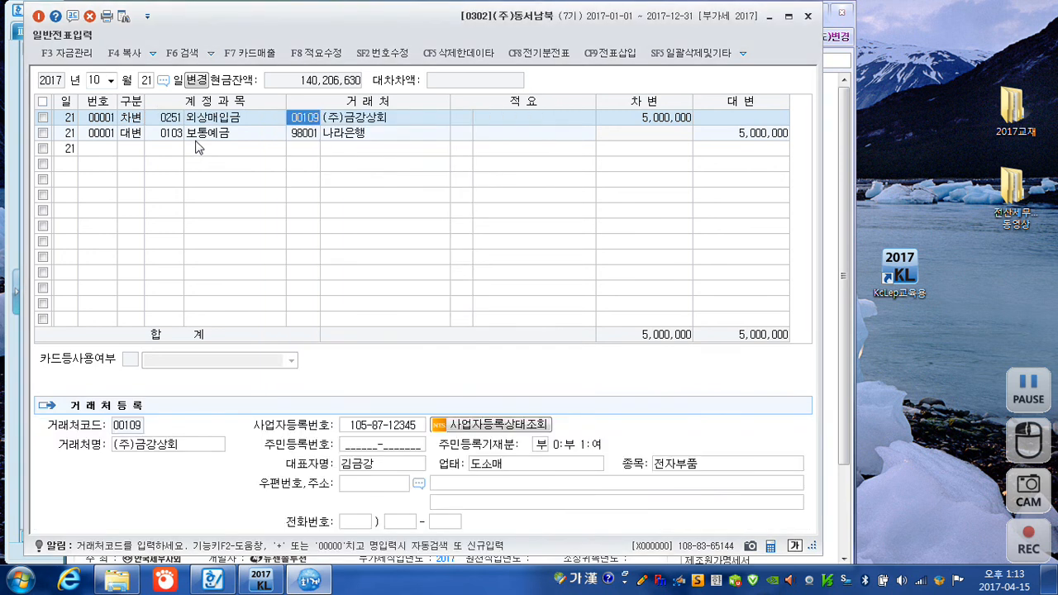
- Change the 거래처 of the October 21 debit line to (주)보통상사
{"action": "type", "text": "보통"}
{"action": "key", "text": "Return"}
{"action": "key", "text": "Return"}
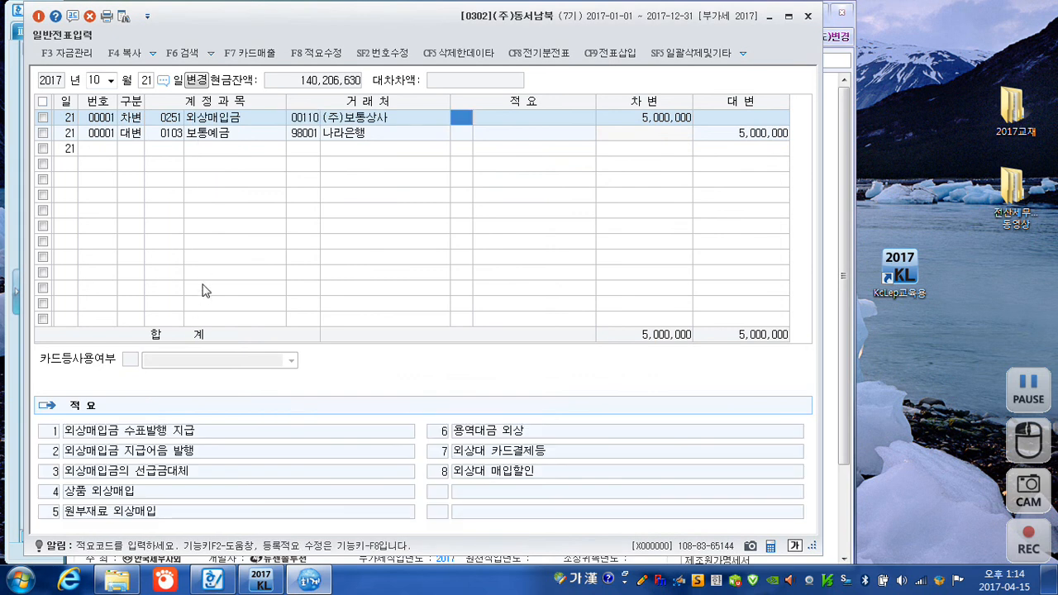
- Open December 10 in 매입매출전표입력 and change the 분개 type of the (주)구스무역 sale to 혼합
{"action": "left_click", "coordinate": [807, 15]}
{"action": "left_click", "coordinate": [112, 103]}
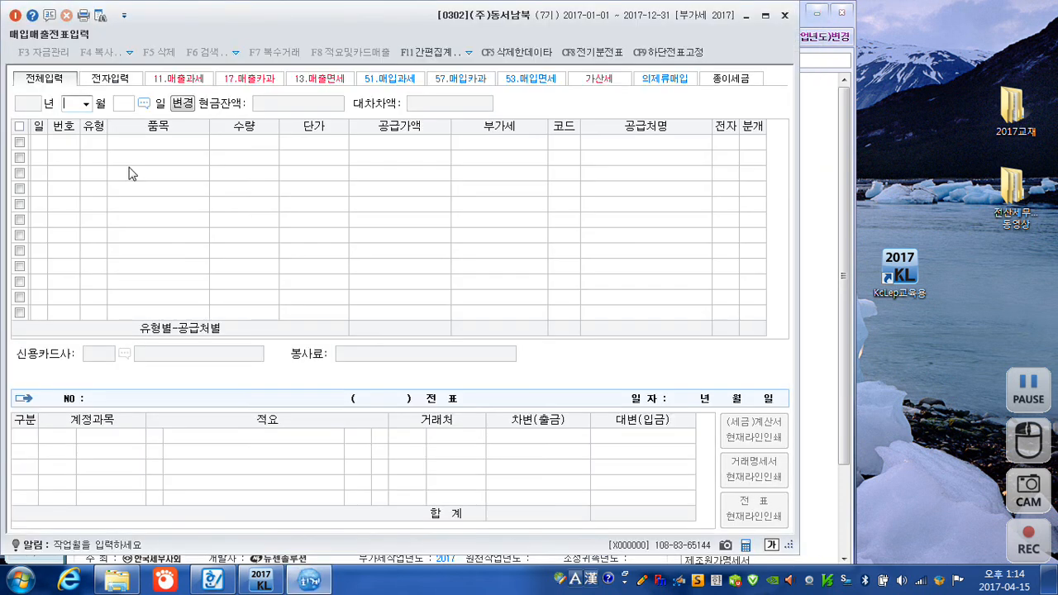
{"action": "type", "text": "1210"}
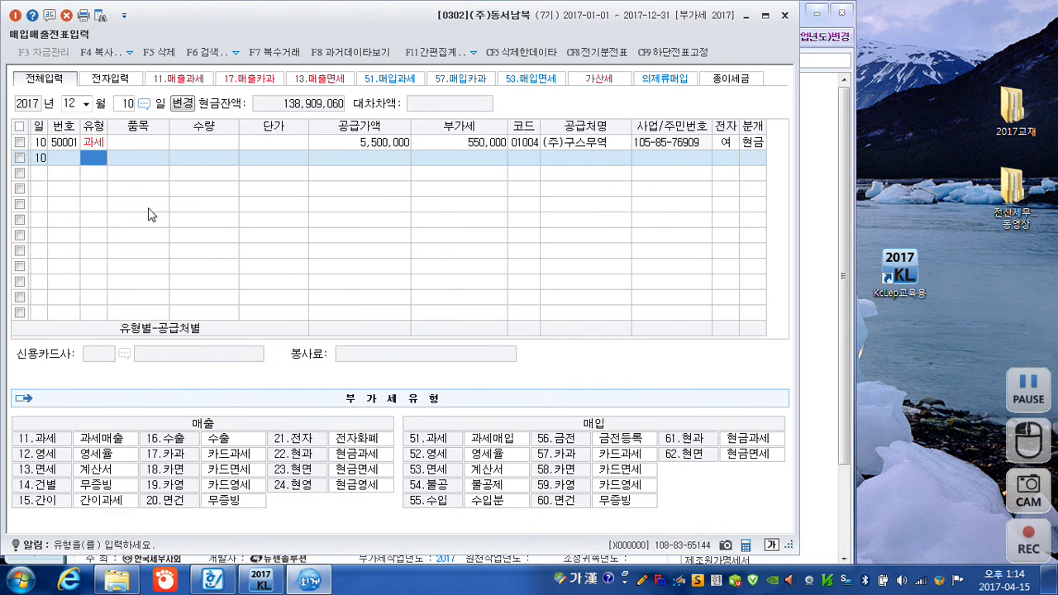
{"action": "left_click", "coordinate": [753, 142]}
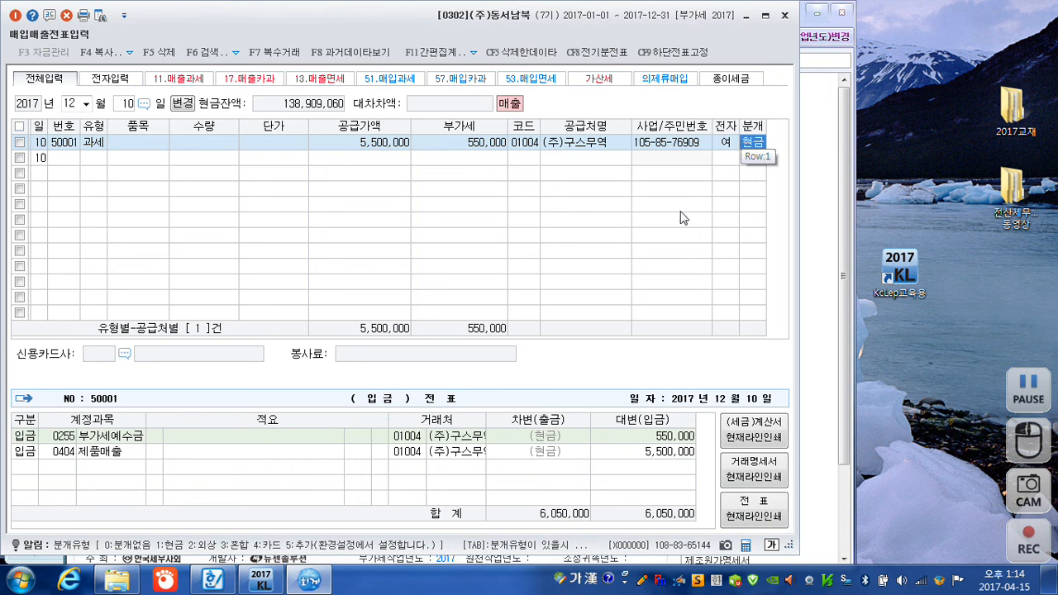
{"action": "key", "text": "3"}
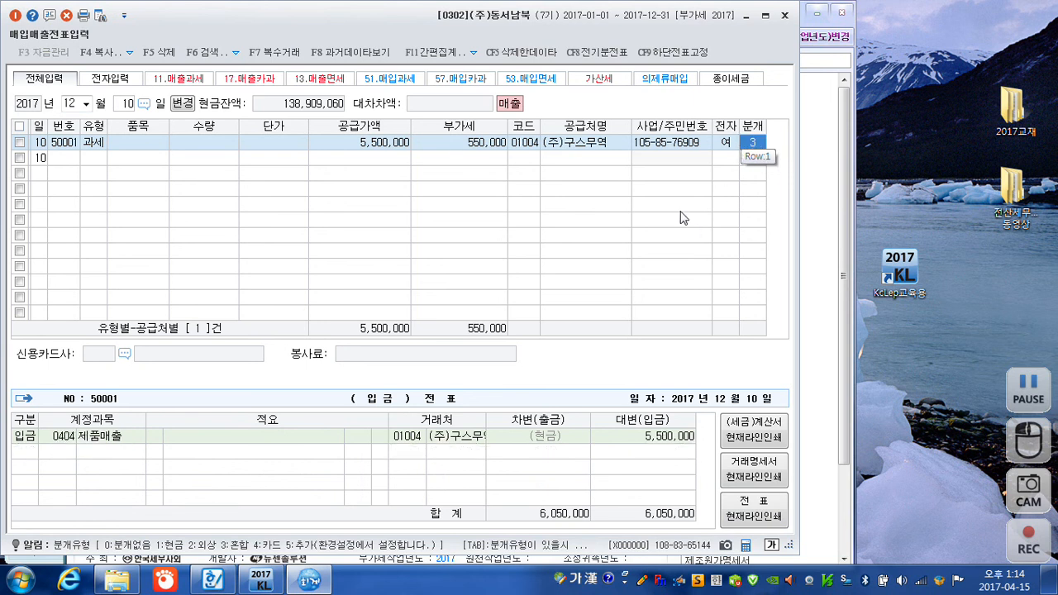
{"action": "key", "text": "Return"}
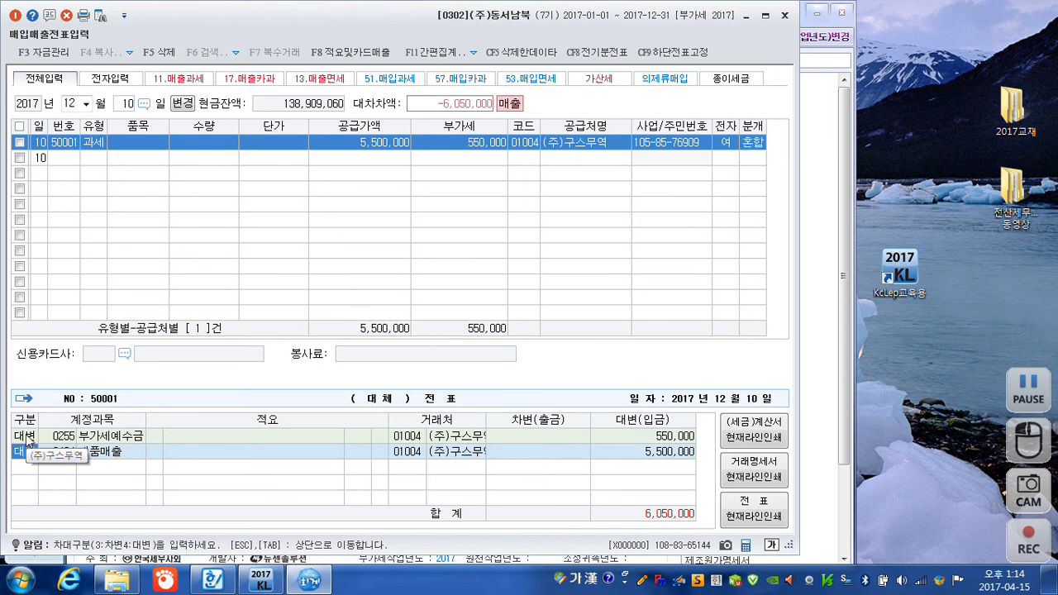
- Add a debit line for account 0110 받을어음 with 3,000,000 below the two credit lines
{"action": "key", "text": "Return"}
{"action": "key", "text": "Return"}
{"action": "key", "text": "Return"}
{"action": "key", "text": "Return"}
{"action": "key", "text": "Return"}
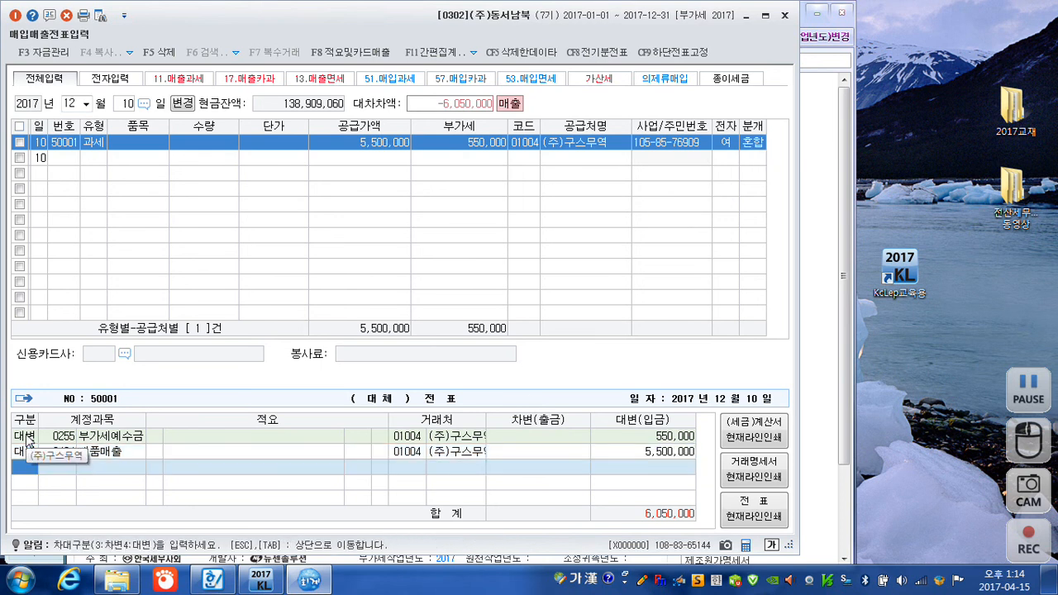
{"action": "key", "text": "3"}
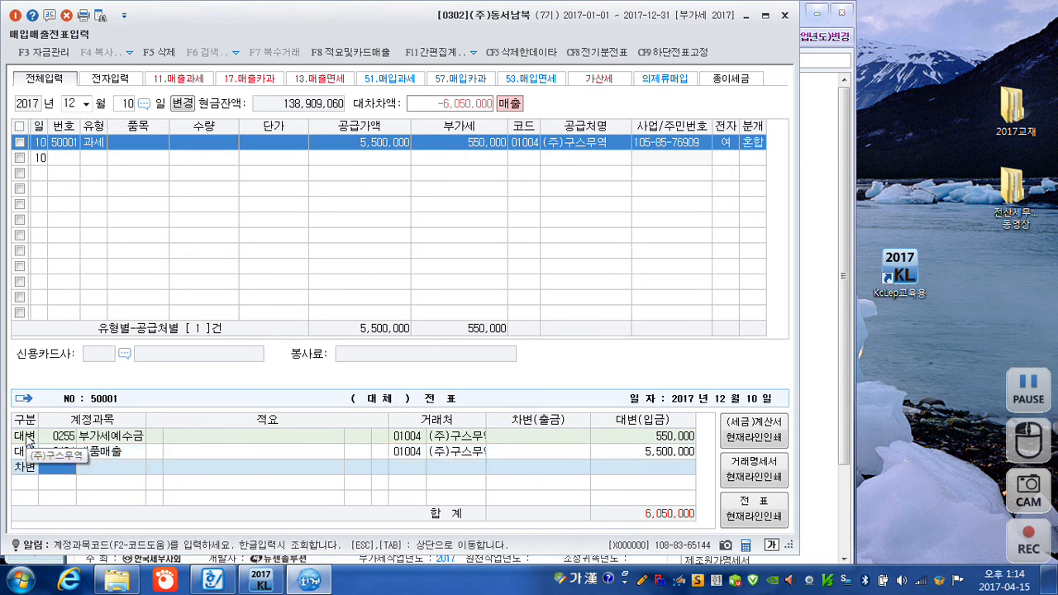
{"action": "type", "text": "0110"}
{"action": "key", "text": "Return"}
{"action": "type", "text": "3000000"}
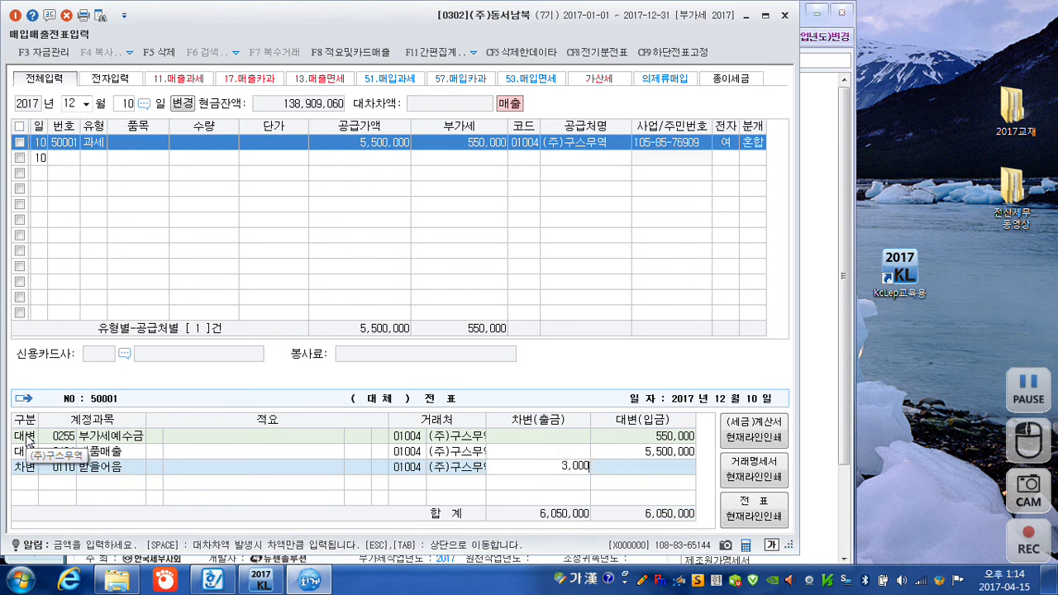
{"action": "key", "text": "Return"}
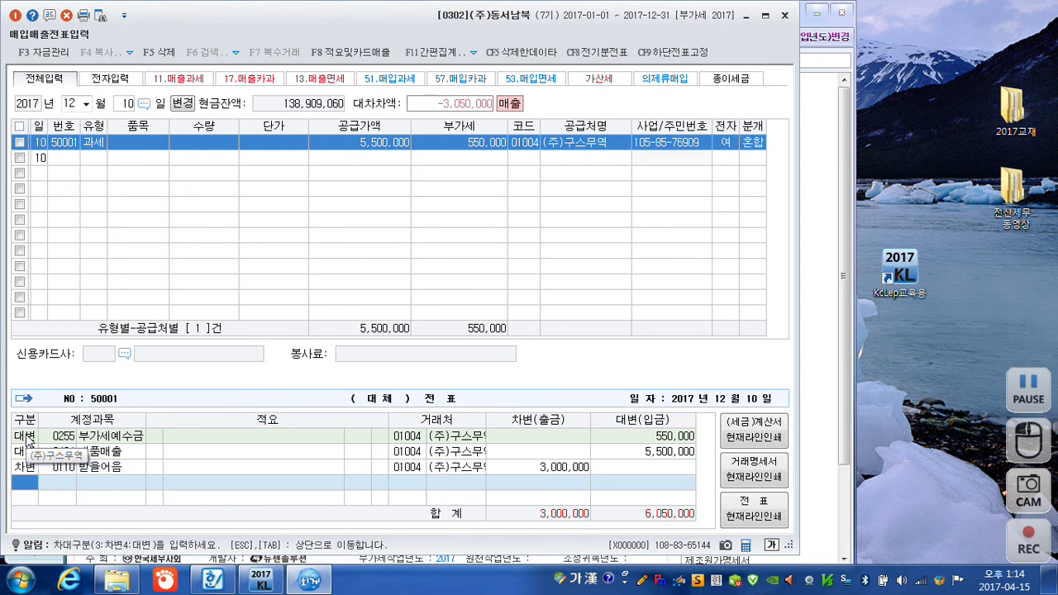
- Add a debit line for account 0103 보통예금 with the remaining 3,050,000 and finish the December 10 voucher
{"action": "key", "text": "3"}
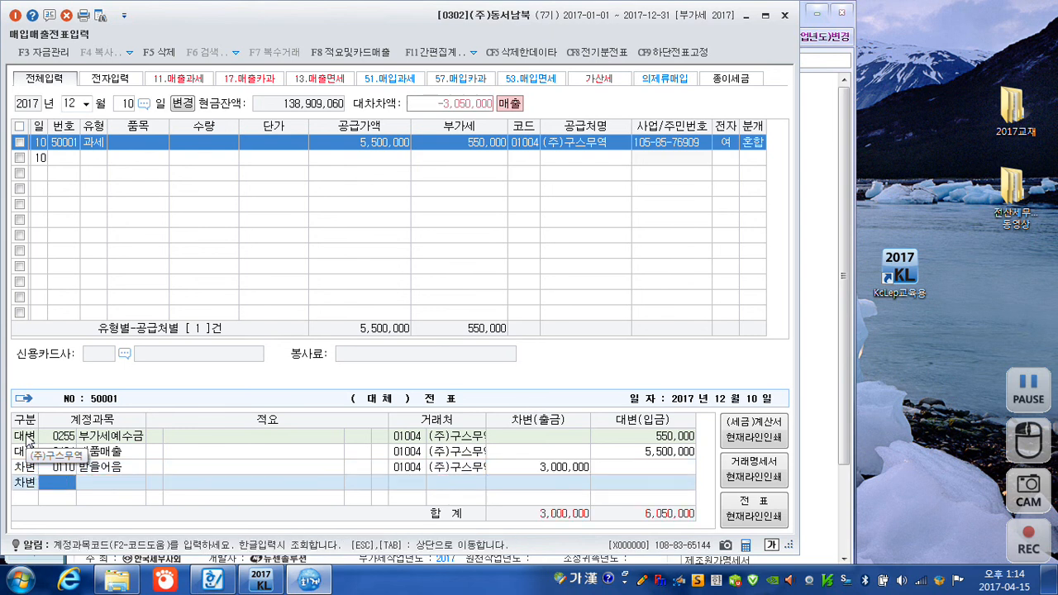
{"action": "type", "text": "0103"}
{"action": "key", "text": "Return"}
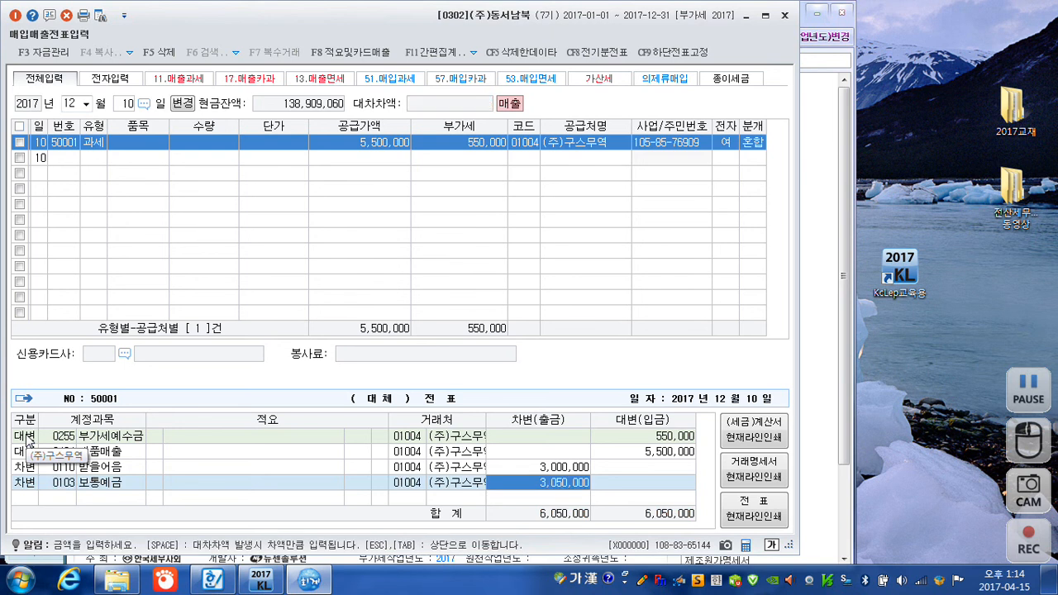
{"action": "key", "text": "Return"}
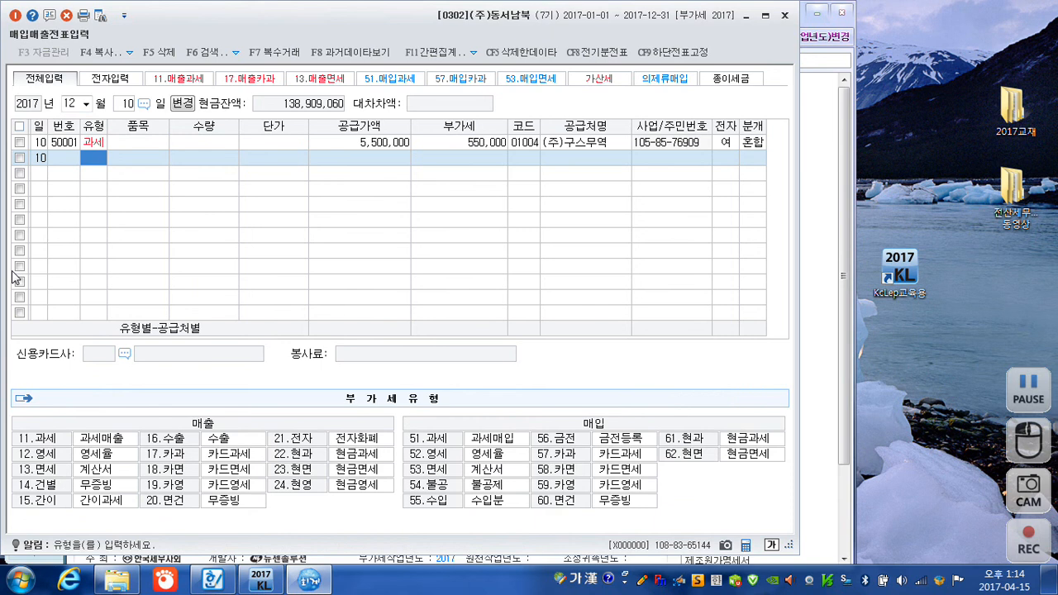
- Leave 매입매출전표입력 and set 일반전표입력 to December 31
{"action": "left_click", "coordinate": [784, 16]}
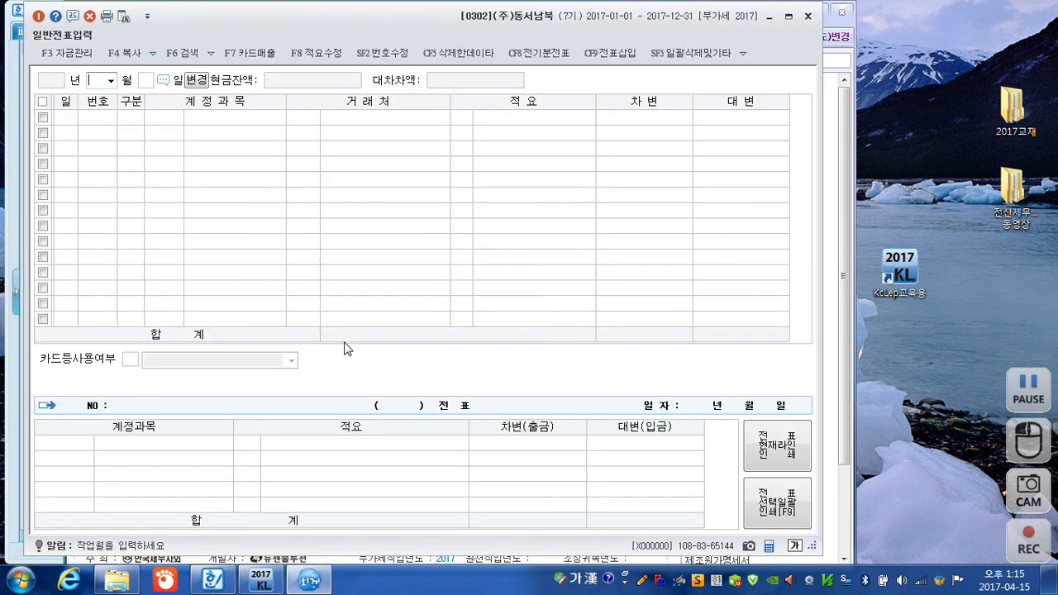
{"action": "type", "text": "12"}
{"action": "key", "text": "Return"}
{"action": "type", "text": "31"}
{"action": "key", "text": "Return"}
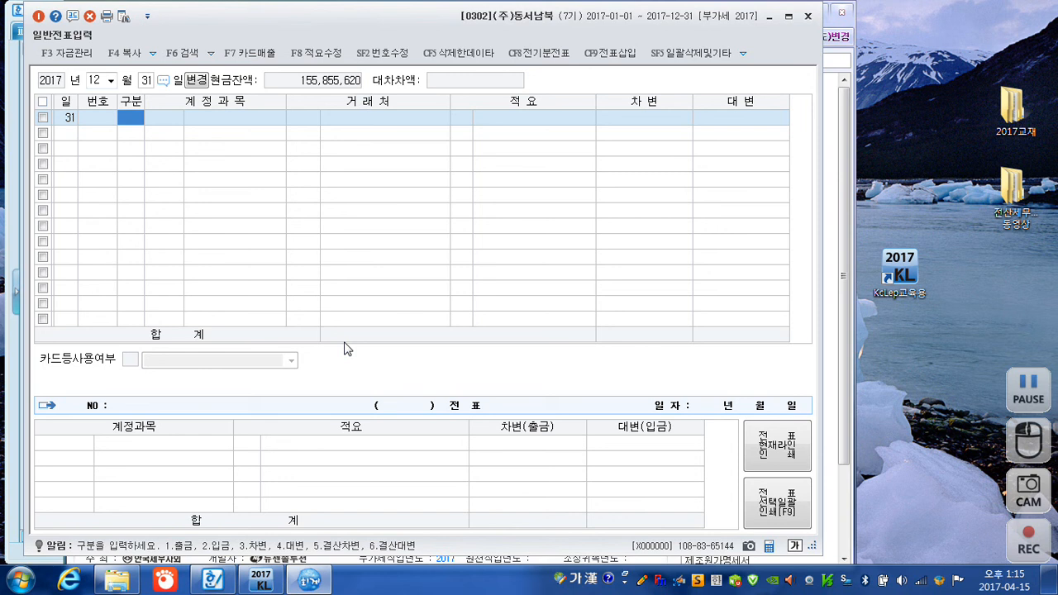
- Start a debit line on December 31 with account 소모품
{"action": "type", "text": "3"}
{"action": "key", "text": "Return"}
{"action": "type", "text": "소모"}
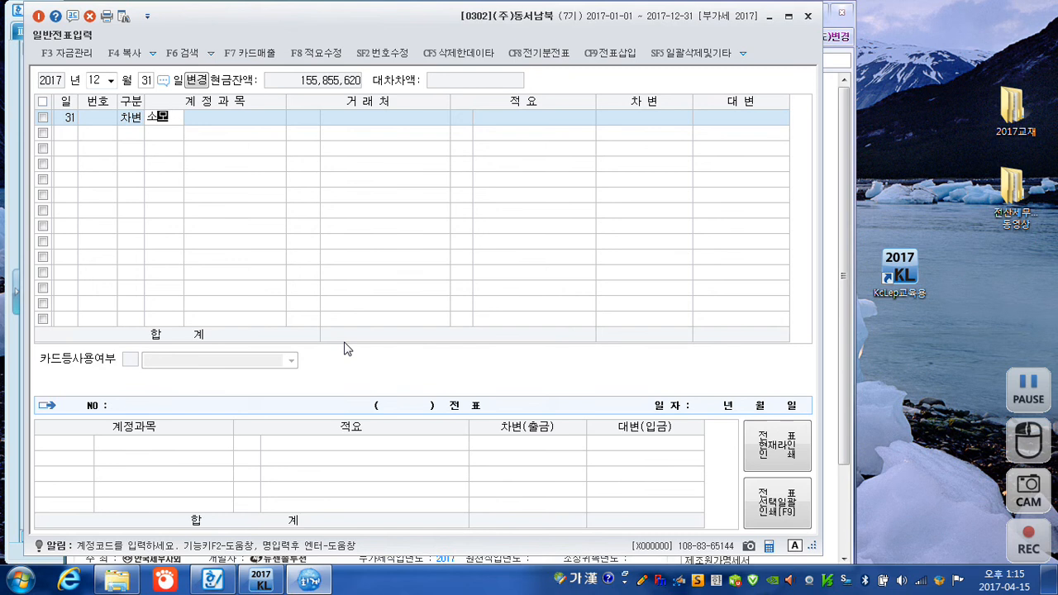
{"action": "type", "text": "품"}
{"action": "key", "text": "Return"}
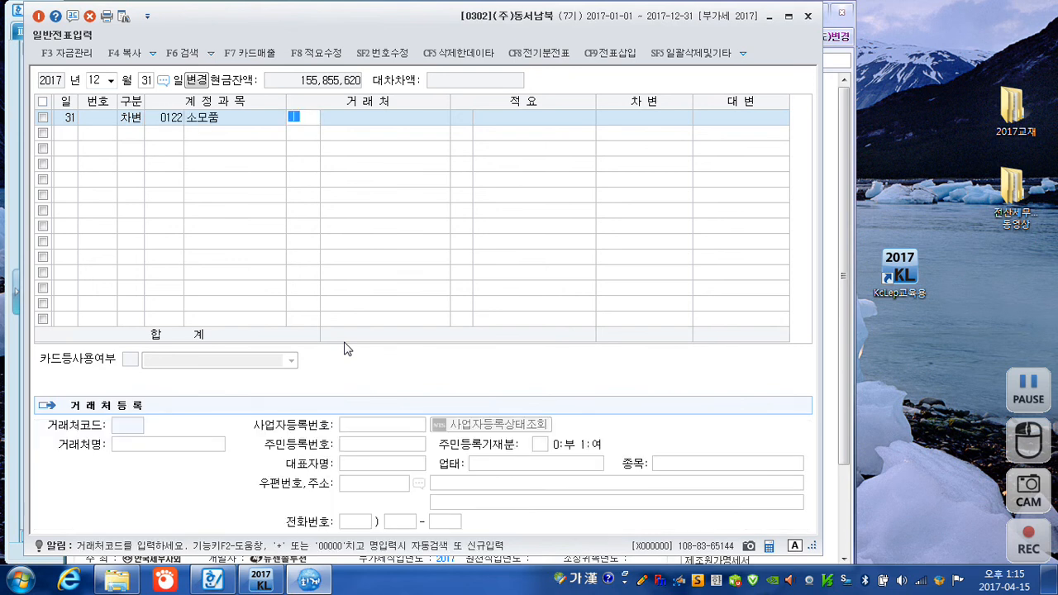
- Change the debit line's account to 0530 소모품비 (제조원가) and enter 600,000 as its debit amount
{"action": "left_click", "coordinate": [176, 122]}
{"action": "type", "text": "소모"}
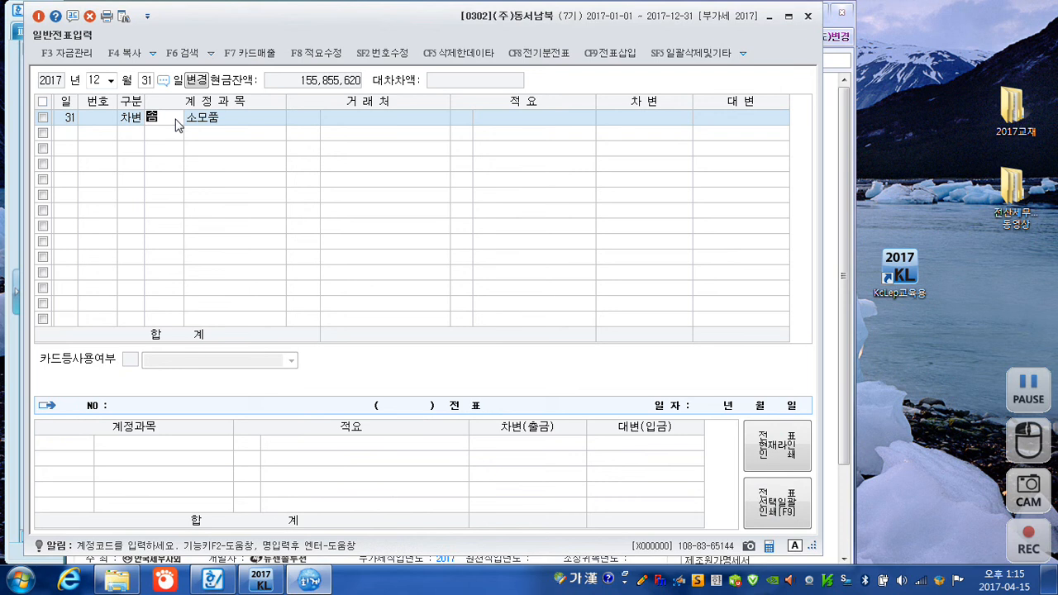
{"action": "key", "text": "Return"}
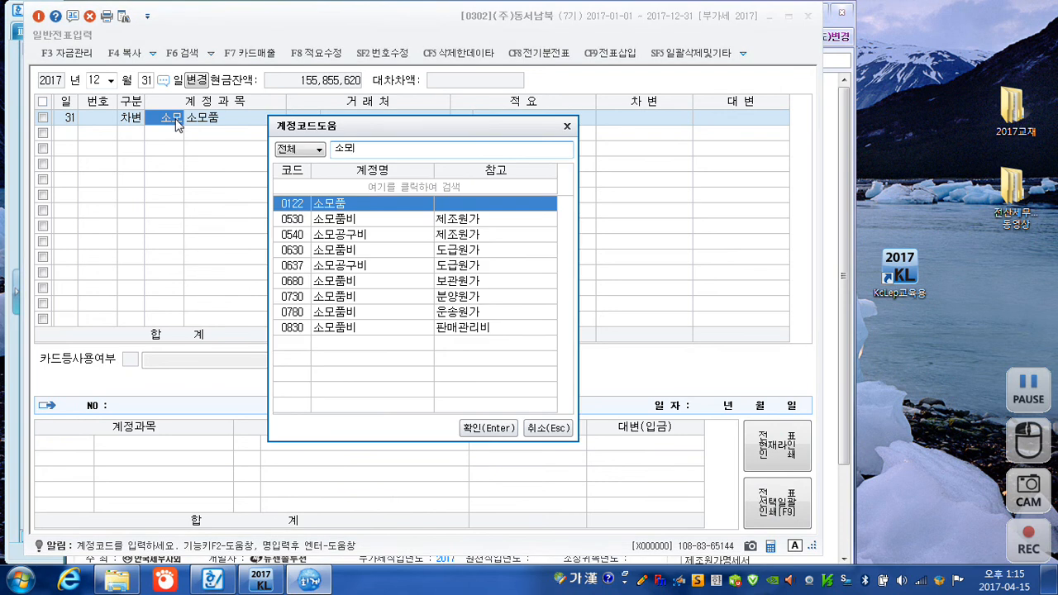
{"action": "key", "text": "Down"}
{"action": "key", "text": "Return"}
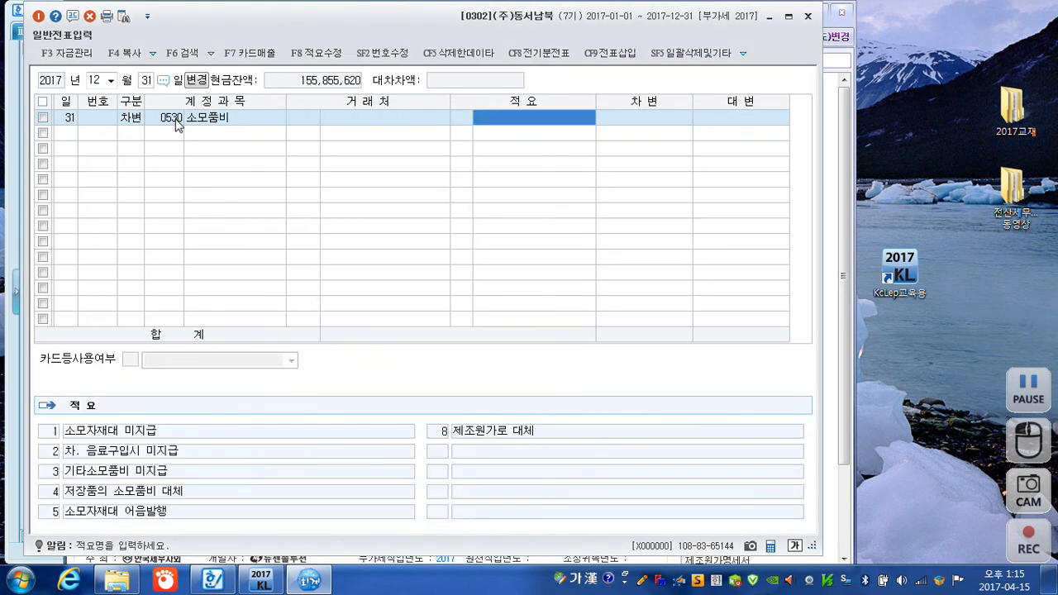
{"action": "key", "text": "Return"}
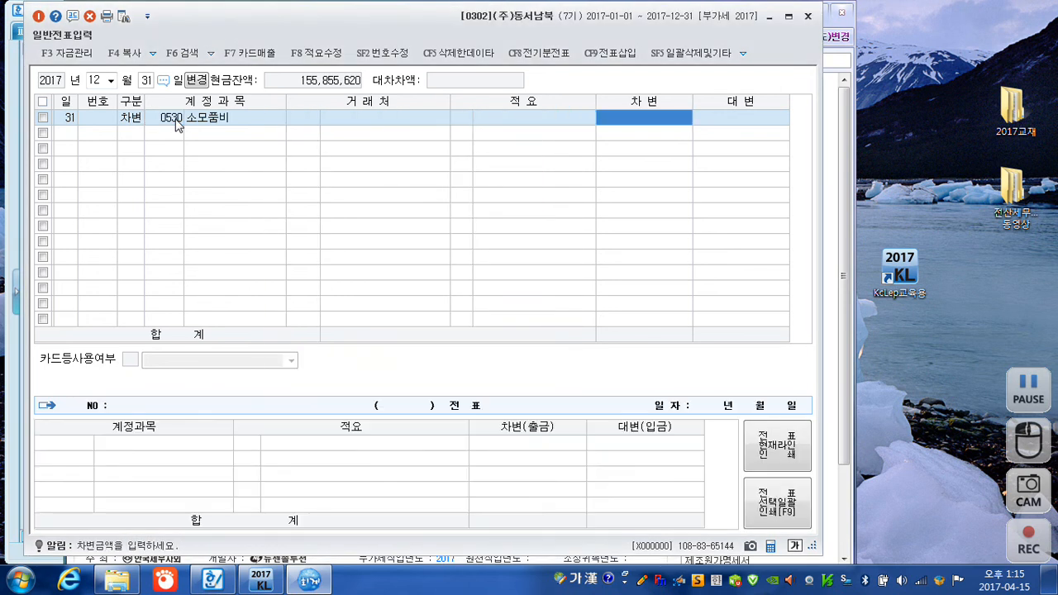
{"action": "type", "text": "600000"}
{"action": "key", "text": "Return"}
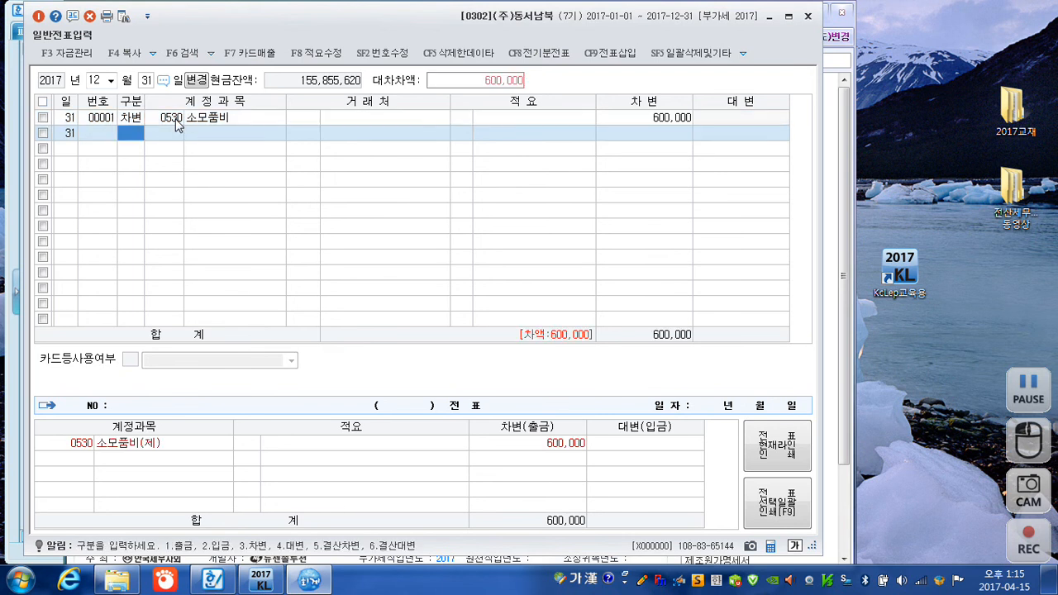
- Add a credit line for account 0122 소모품 with 600,000 to the December 31 voucher
{"action": "key", "text": "4"}
{"action": "key", "text": "Return"}
{"action": "type", "text": "소모"}
{"action": "key", "text": "Return"}
{"action": "key", "text": "Return"}
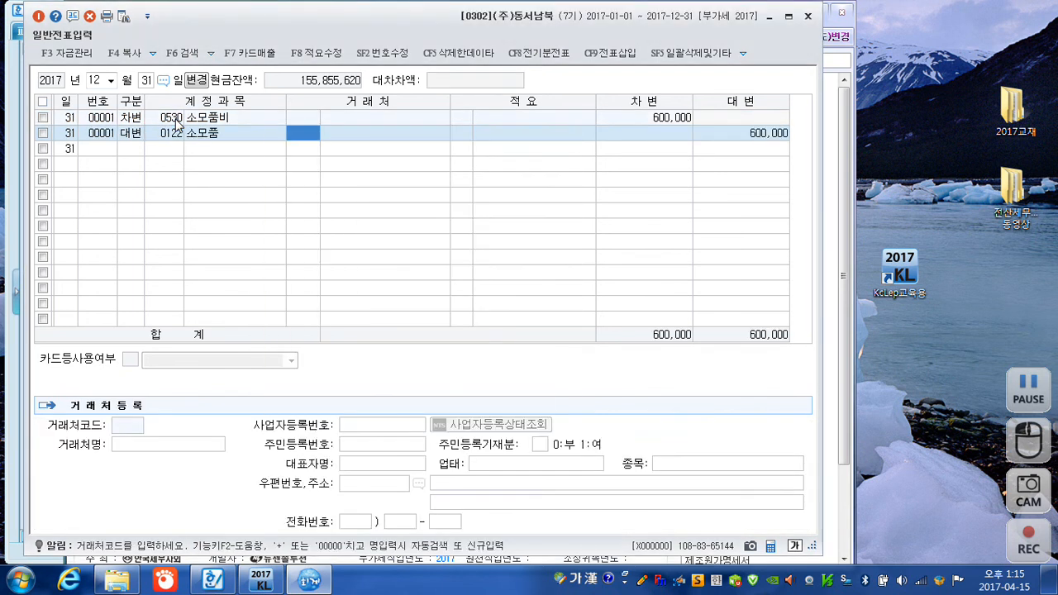
- Start a new debit line on December 31 with account 0955 외화환산손실
{"action": "key", "text": "Return"}
{"action": "key", "text": "Return"}
{"action": "key", "text": "Return"}
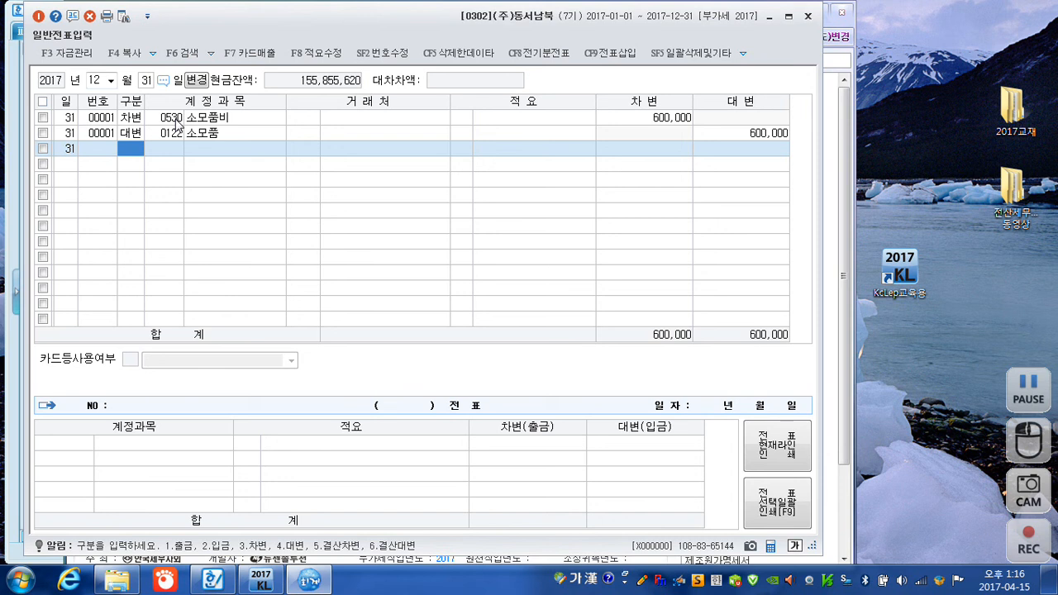
{"action": "type", "text": "3외상"}
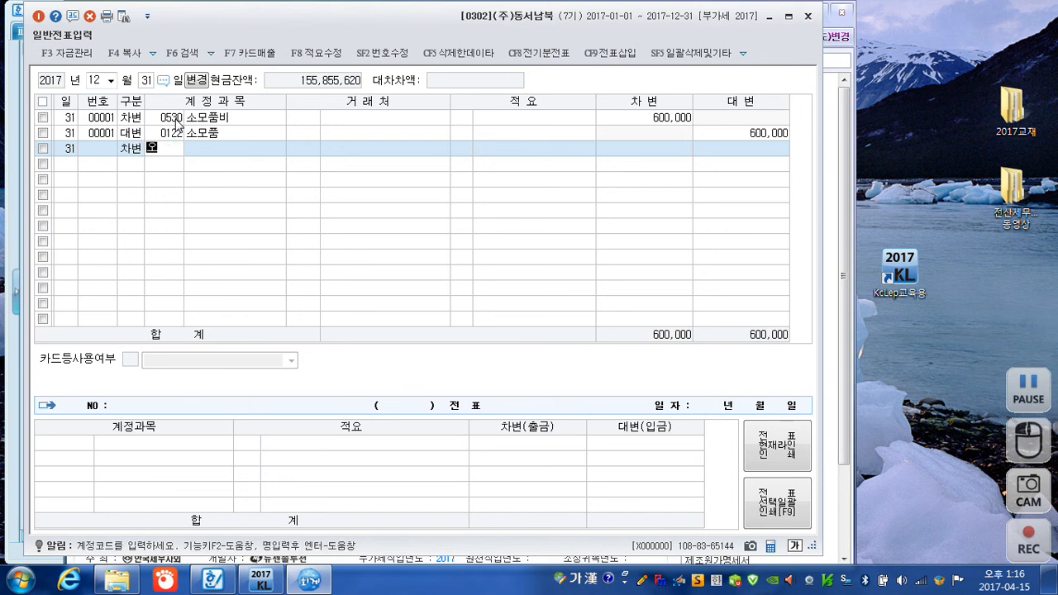
{"action": "key", "text": "Return"}
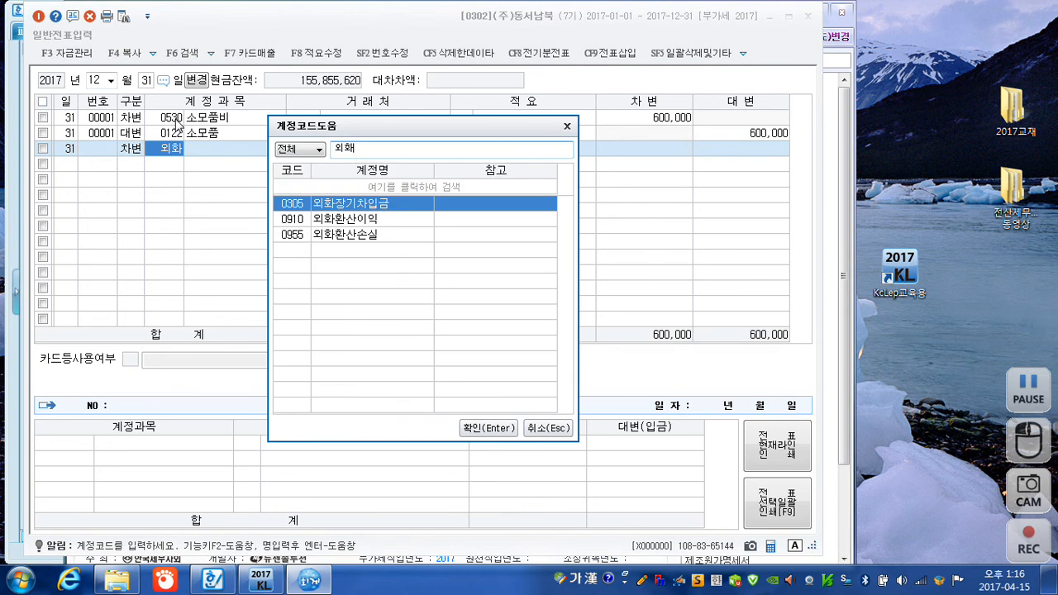
{"action": "key", "text": "Down"}
{"action": "key", "text": "Down"}
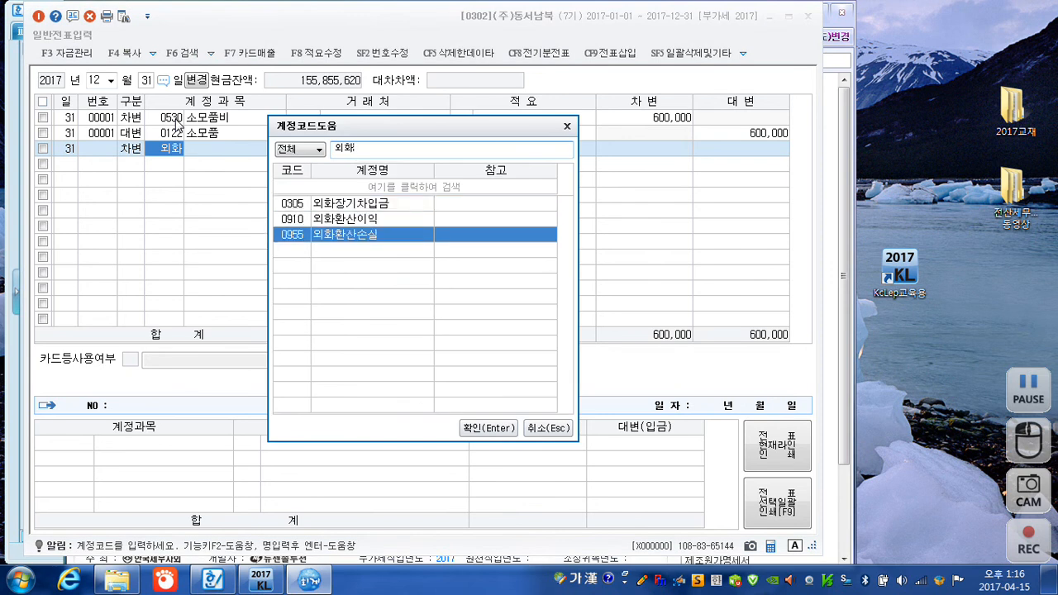
{"action": "key", "text": "Return"}
- Leave the 외화환산손실 line's vendor and description blank and enter 500,000 as its debit amount
{"action": "key", "text": "Return"}
{"action": "key", "text": "Return"}
{"action": "key", "text": "Return"}
{"action": "key", "text": "Return"}
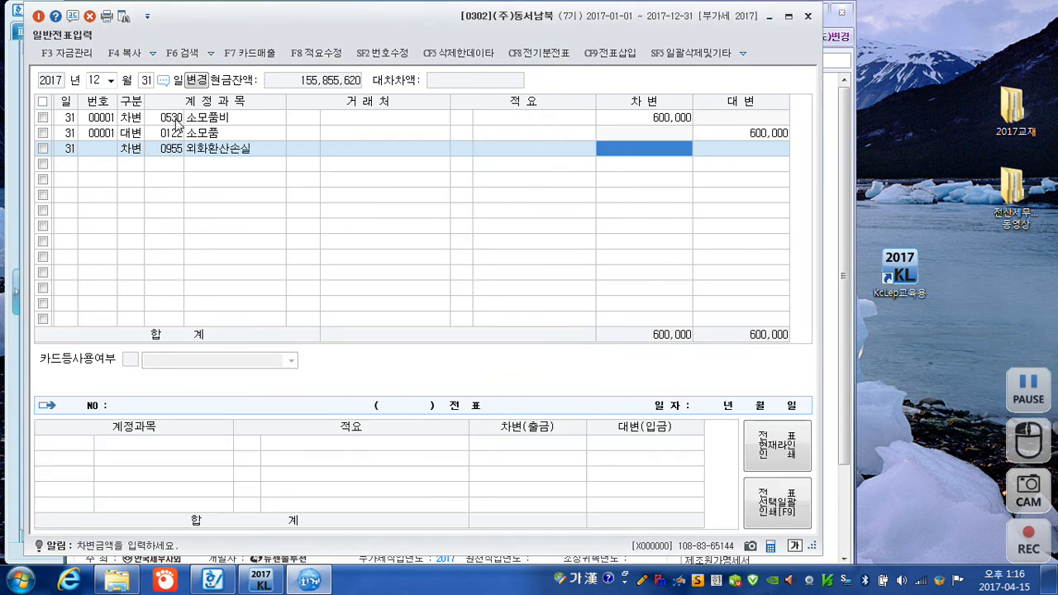
{"action": "type", "text": "500,000"}
{"action": "key", "text": "Return"}
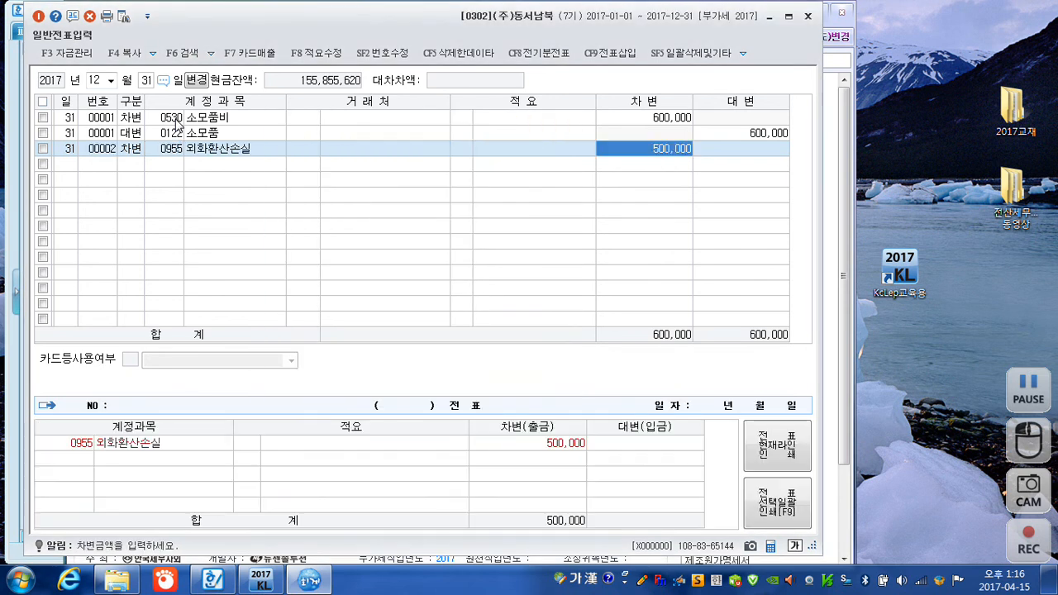
- Add a credit line for 0251 외상매입금 with 500,000 and vendor ABC, leaving the description blank
{"action": "type", "text": "4"}
{"action": "key", "text": "Return"}
{"action": "type", "text": "251"}
{"action": "key", "text": "Return"}
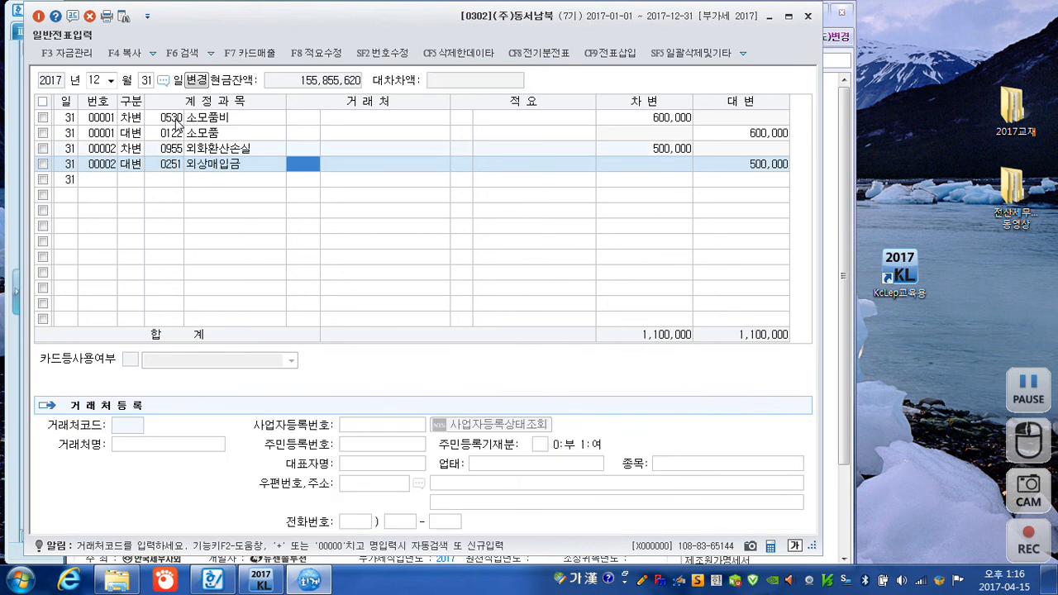
{"action": "key", "text": "Hangul"}
{"action": "type", "text": "AB"}
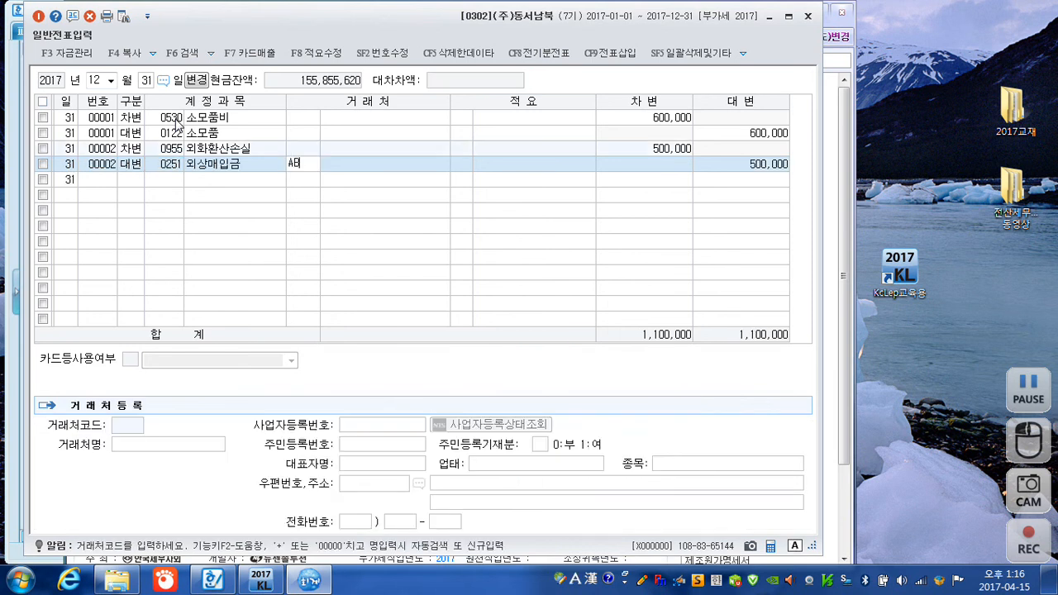
{"action": "key", "text": "Return"}
{"action": "key", "text": "Return"}
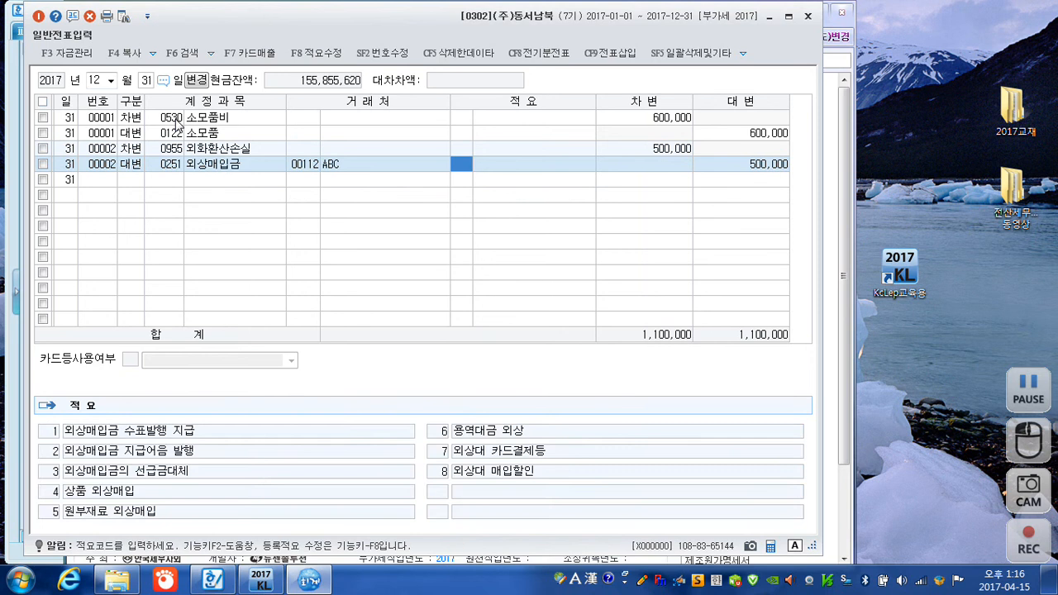
{"action": "key", "text": "Return"}
{"action": "key", "text": "Return"}
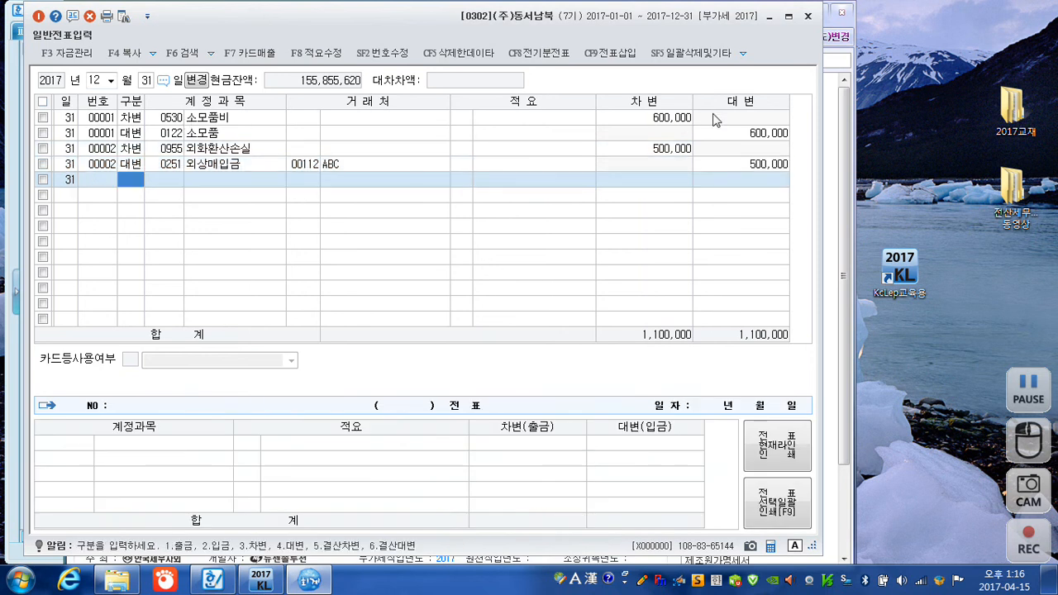
- Leave 일반전표입력 and load 결산자료입력 for the period January to December 2017
{"action": "left_click", "coordinate": [808, 16]}
{"action": "left_click", "coordinate": [572, 91]}
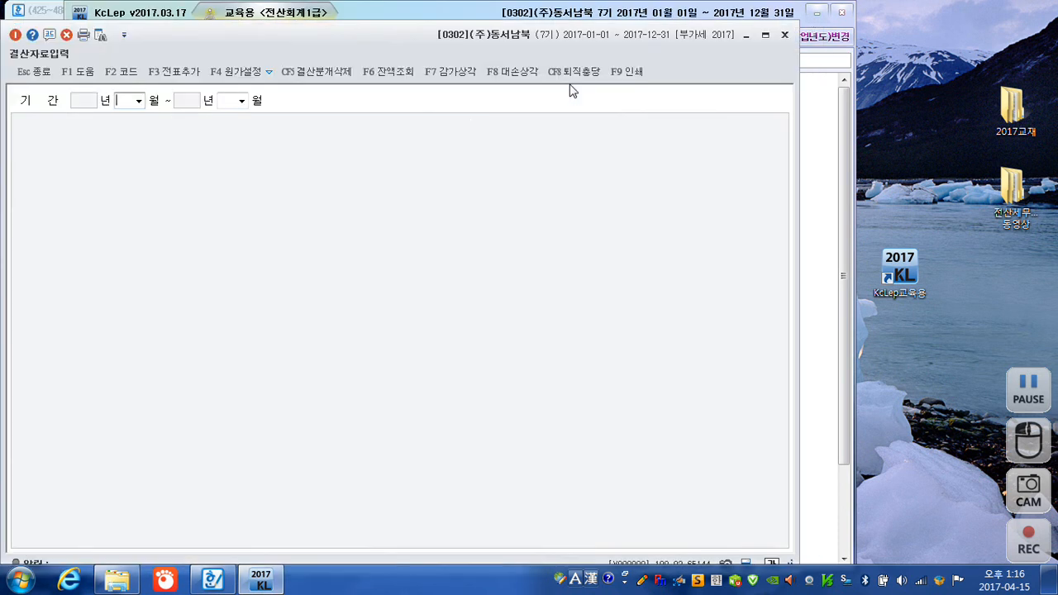
{"action": "type", "text": "1"}
{"action": "key", "text": "Return"}
{"action": "type", "text": "12"}
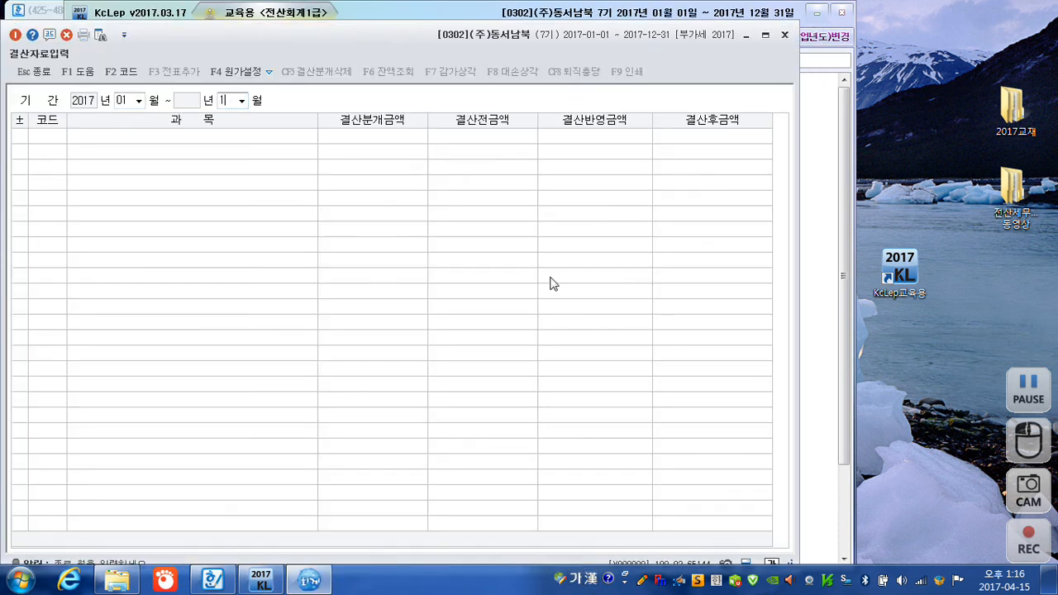
{"action": "key", "text": "Return"}
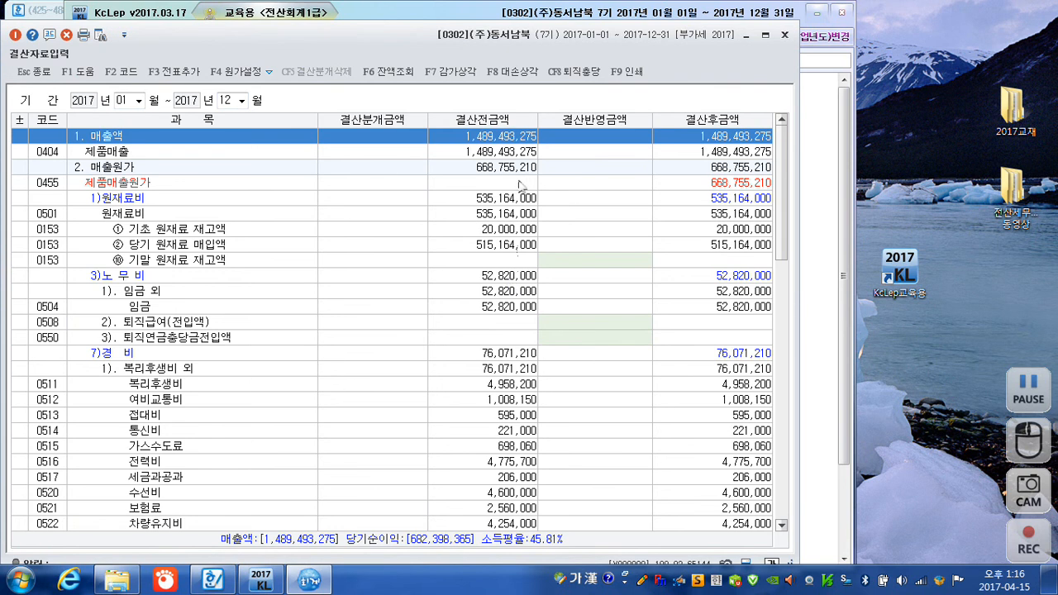
- In 대손상각, clear the additional allowance amounts for 미수금 and 선급금 and apply the remaining ones to the closing data
{"action": "left_click", "coordinate": [512, 72]}
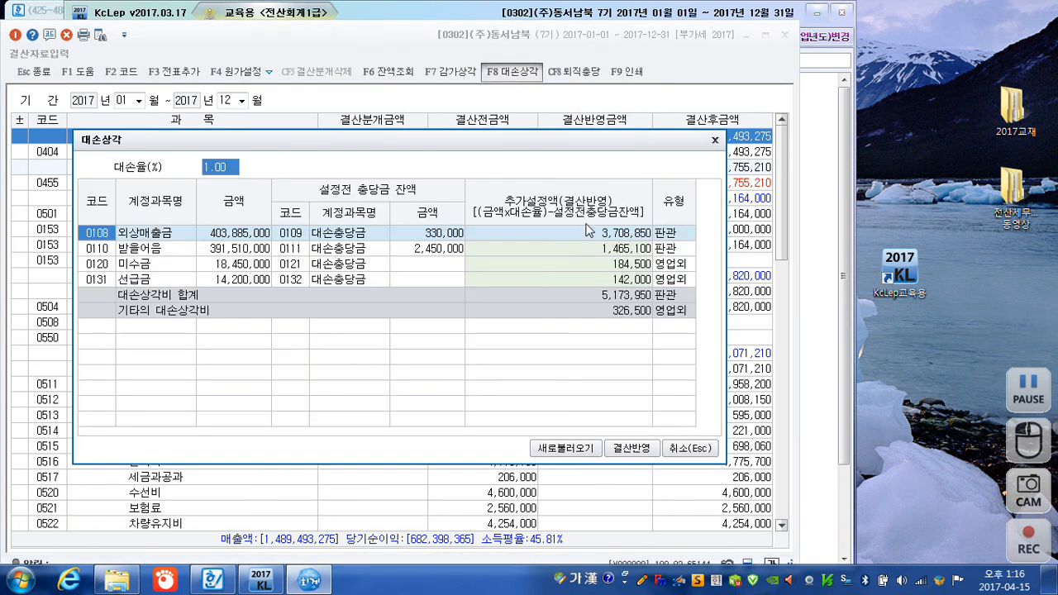
{"action": "left_click", "coordinate": [596, 236]}
{"action": "left_click", "coordinate": [589, 250]}
{"action": "left_click", "coordinate": [604, 267]}
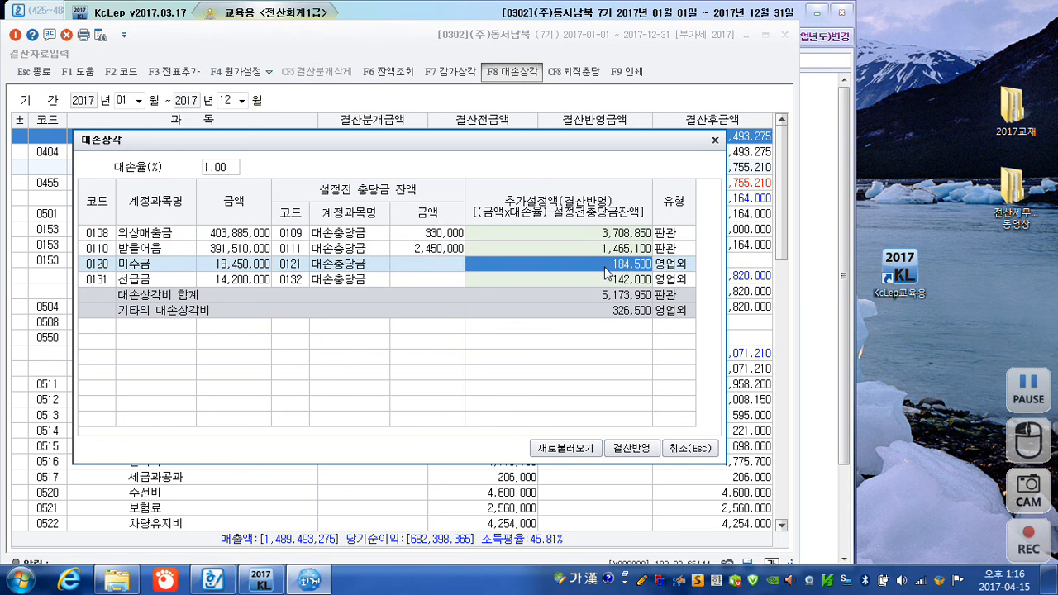
{"action": "key", "text": "Delete"}
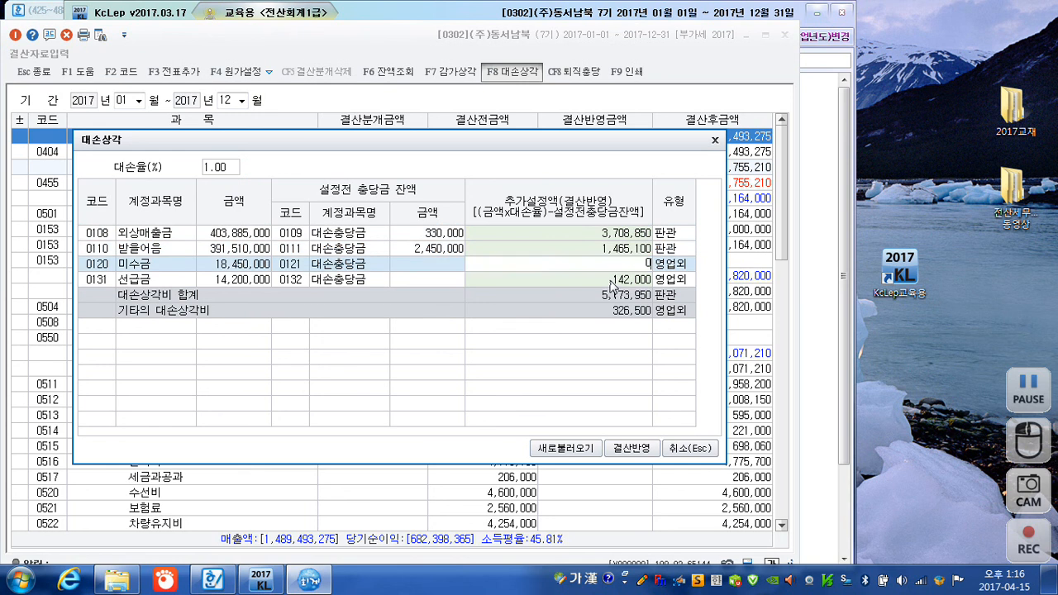
{"action": "left_click", "coordinate": [609, 282]}
{"action": "key", "text": "Delete"}
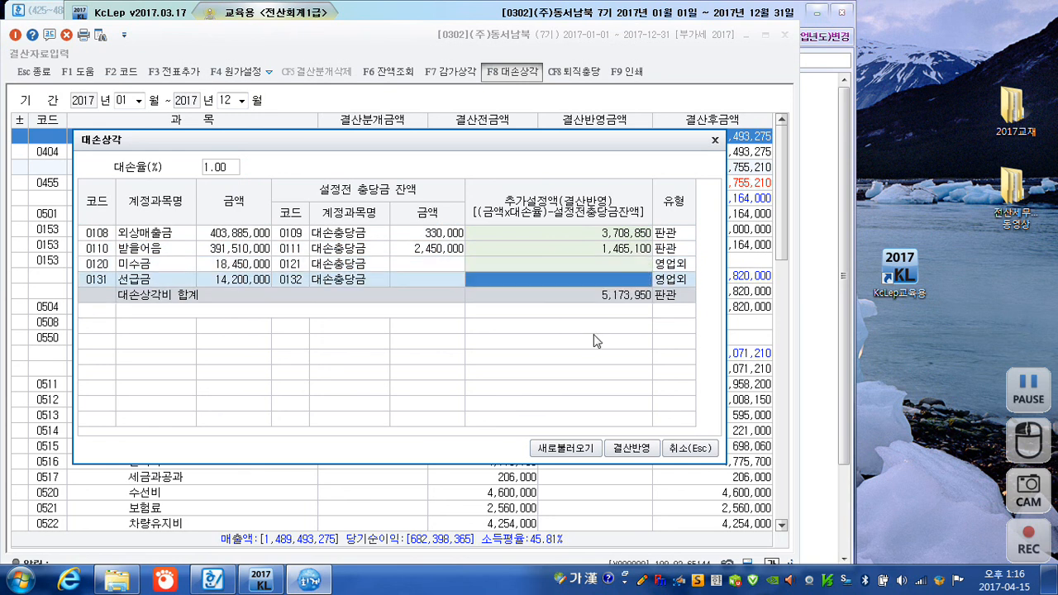
{"action": "left_click", "coordinate": [632, 449]}
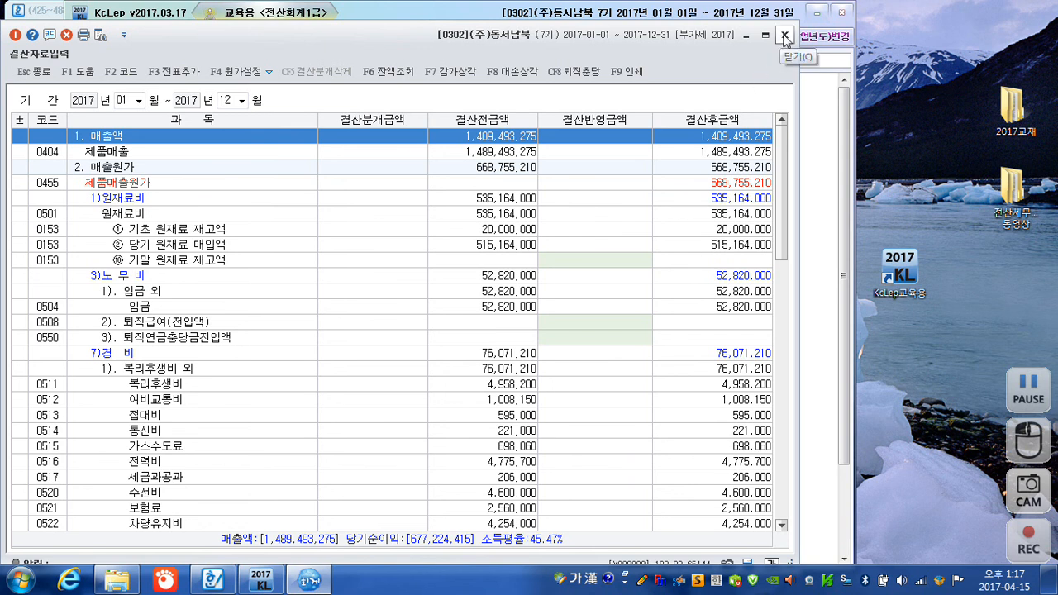
- Add the closing entries to the general journal and close 결산자료입력
{"action": "left_click", "coordinate": [189, 77]}
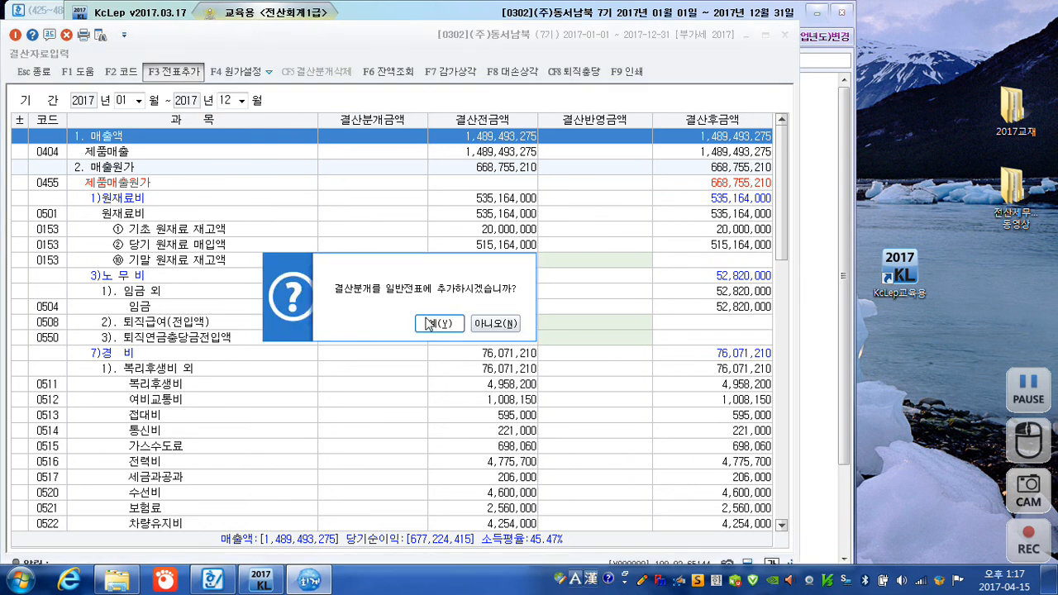
{"action": "left_click", "coordinate": [430, 323]}
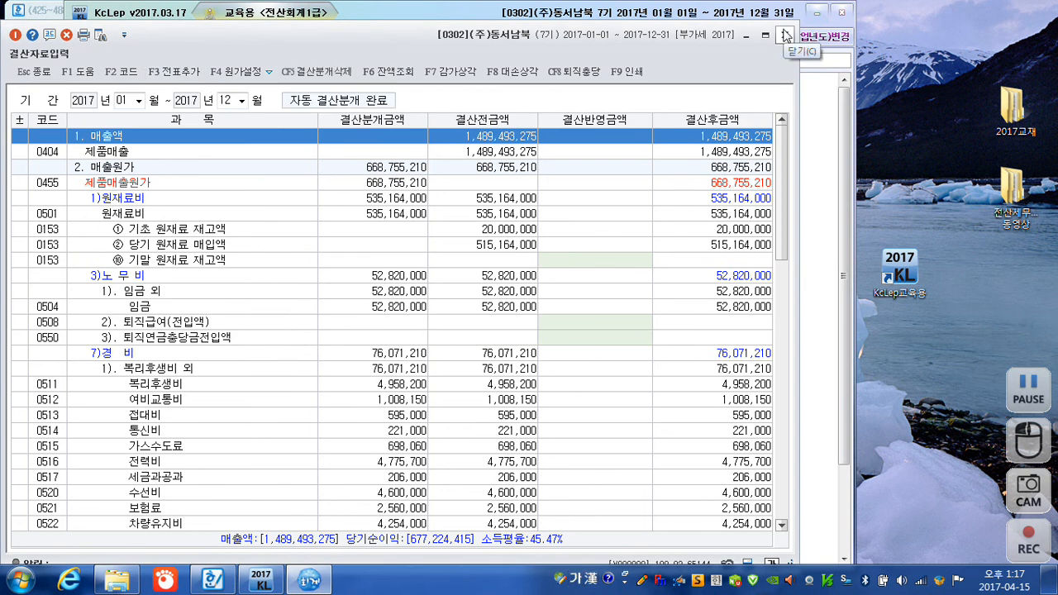
{"action": "left_click", "coordinate": [786, 35]}
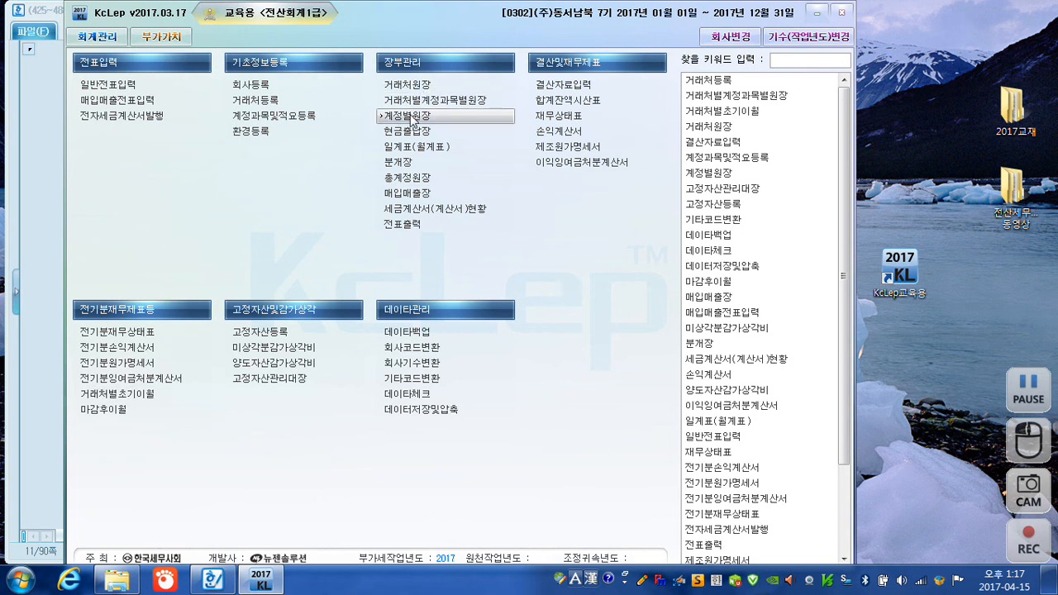
- Open 거래처원장 and set its balance period from June 30 to June 30, 2017
{"action": "left_click", "coordinate": [409, 85]}
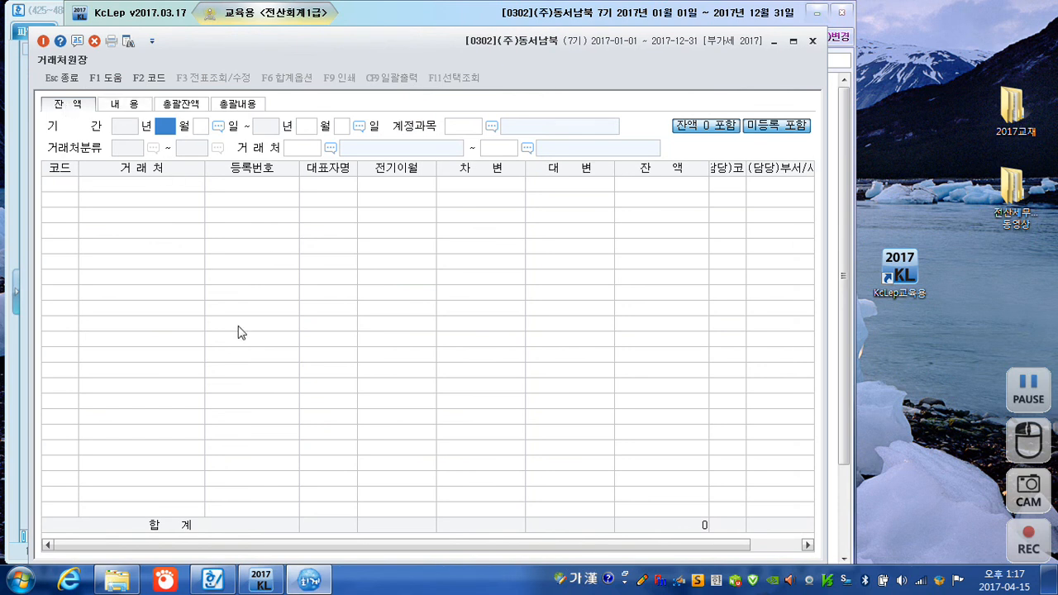
{"action": "type", "text": "6"}
{"action": "key", "text": "Return"}
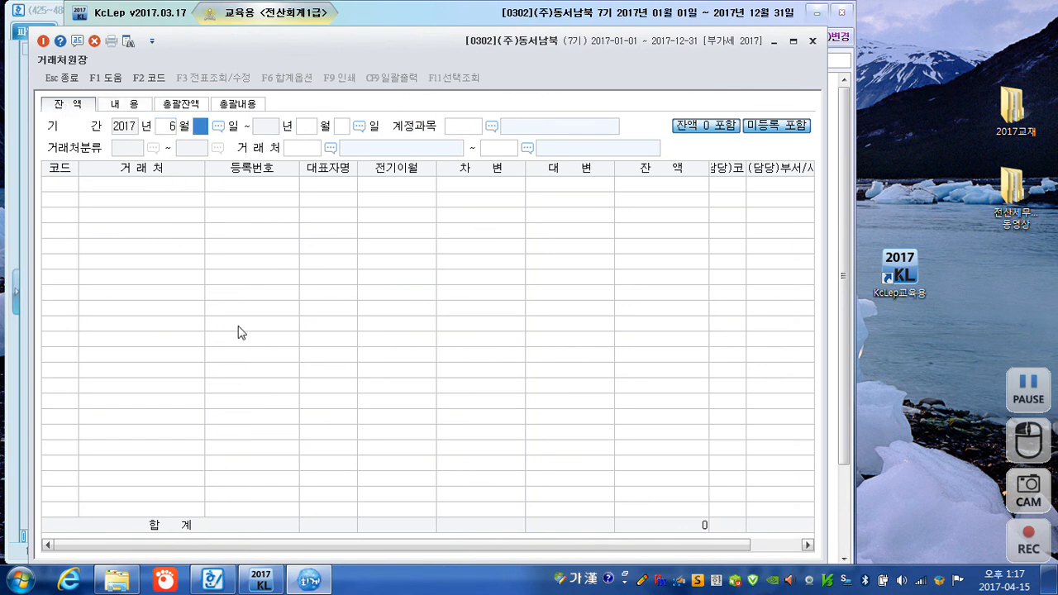
{"action": "type", "text": "30"}
{"action": "key", "text": "Return"}
{"action": "type", "text": "6"}
{"action": "key", "text": "Return"}
{"action": "type", "text": "30"}
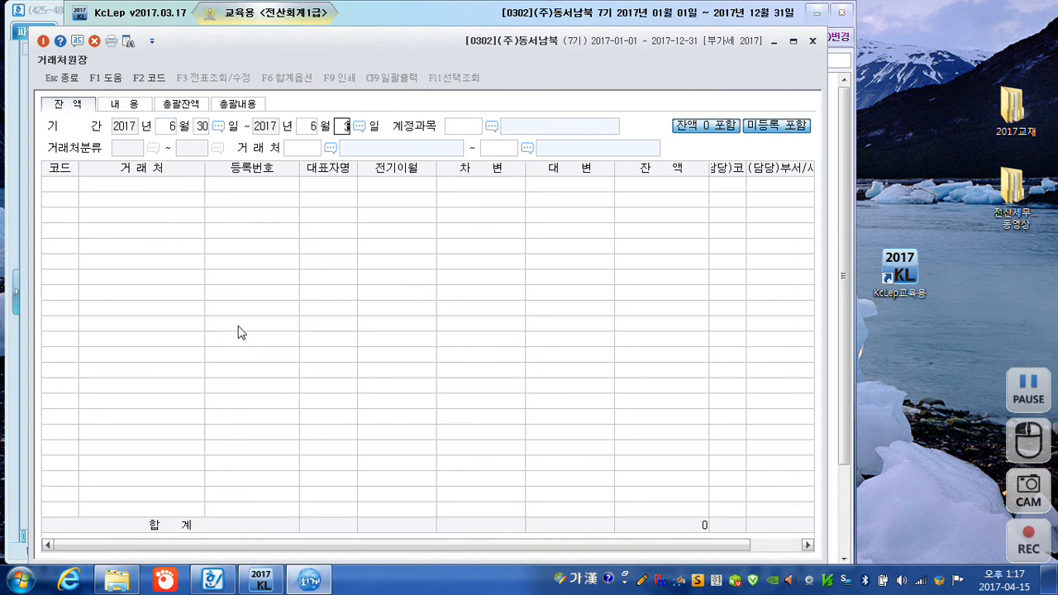
{"action": "key", "text": "Return"}
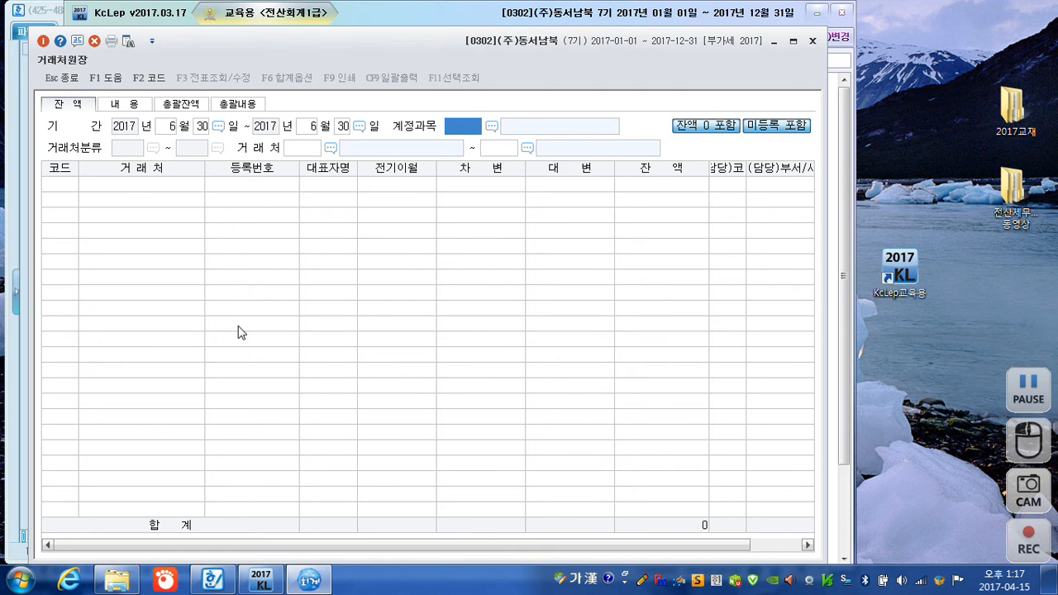
- Query the 0251 외상매입금 balances for vendors from (주)청나라 through 행복카드 and check the balance of (주)청주무역
{"action": "type", "text": "251"}
{"action": "key", "text": "Return"}
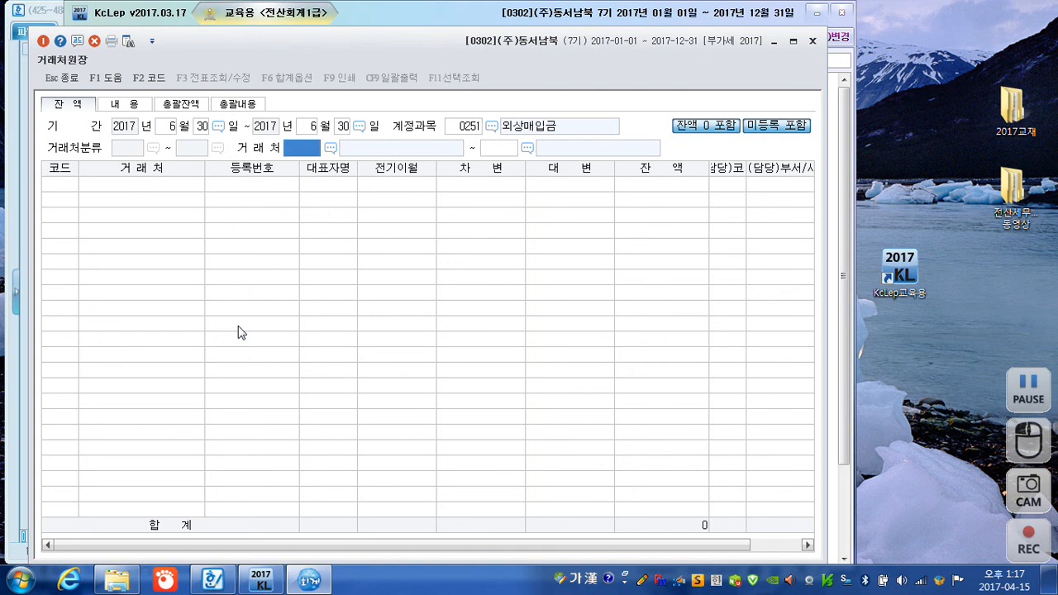
{"action": "key", "text": "F2"}
{"action": "key", "text": "Return"}
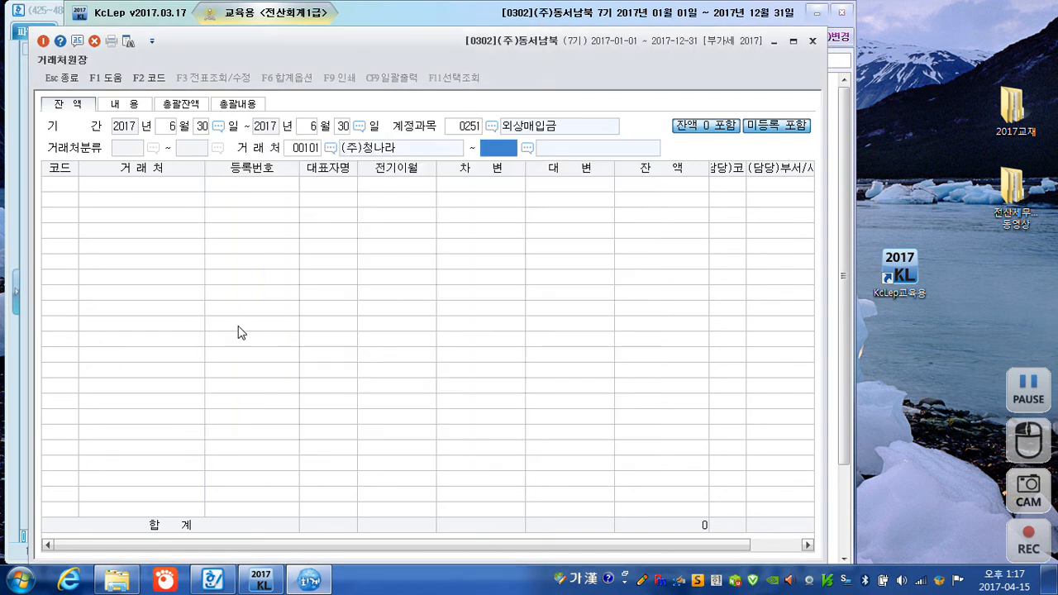
{"action": "key", "text": "F2"}
{"action": "key", "text": "Page_Down"}
{"action": "key", "text": "Page_Down"}
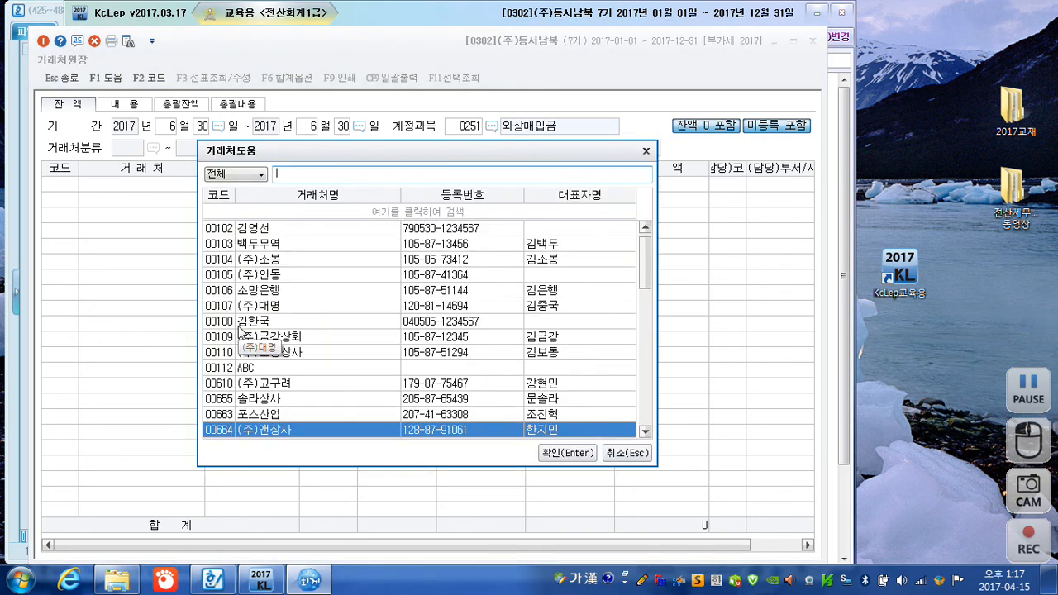
{"action": "key", "text": "Return"}
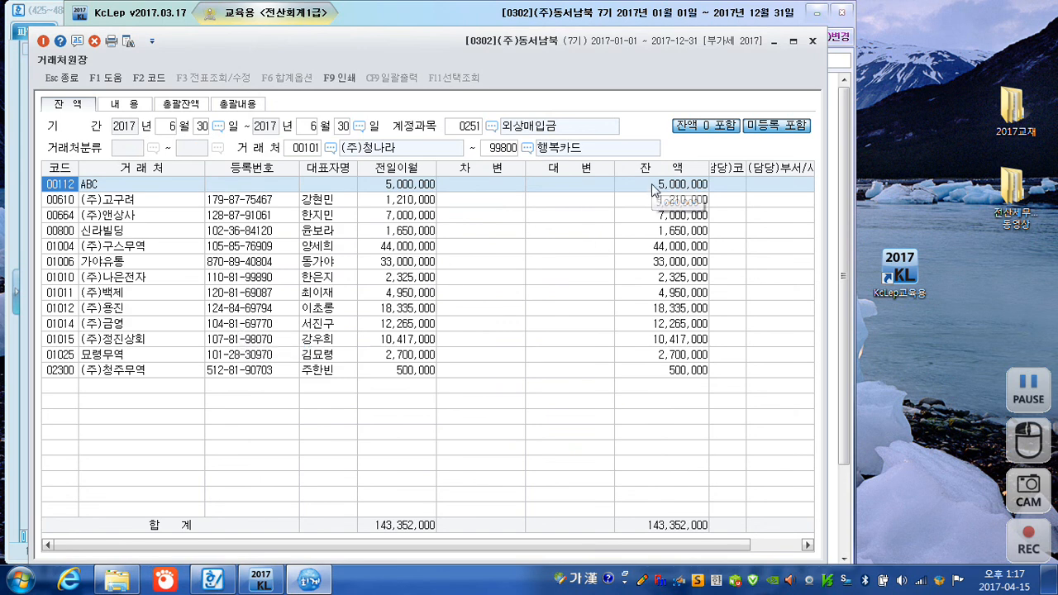
{"action": "left_click", "coordinate": [661, 370]}
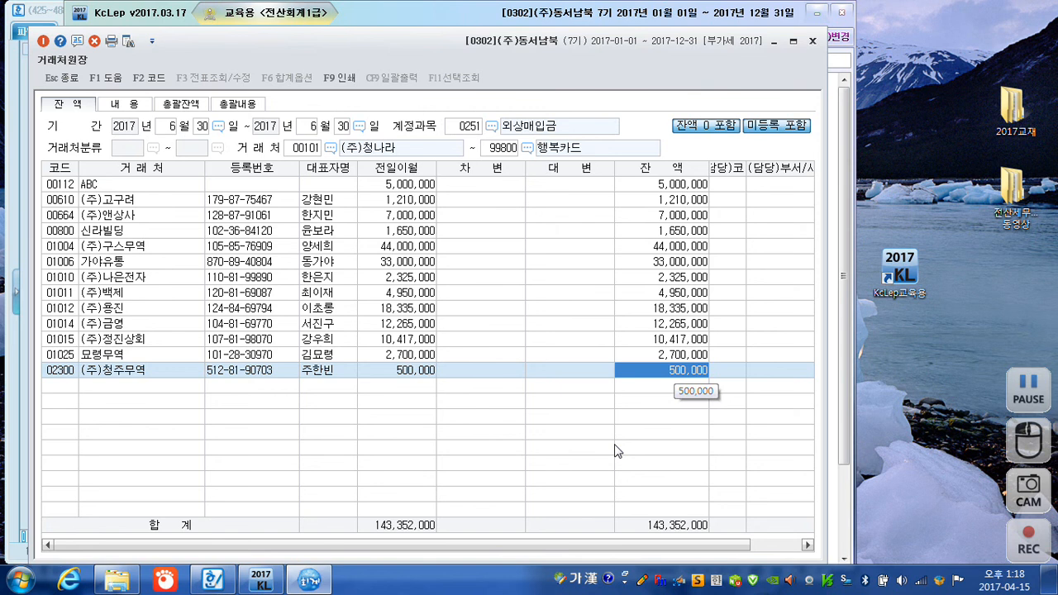
{"action": "left_click", "coordinate": [811, 42]}
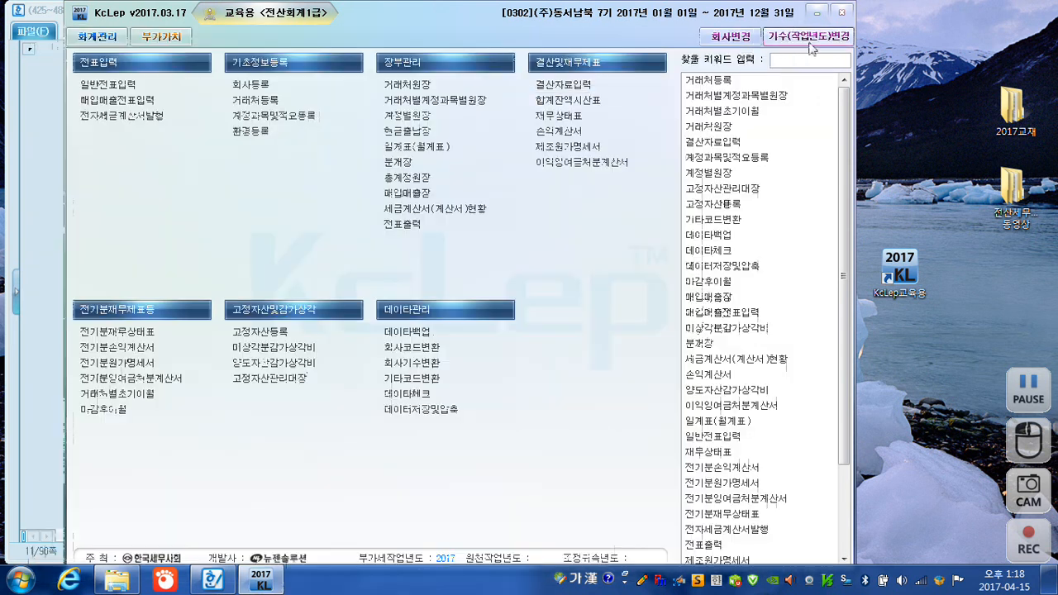
- Open 세금계산서합계표 and query the sales invoices for January to March 2017 under 정기신고
{"action": "left_click", "coordinate": [155, 38]}
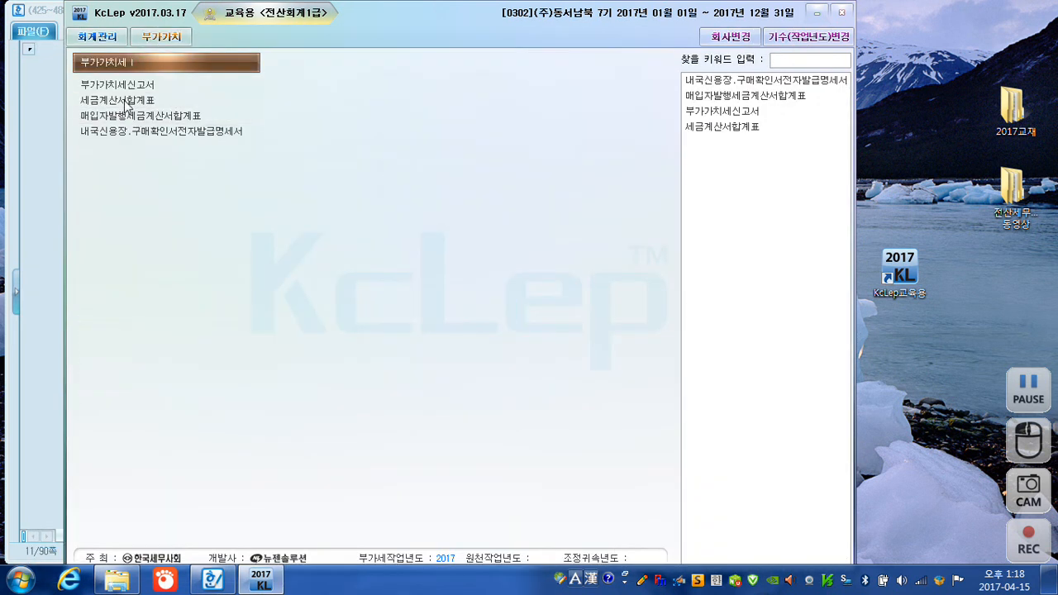
{"action": "left_click", "coordinate": [128, 101]}
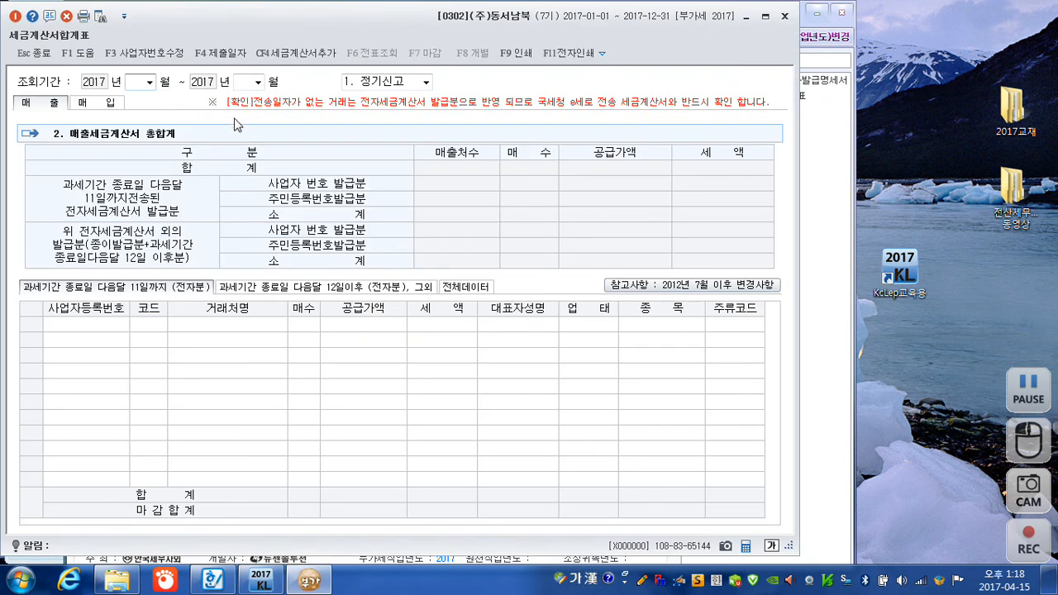
{"action": "type", "text": "0103"}
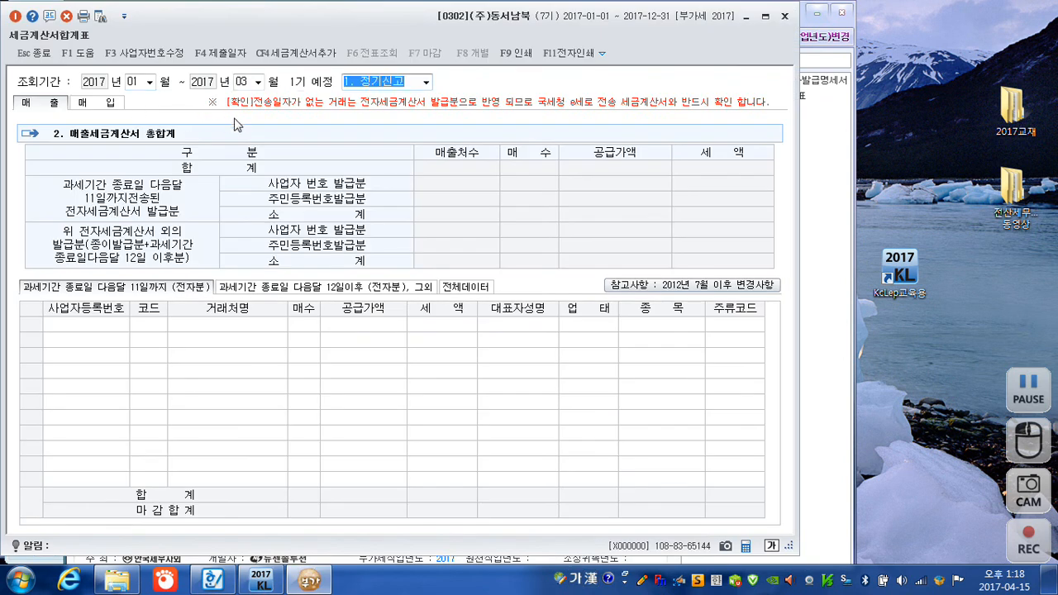
{"action": "key", "text": "Return"}
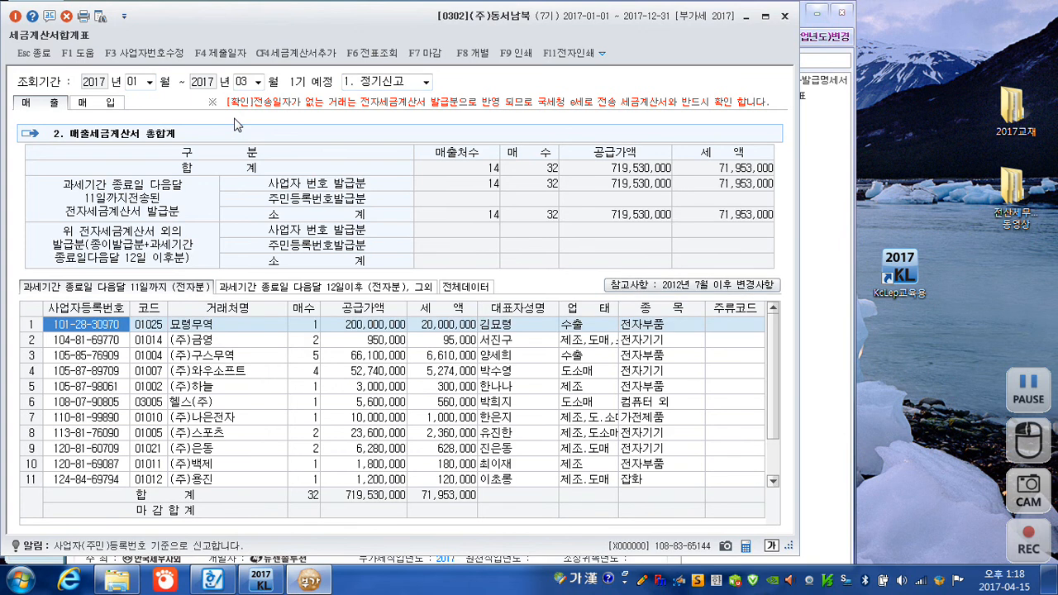
- Check the purchase tax invoice count and tax amount for (주)정진상회, and close 세금계산서합계표
{"action": "left_click", "coordinate": [107, 102]}
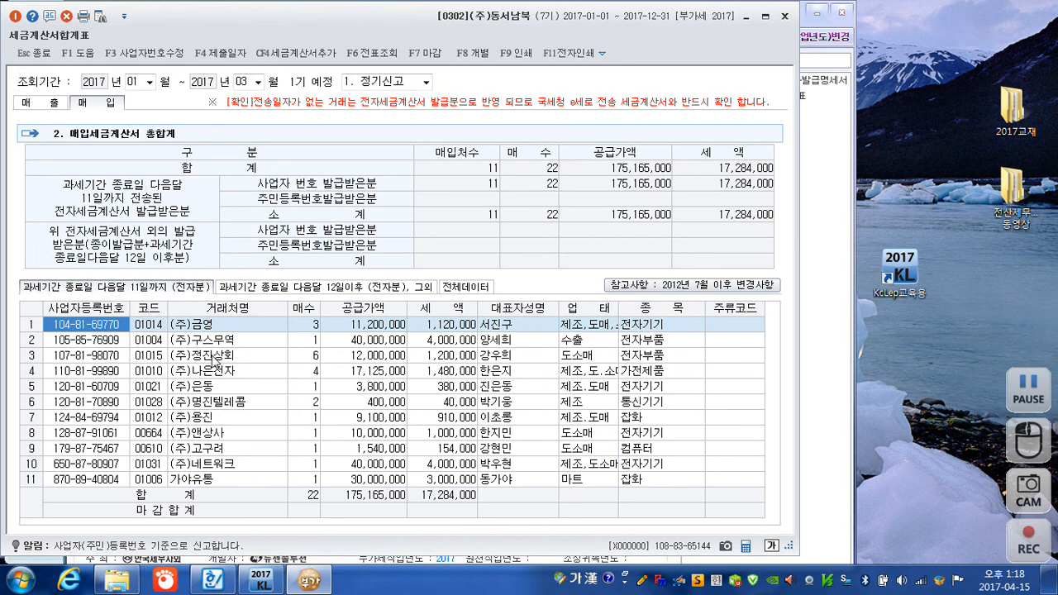
{"action": "left_click", "coordinate": [215, 360]}
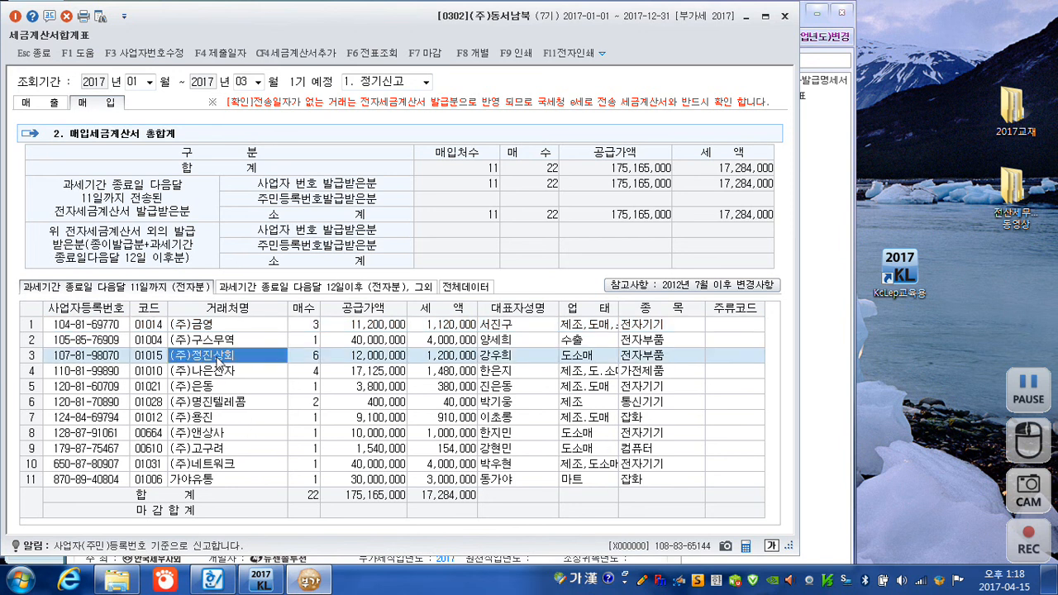
{"action": "left_click", "coordinate": [315, 353]}
{"action": "left_click", "coordinate": [448, 358]}
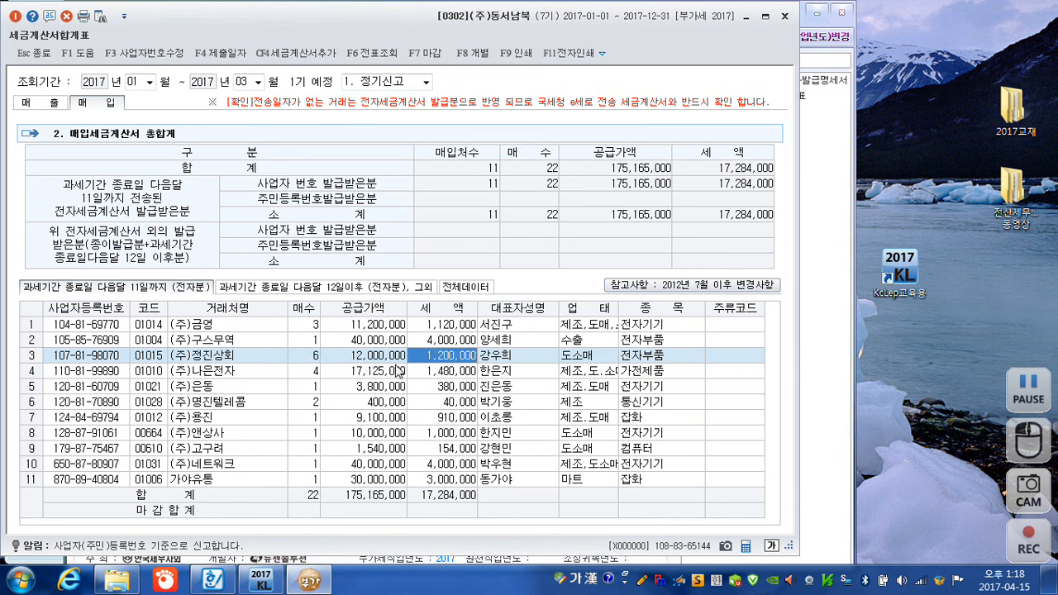
{"action": "left_click", "coordinate": [786, 17]}
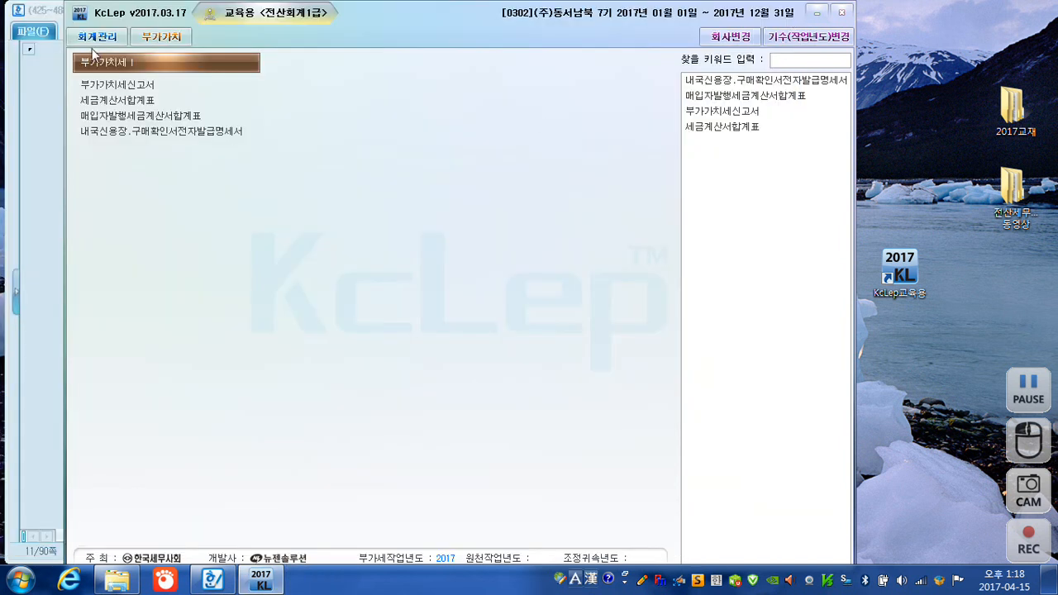
- Open 일계표(월계표) from the accounting section and query the monthly 월계표 for March 2017
{"action": "left_click", "coordinate": [96, 37]}
{"action": "left_click", "coordinate": [407, 149]}
{"action": "left_click", "coordinate": [407, 153]}
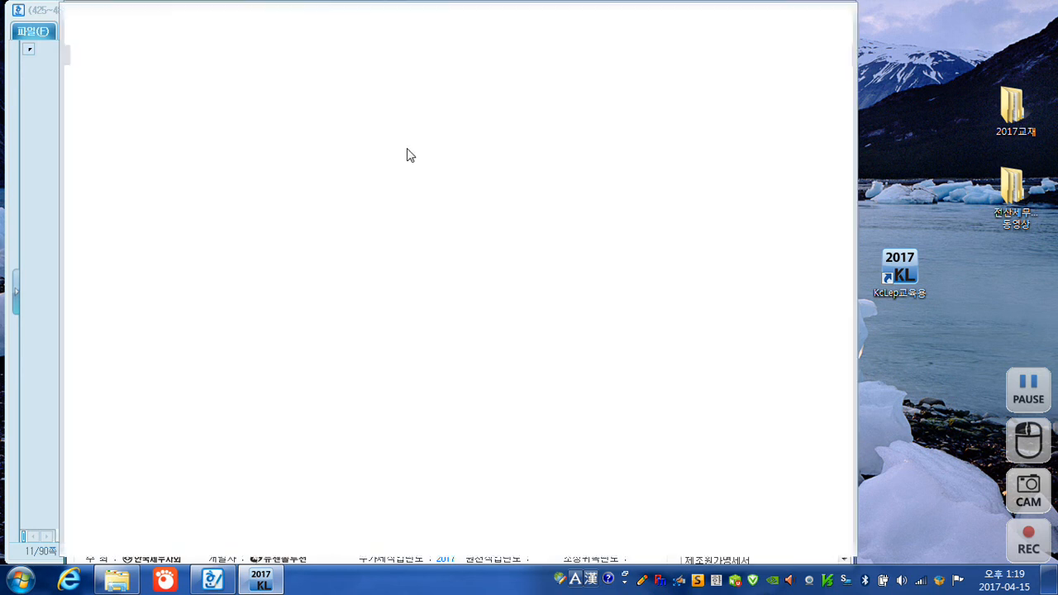
{"action": "left_click", "coordinate": [141, 81]}
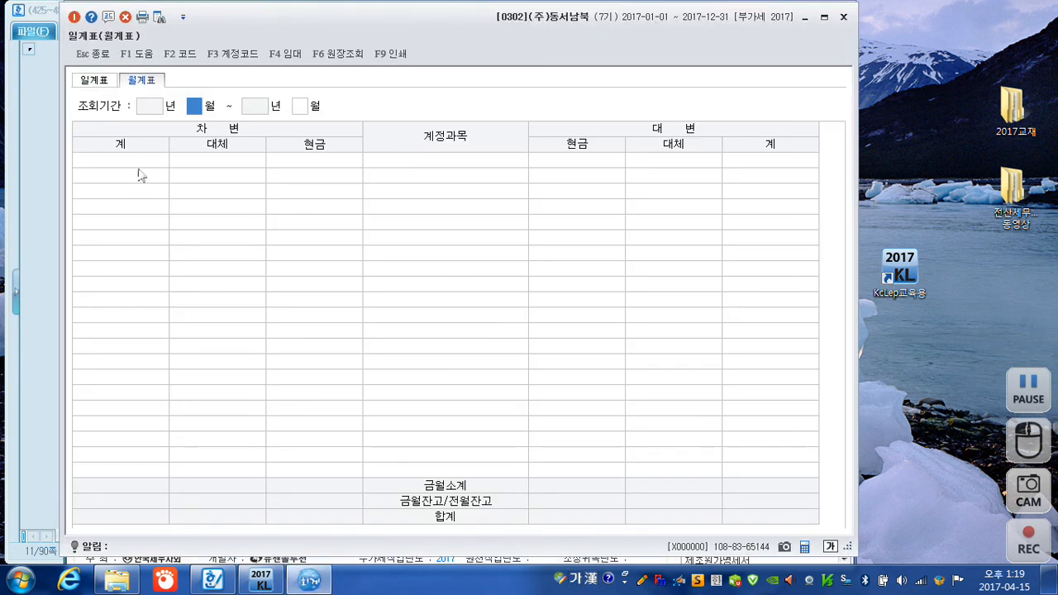
{"action": "type", "text": "3"}
{"action": "key", "text": "Return"}
{"action": "key", "text": "Return"}
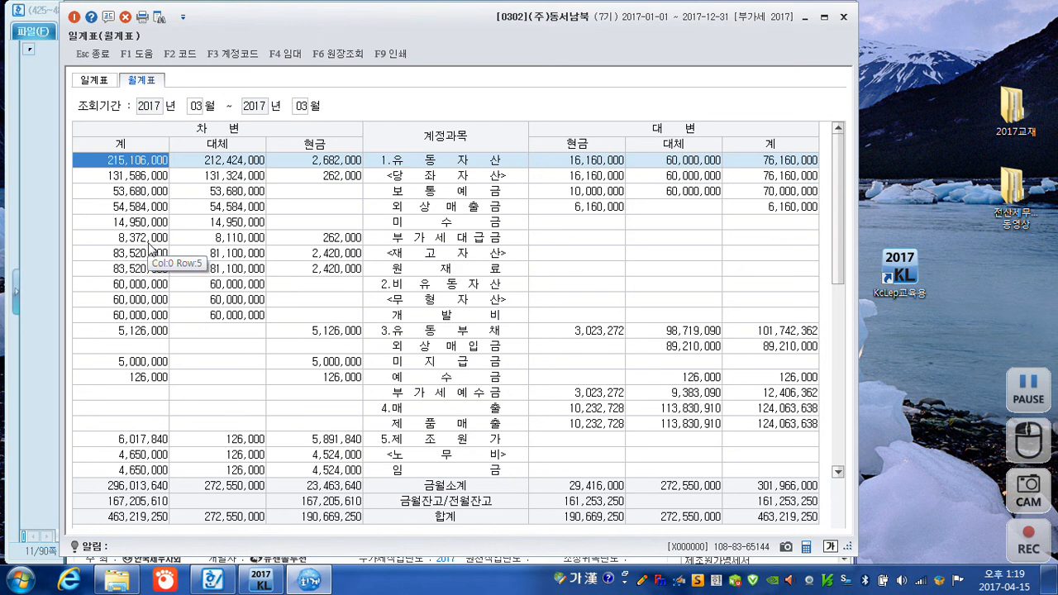
- Examine the 판매비및일반관리비 accounts from 급여 through 수수료비용, comparing their cash and total debit amounts
{"action": "scroll", "coordinate": [153, 248], "scroll_direction": "down", "scroll_amount": 5}
{"action": "scroll", "coordinate": [153, 247], "scroll_direction": "down", "scroll_amount": 3}
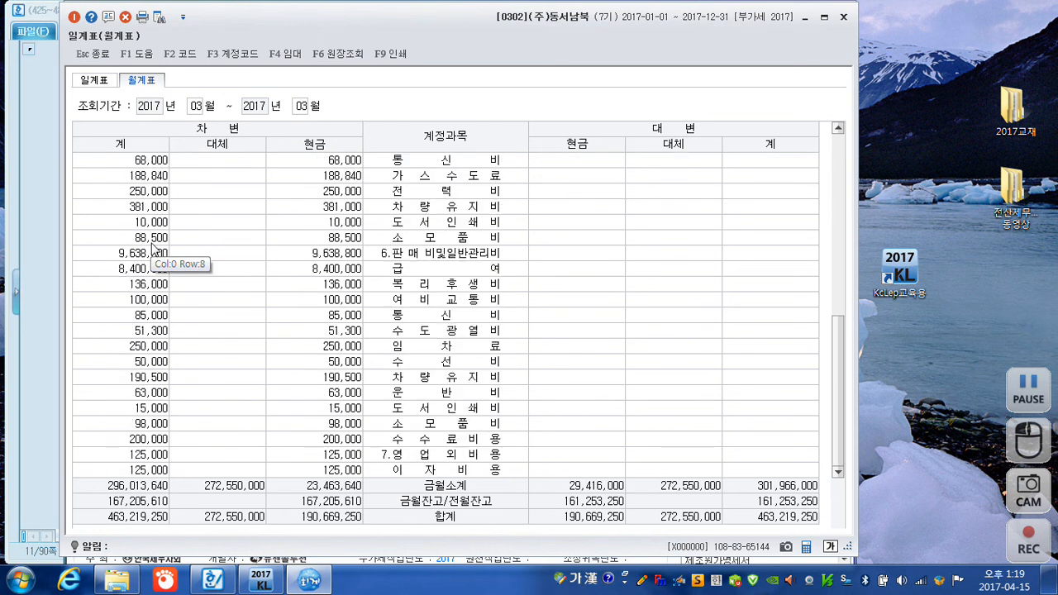
{"action": "left_click", "coordinate": [401, 270]}
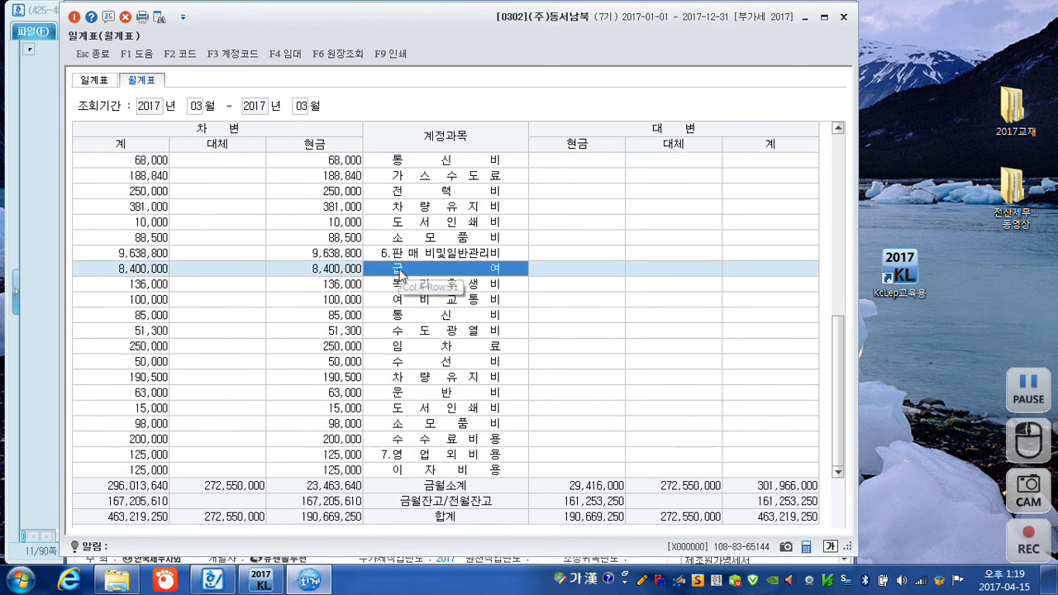
{"action": "left_click", "coordinate": [408, 441]}
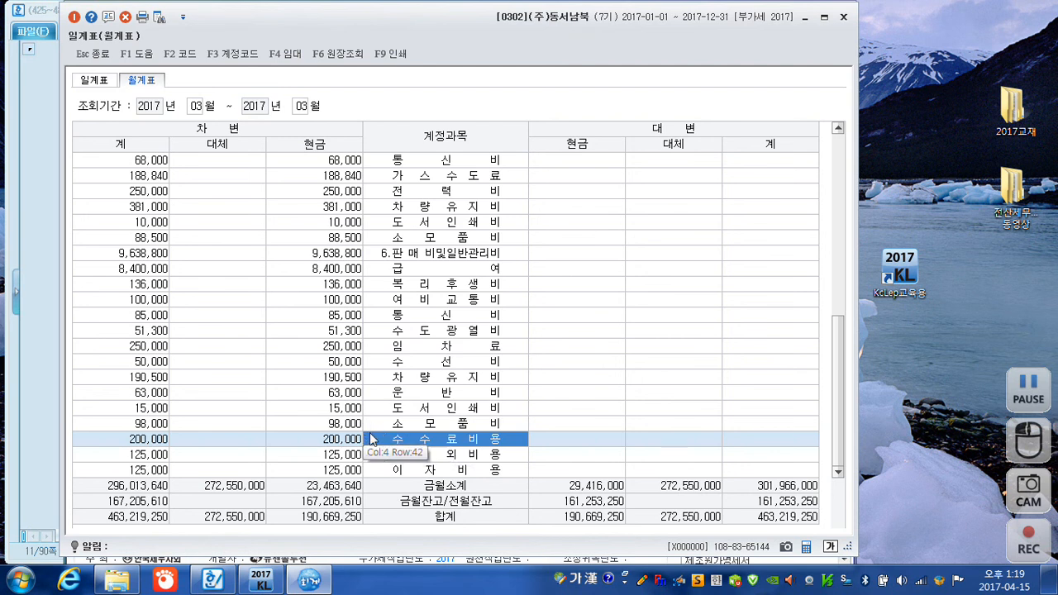
{"action": "left_click", "coordinate": [341, 272]}
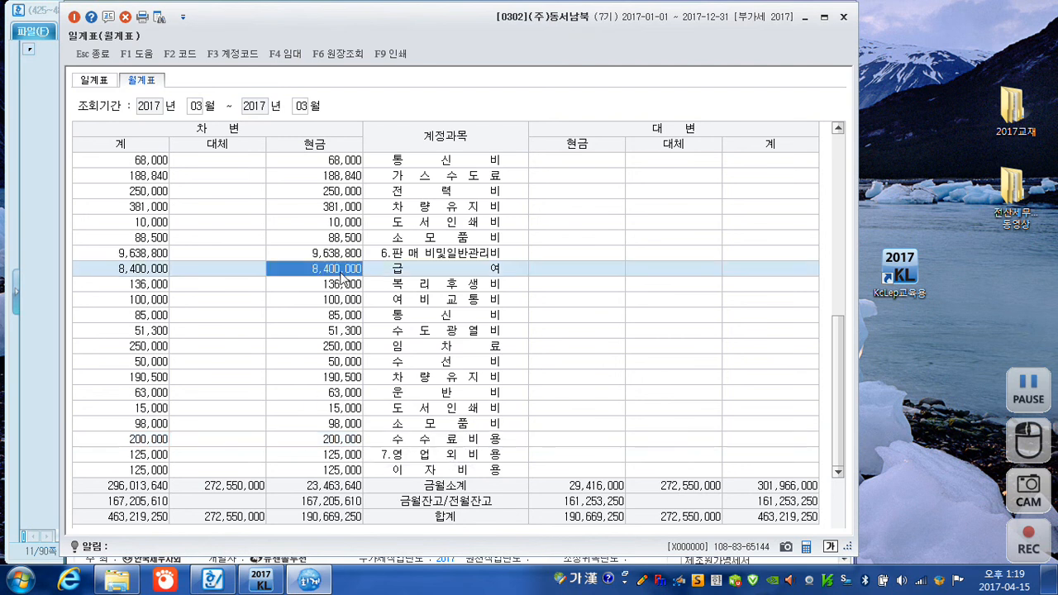
{"action": "left_click", "coordinate": [142, 271]}
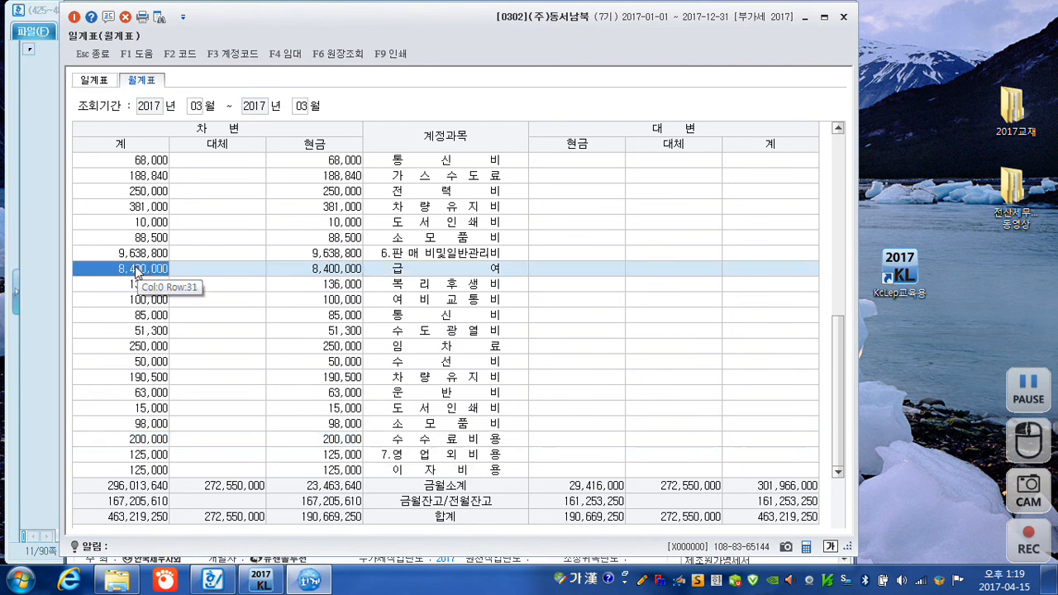
{"action": "left_click", "coordinate": [145, 468]}
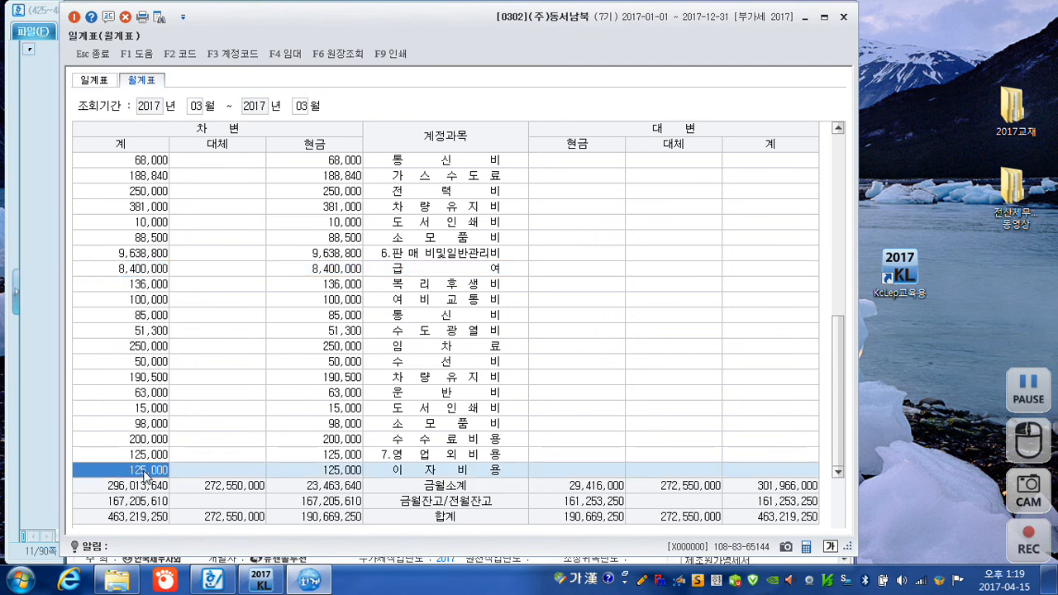
- View the March ledger detail for the 급여 account under 판매비및일반관리비 and close it
{"action": "left_click", "coordinate": [150, 270]}
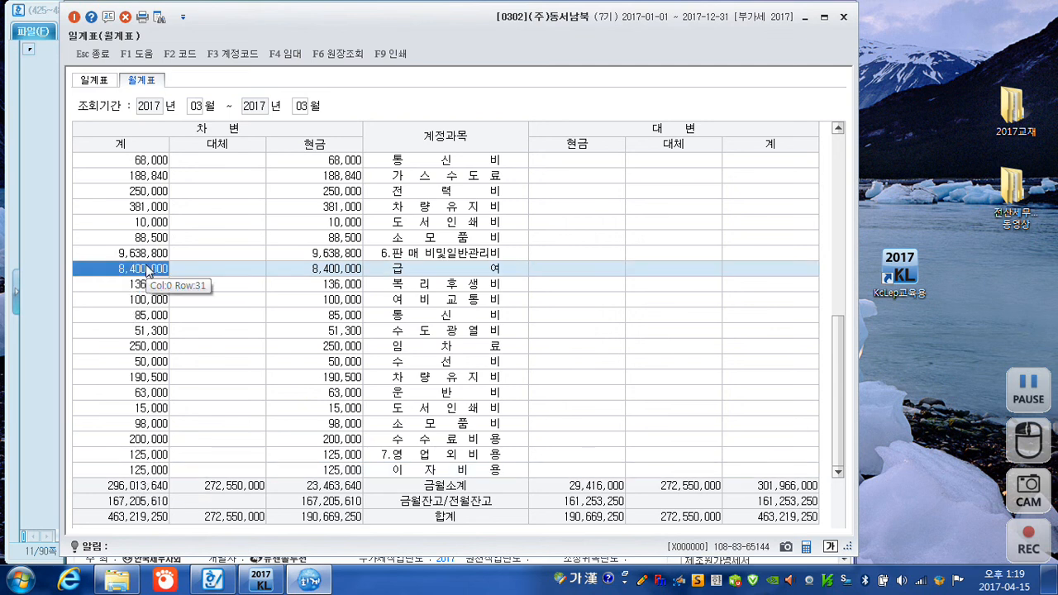
{"action": "double_click", "coordinate": [450, 273]}
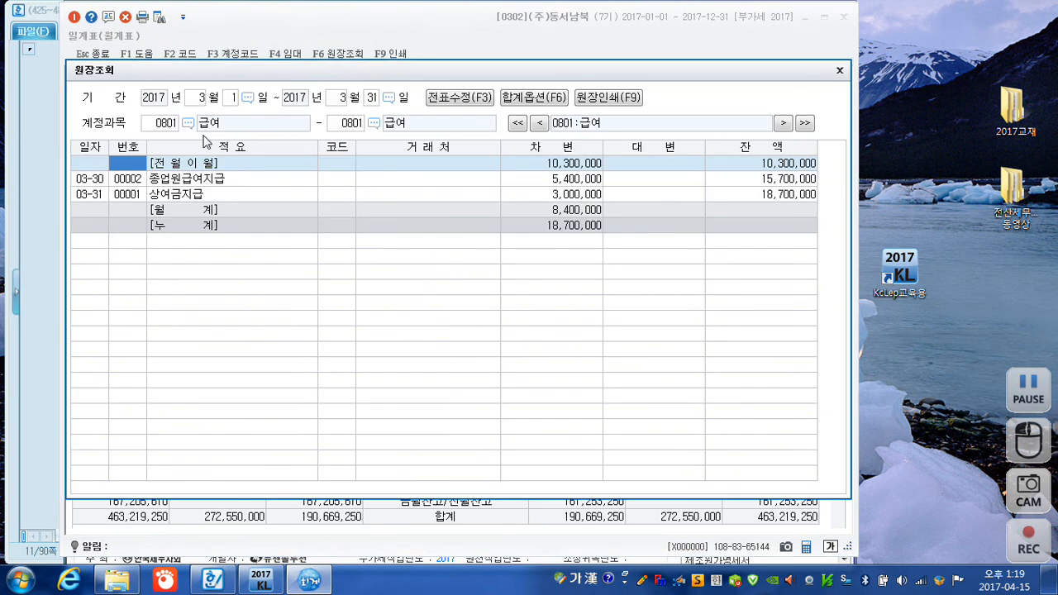
{"action": "left_click", "coordinate": [839, 73]}
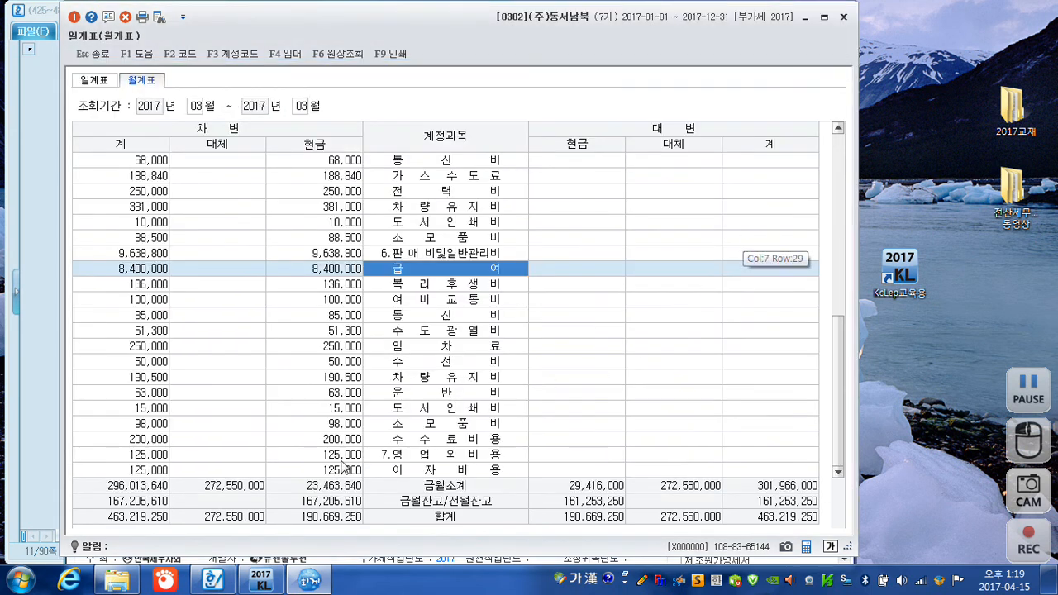